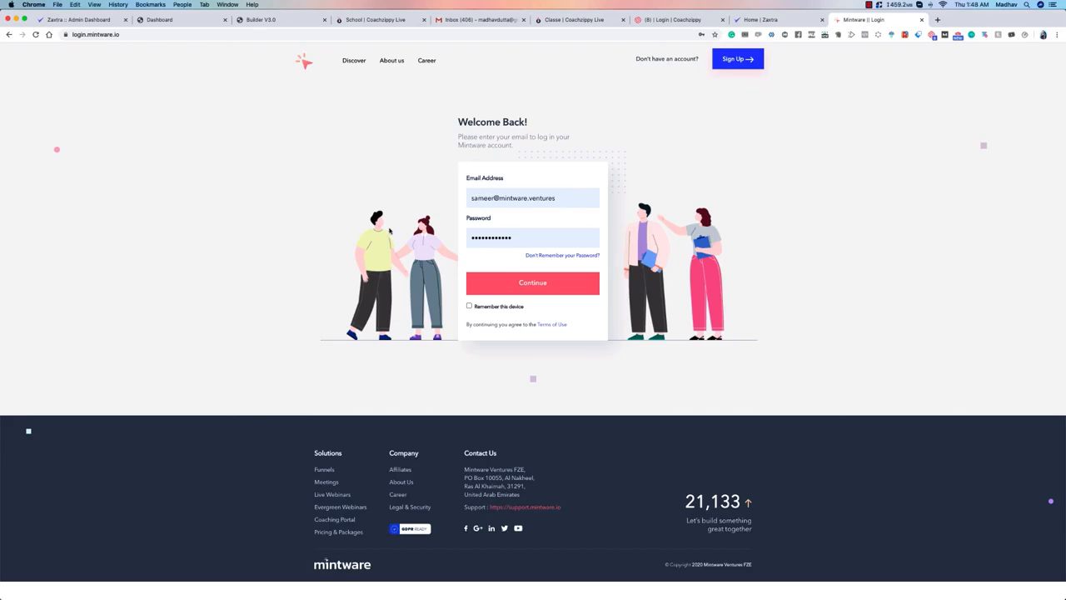
Step: Log in to the Mintware account with the filled-in credentials and open the zkart app
click(516, 282)
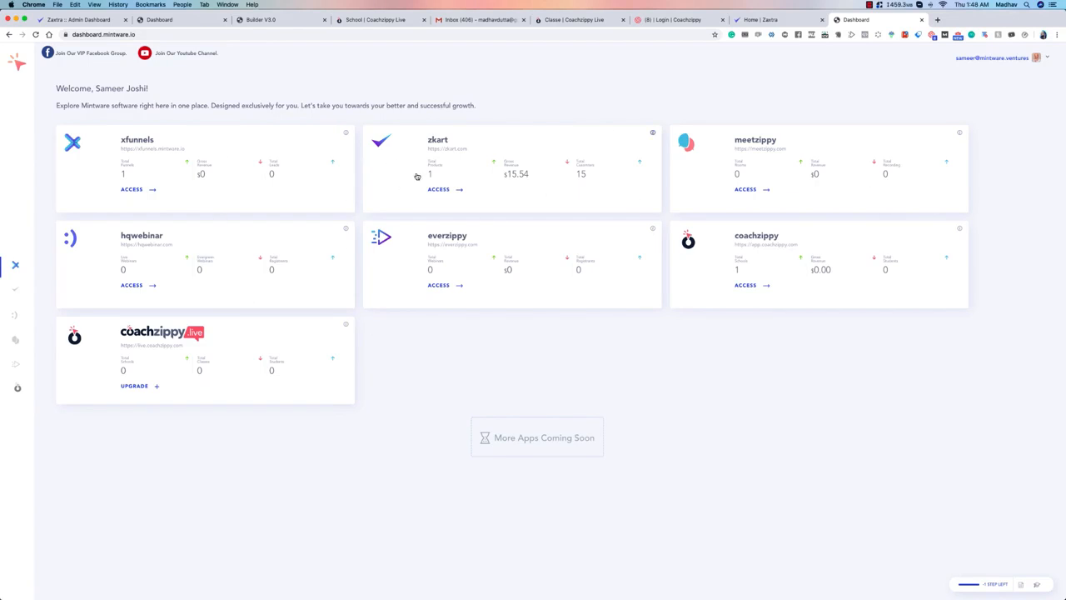
click(439, 190)
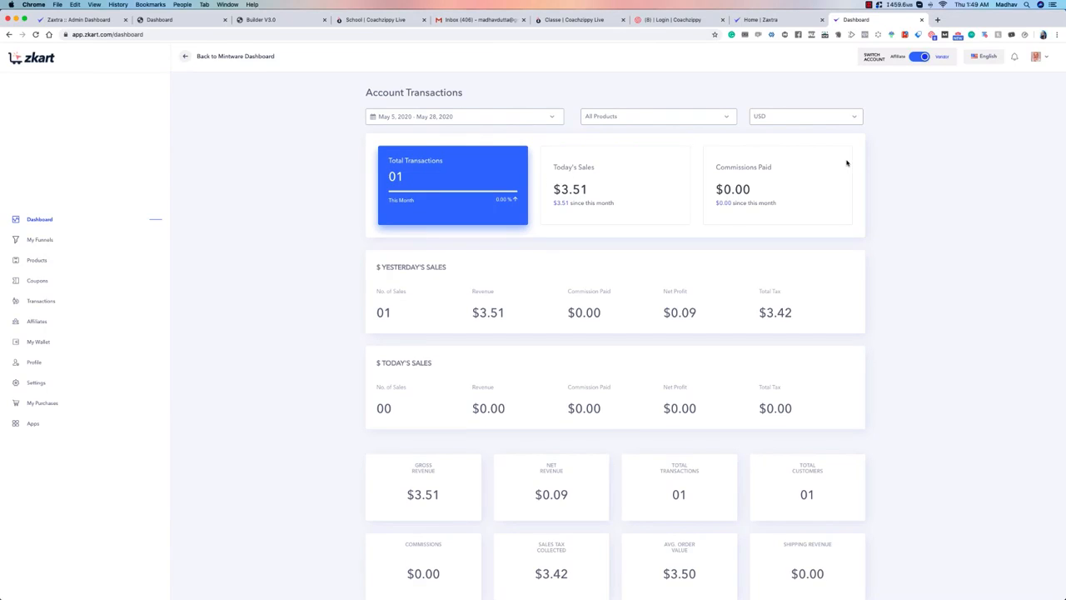
Step: Examine the dashboard's sales statistics and Revenue Snapshot chart, and check which currencies are available
scroll(489, 169, down, 5)
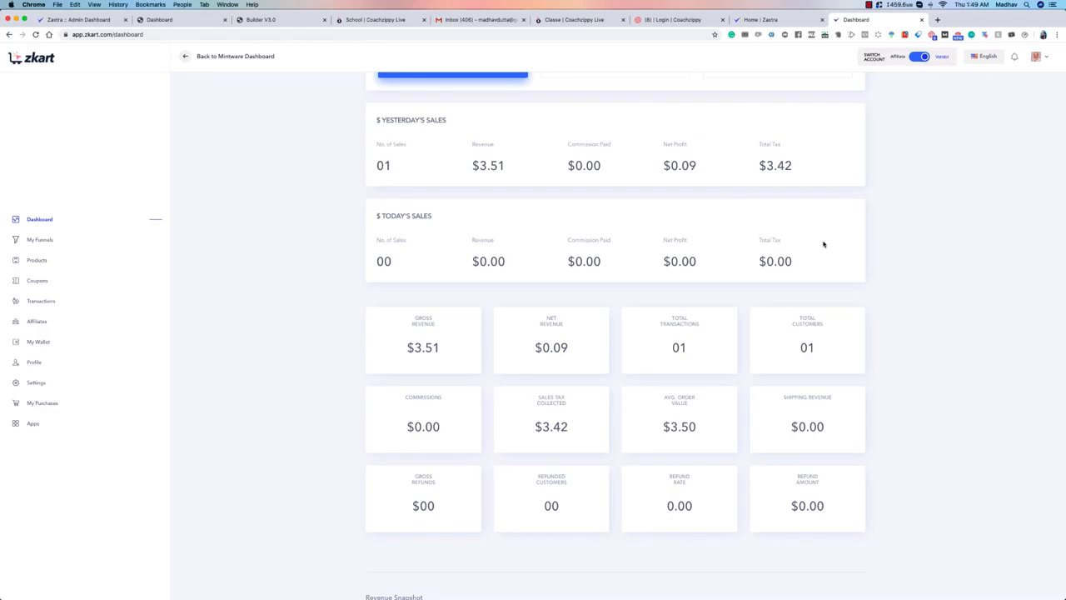
scroll(616, 253, down, 3)
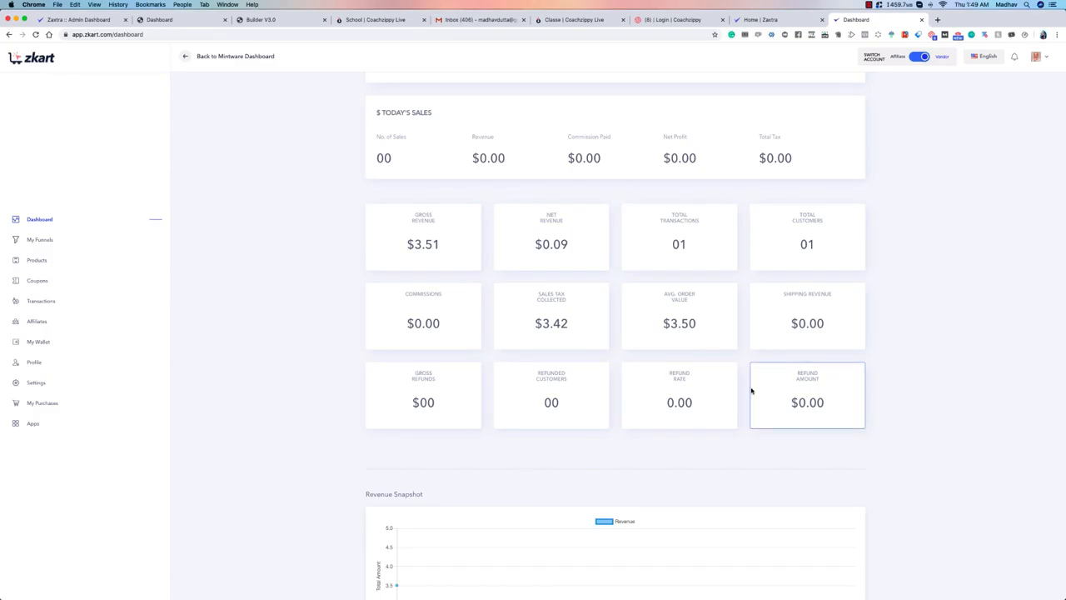
scroll(391, 399, down, 3)
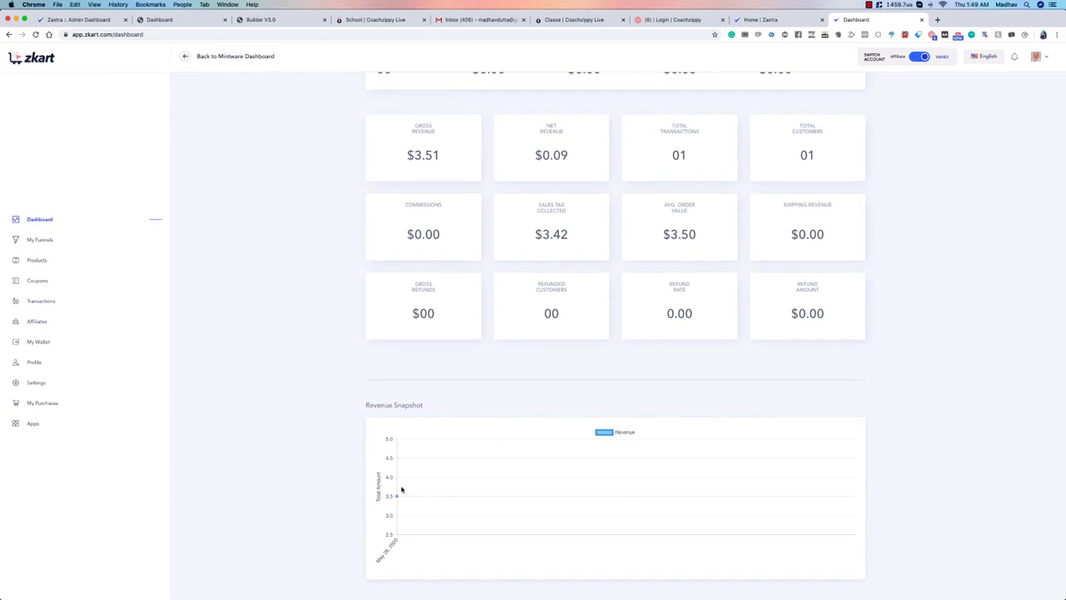
mouse_move(397, 498)
scroll(904, 423, up, 5)
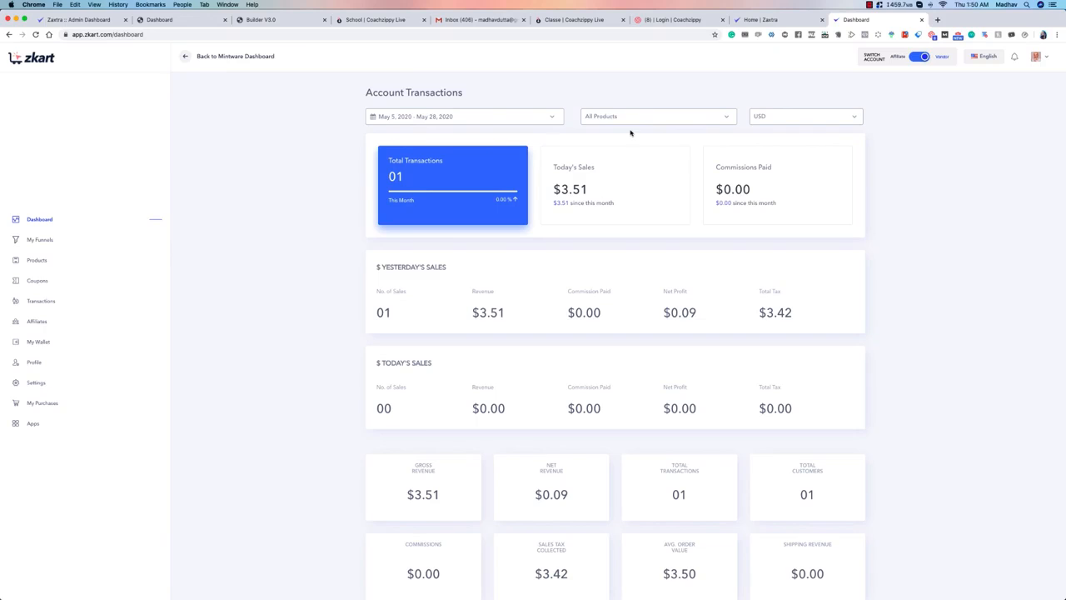
click(842, 117)
click(892, 122)
click(806, 118)
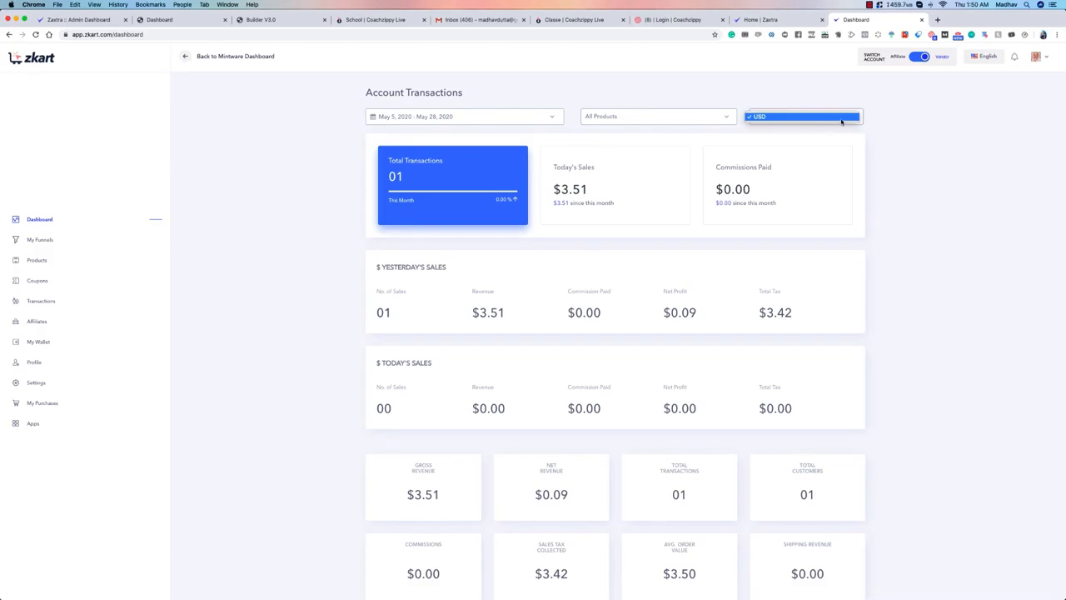
click(875, 120)
Step: Filter the account transactions to All Recurring and review the statistics and revenue chart
click(700, 120)
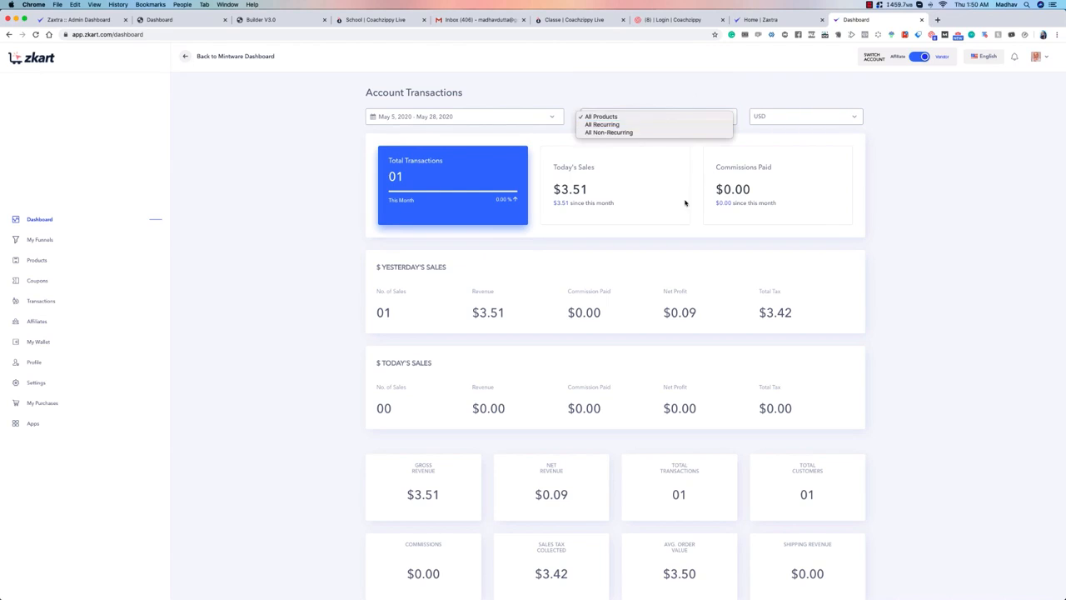
click(645, 126)
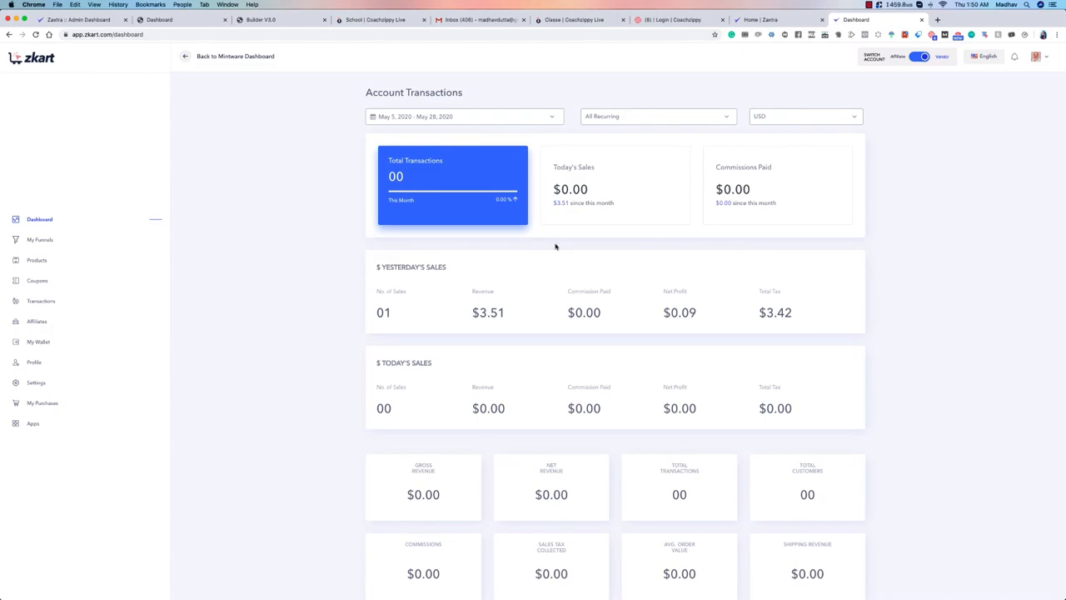
scroll(546, 244, down, 5)
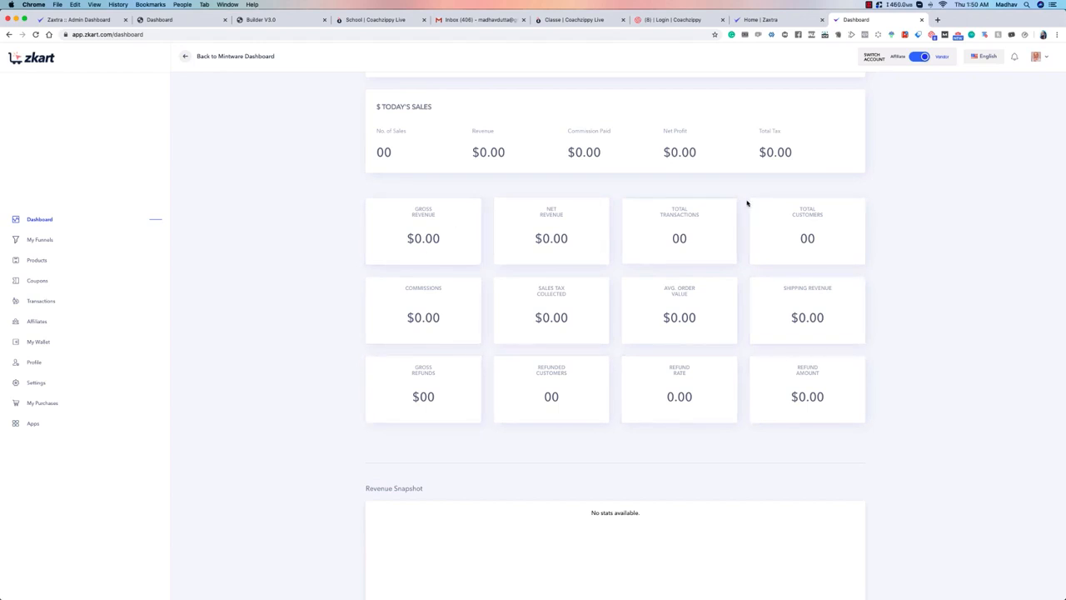
scroll(542, 305, up, 5)
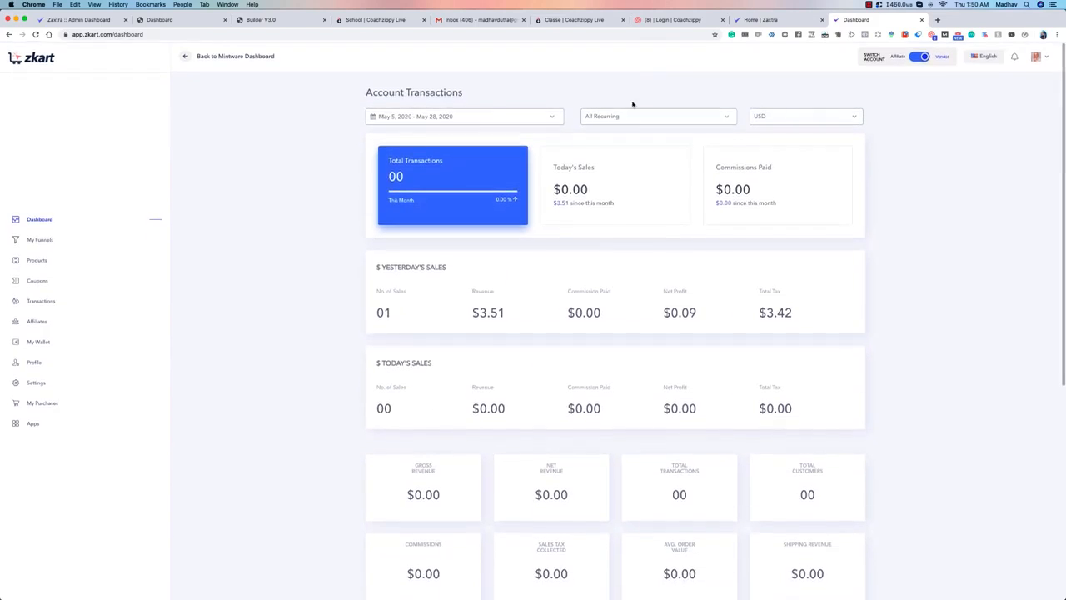
Step: Switch the product filter to All Non-Recurring and review the statistics and revenue chart
click(628, 116)
click(616, 124)
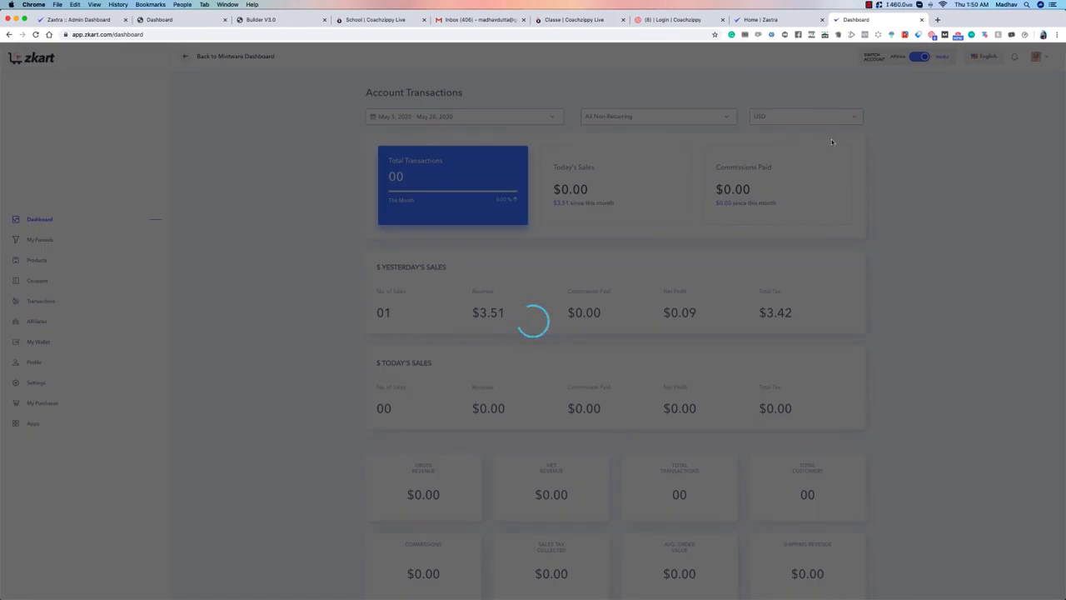
scroll(849, 157, down, 5)
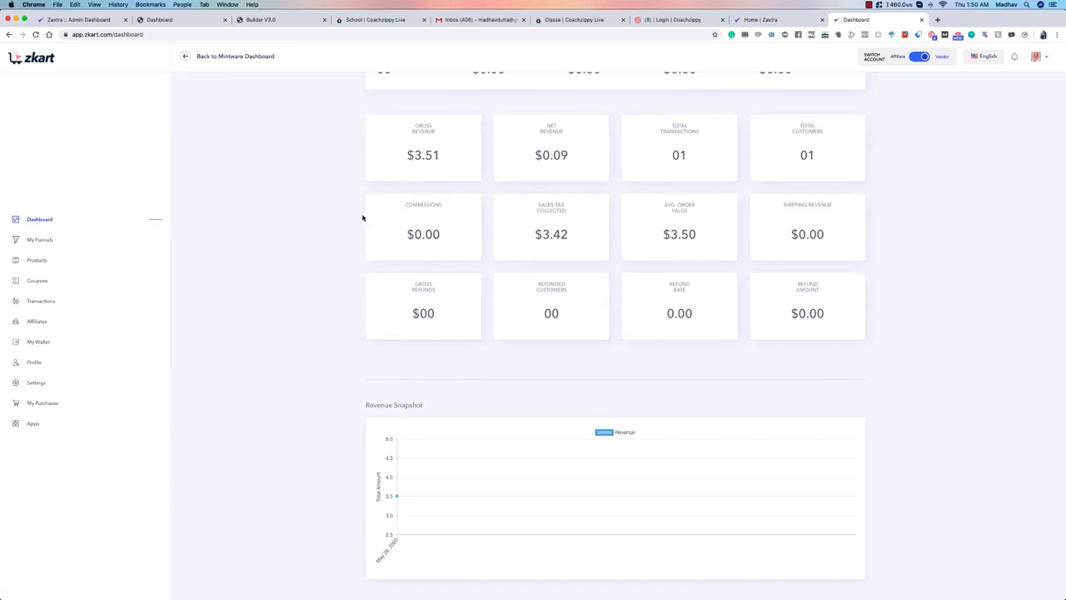
scroll(459, 154, up, 5)
Step: Set the product filter back to All Products and look over the dashboard figures
click(645, 117)
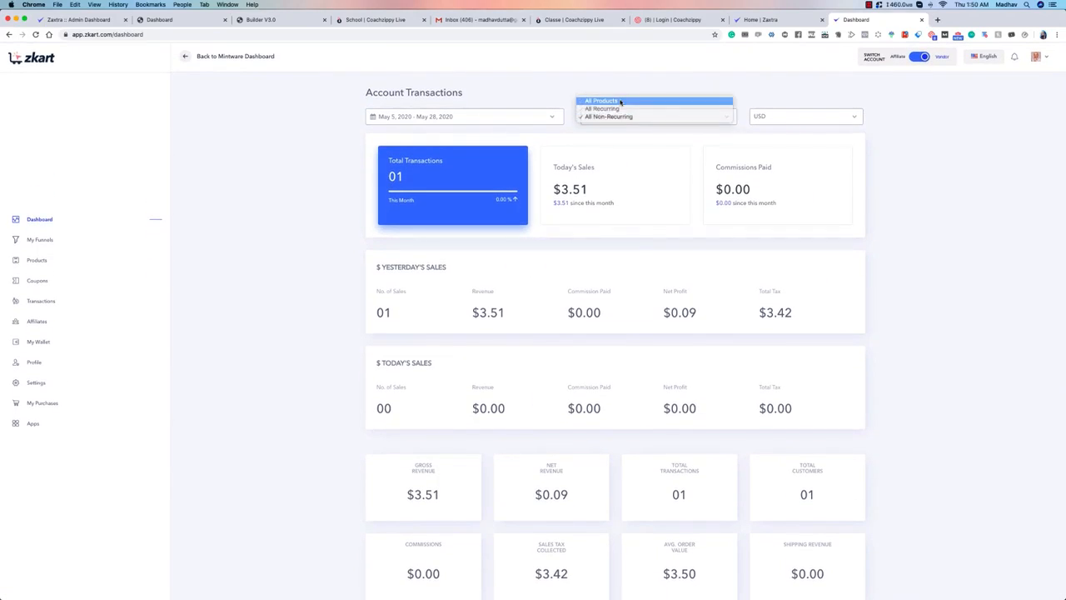
click(645, 99)
scroll(311, 196, down, 5)
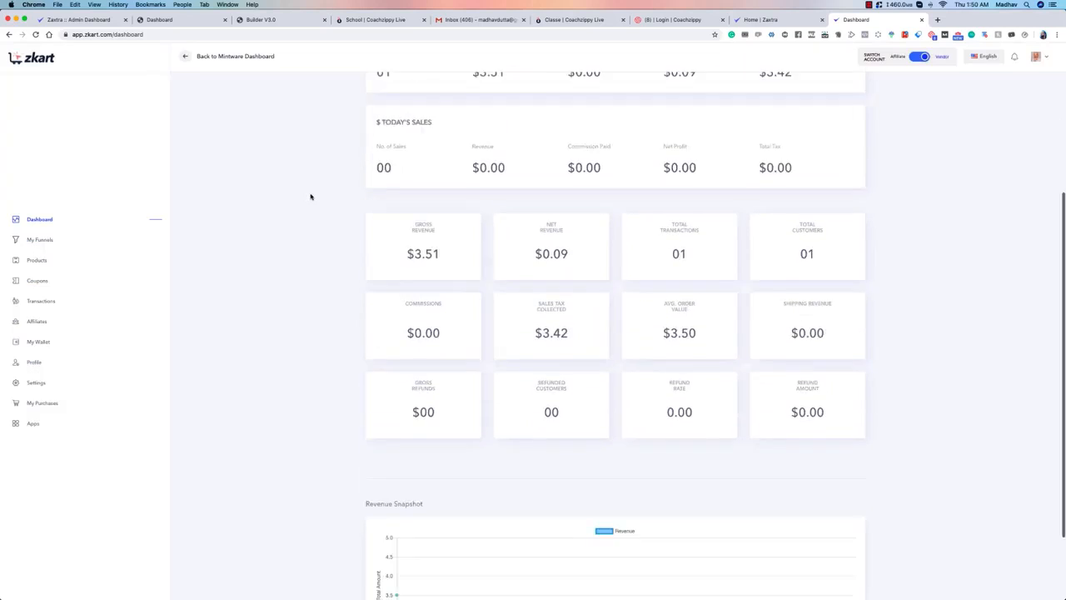
scroll(711, 158, up, 5)
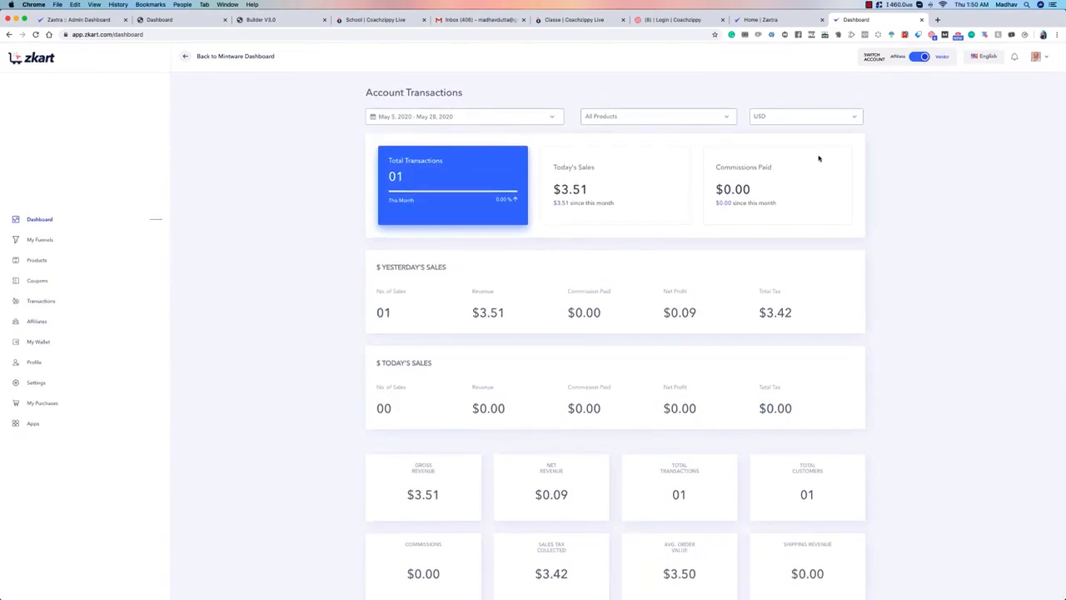
Step: Apply a custom date range of April 1, 2020 to May 28, 2020 to the account transactions
click(494, 117)
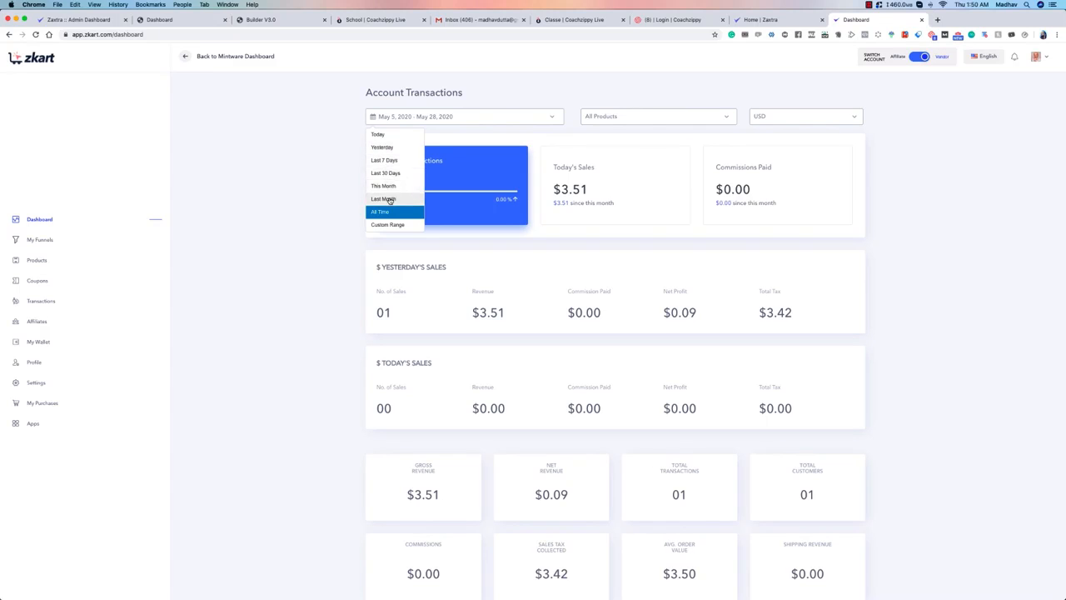
click(392, 224)
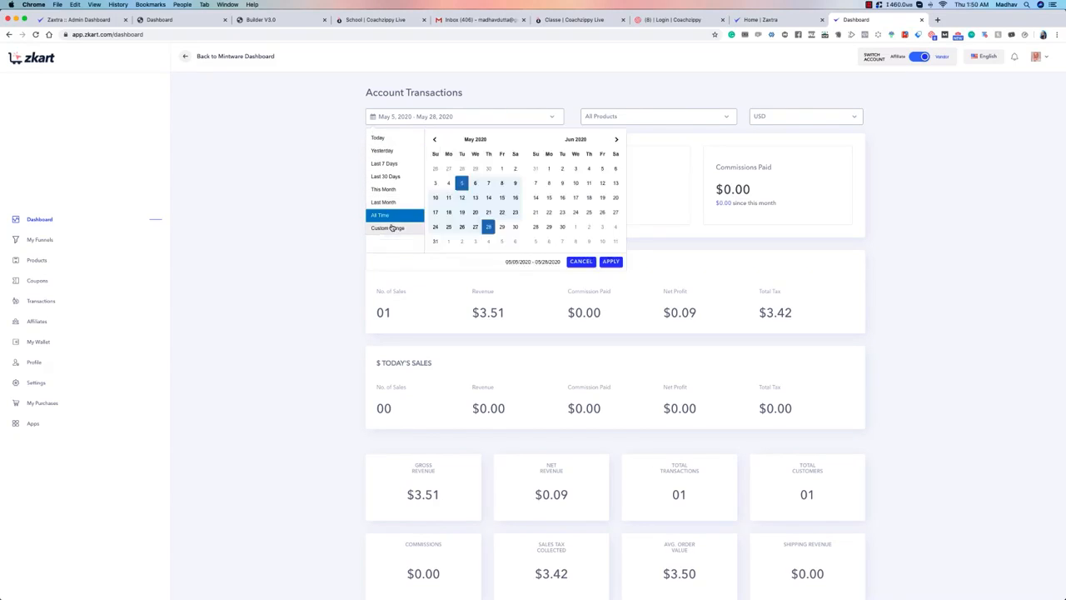
click(436, 140)
click(474, 168)
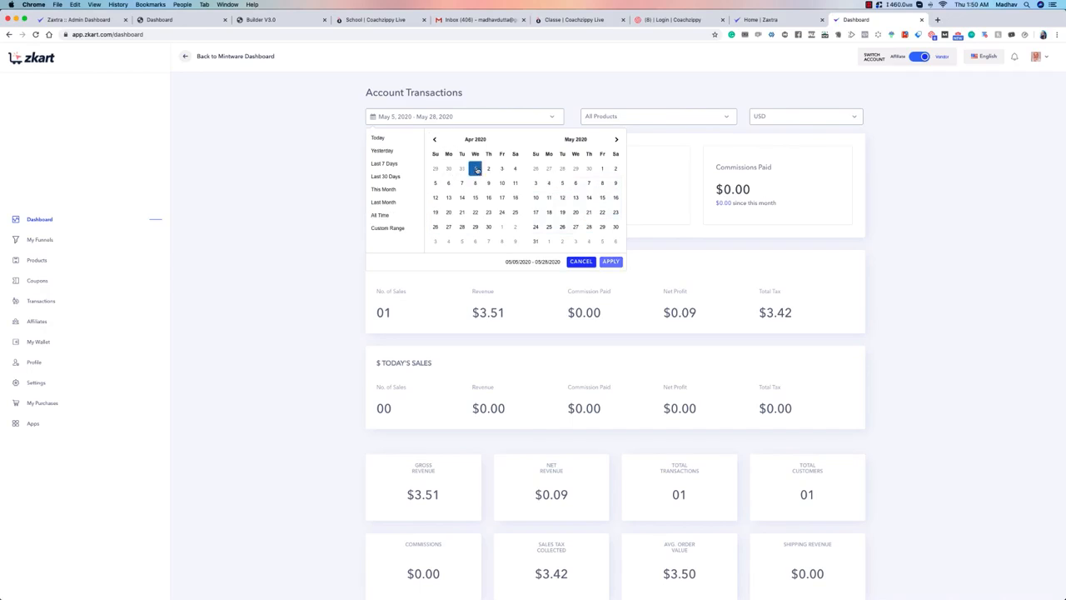
click(589, 228)
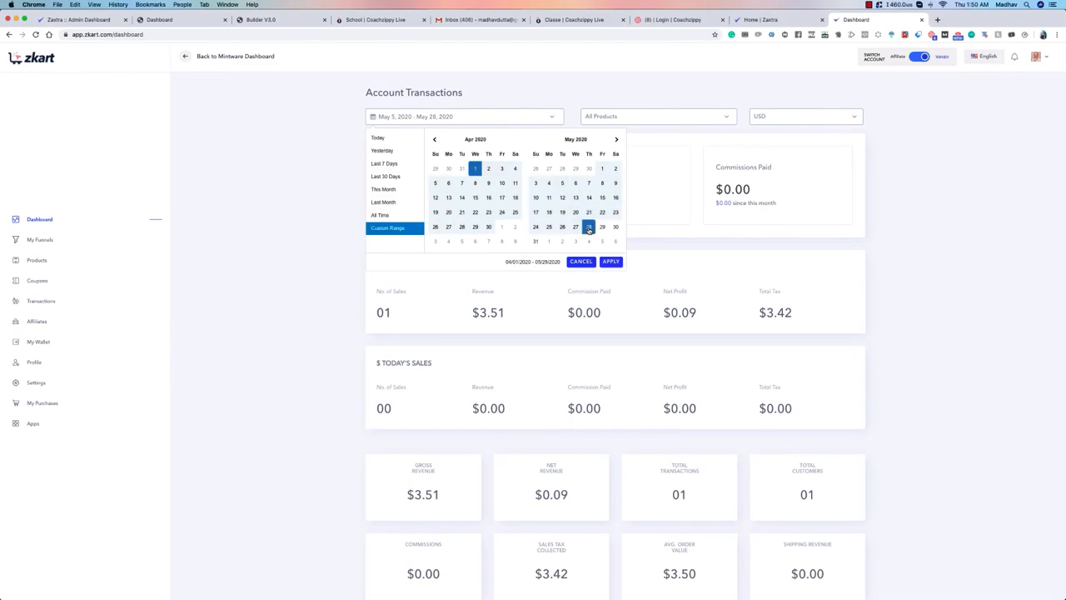
click(610, 261)
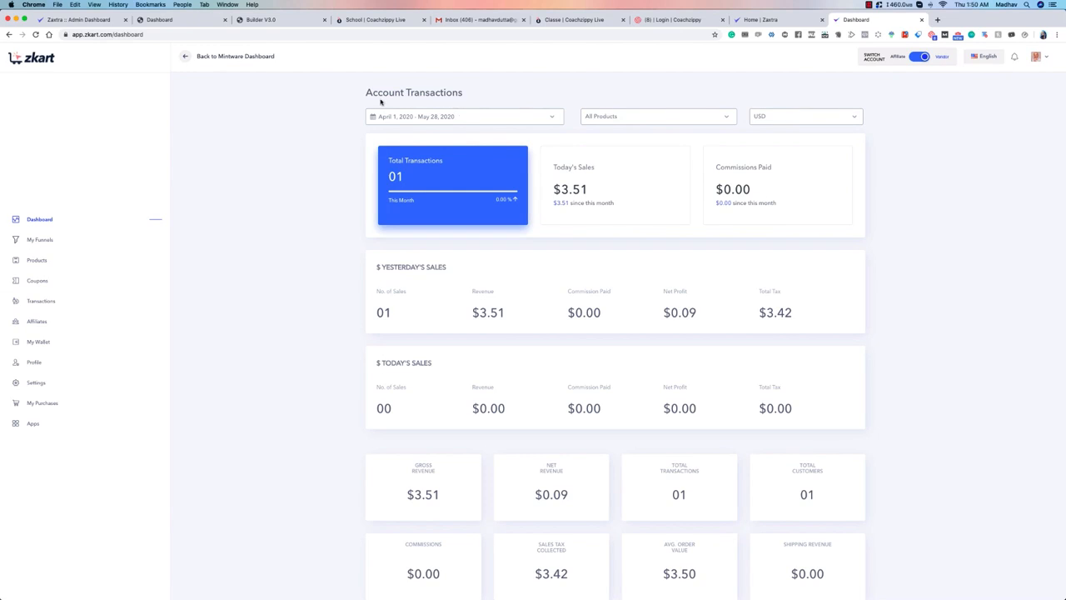
Step: Open the account profile and choose United States dollar as the store currency
click(1047, 59)
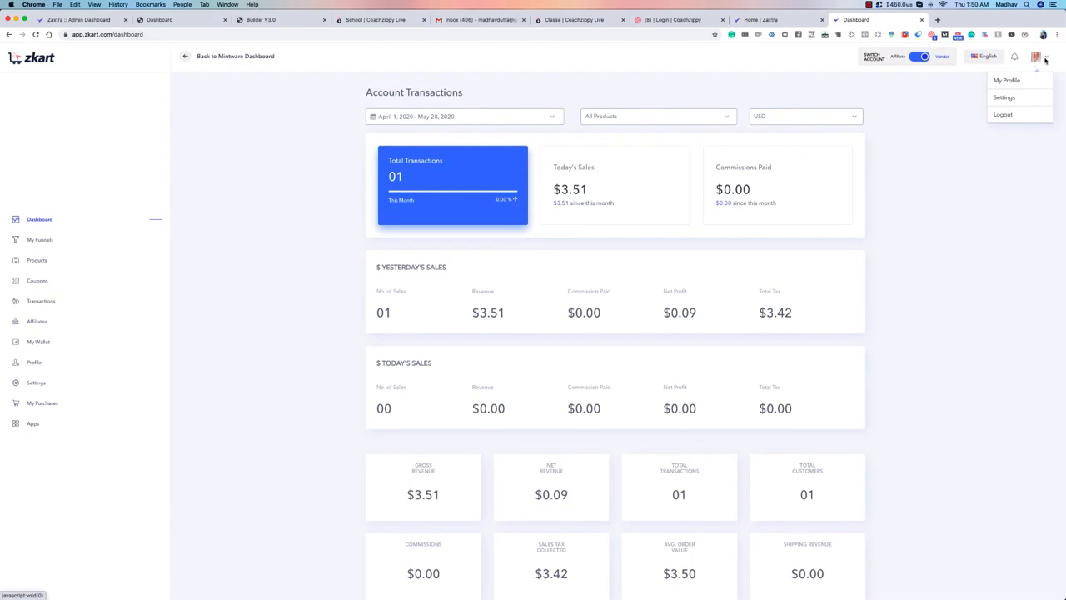
click(1016, 81)
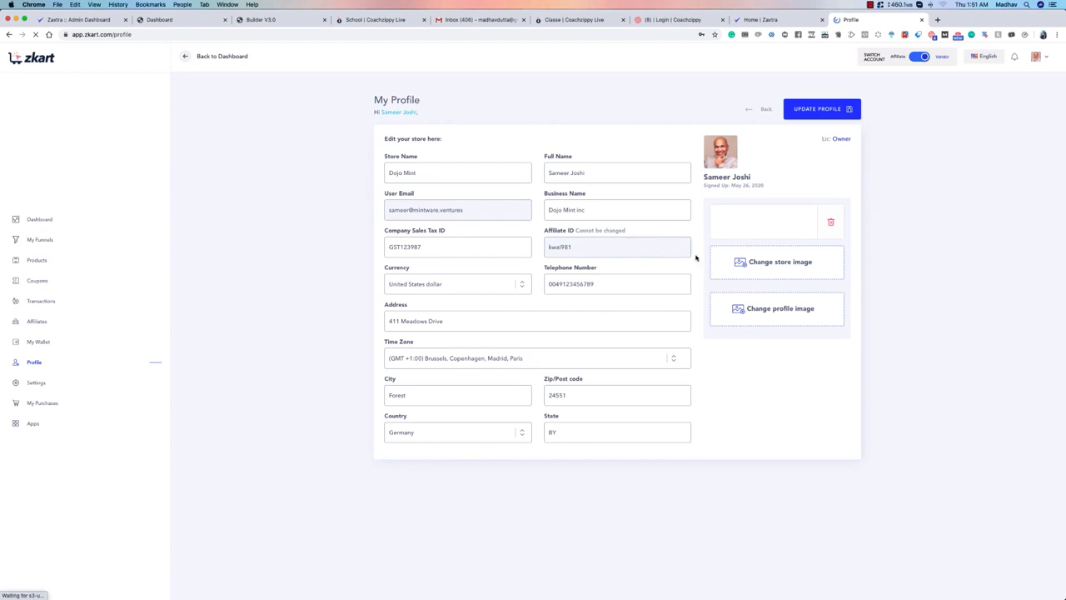
click(447, 284)
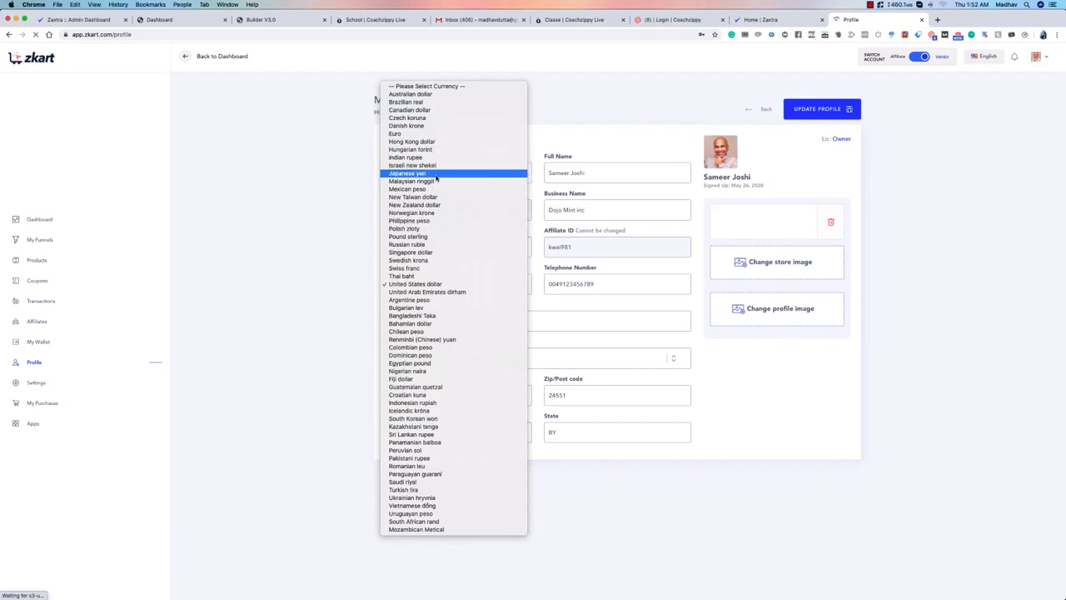
click(434, 284)
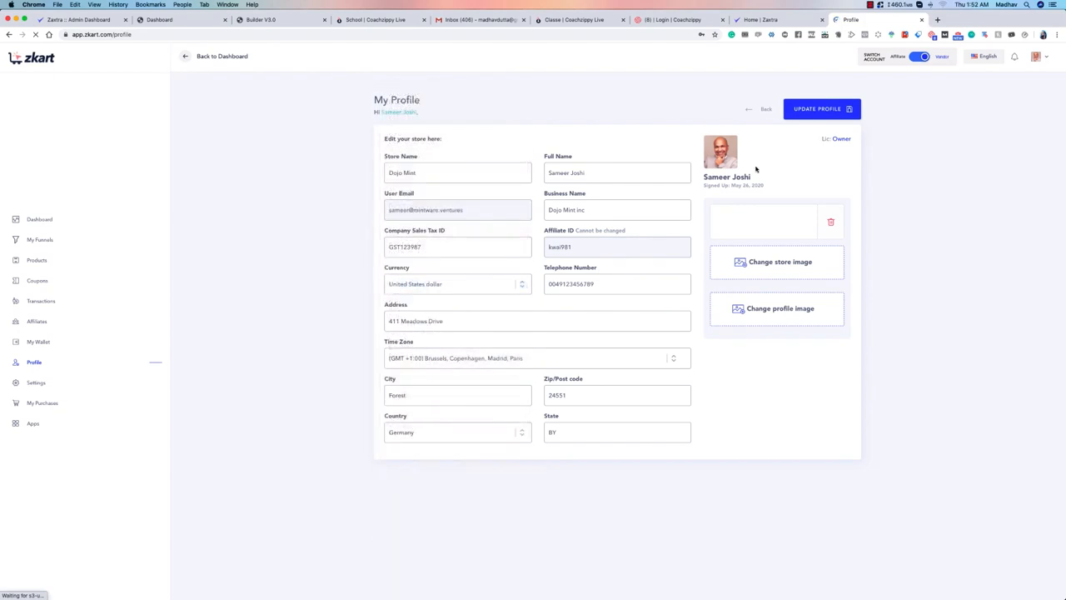
Step: Set the profile's time zone to (GMT +4:00) Abu Dhabi, Muscat, Baku, Tbilisi, save the profile and go back to the dashboard
click(833, 113)
click(841, 115)
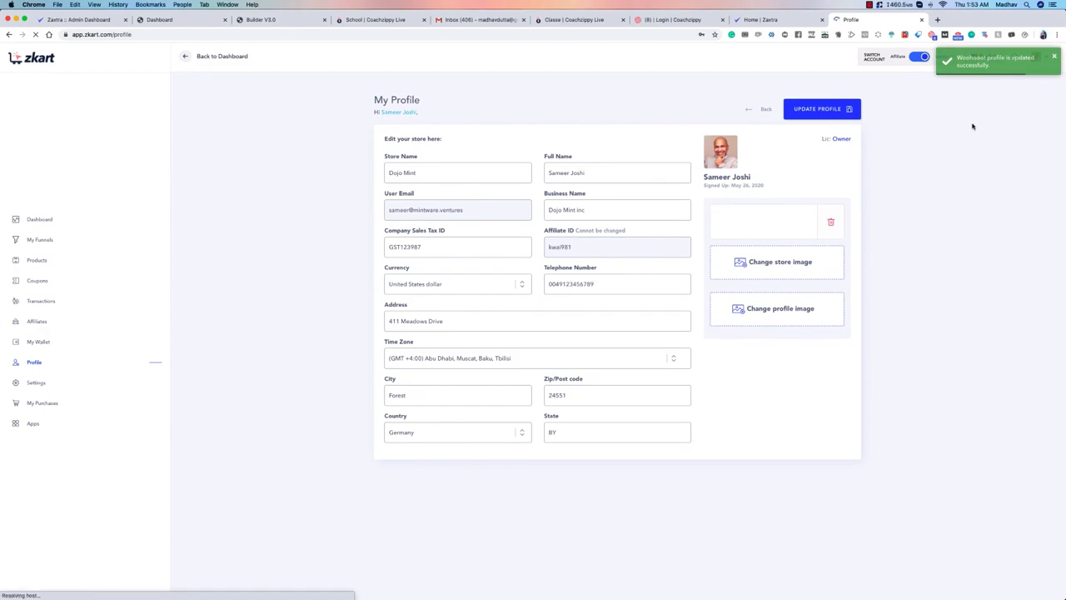
click(764, 111)
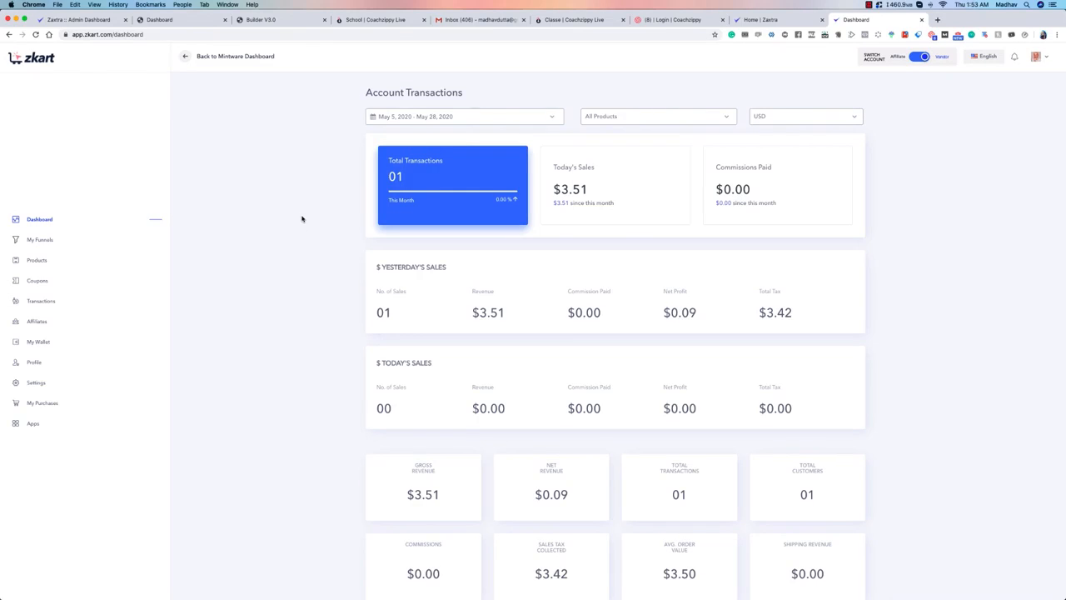
Step: Open the account settings and review the product and affiliate notification options
click(1037, 55)
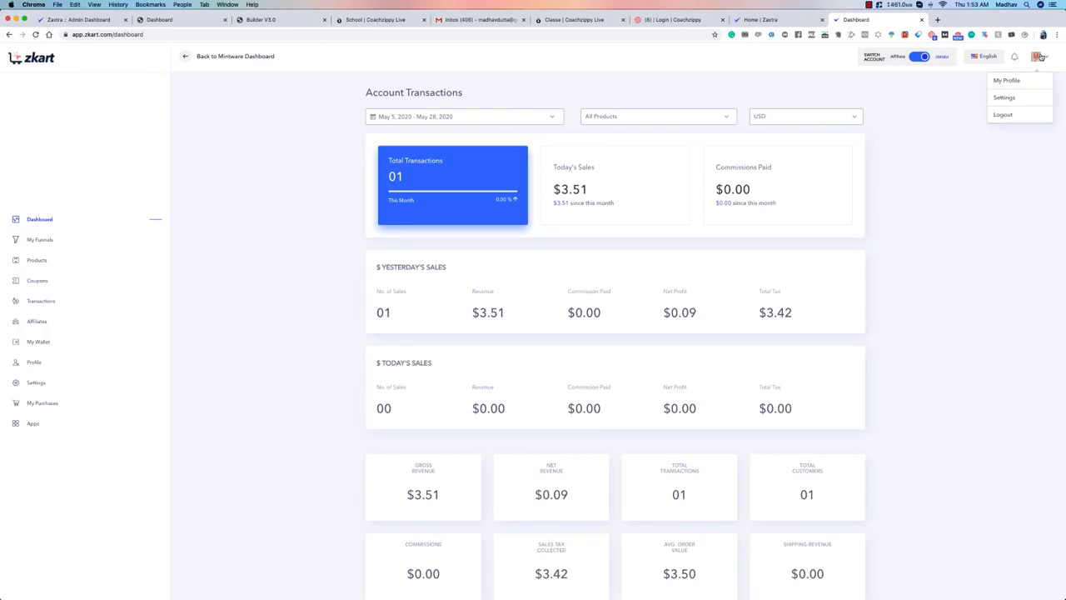
click(1050, 96)
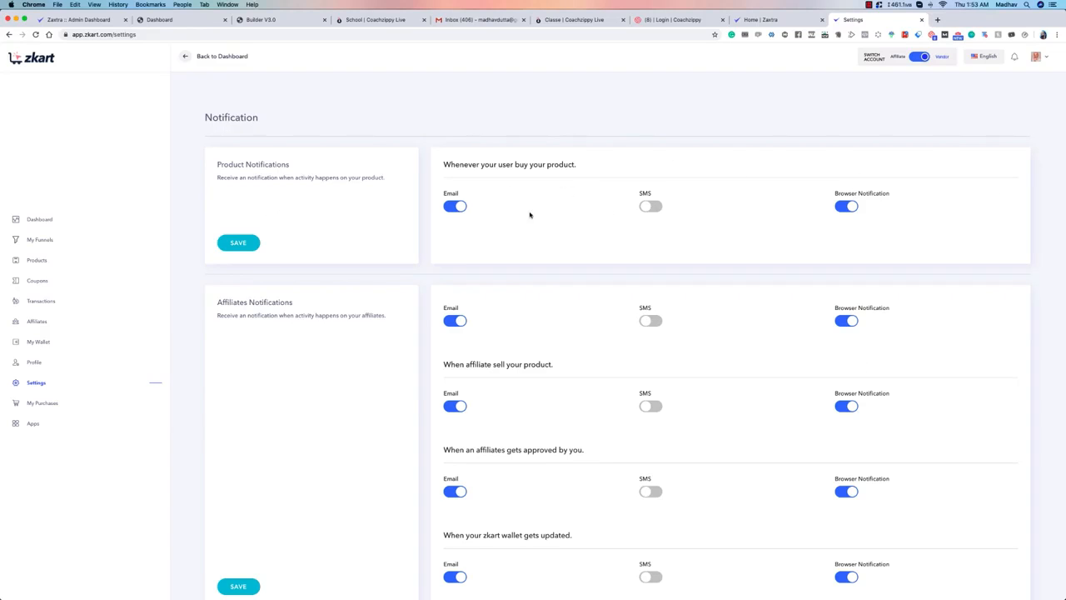
scroll(603, 211, down, 1)
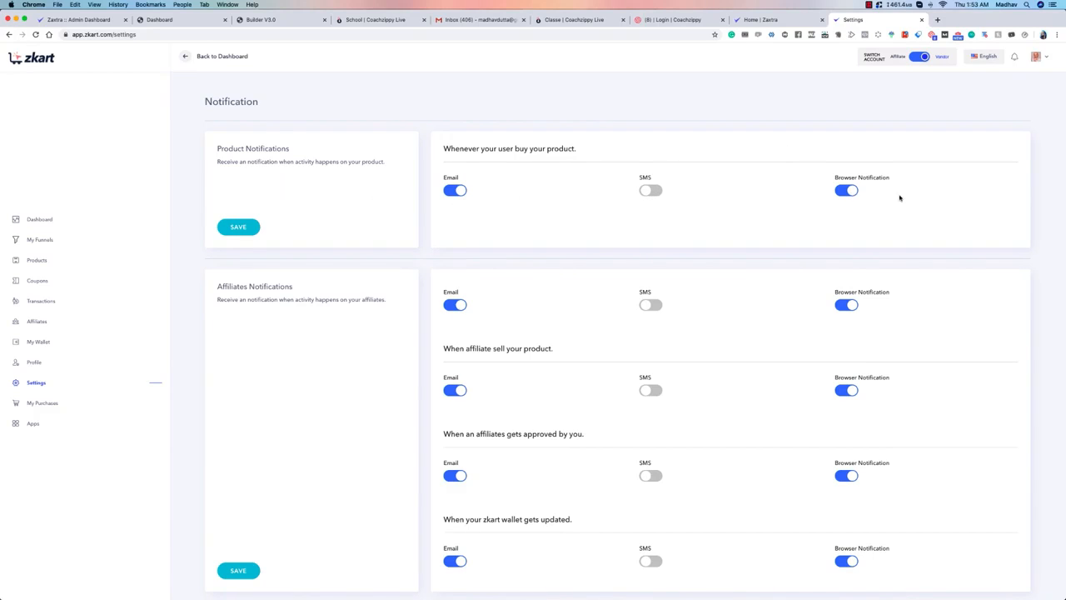
Step: Return to the dashboard and switch the account from Vendor to Affiliate
click(33, 220)
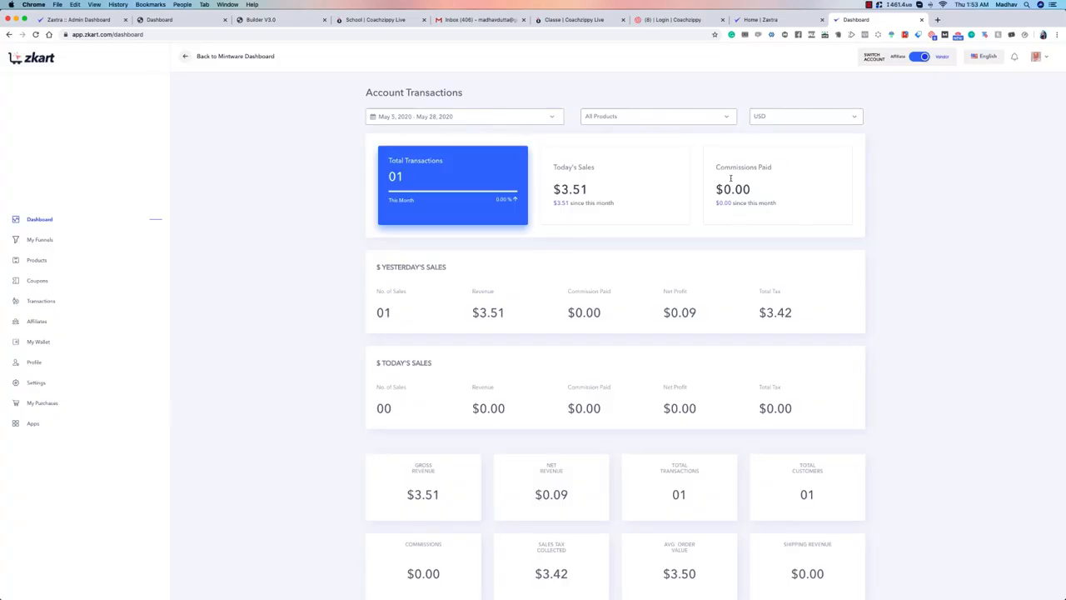
click(919, 57)
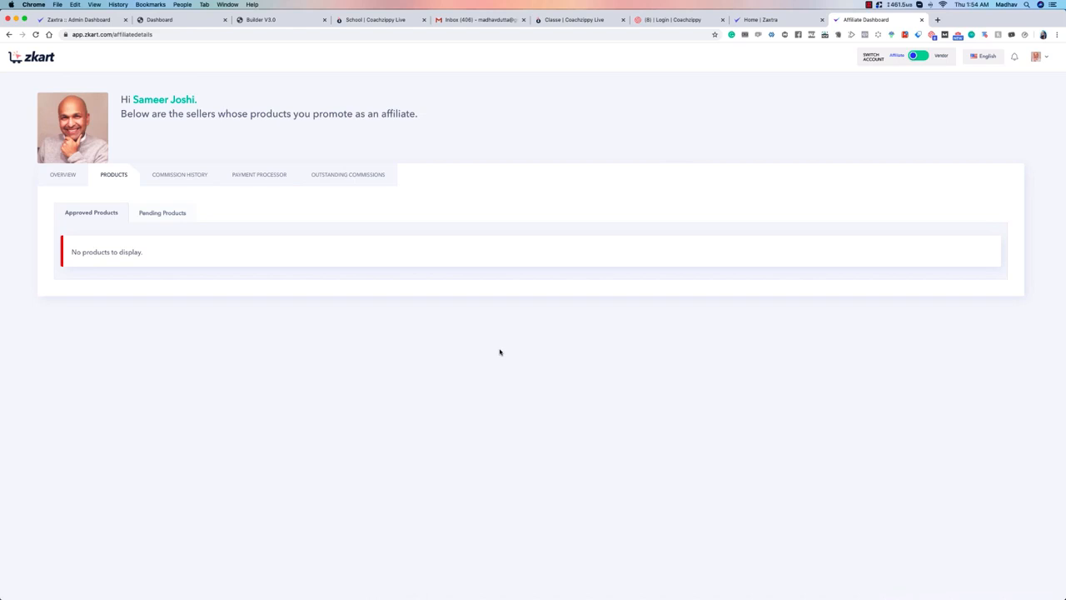
Step: Open the affiliate overview and set its activity date range to May 1, 2020 - May 31, 2020
click(83, 179)
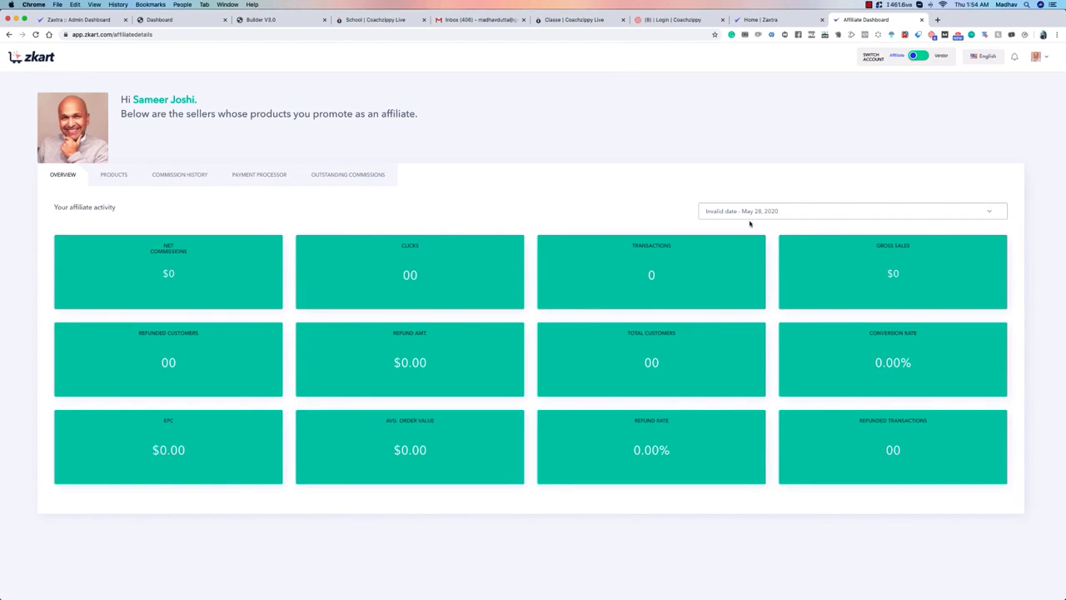
click(845, 220)
click(727, 285)
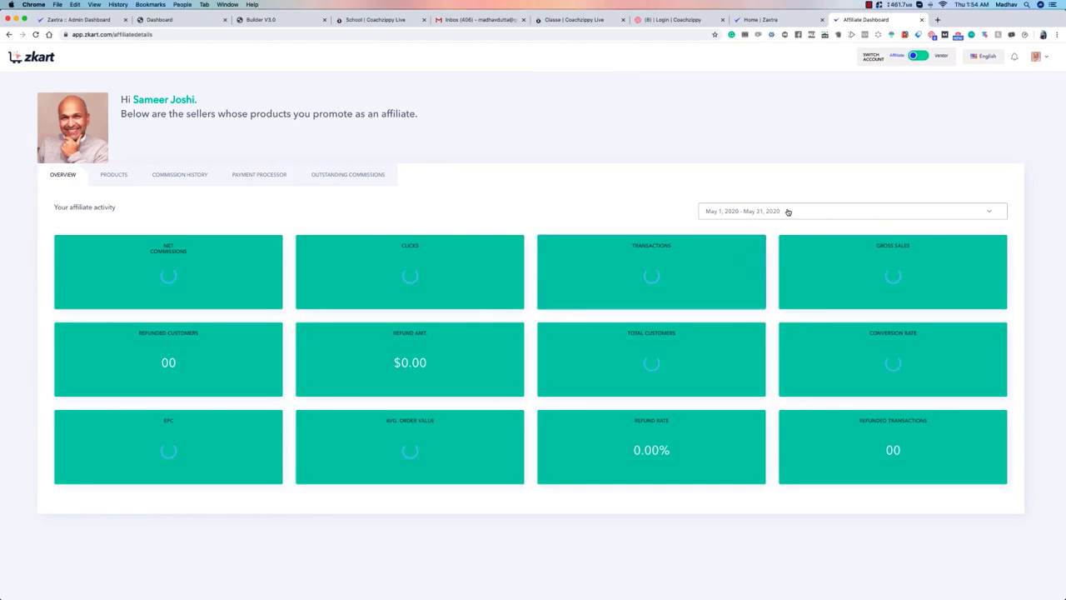
Step: Set the affiliate activity date range to April 1, 2020 - April 30, 2020
click(787, 212)
click(725, 308)
click(799, 210)
click(716, 293)
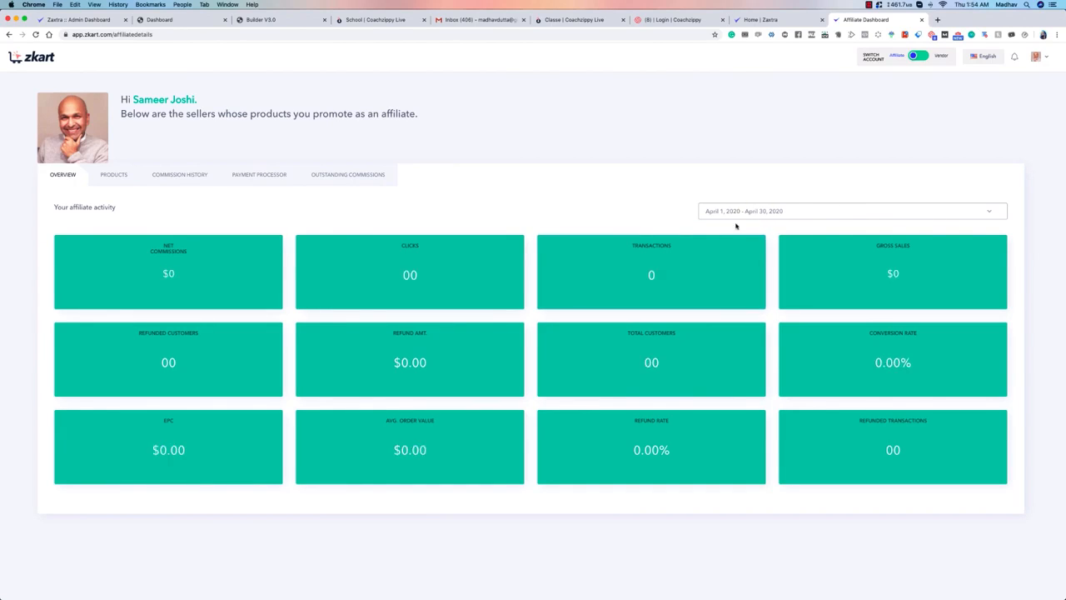
Step: Review the affiliate's approved and pending products and the commission history
click(109, 176)
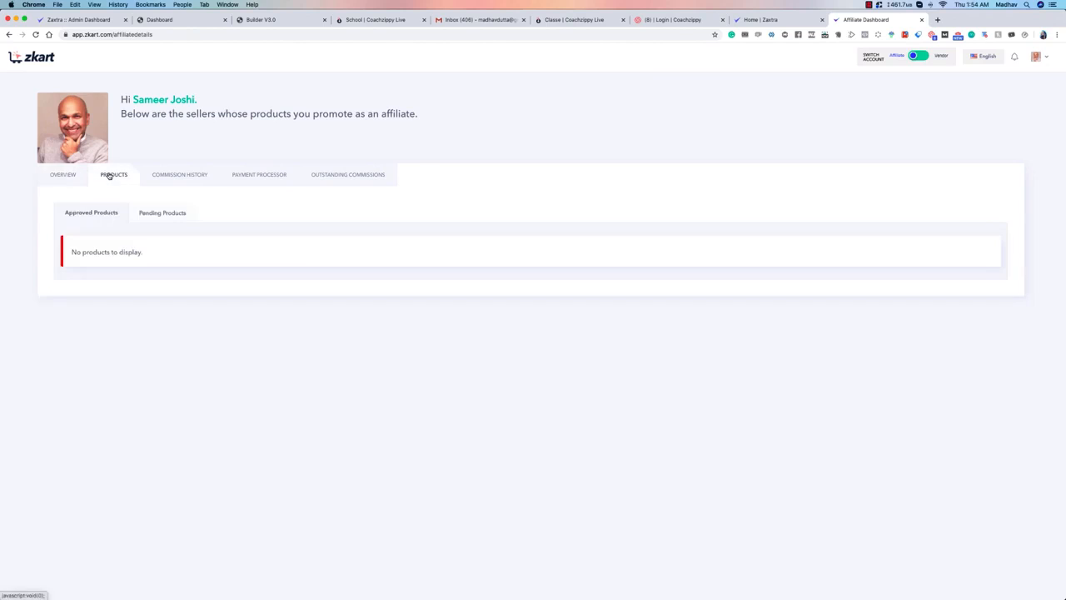
click(173, 215)
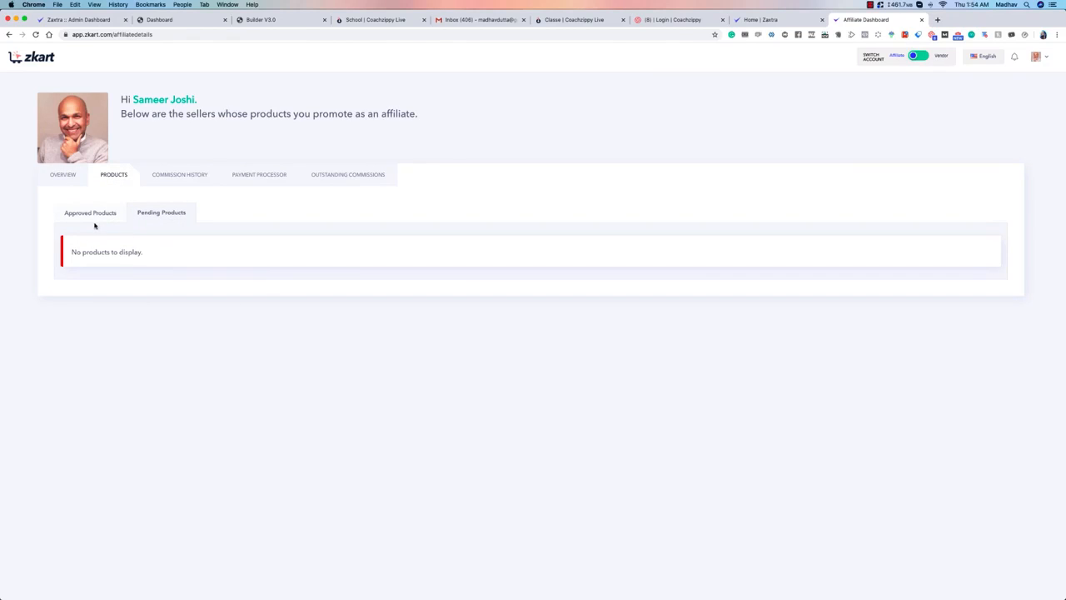
click(177, 175)
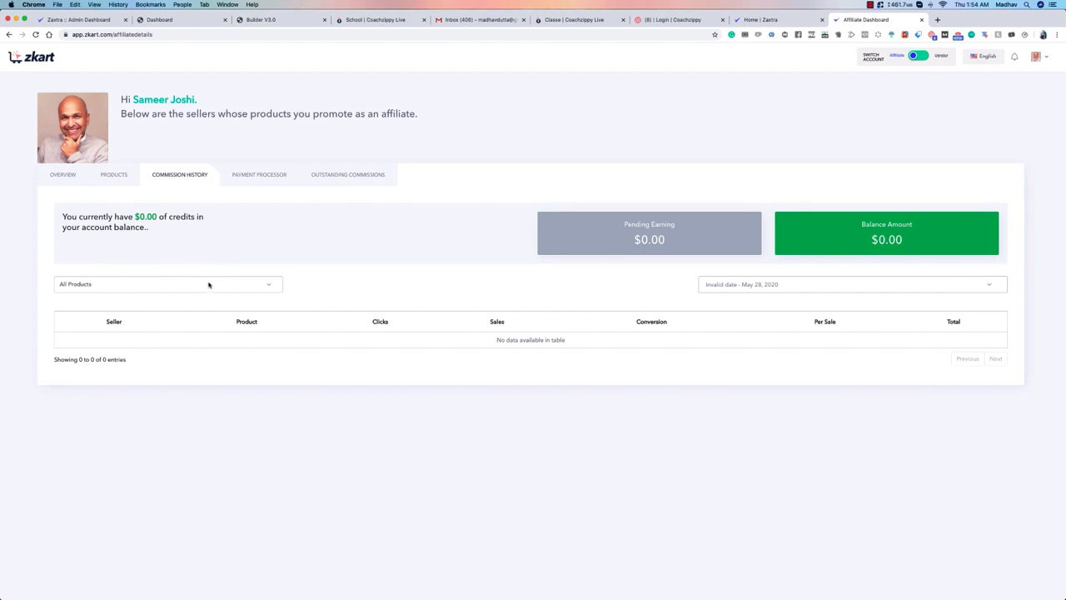
Step: Choose Dojo mint as the affiliate's PayPal account, look at the form for connecting another PayPal account, and save the payment processor
click(253, 176)
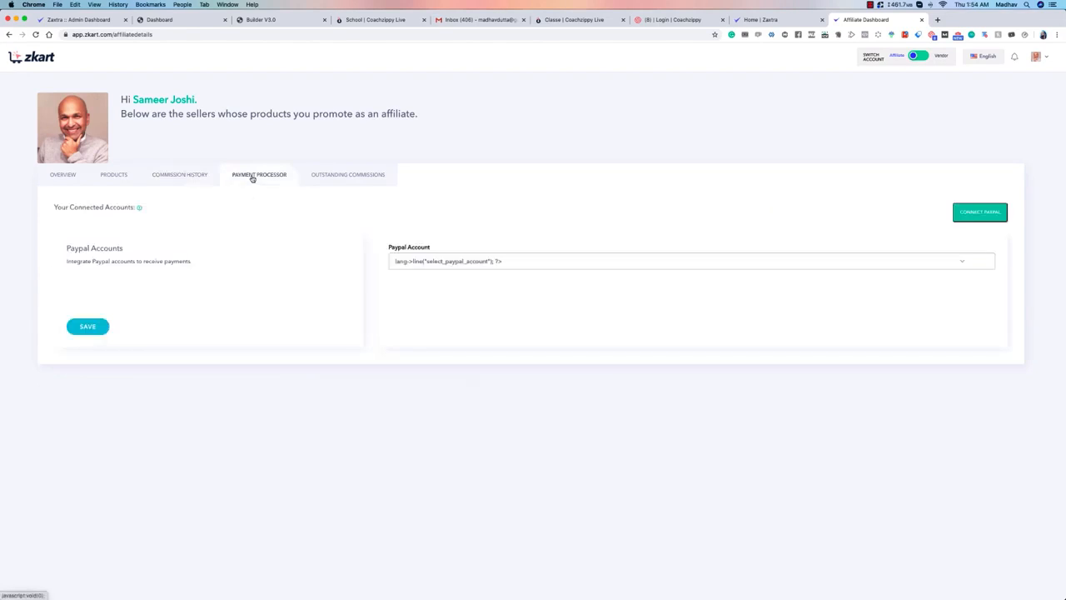
click(442, 264)
click(452, 268)
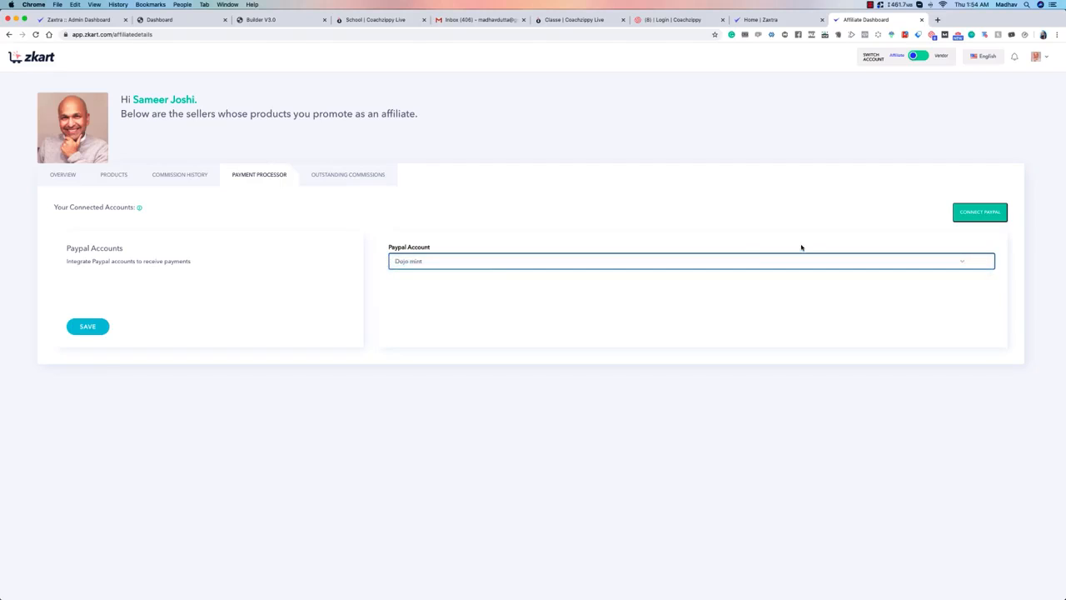
click(981, 215)
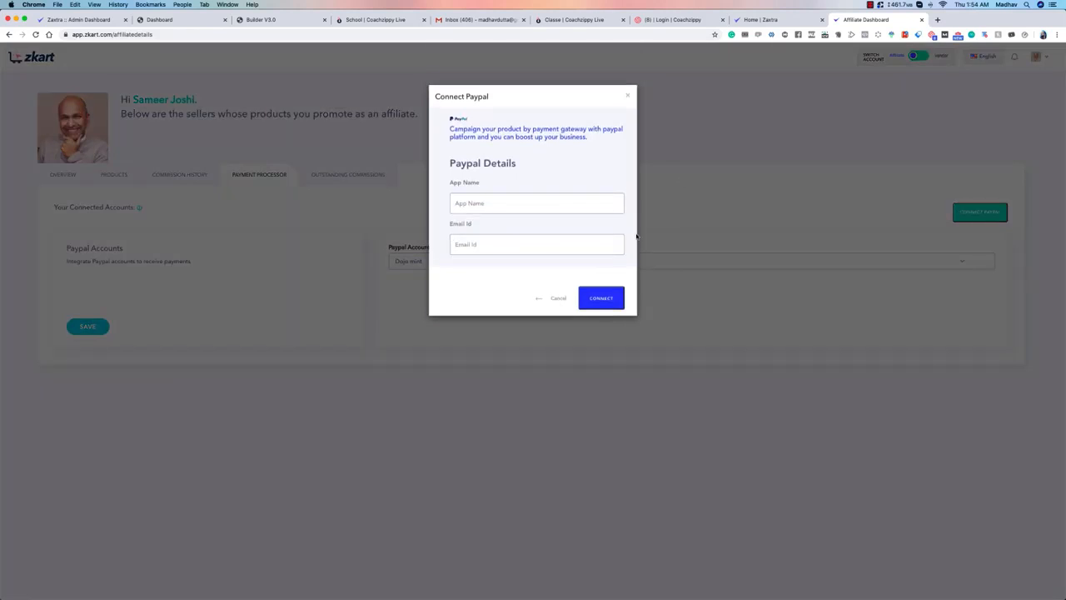
click(627, 96)
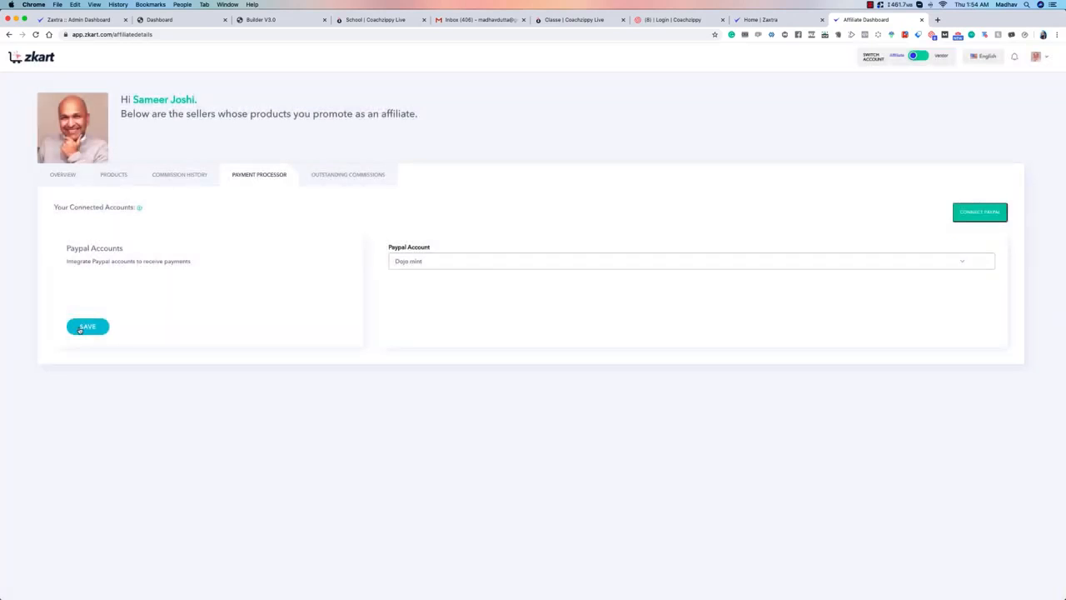
click(79, 327)
Step: Review the outstanding commissions, return to the overview and switch the account from Affiliate to Vendor
click(329, 179)
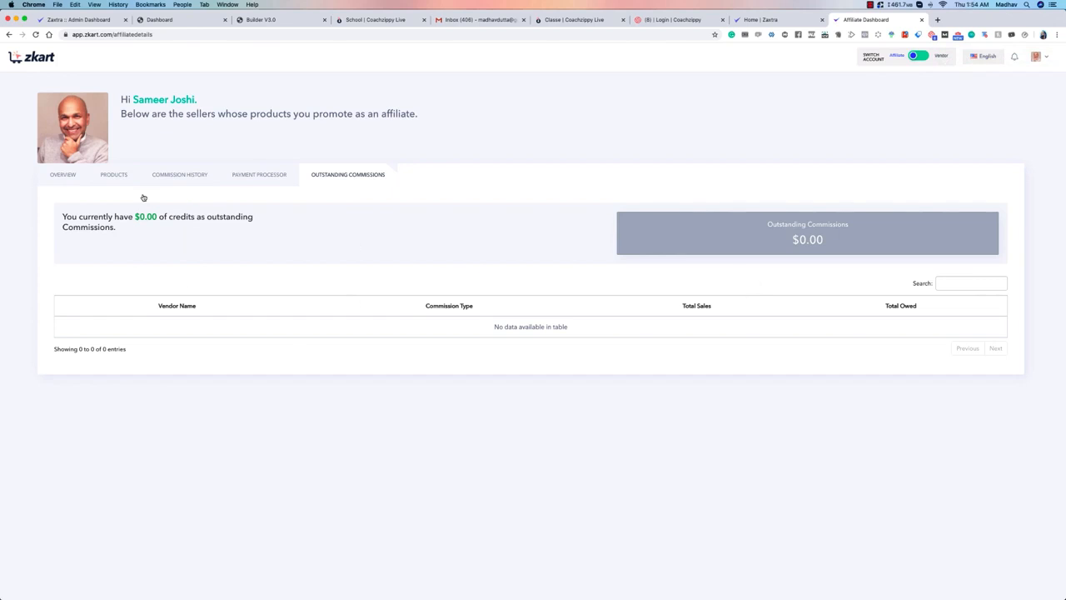
click(62, 174)
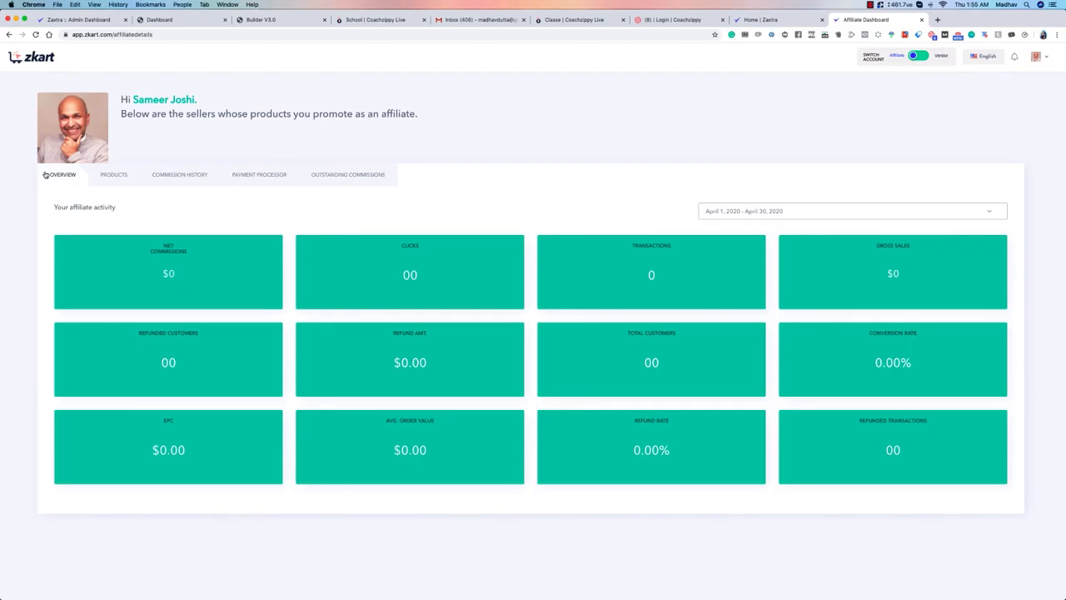
click(918, 56)
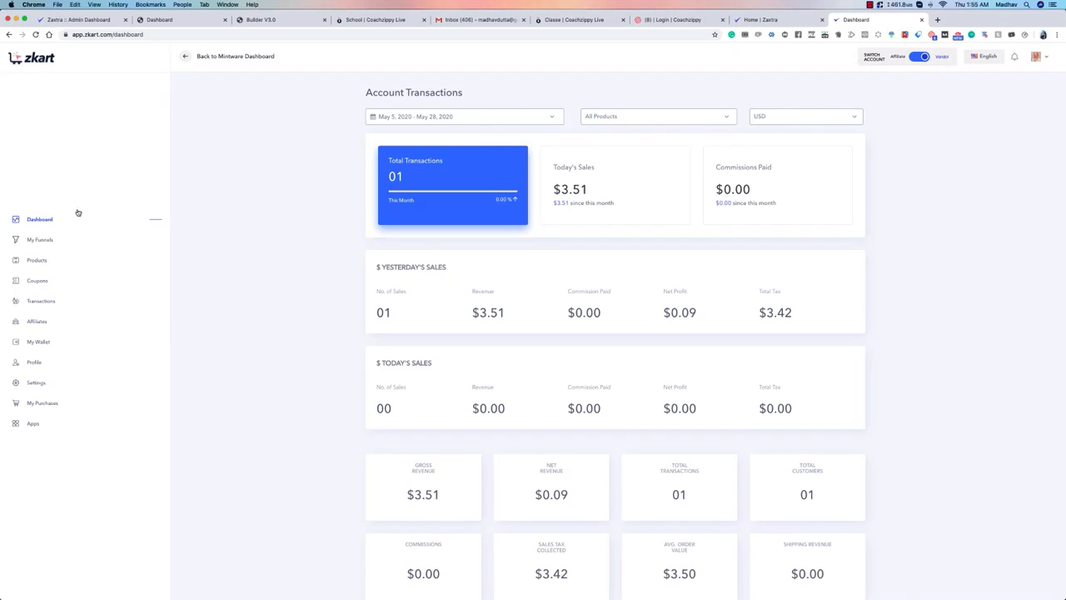
Step: Examine the vendor's funnels in grid and list view and the details form for creating a new funnel
click(35, 241)
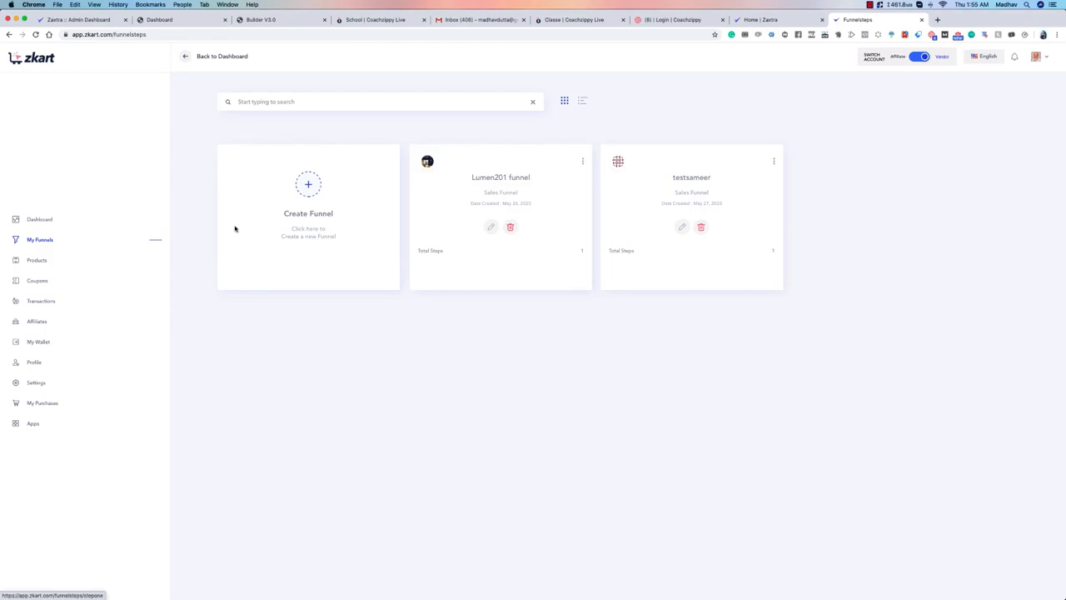
click(584, 102)
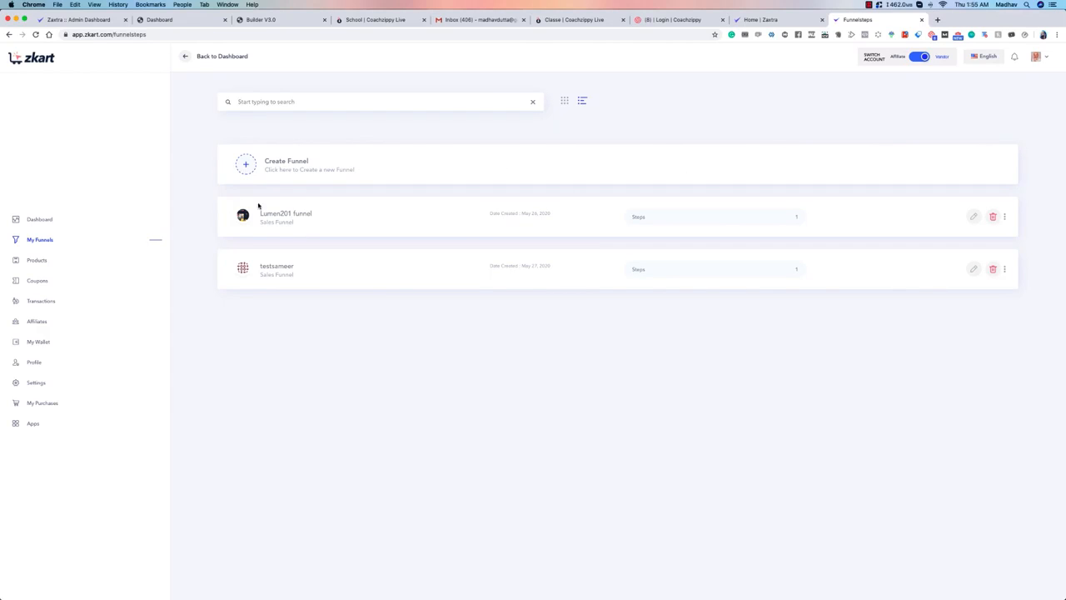
click(258, 163)
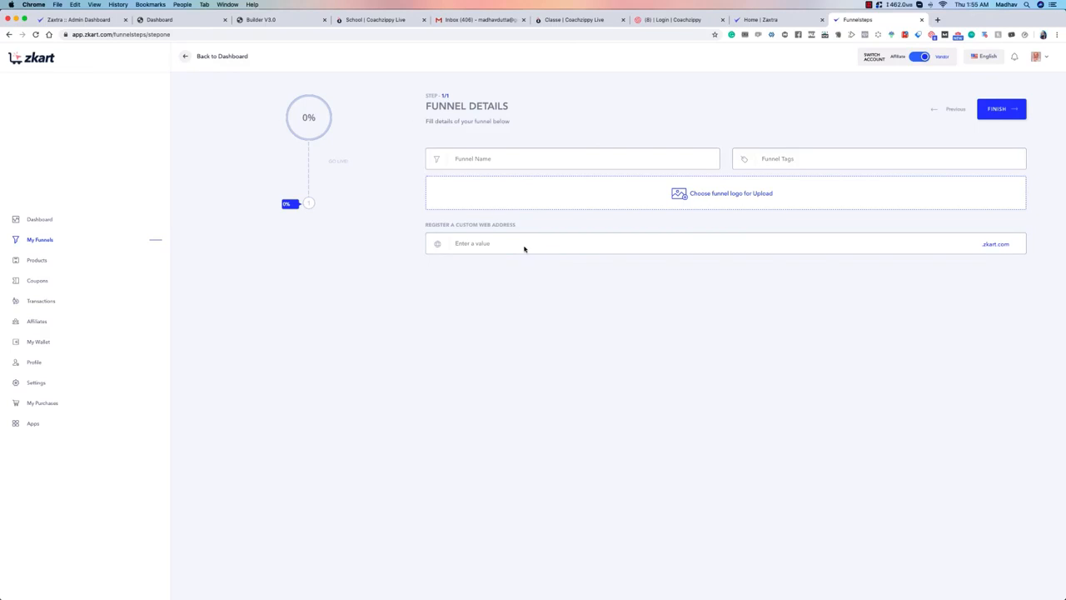
click(34, 241)
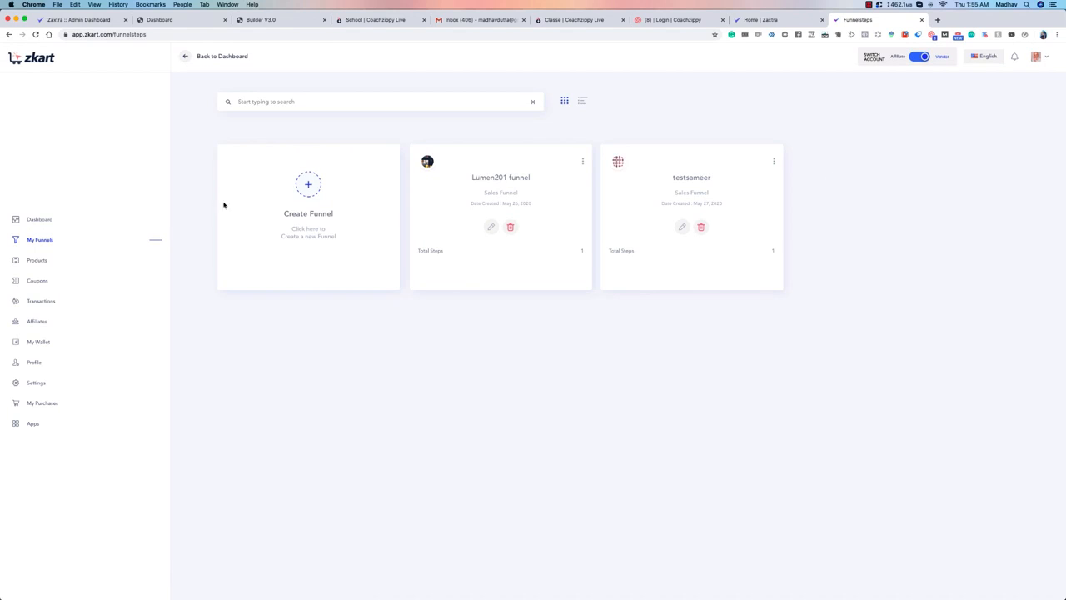
click(582, 101)
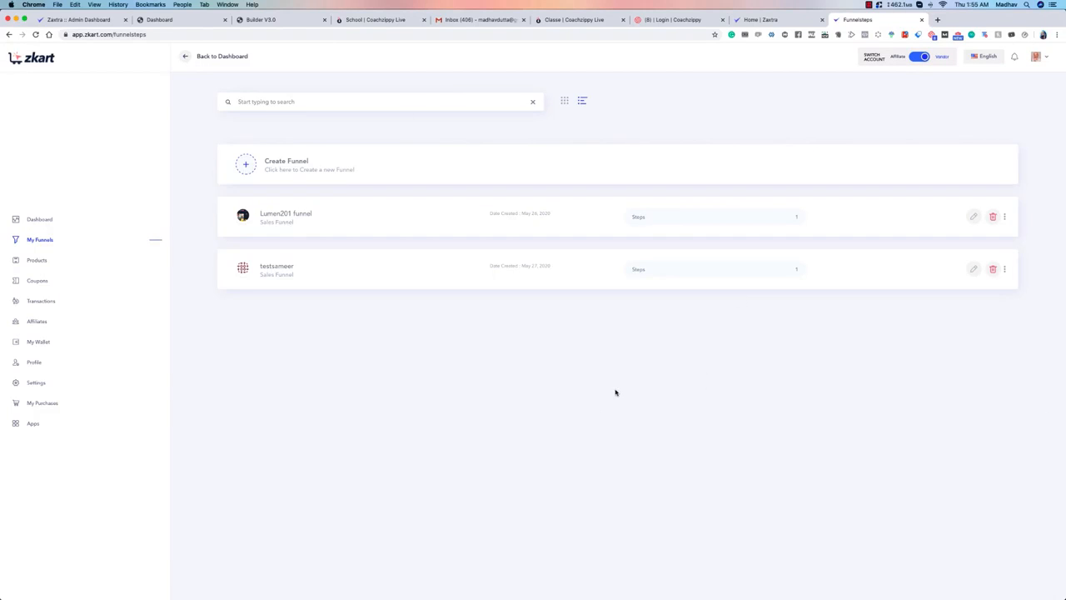
Step: Look at the product type choices for a new product and return to the product list
click(30, 263)
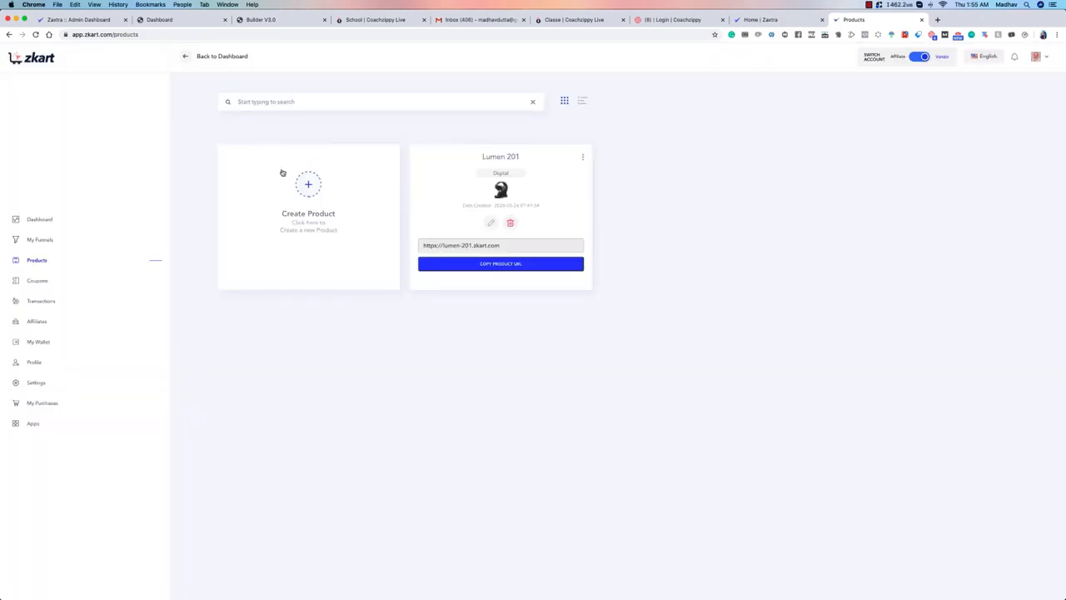
click(308, 188)
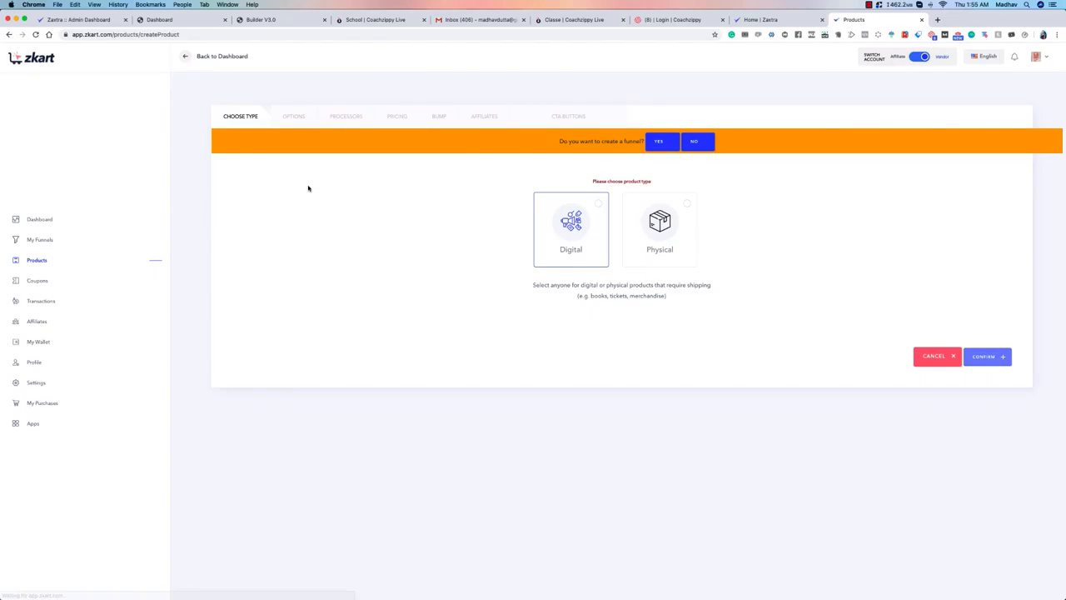
click(39, 261)
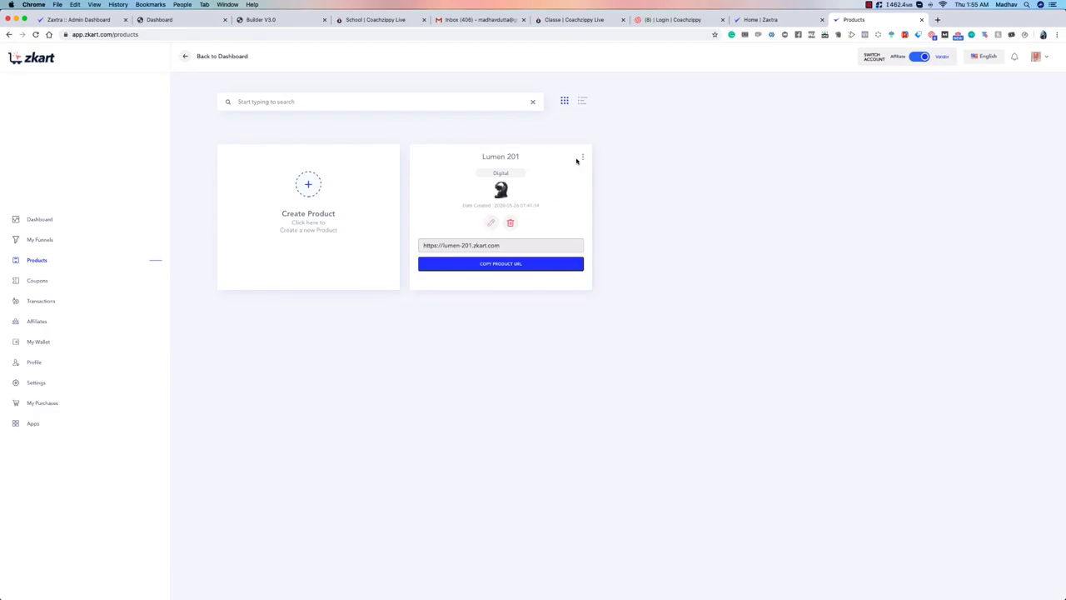
Step: Examine the affiliate invite URL and the product URL of the Lumen 201 product
click(582, 156)
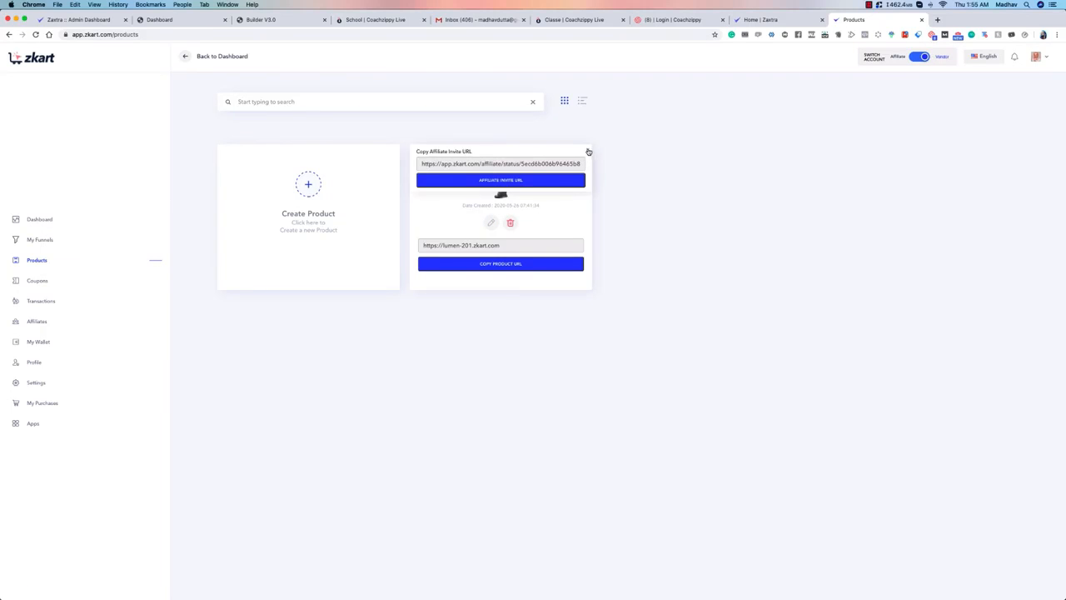
click(588, 151)
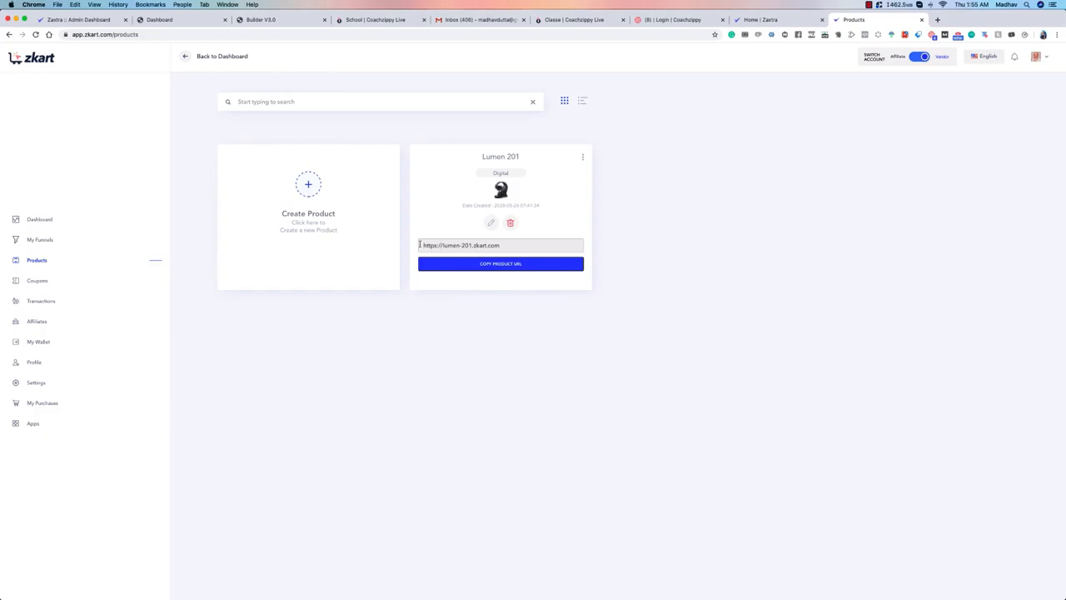
drag(420, 245, 535, 248)
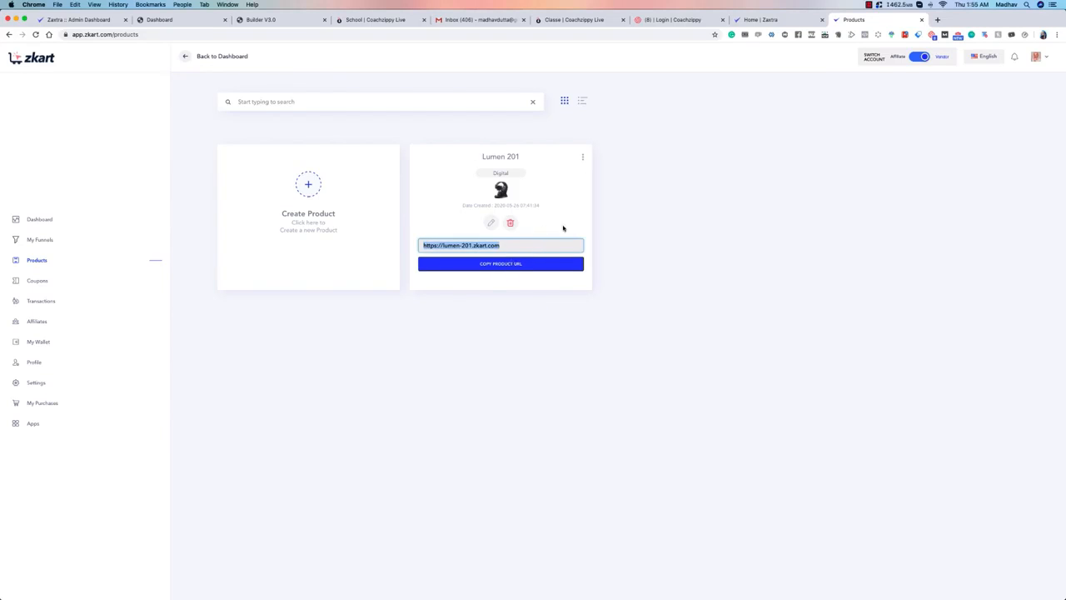
click(582, 212)
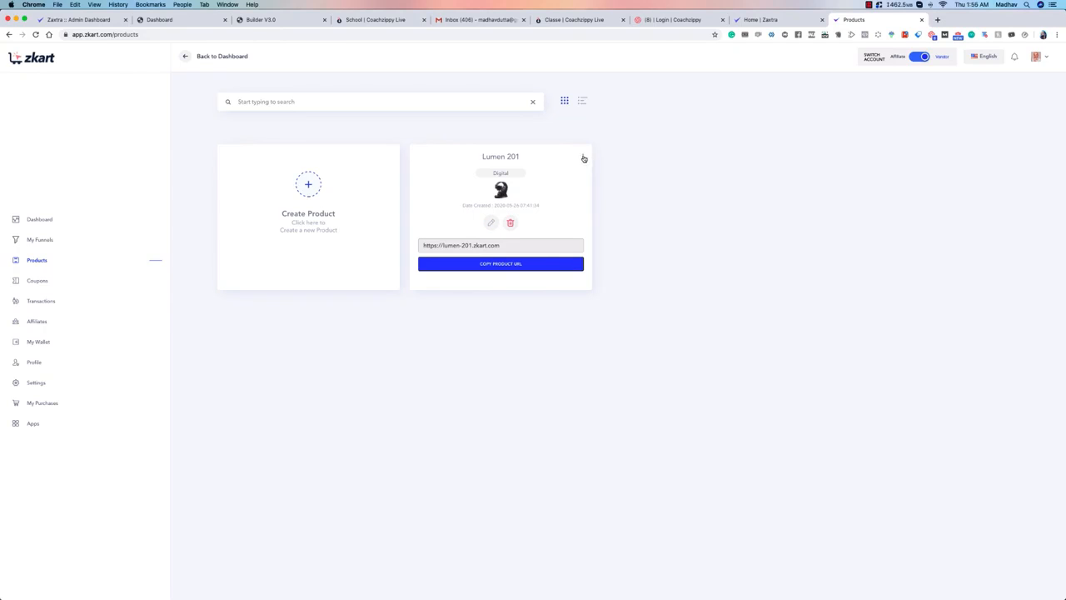
Step: Copy the affiliate invite URL of the Lumen 201 product and close its pop-up
click(583, 159)
click(501, 180)
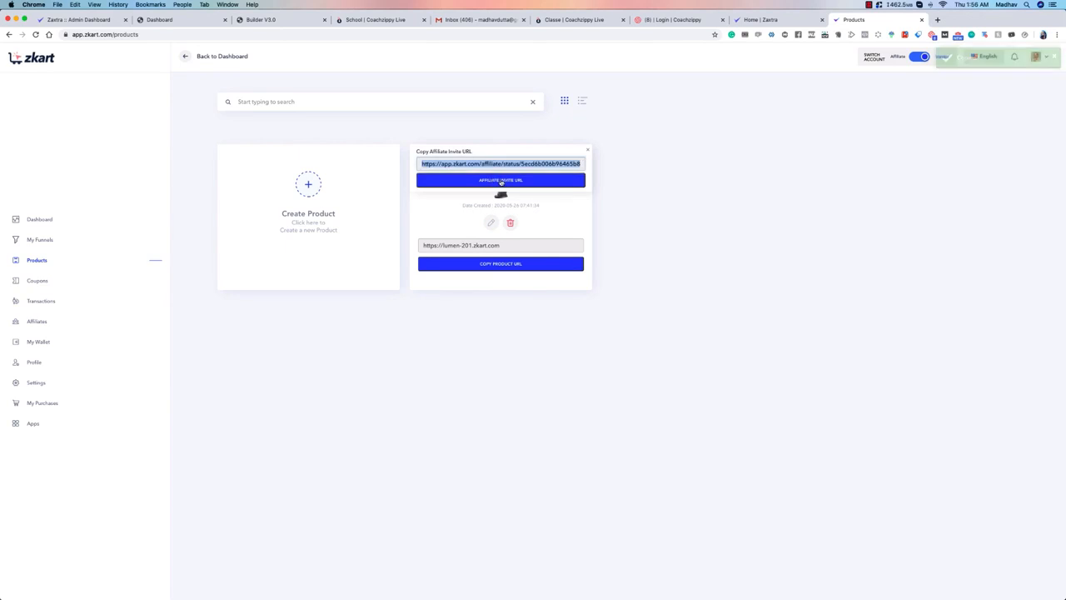
click(588, 150)
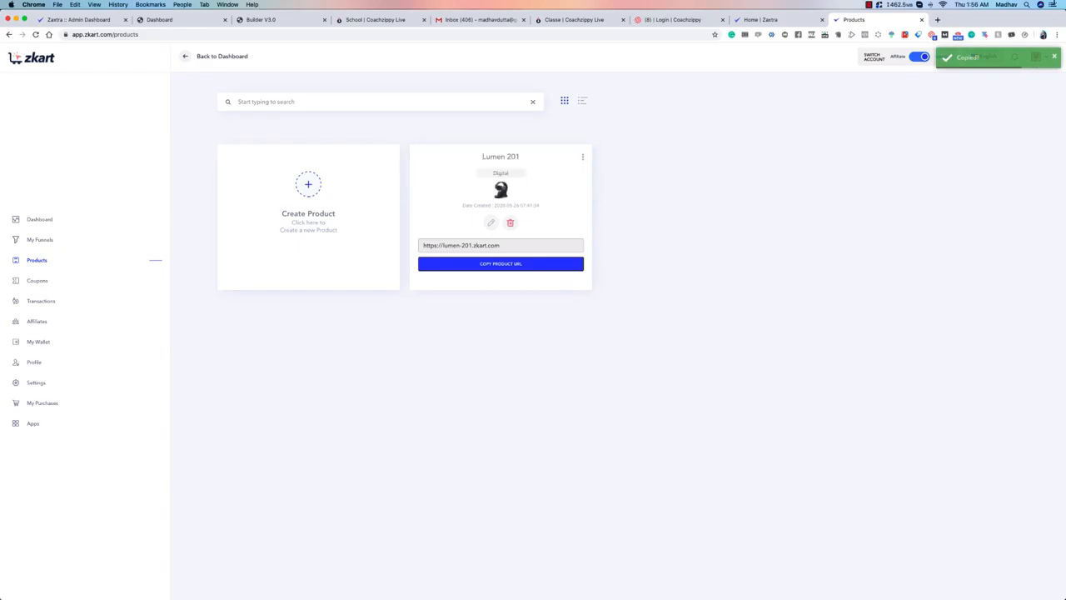
click(937, 19)
key(super+v)
key(Return)
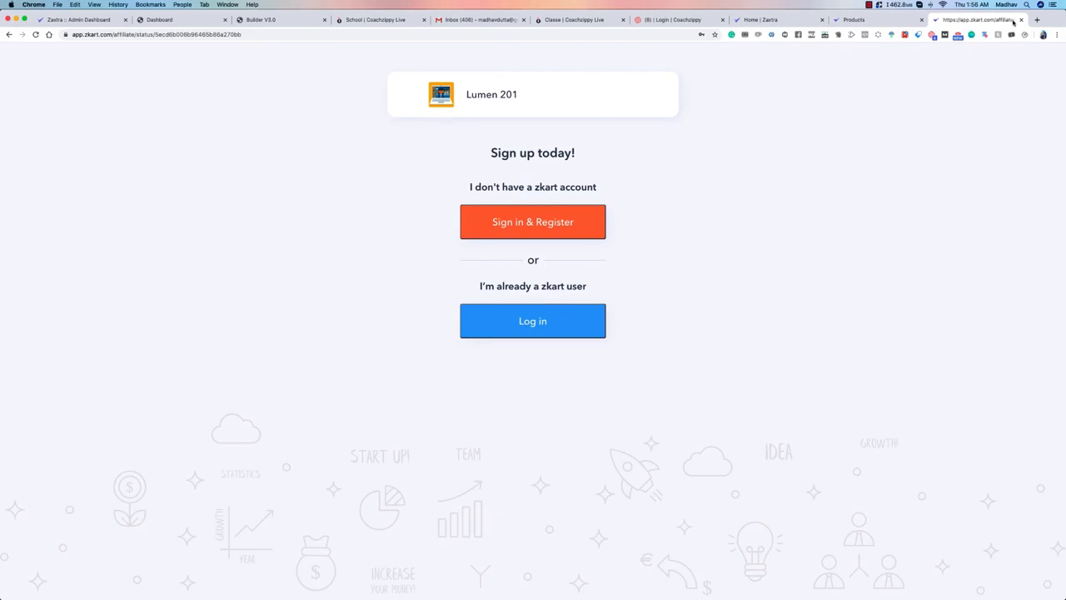
click(587, 314)
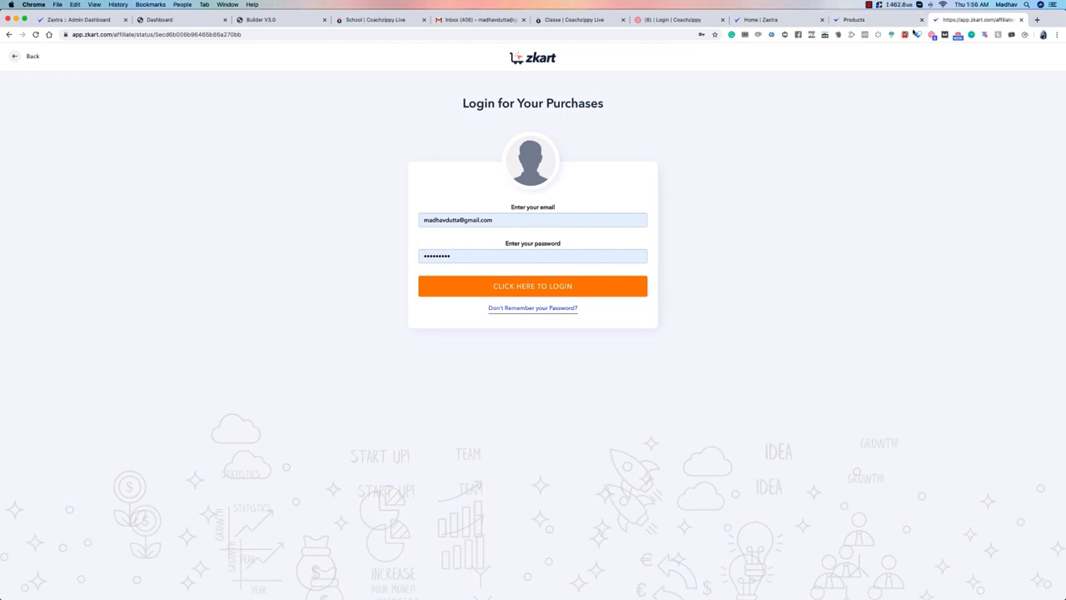
click(401, 34)
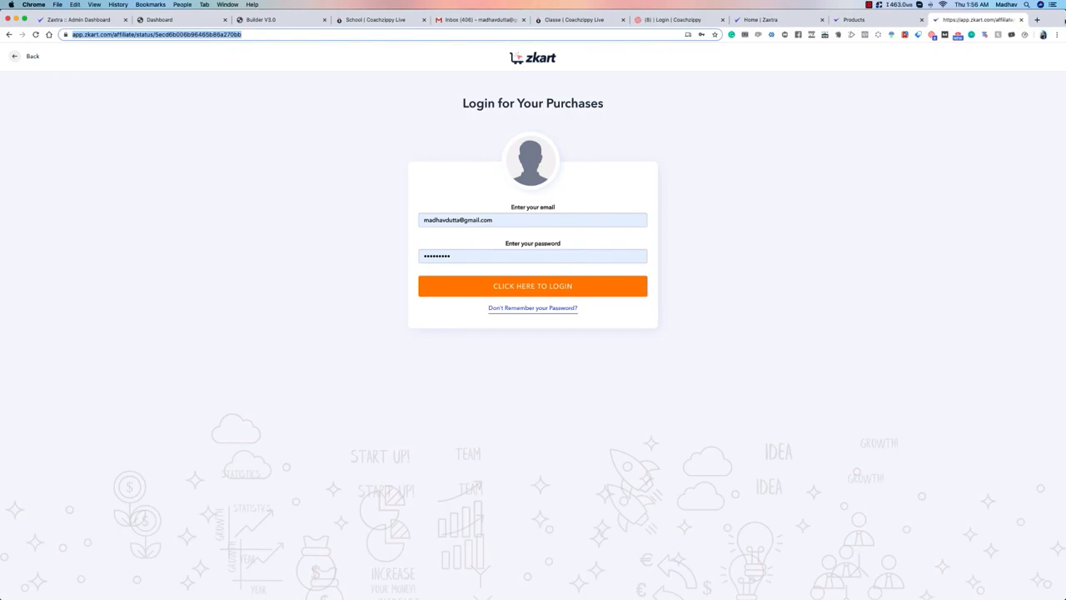
click(1020, 19)
Step: Open the copied affiliate invite URL in a new incognito window and go to the login form for existing zkart users
click(1055, 34)
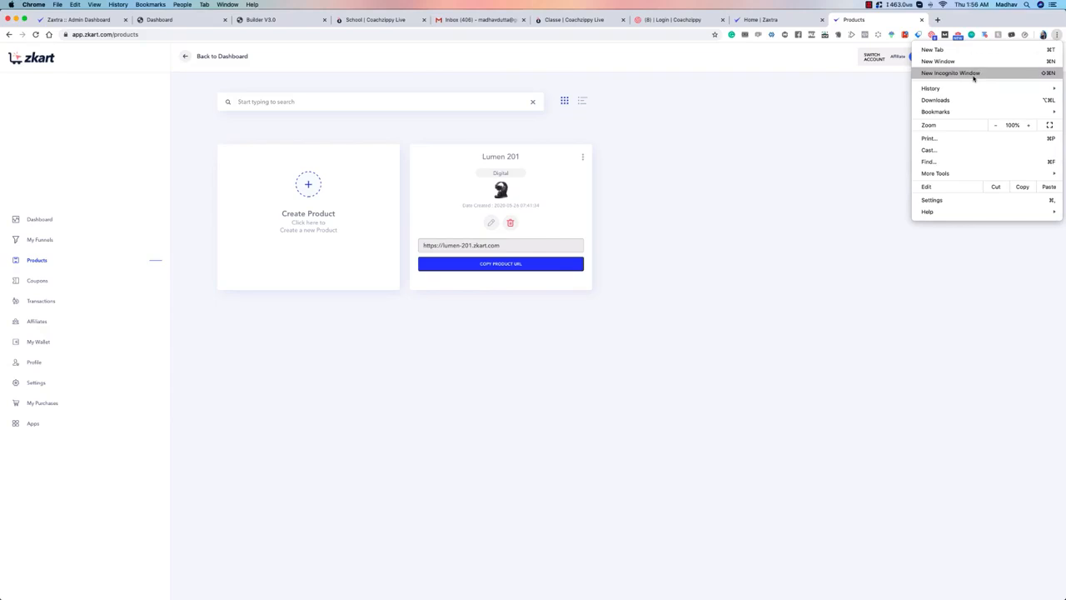
click(973, 74)
key(ctrl+v)
key(Return)
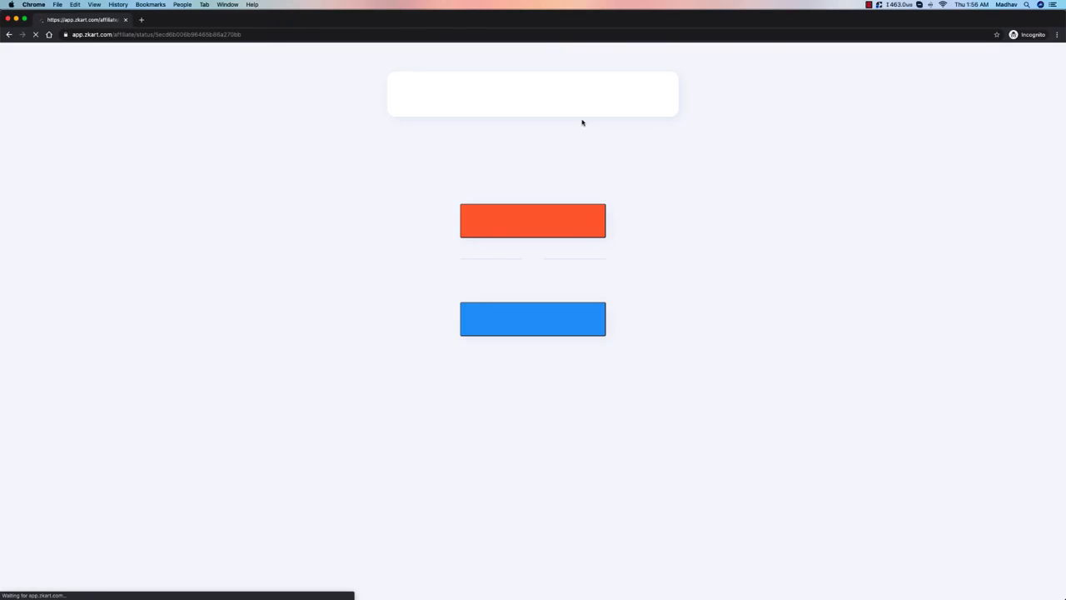
click(548, 329)
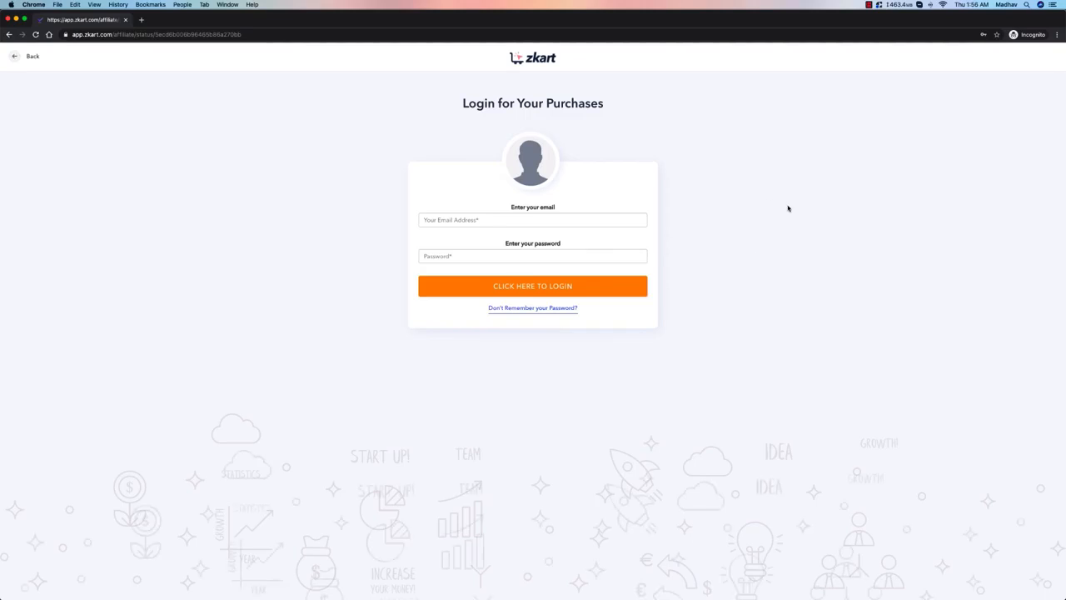
Step: Fill in the affiliate's e-mail and account password and log in
click(528, 218)
click(503, 241)
click(565, 288)
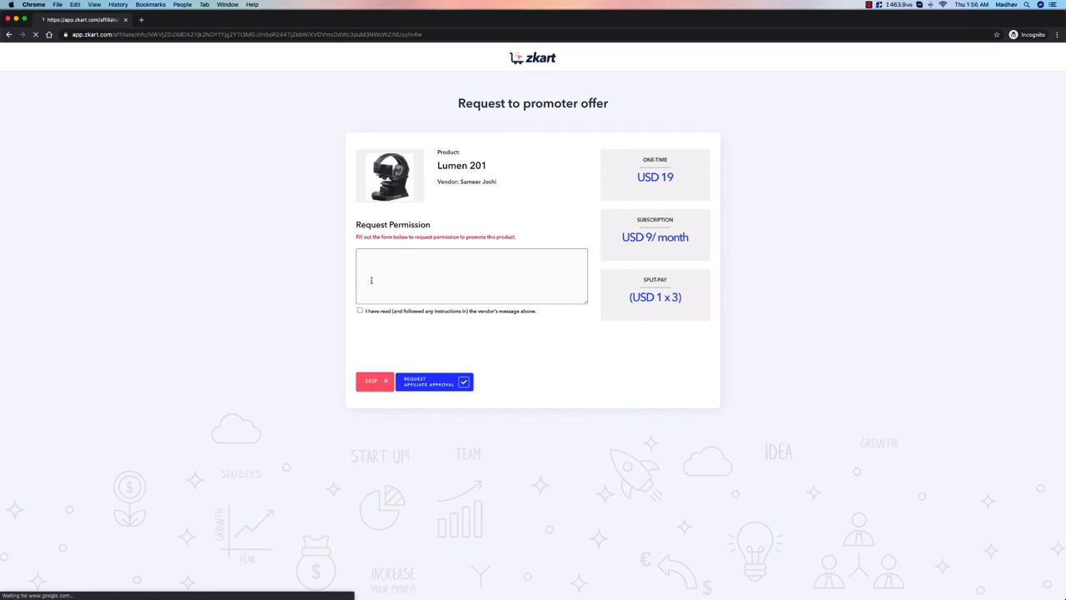
Step: Enter "Please allow me to promote" as the permission request and confirm that the vendor's message has been read
click(372, 278)
text(Please allow me to promote)
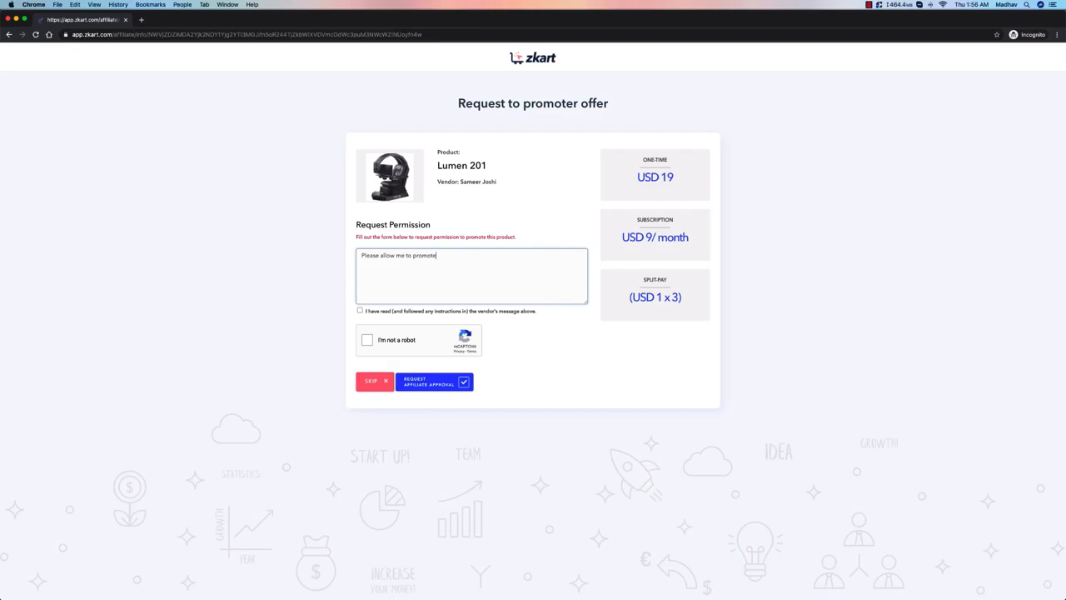
click(360, 311)
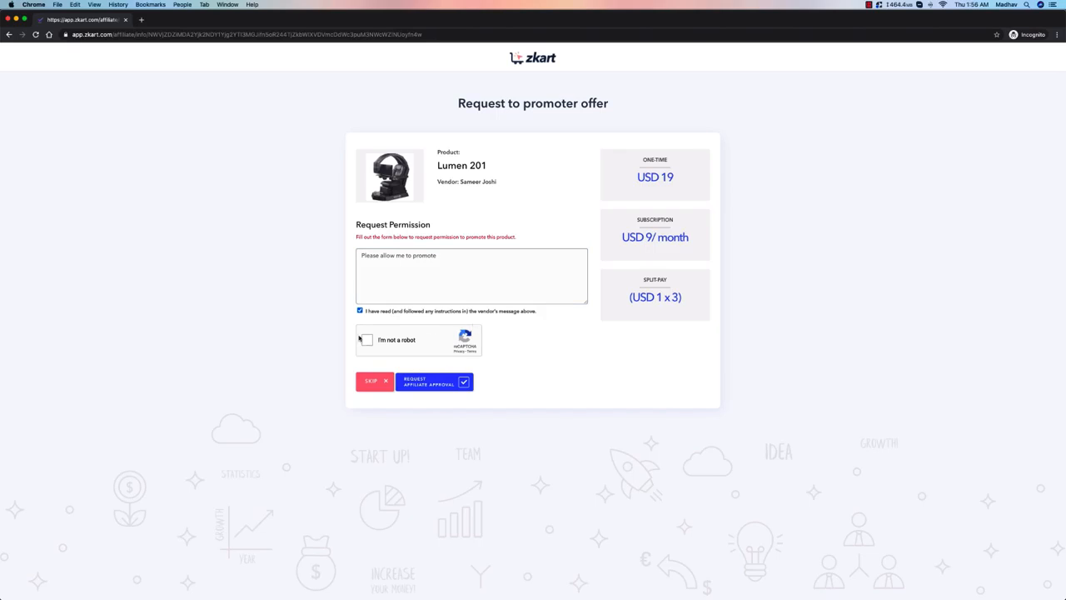
Step: Complete the reCAPTCHA by selecting all squares with stairs and submit the request for affiliate approval
click(363, 340)
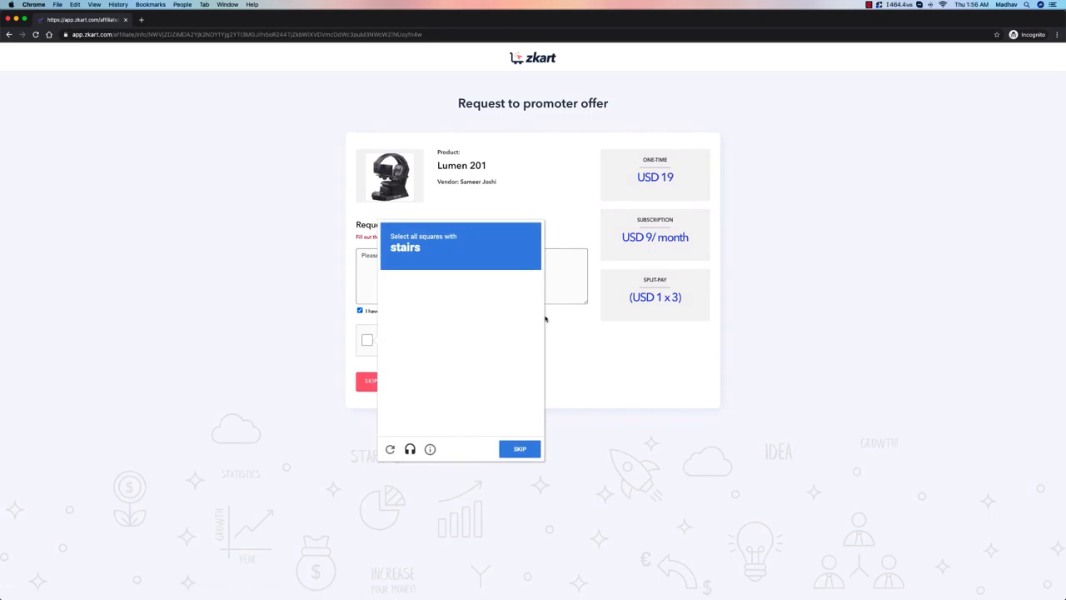
click(481, 331)
click(440, 332)
click(439, 373)
click(482, 372)
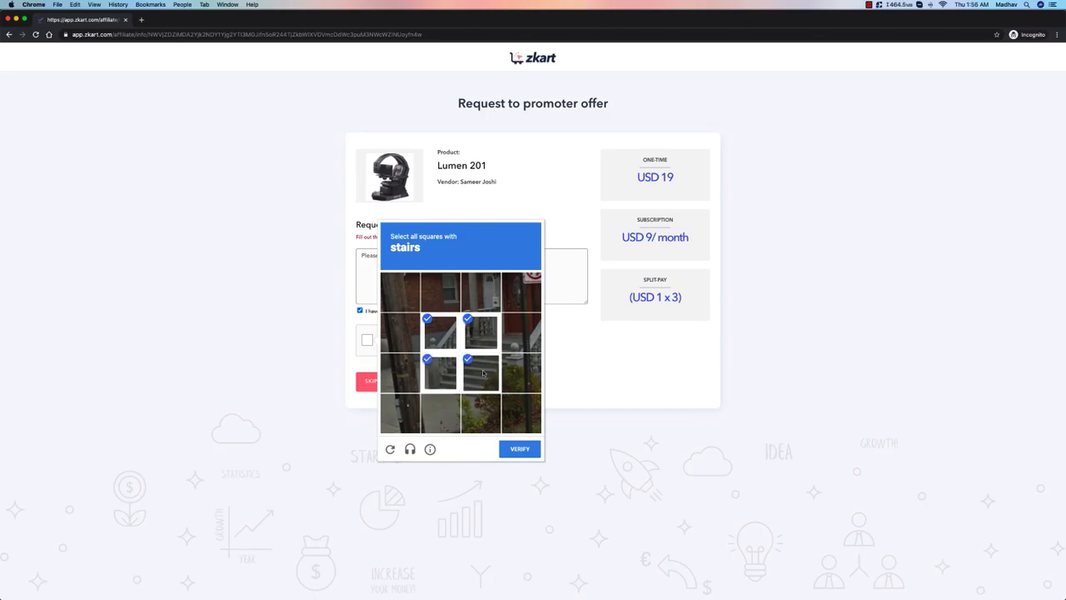
click(521, 372)
click(530, 337)
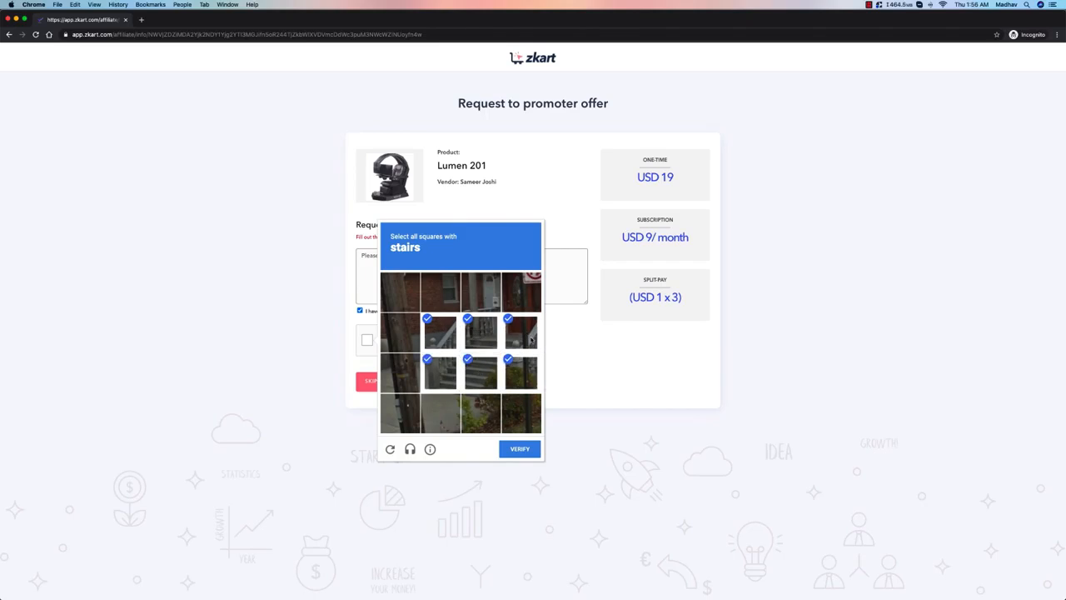
click(523, 449)
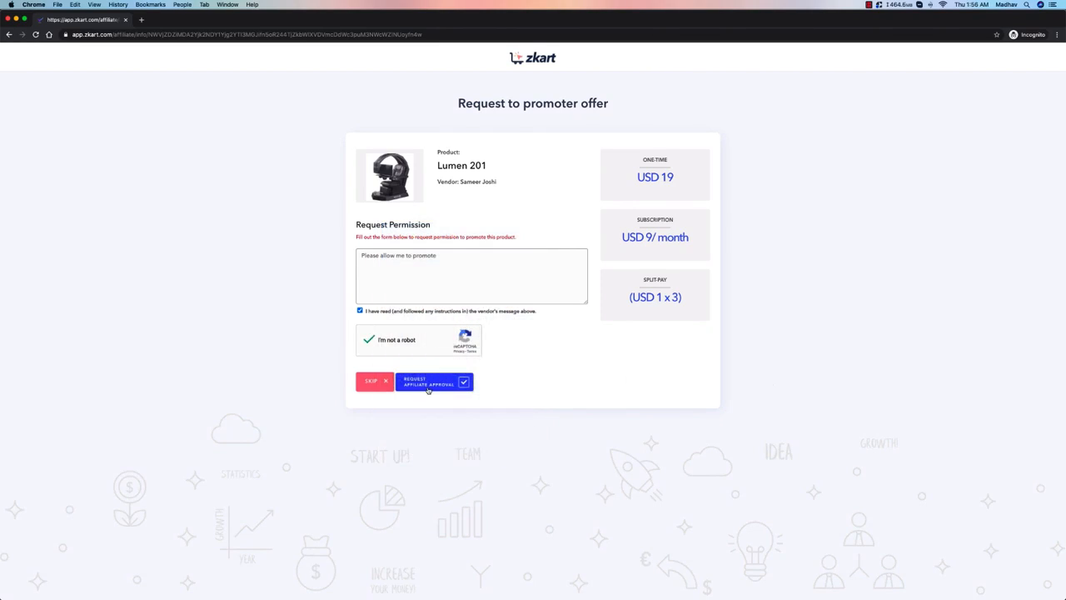
click(428, 384)
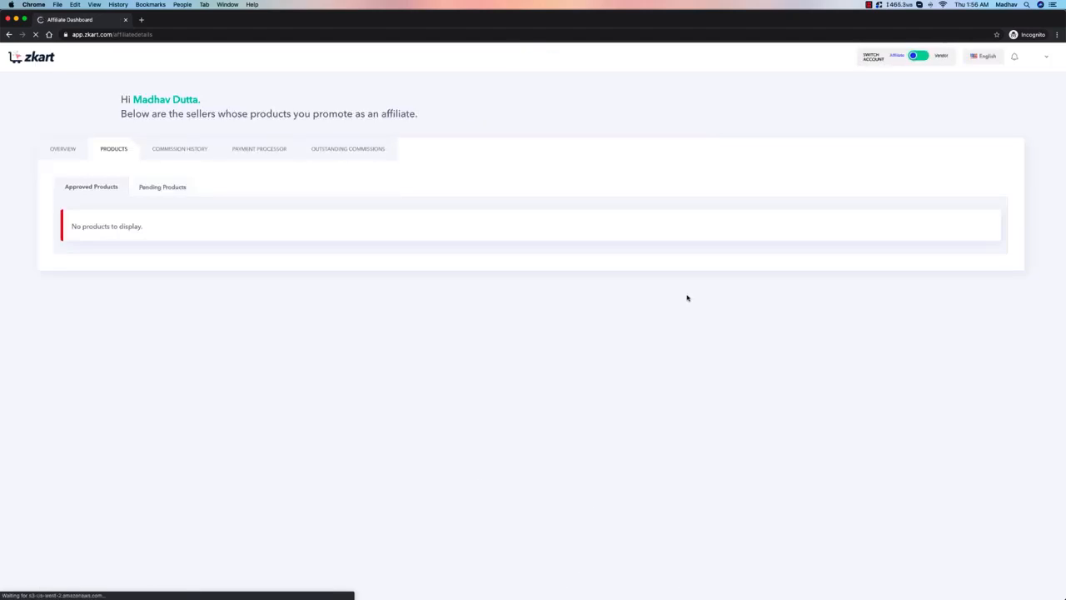
Step: Review the affiliate overview and approved products, and view the pending Lumen 201 product's affiliate info
click(64, 179)
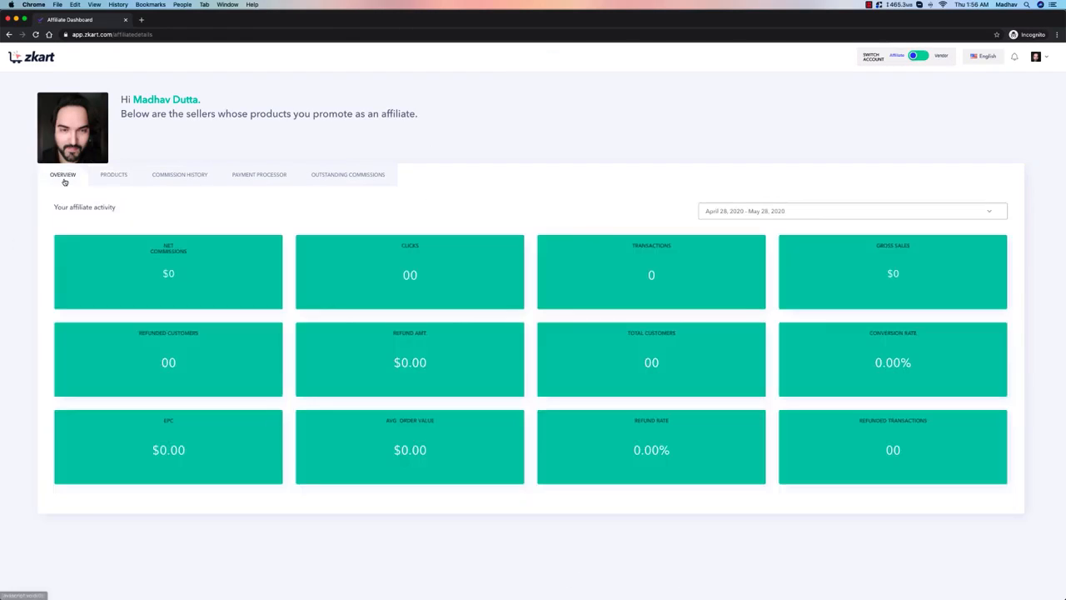
click(105, 177)
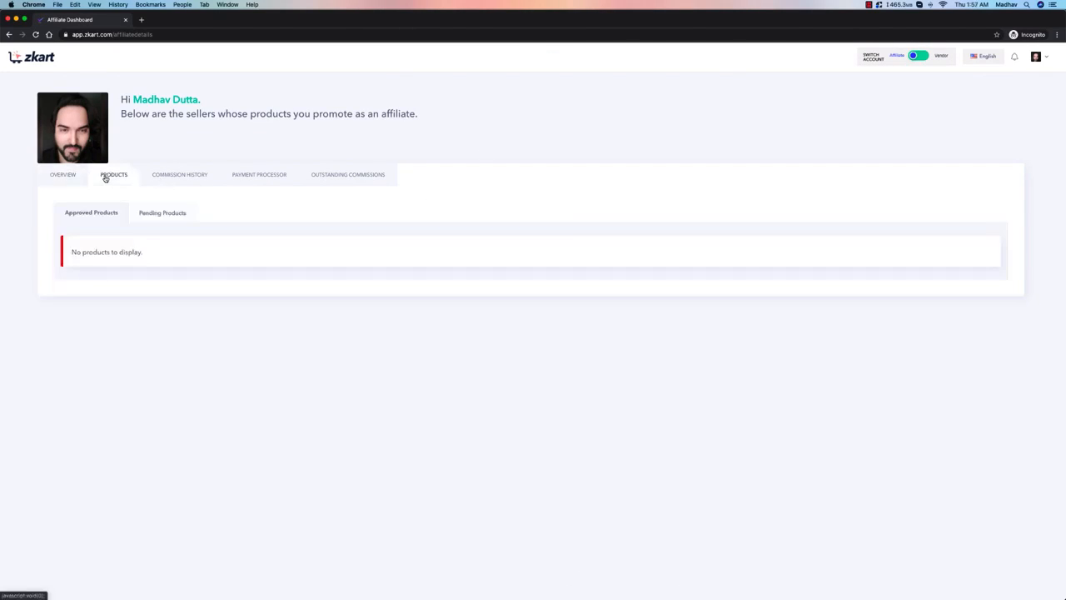
click(149, 214)
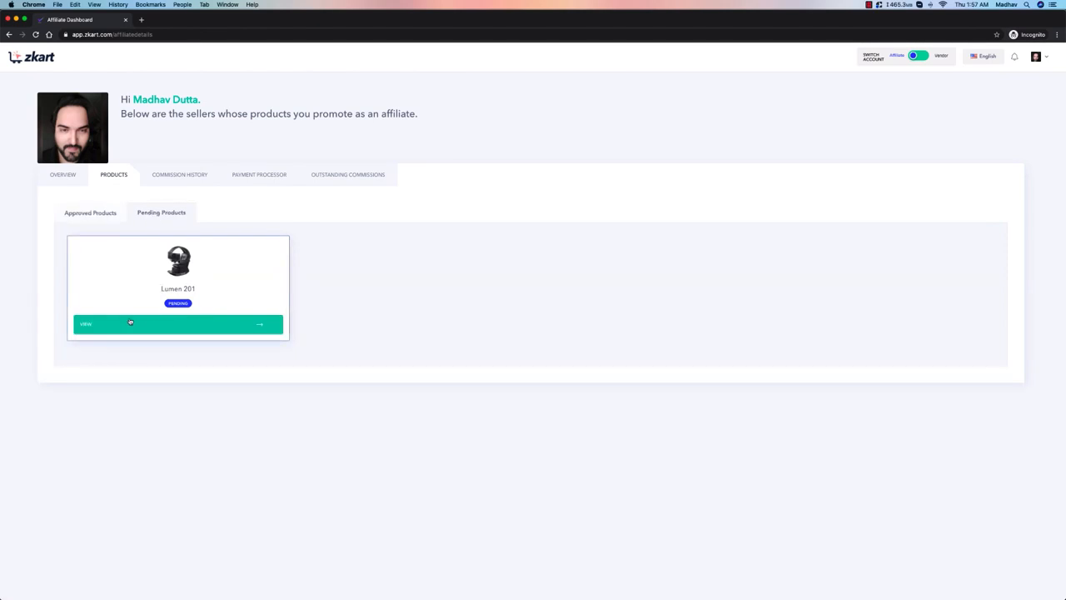
click(250, 325)
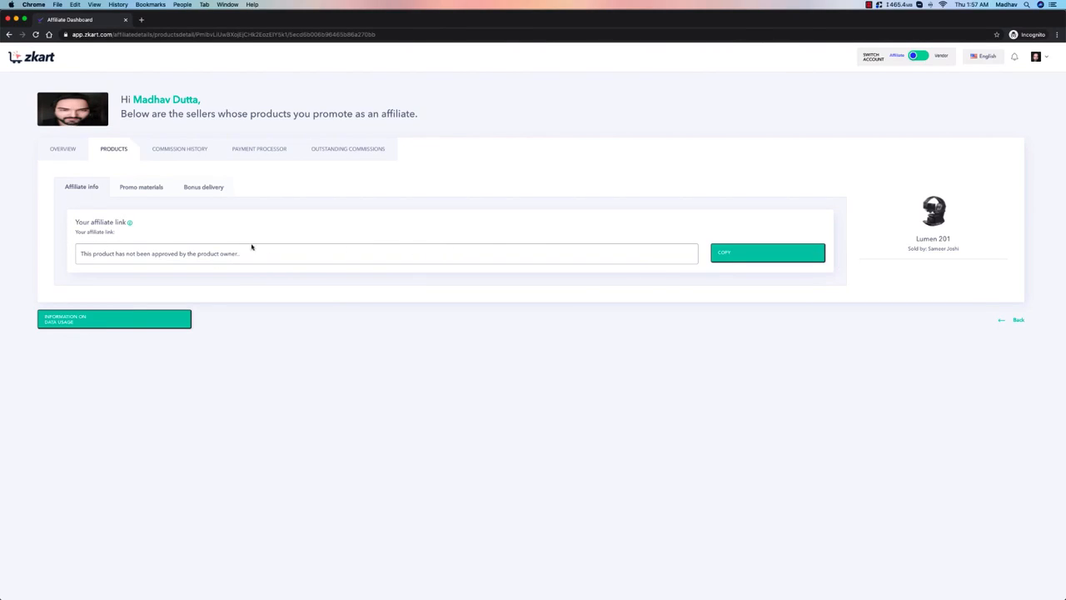
Step: Move the incognito window aside, return to the vendor account, and check its affiliate overview, affiliate list and affiliate requests
drag(185, 24, 832, 30)
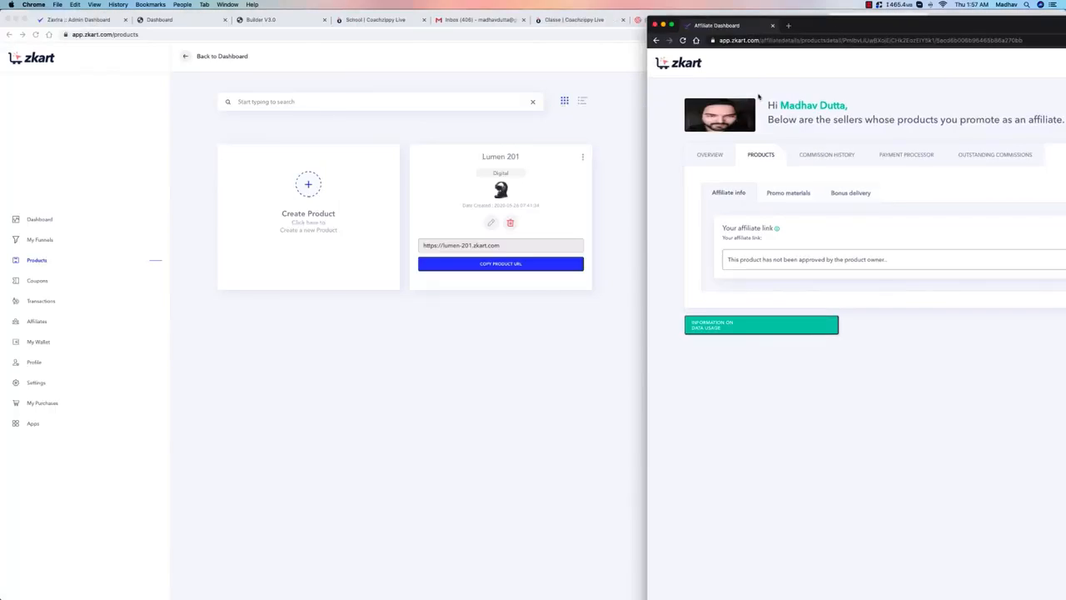
click(632, 135)
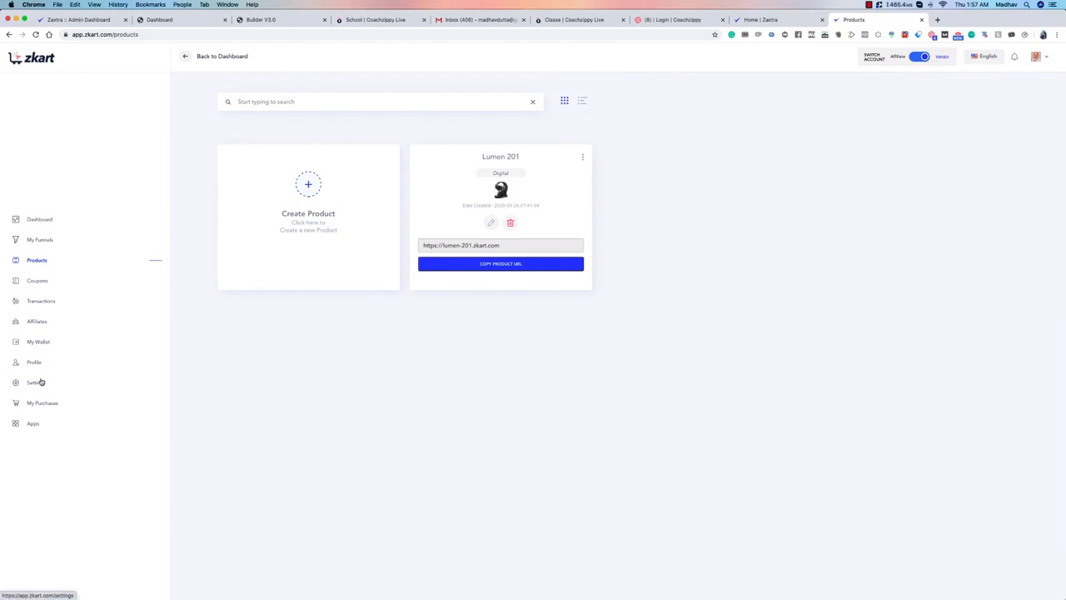
click(38, 324)
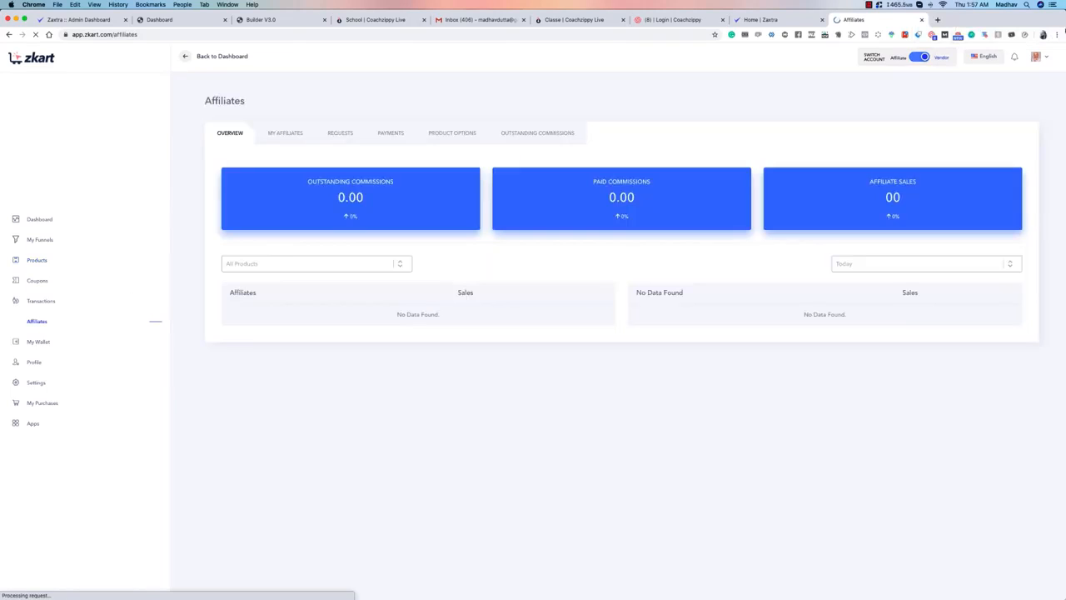
click(285, 135)
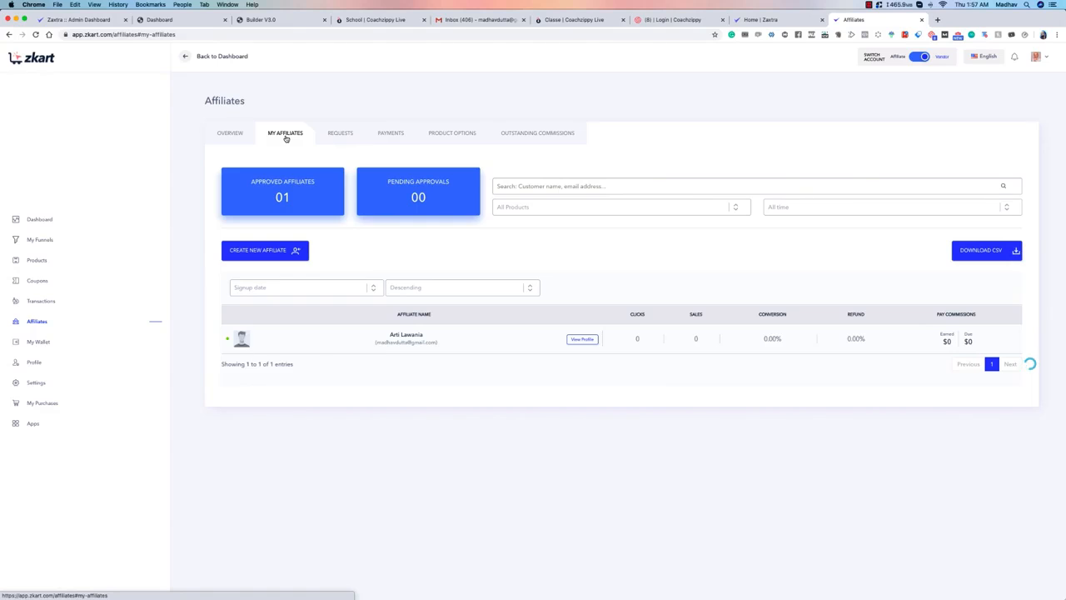
click(327, 138)
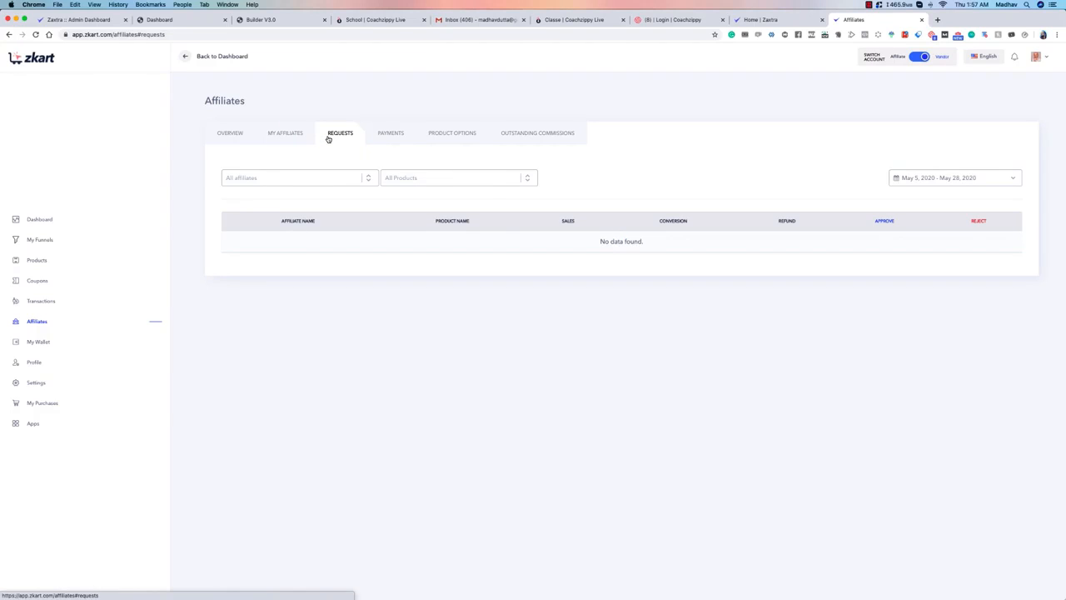
Step: Open the approved affiliate's profile and examine the name, e-mail, company, affiliate ID and activity figures
click(287, 133)
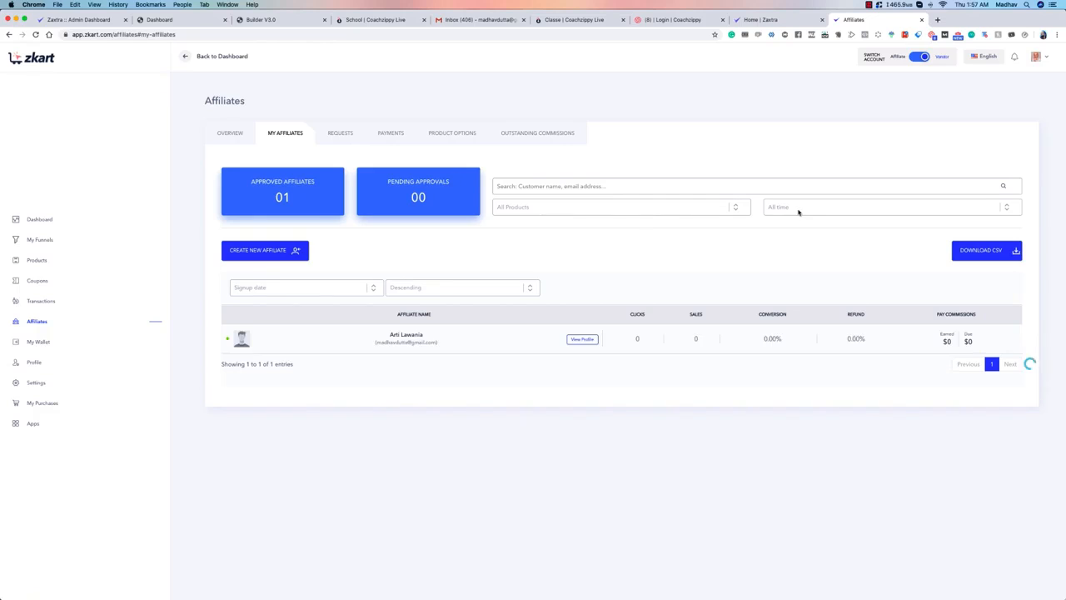
drag(377, 342, 435, 344)
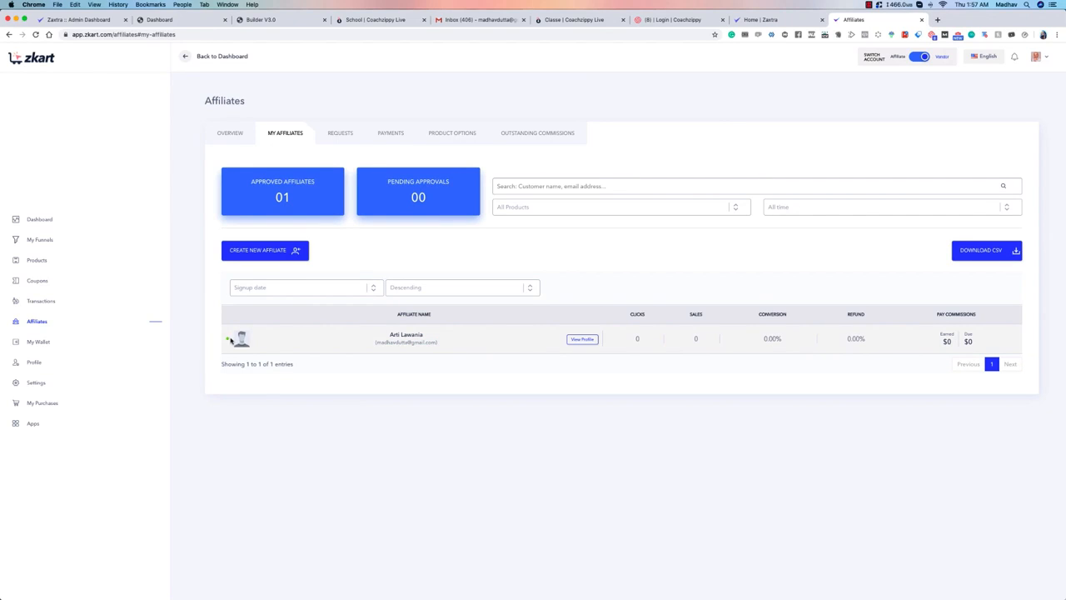
click(585, 340)
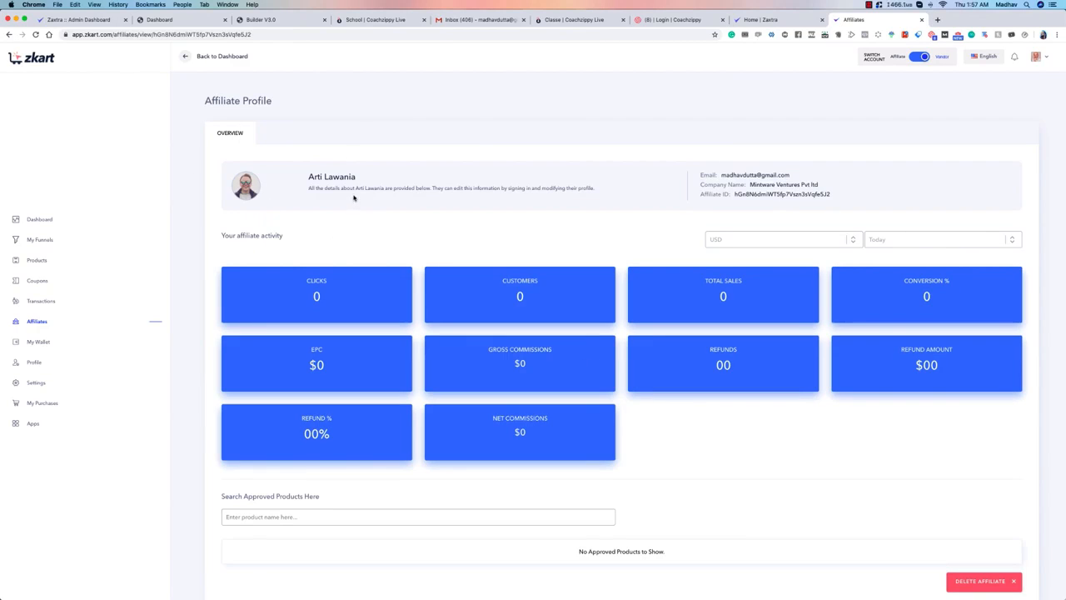
drag(800, 178, 721, 176)
drag(381, 183, 307, 179)
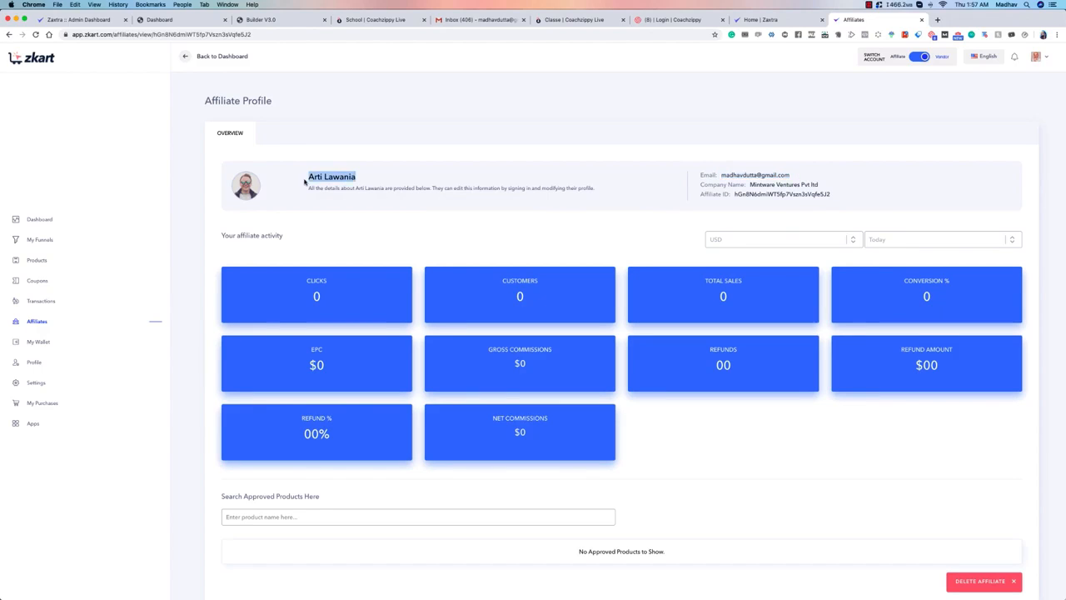
click(336, 189)
drag(820, 185, 867, 200)
click(863, 197)
scroll(680, 200, down, 1)
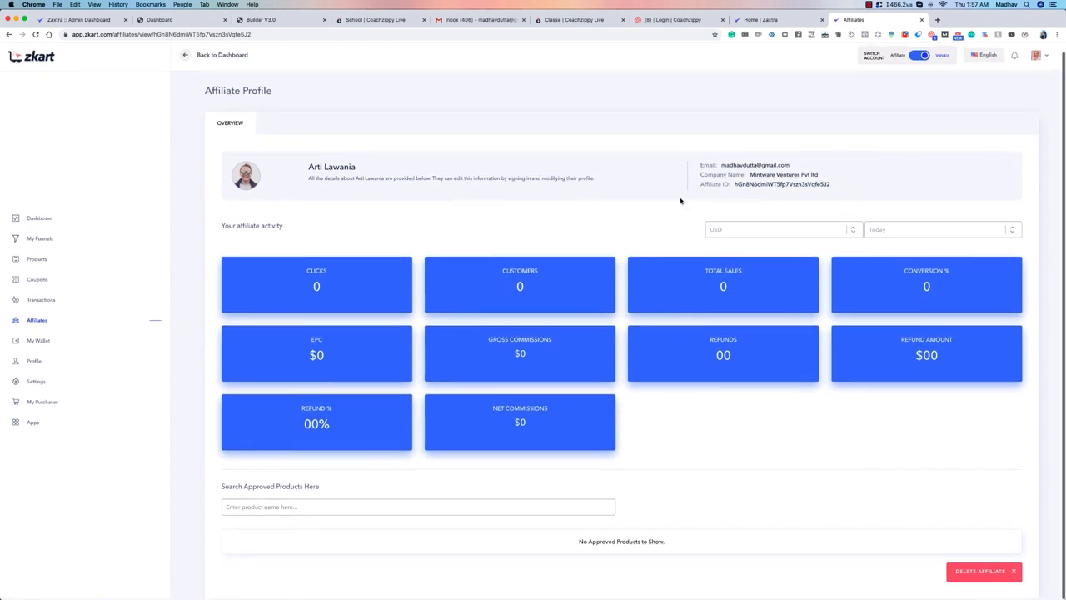
Step: Check the currency choices for the affiliate's activity and the search field for approved products
click(799, 226)
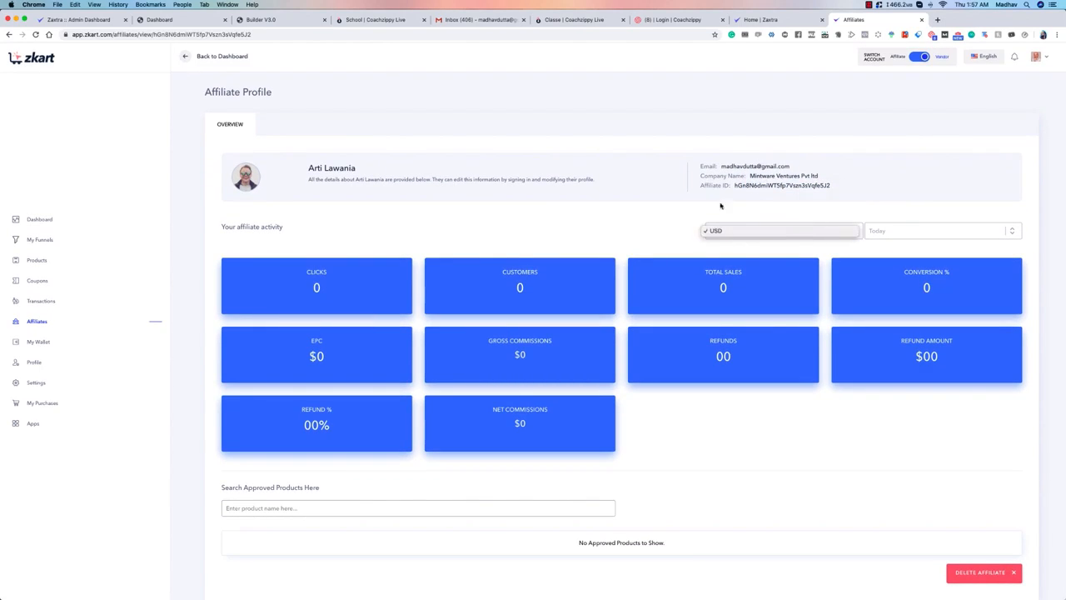
click(890, 202)
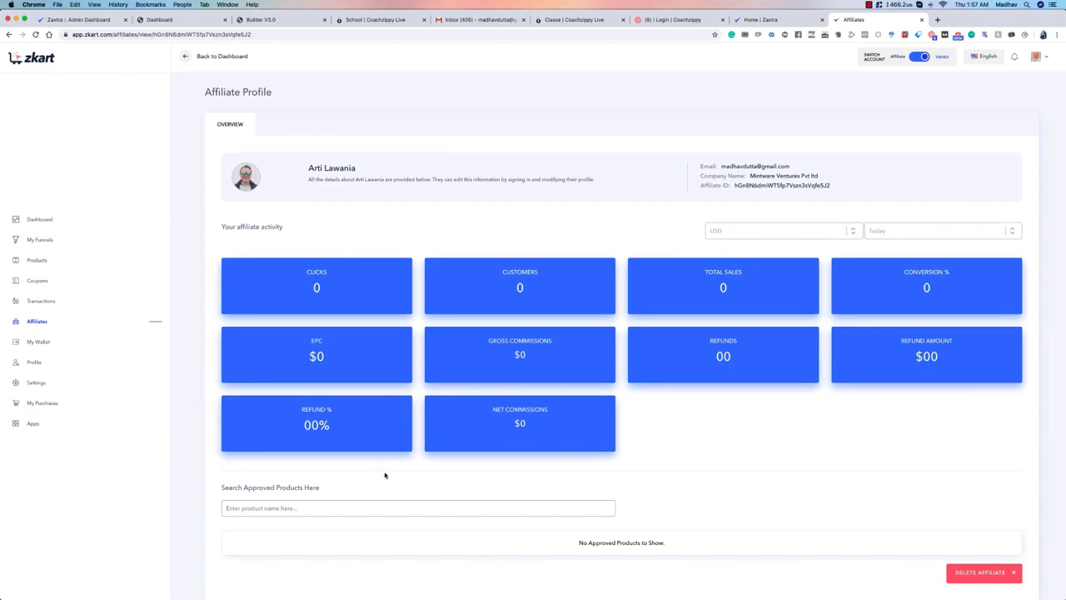
click(383, 507)
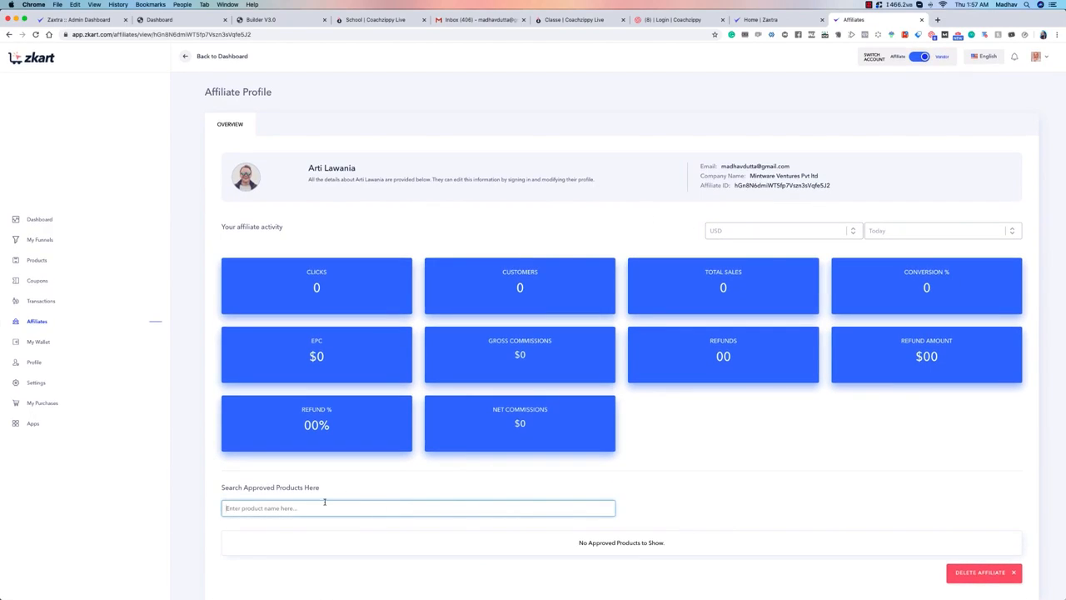
click(642, 504)
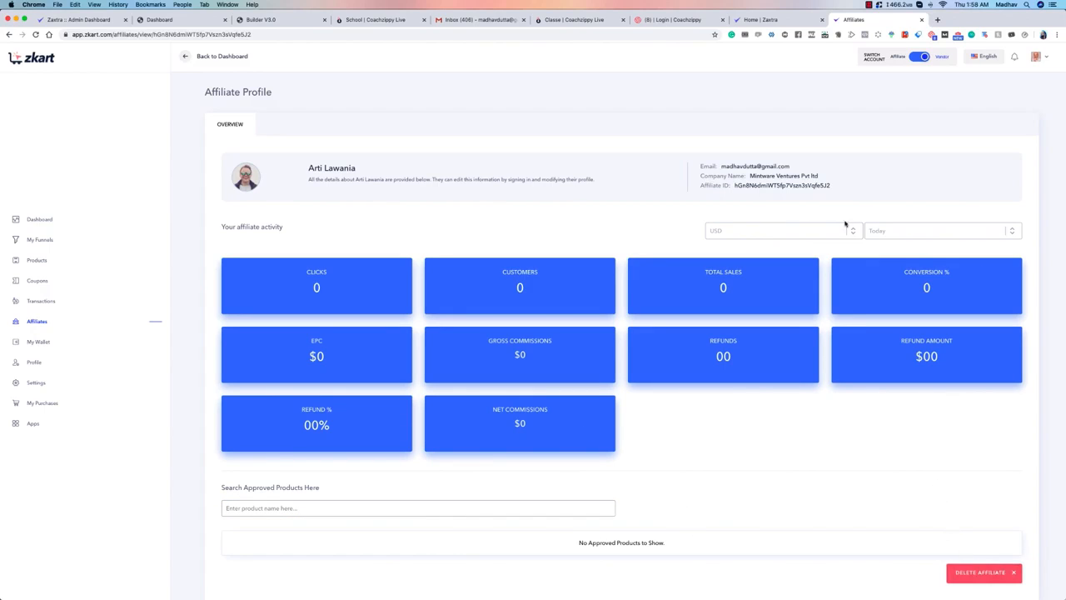
Step: Return to the Affiliates area, review the affiliate list and outstanding commissions, and show the affiliate product options
click(37, 323)
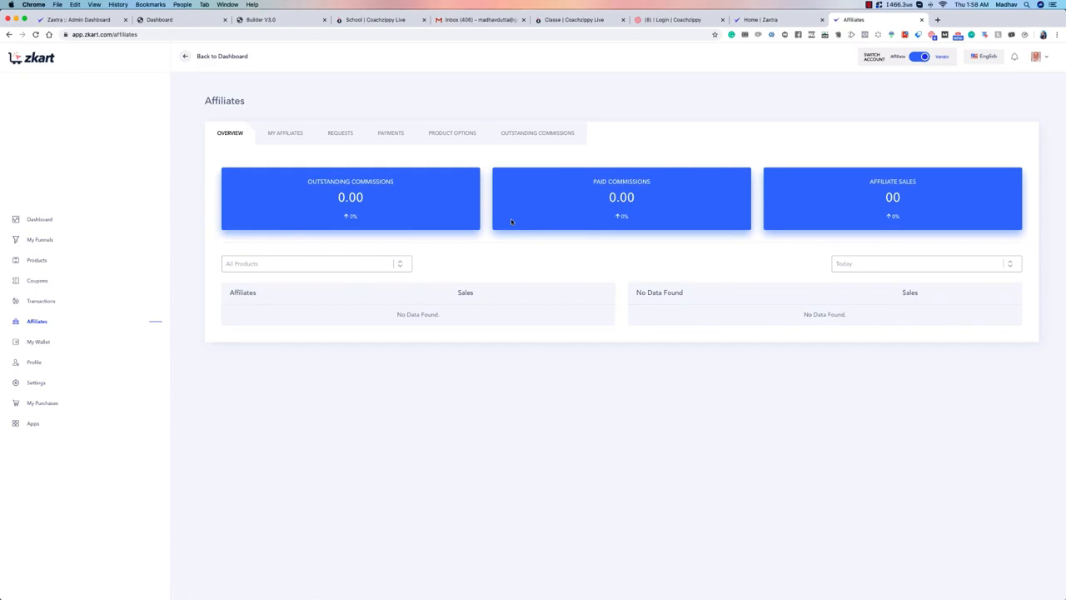
click(298, 133)
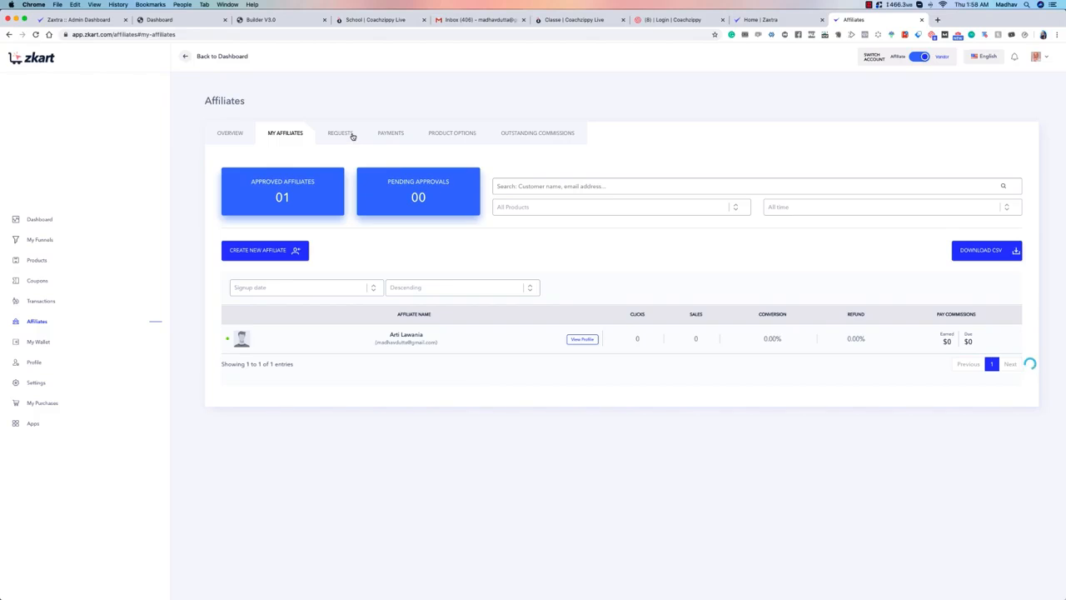
click(538, 137)
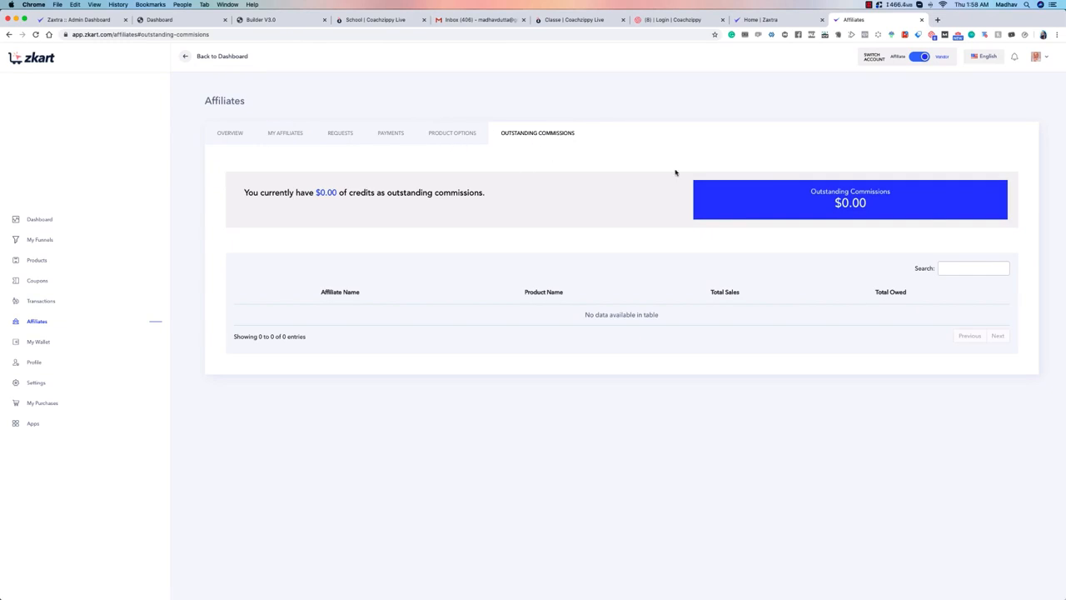
click(463, 137)
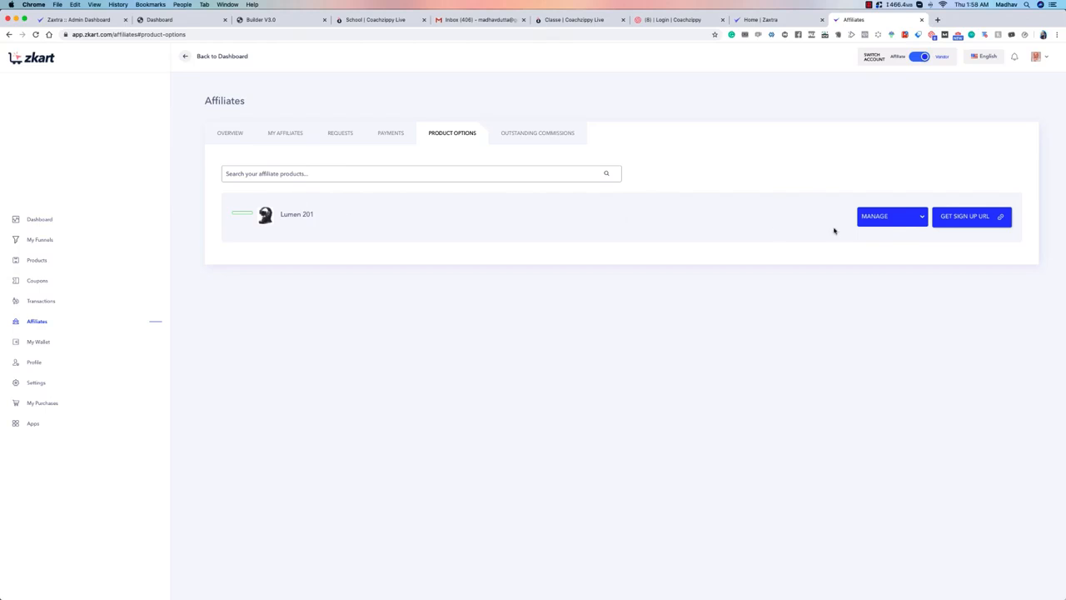
Step: Choose Edit Sign Up Page as the management option for Lumen 201 and check the other available options
click(866, 224)
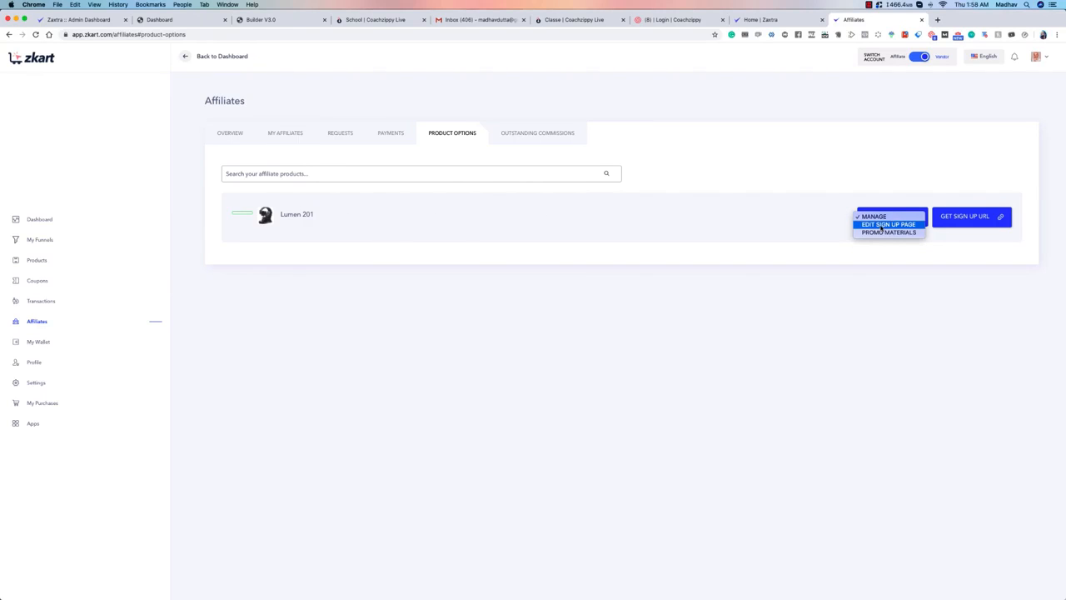
click(881, 224)
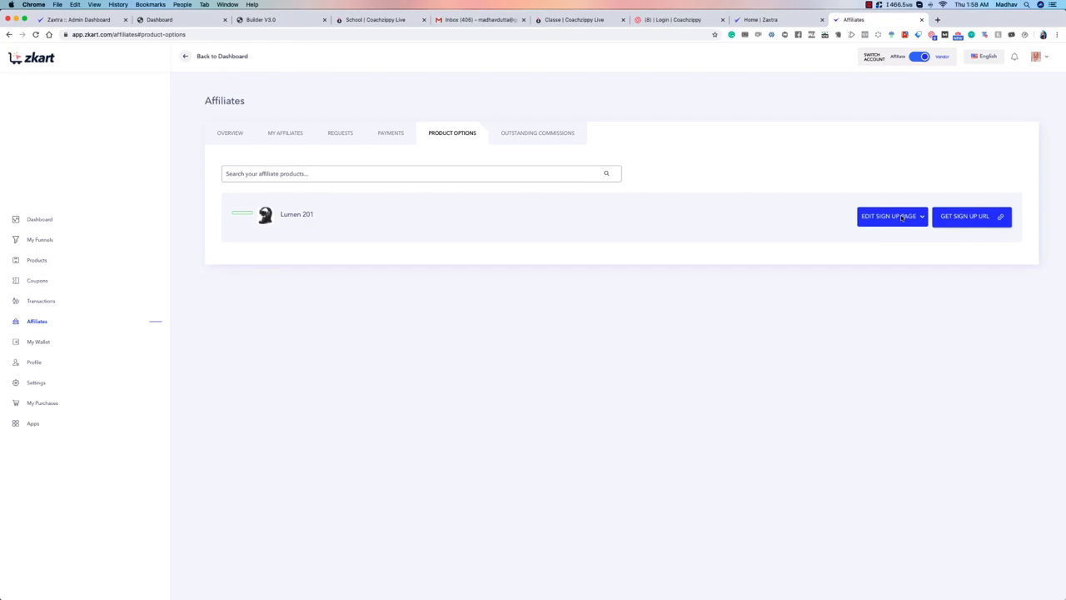
click(915, 222)
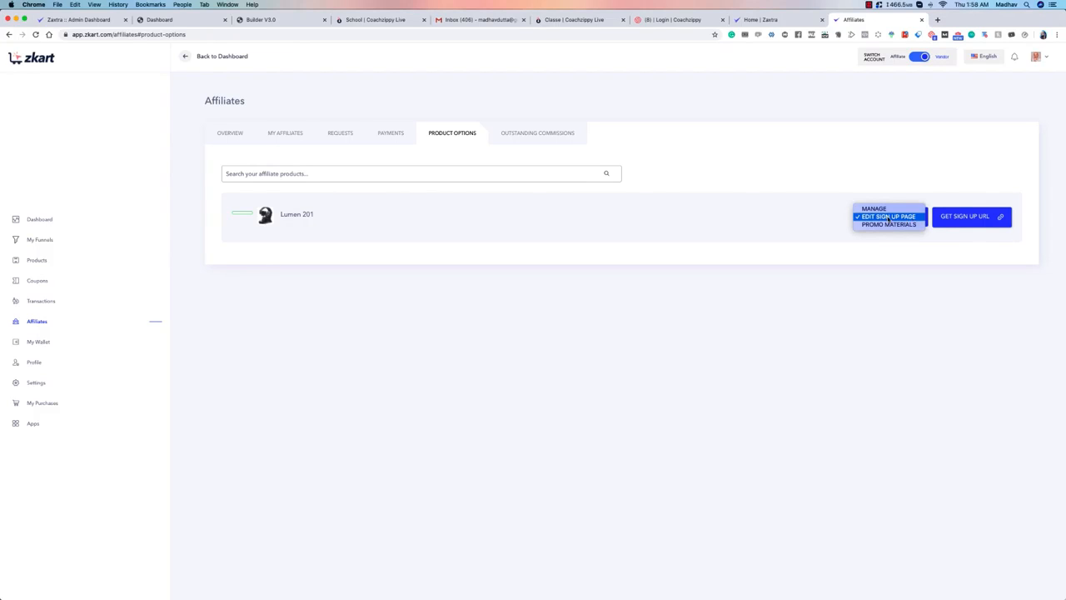
click(951, 200)
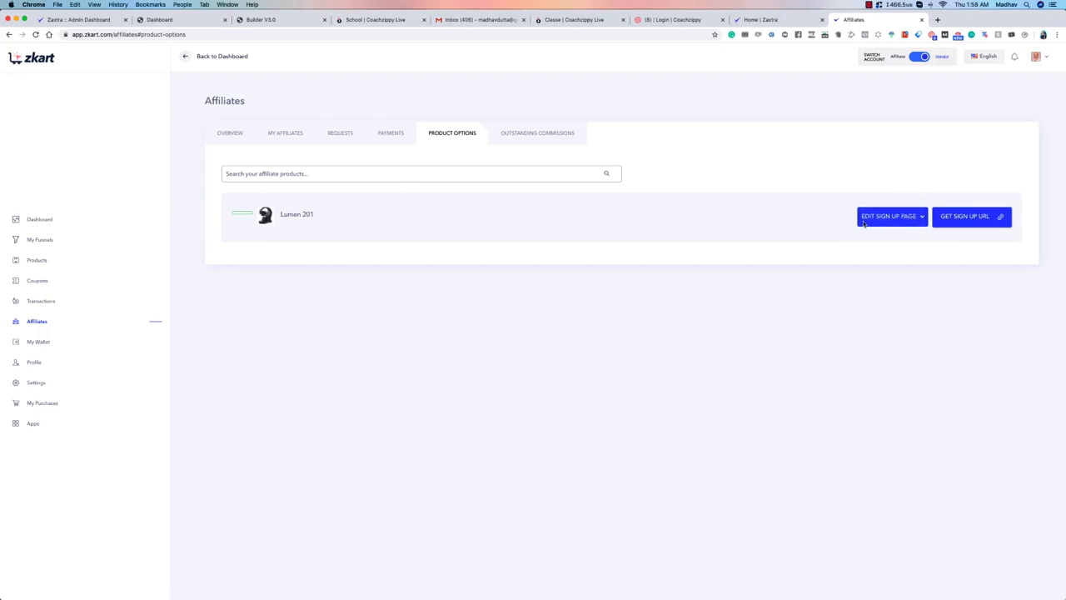
Step: Open the promo materials of Lumen 201 and bring up the form for adding swipe copy
click(896, 218)
click(883, 225)
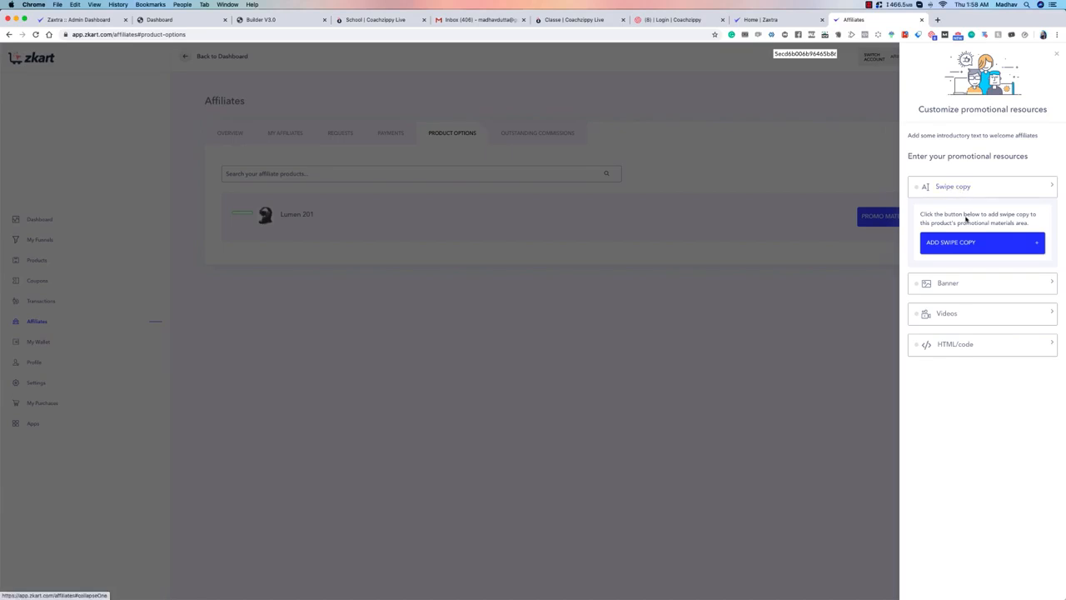
click(963, 241)
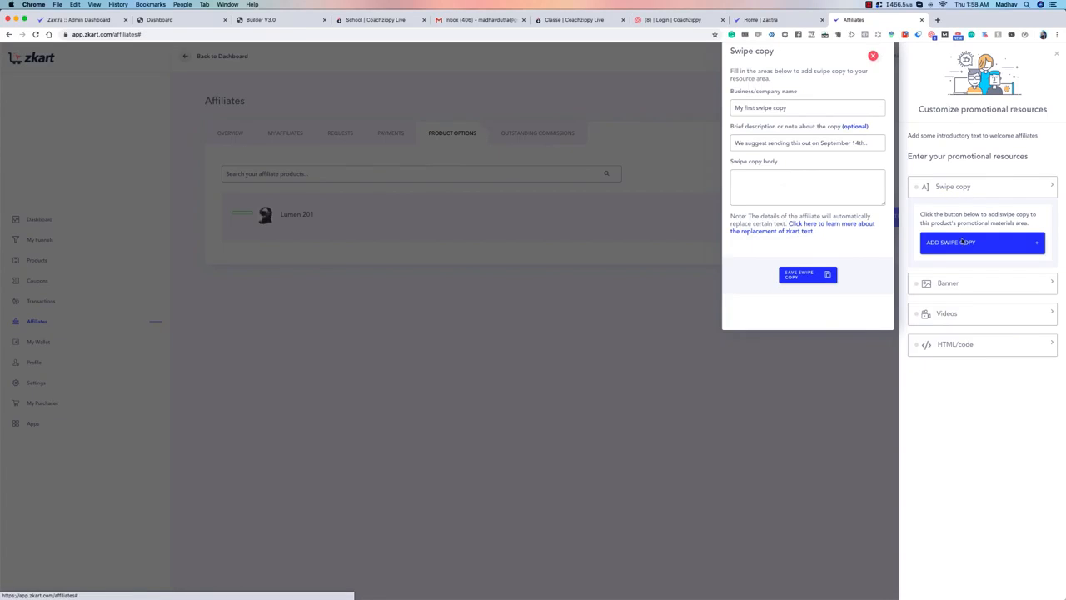
Step: Review the name and body fields of the swipe copy form, and close it without saving
click(774, 107)
click(803, 80)
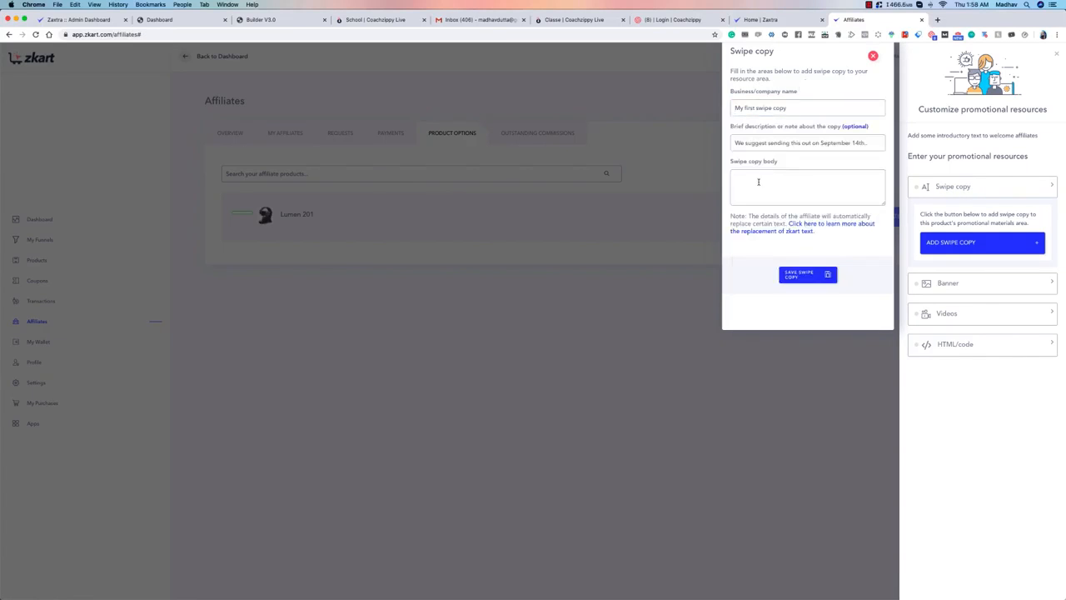
click(758, 181)
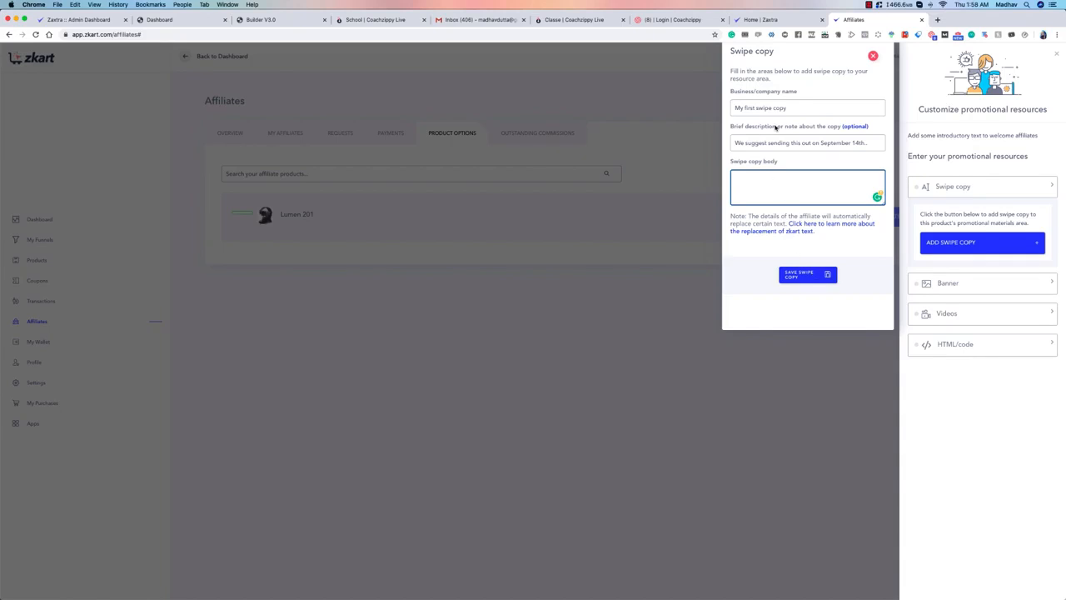
click(872, 57)
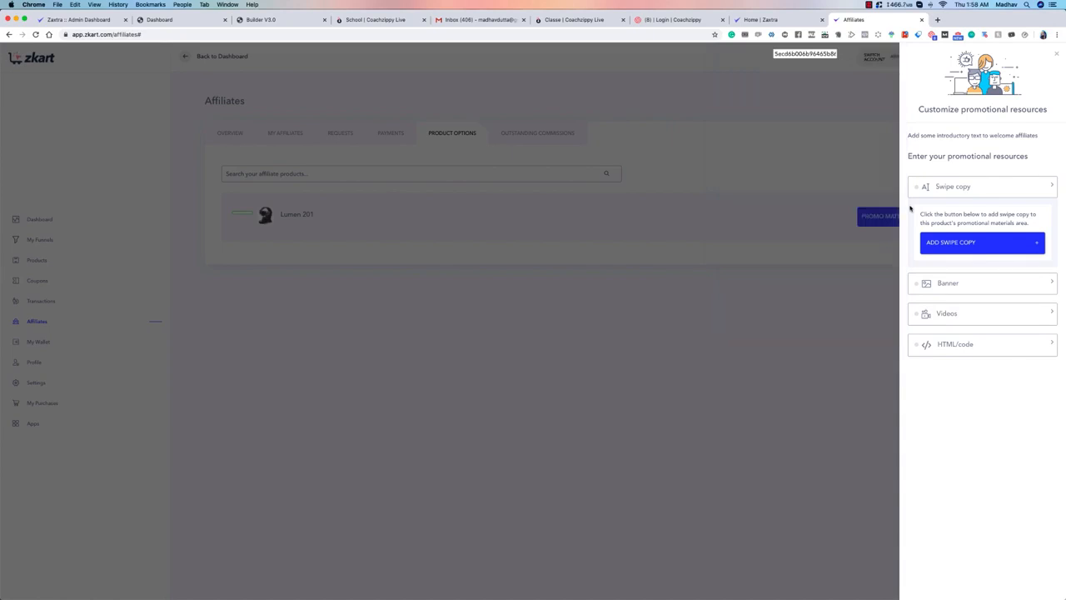
Step: Inspect the forms for adding a banner and a video to the promotional resources, closing each without saving
click(1050, 283)
click(977, 287)
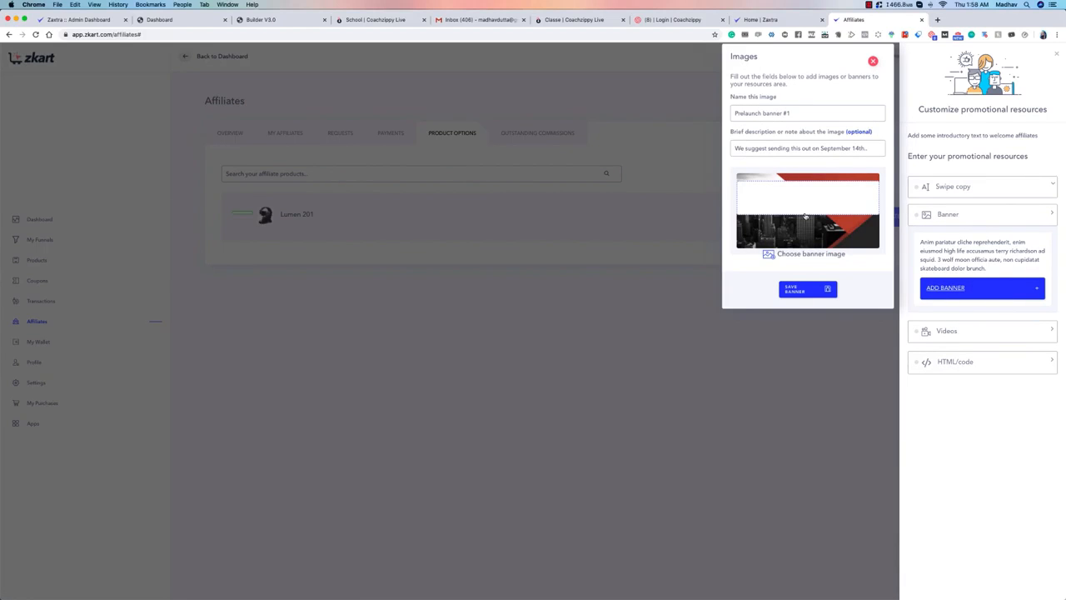
click(873, 63)
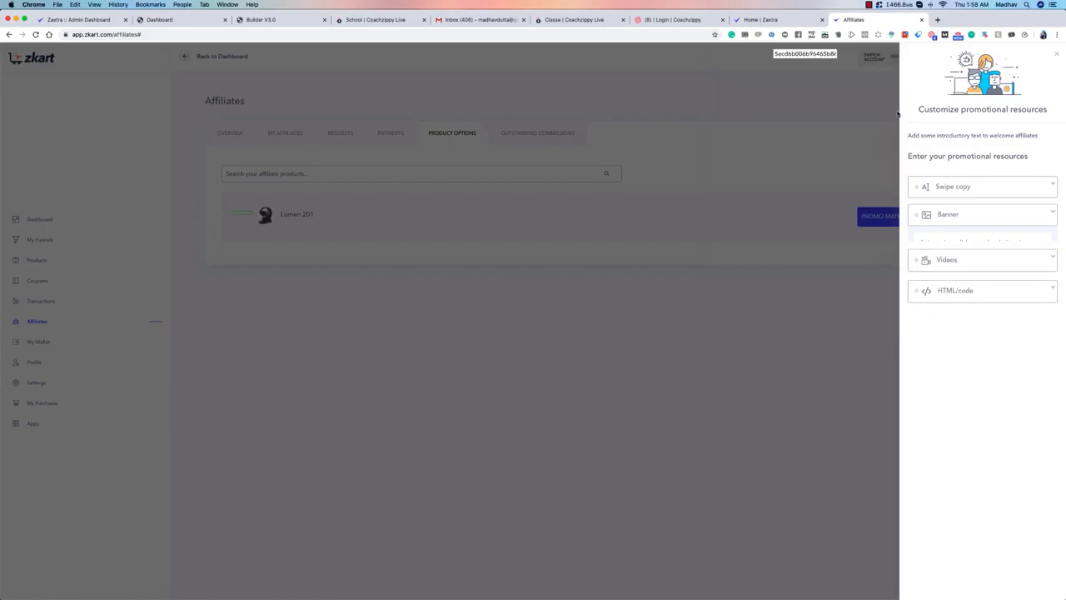
click(1052, 244)
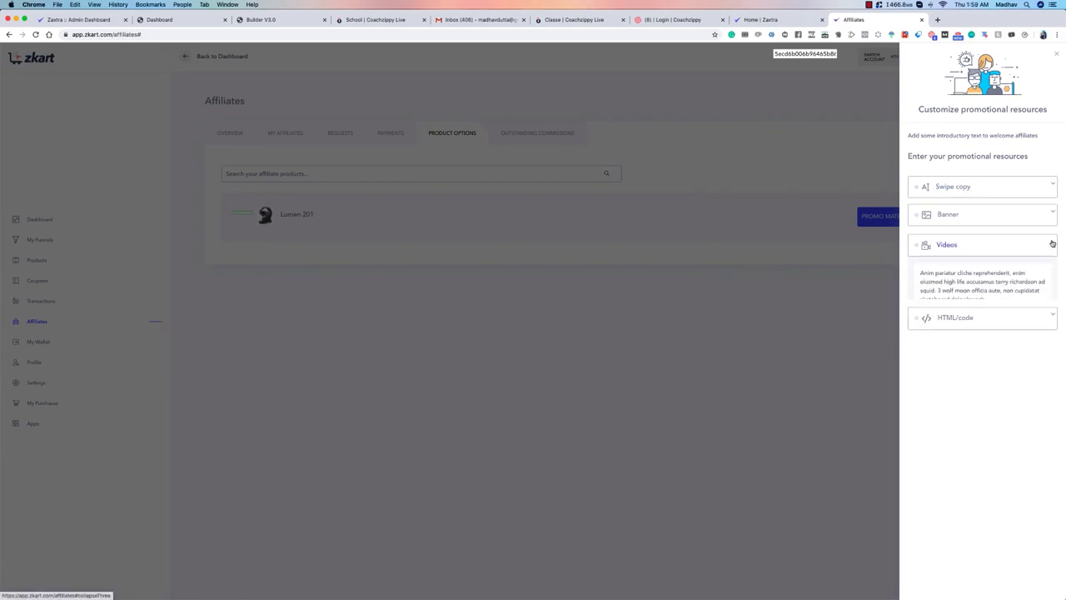
click(945, 318)
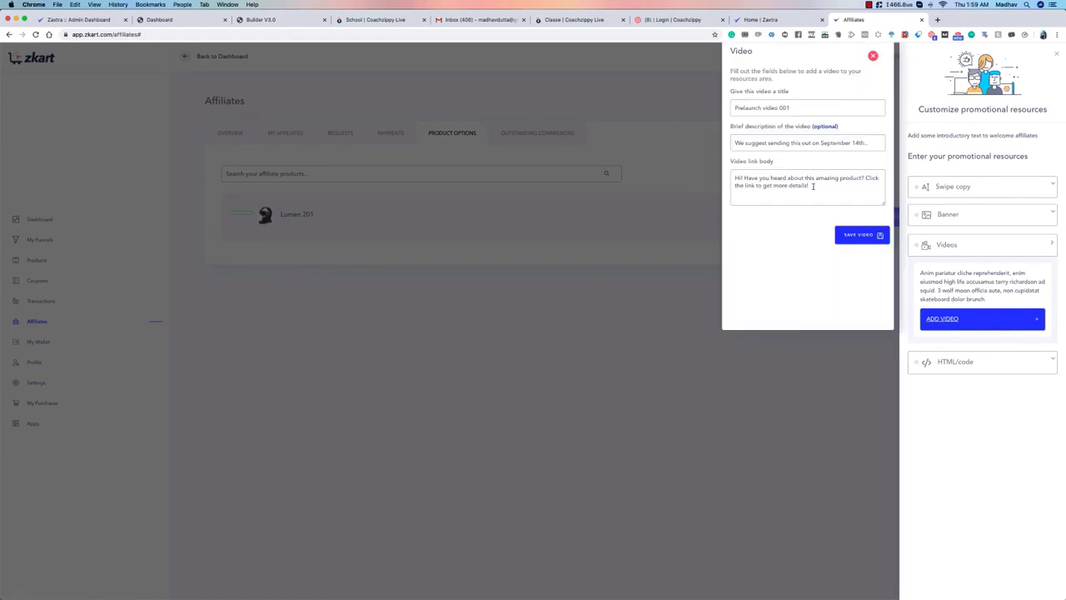
click(872, 56)
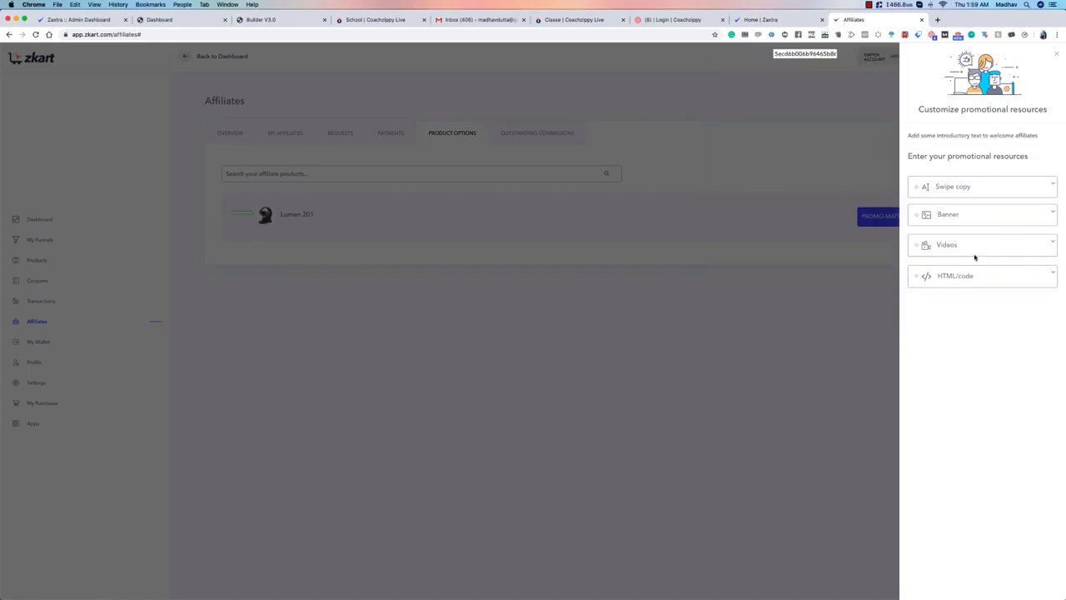
Step: Inspect the form for adding HTML code, and leave the promotional resources of Lumen 201 without saving
click(1053, 274)
click(963, 355)
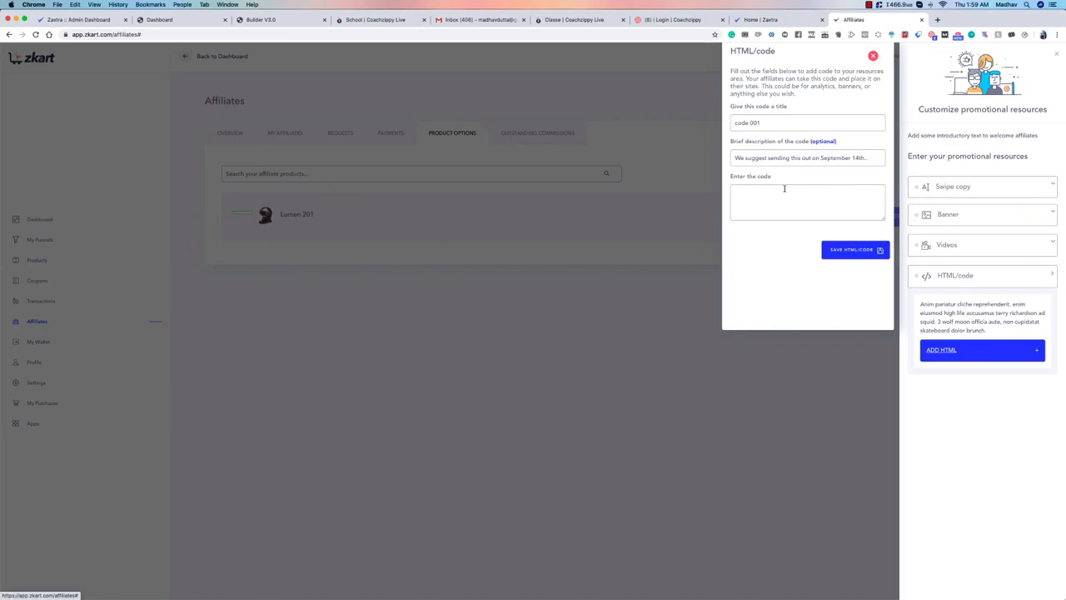
click(872, 56)
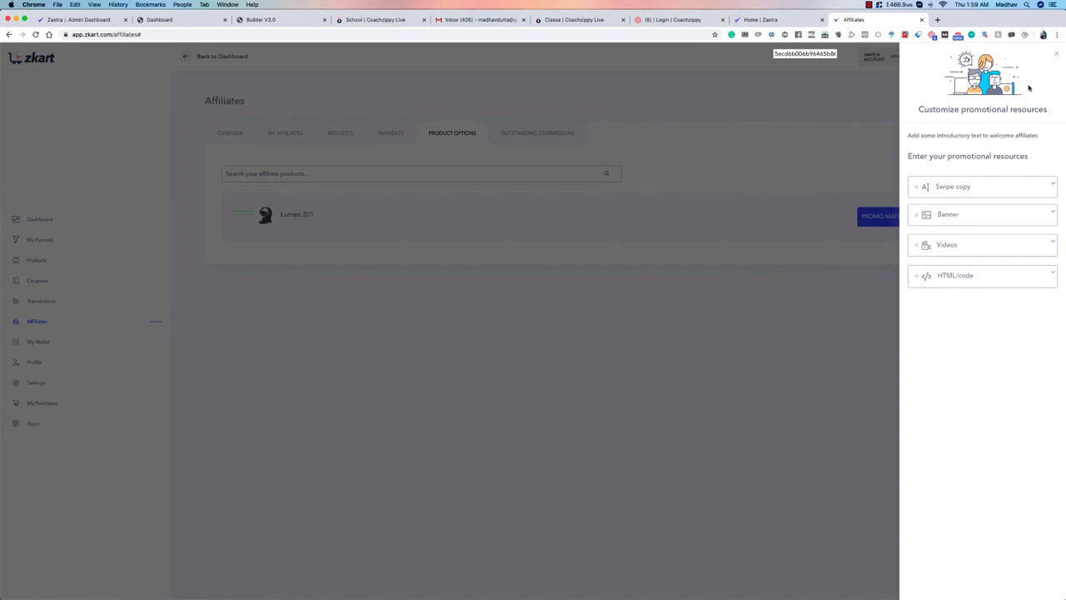
click(1056, 54)
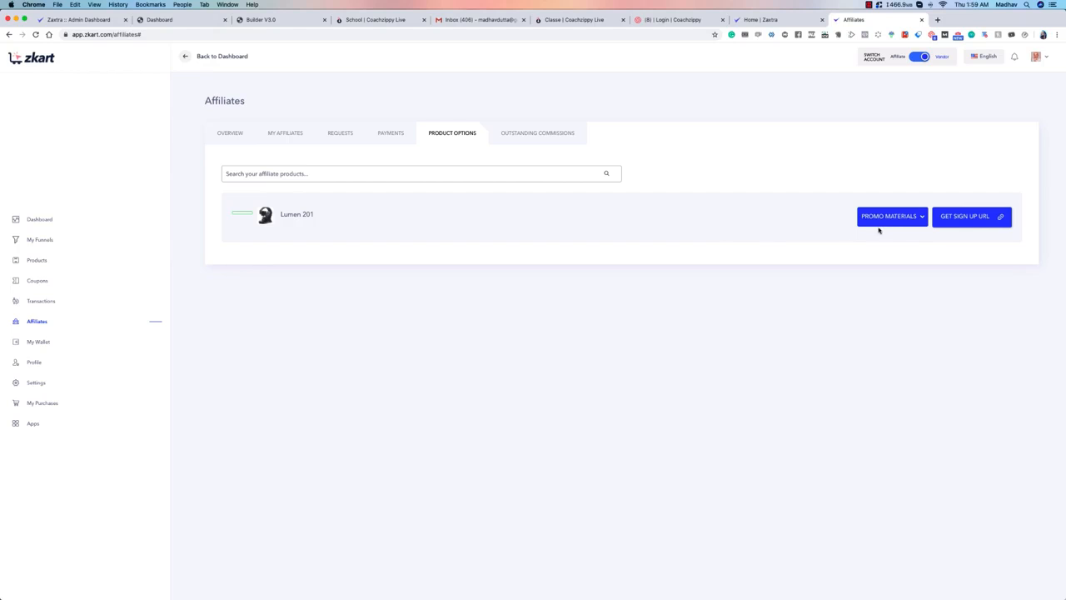
Step: Set the management choice of Lumen 201 back to Manage and bring up its affiliate sign-up URL details
click(893, 224)
click(899, 201)
click(961, 218)
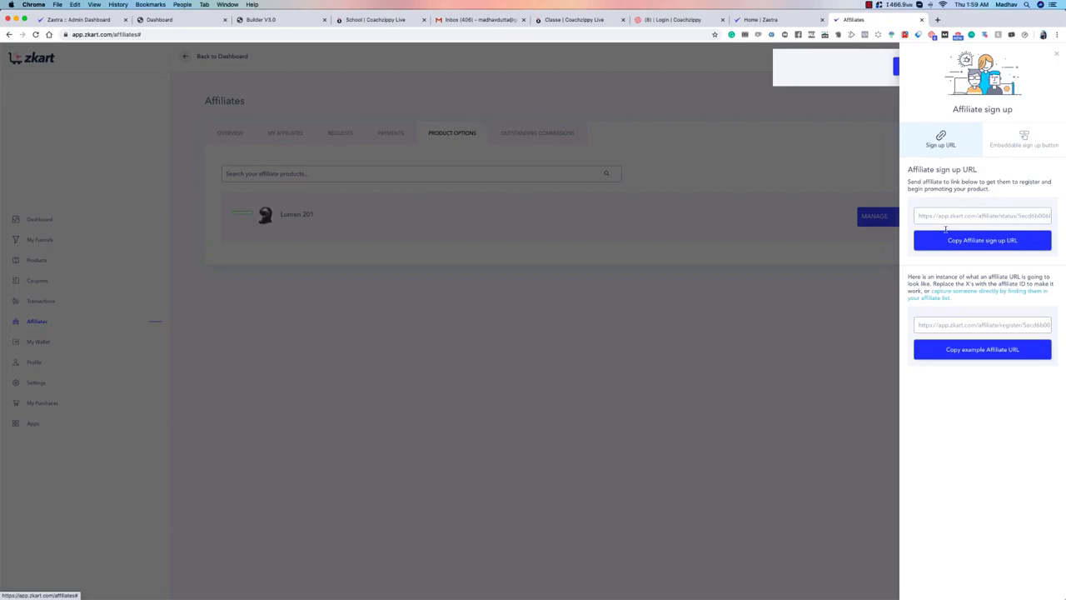
click(828, 161)
click(966, 214)
Step: Choose the blue-purple Join Today design for the embeddable sign-up button, check the custom image option, and copy the embed code
click(1034, 143)
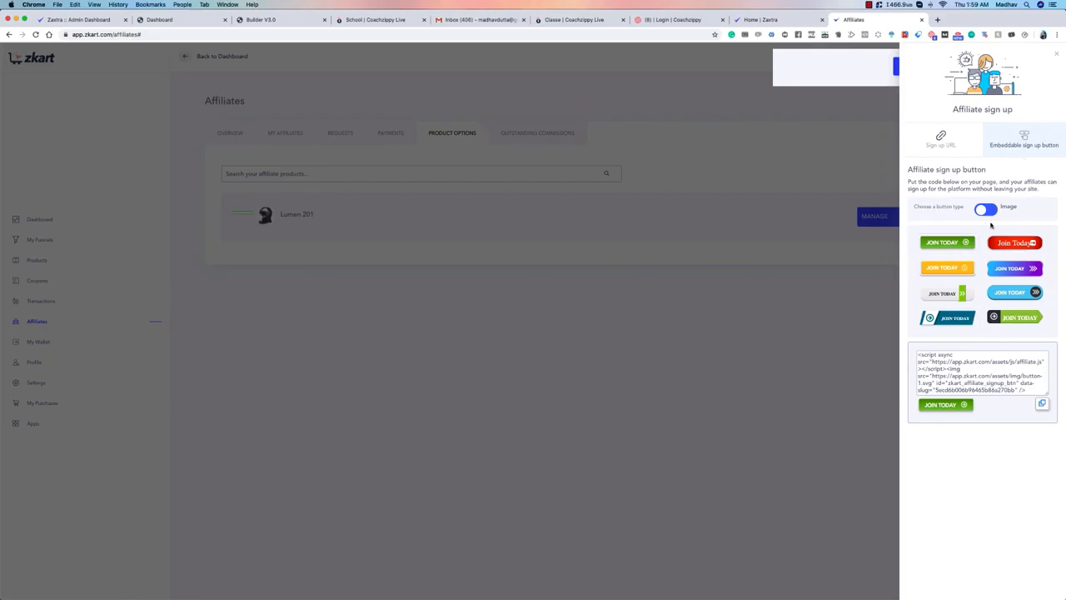
click(946, 268)
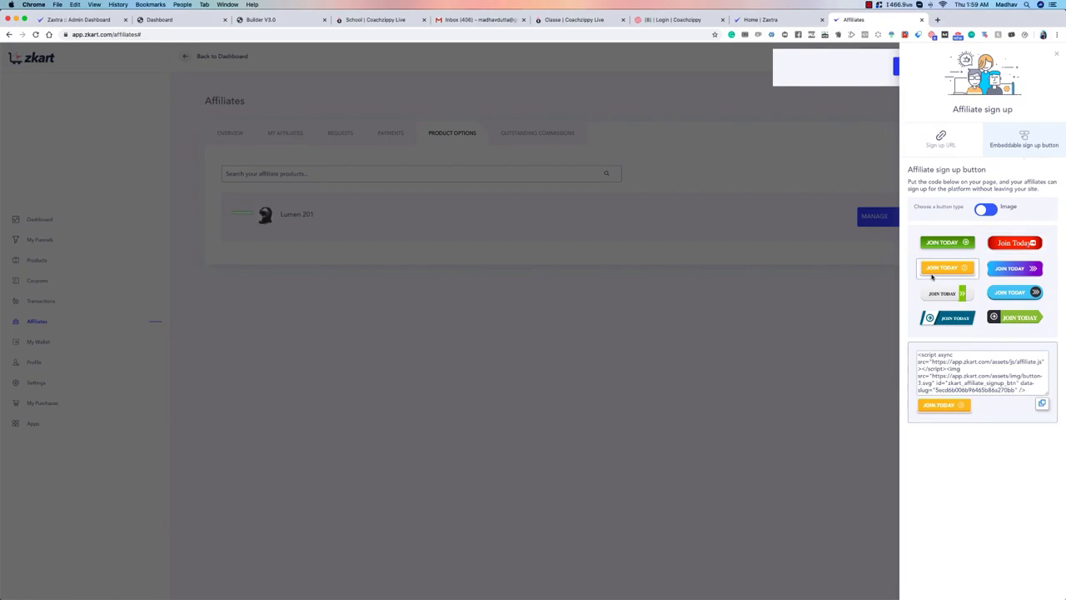
click(1015, 268)
click(985, 214)
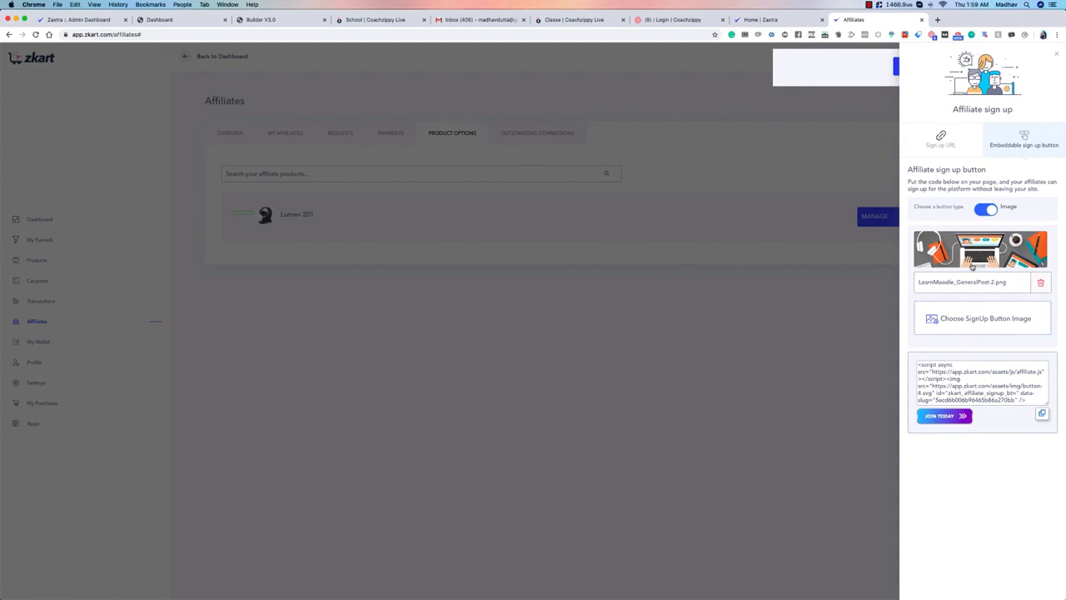
click(985, 210)
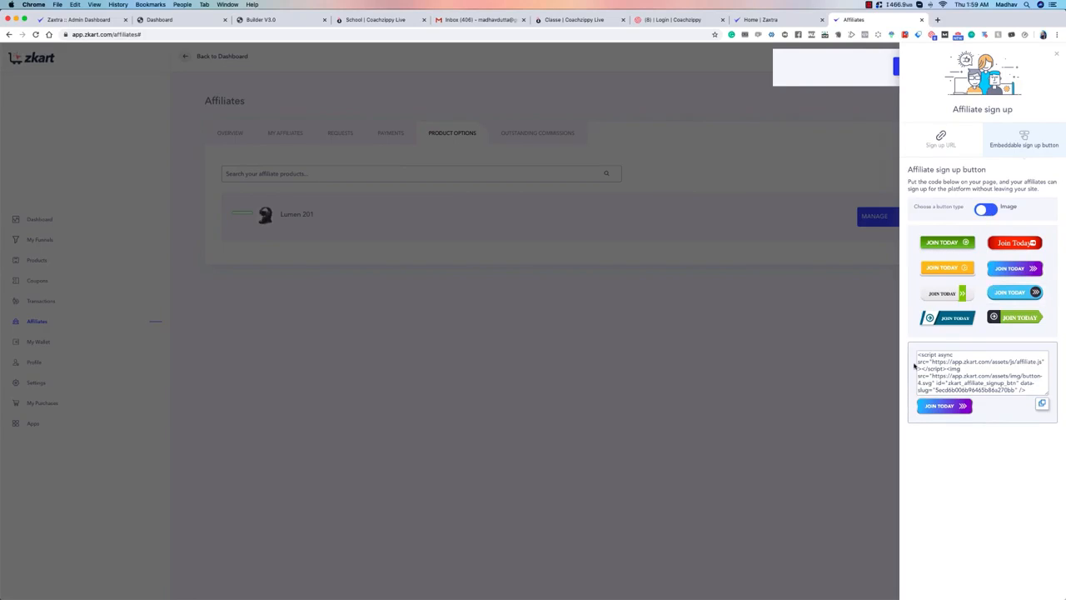
click(1042, 403)
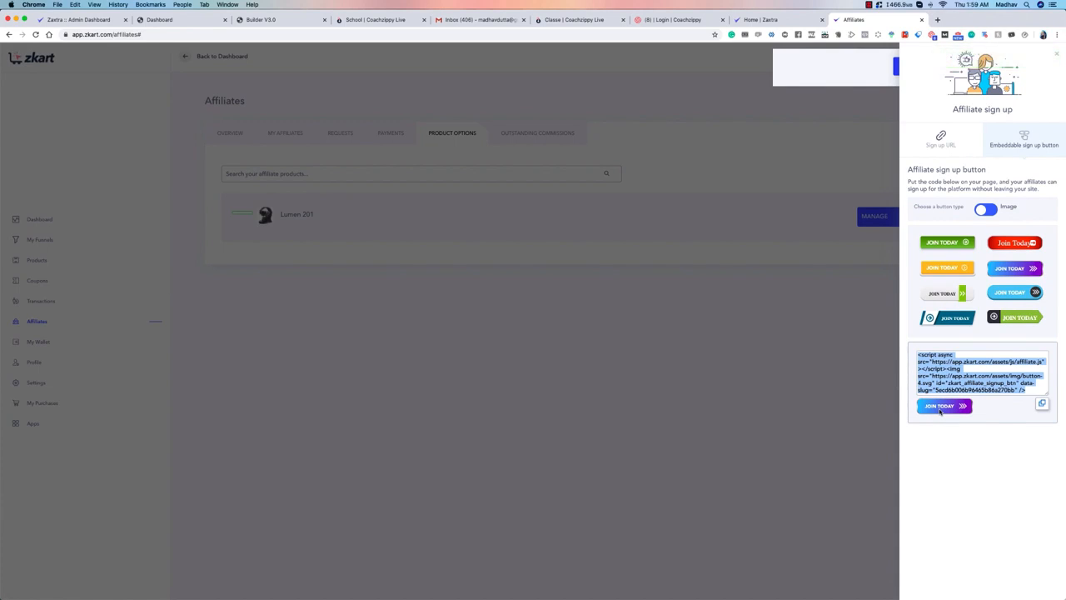
Step: Copy the example affiliate URL, view the affiliate registration form it leads to in a new browser tab, and close that tab
click(948, 147)
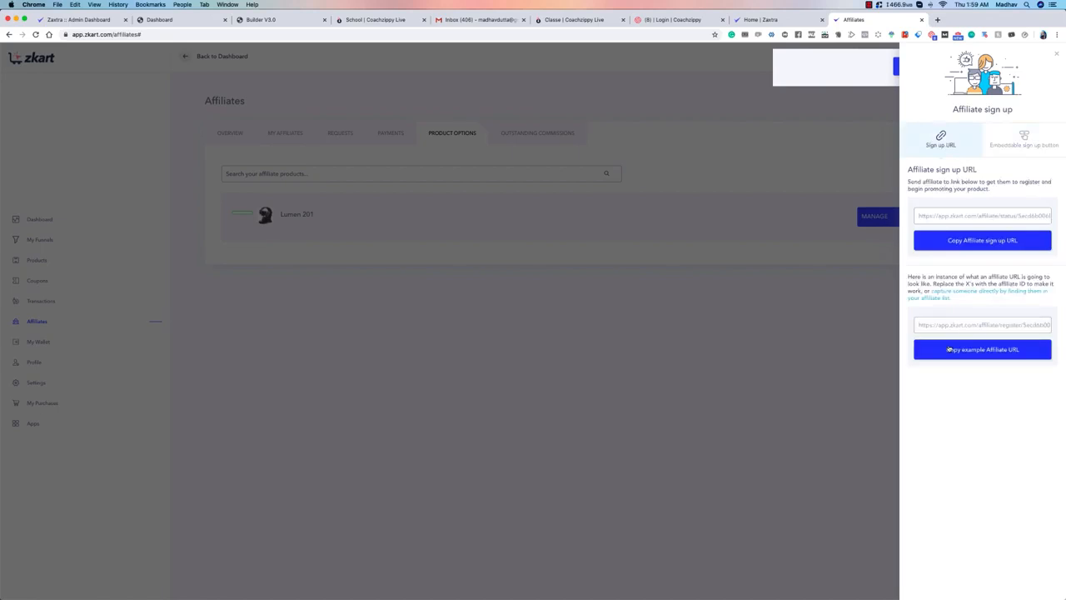
click(980, 353)
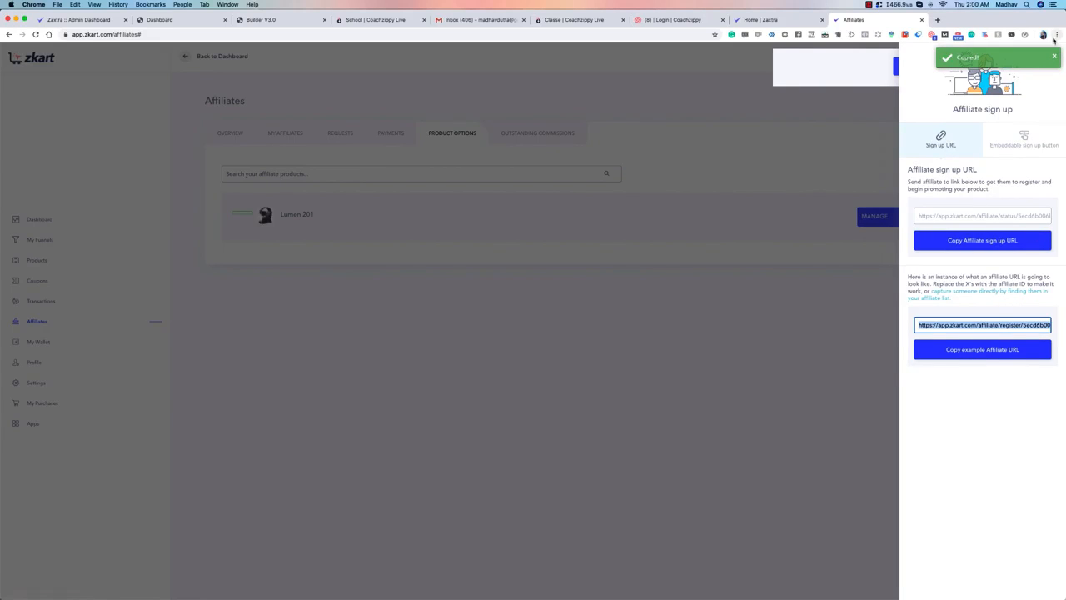
click(938, 20)
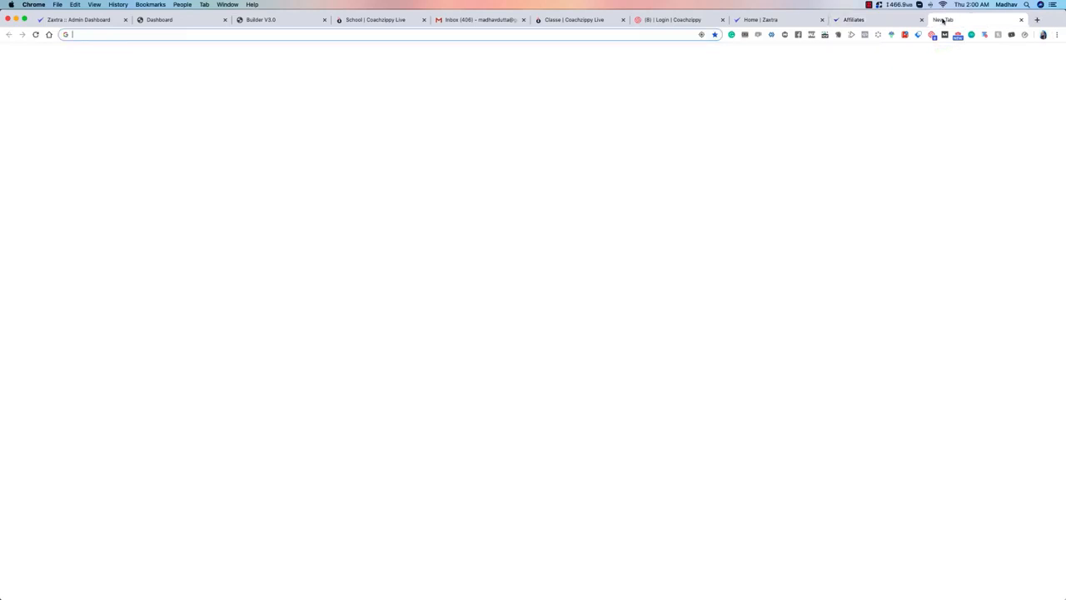
key(super+v)
key(Return)
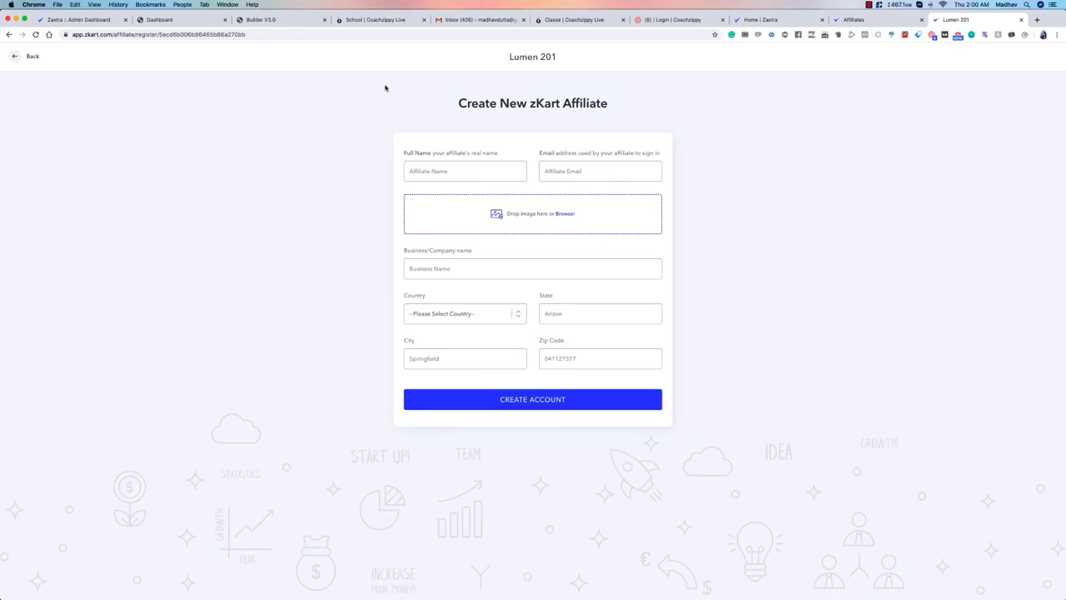
drag(385, 87, 783, 381)
click(791, 385)
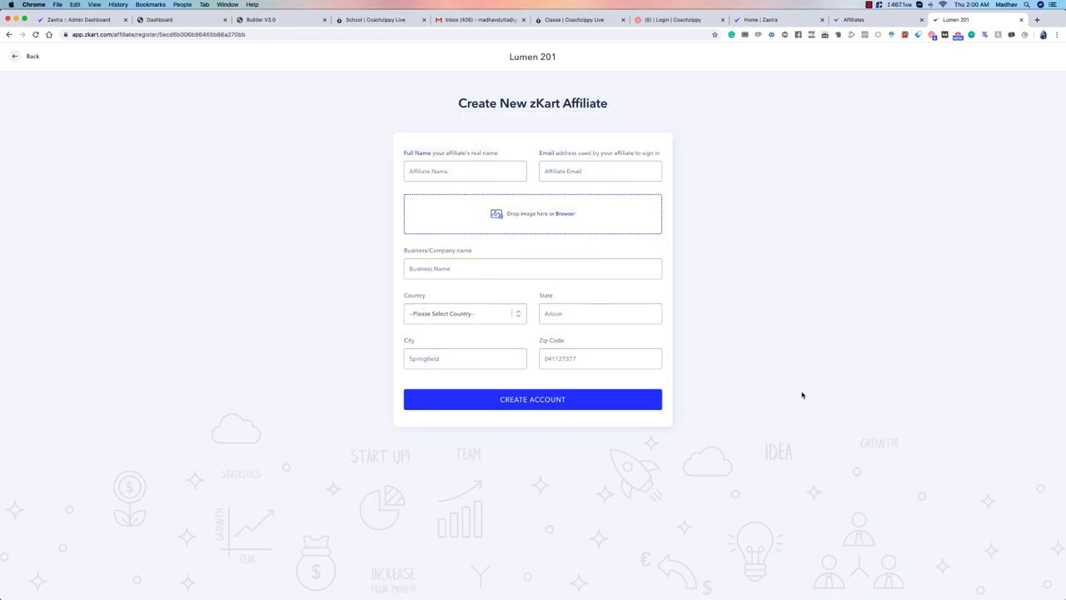
click(1020, 19)
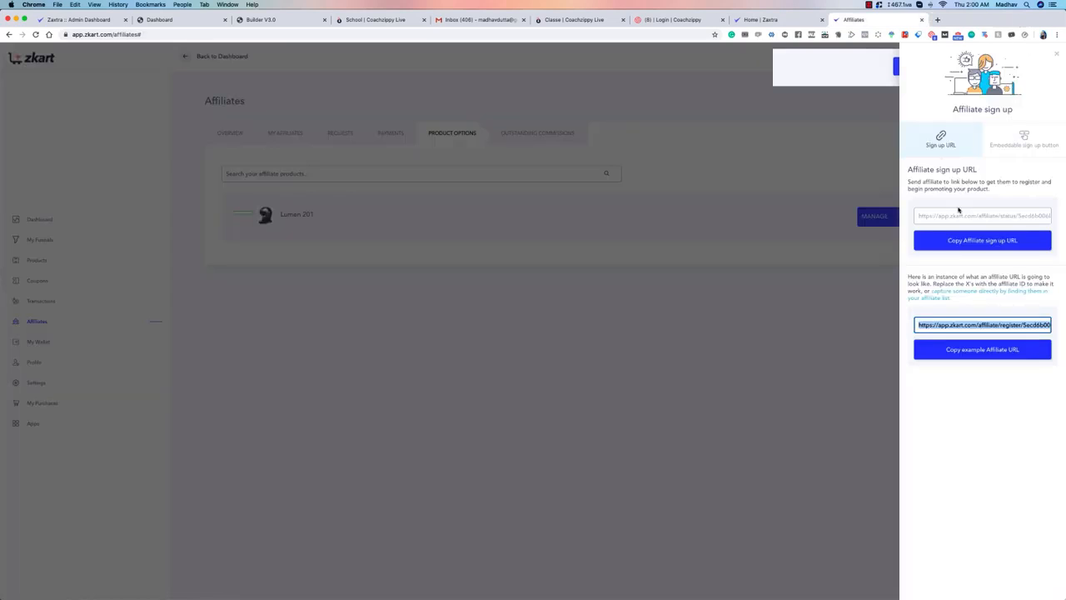
Step: Copy the affiliate sign-up URL, view the Lumen 201 sign-up page in a new browser tab, and close that tab
click(990, 243)
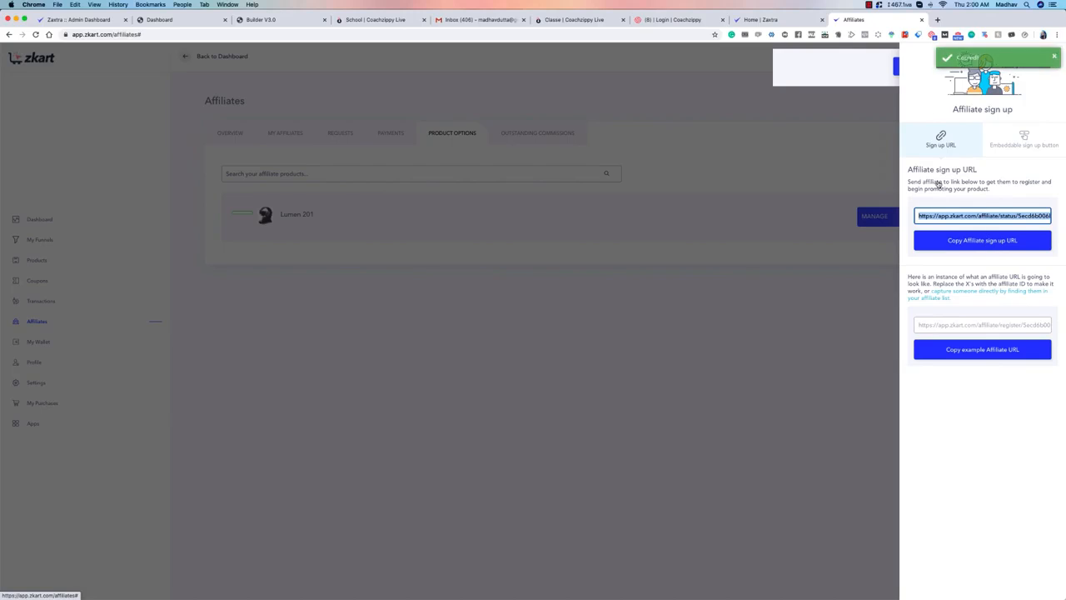
click(937, 20)
key(super+v)
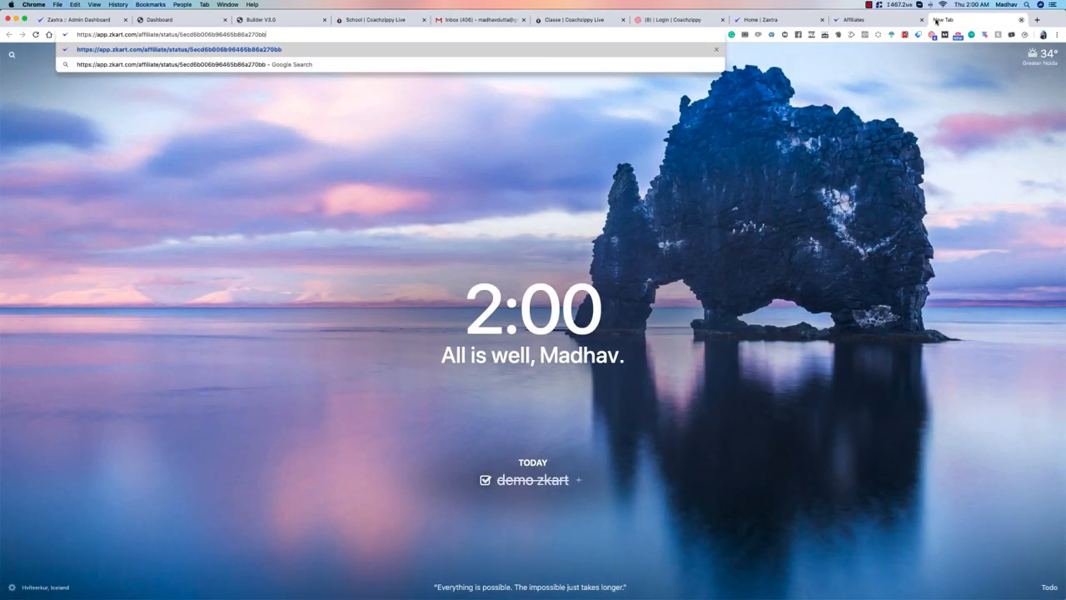
key(Return)
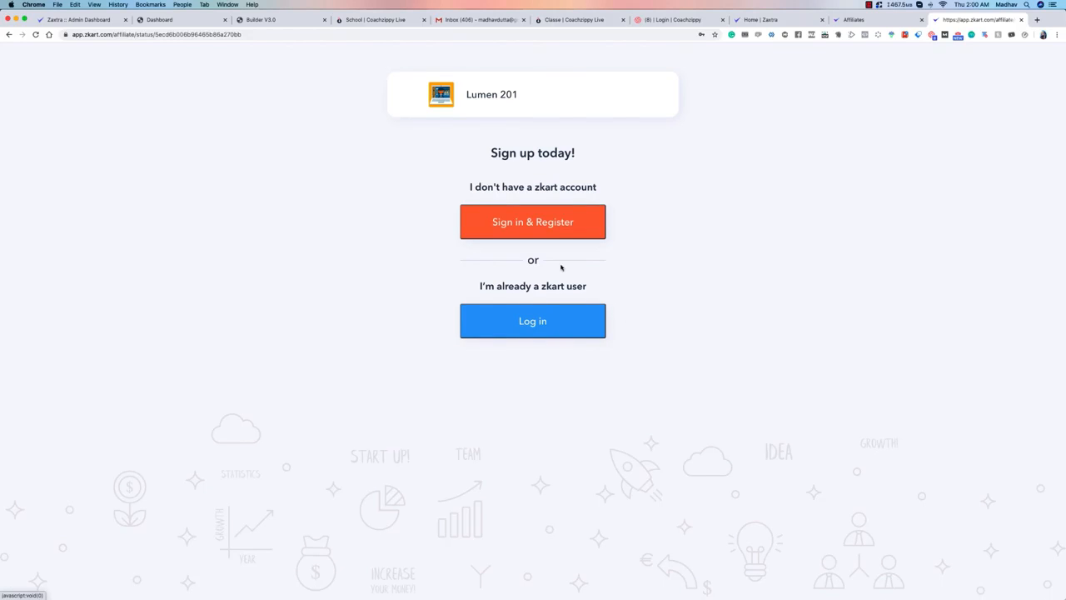
click(1021, 19)
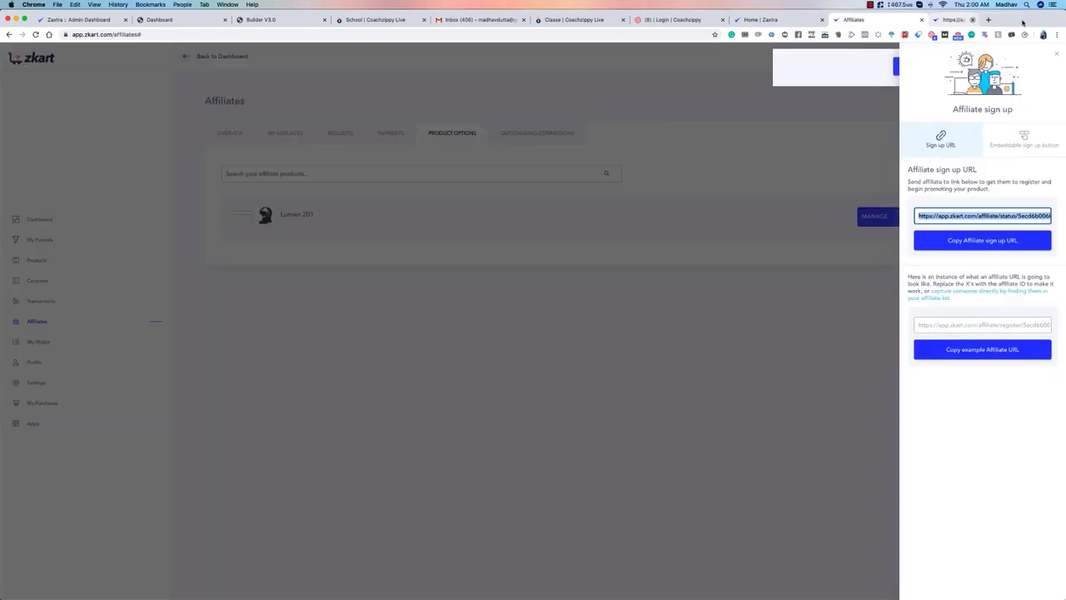
Step: Copy the example affiliate URL again and close the affiliate sign-up details
click(1003, 178)
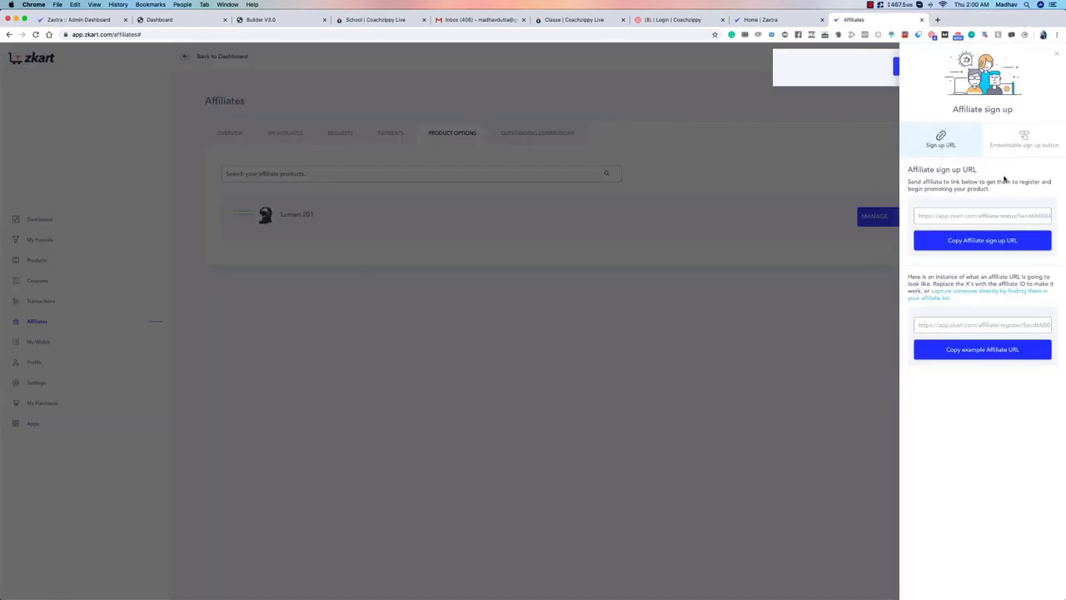
click(991, 350)
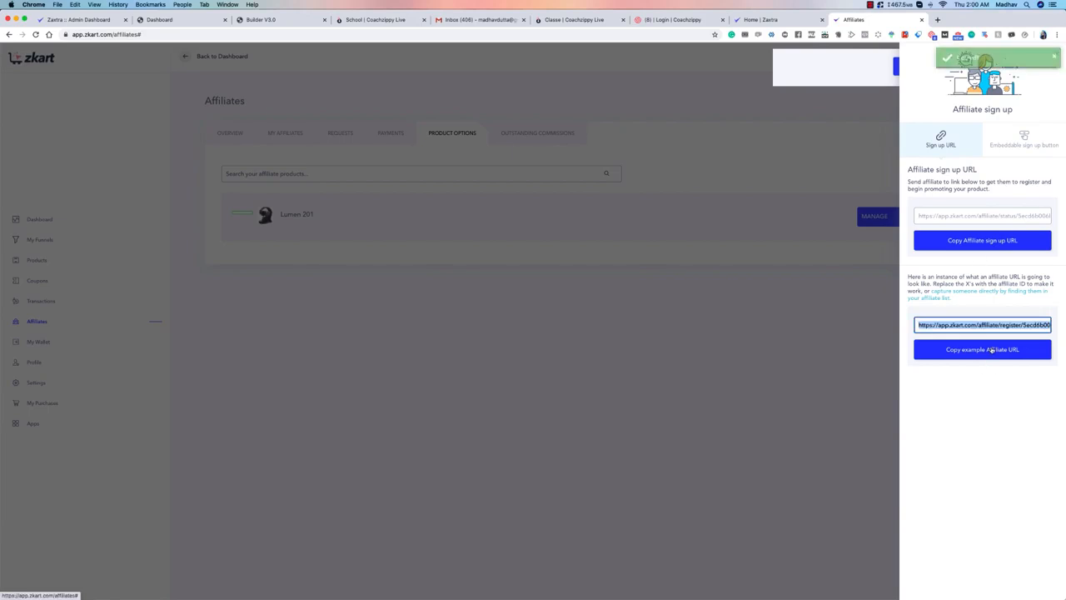
click(966, 406)
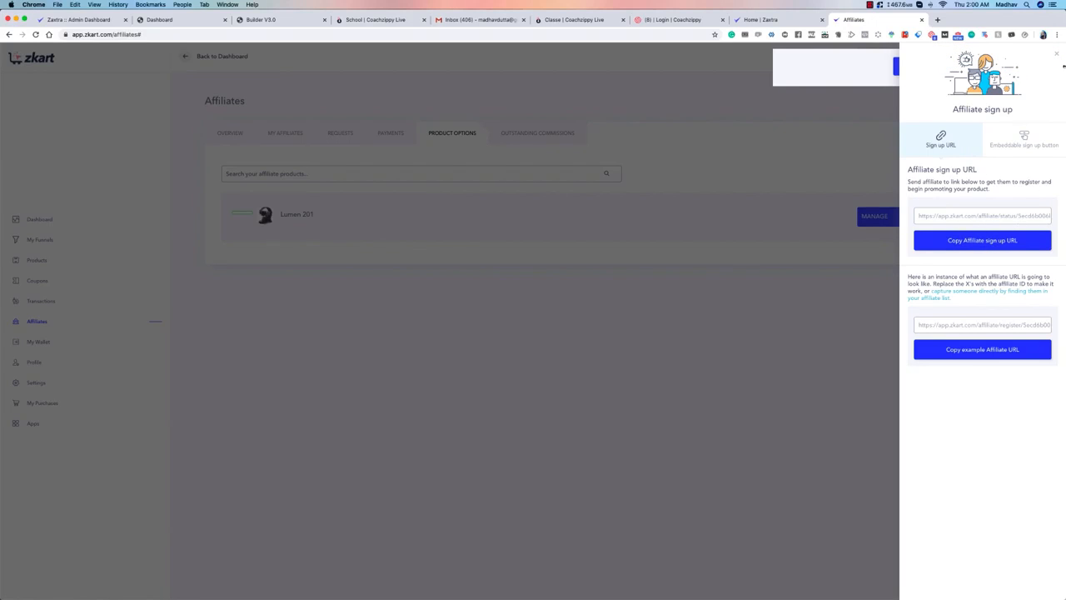
click(1057, 55)
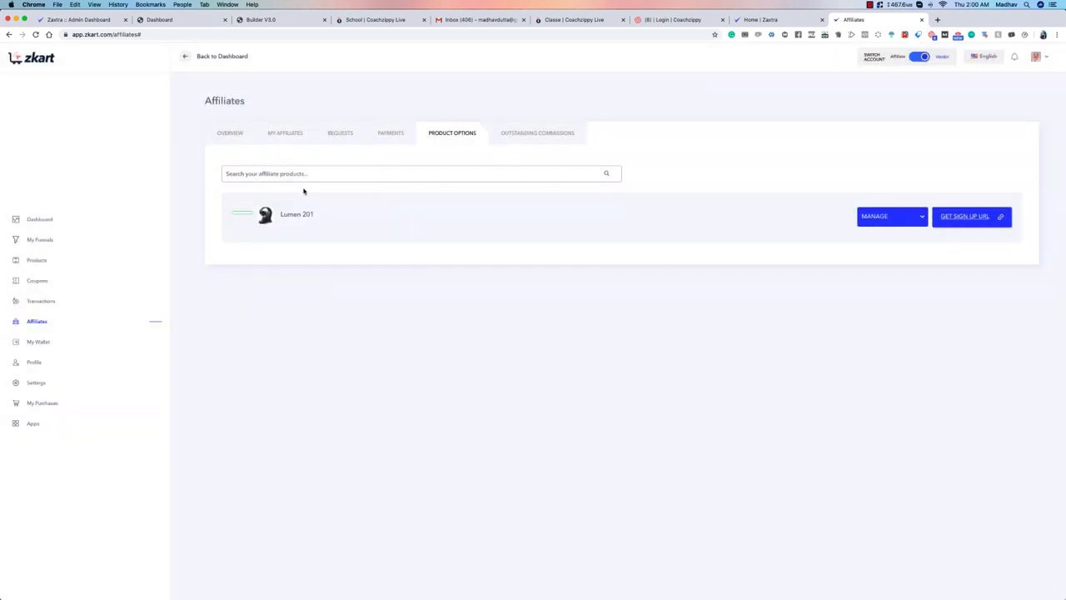
Step: Open the product Lumen 201 for editing, confirm the Digital type, and save its options to continue to the payment processors
click(36, 261)
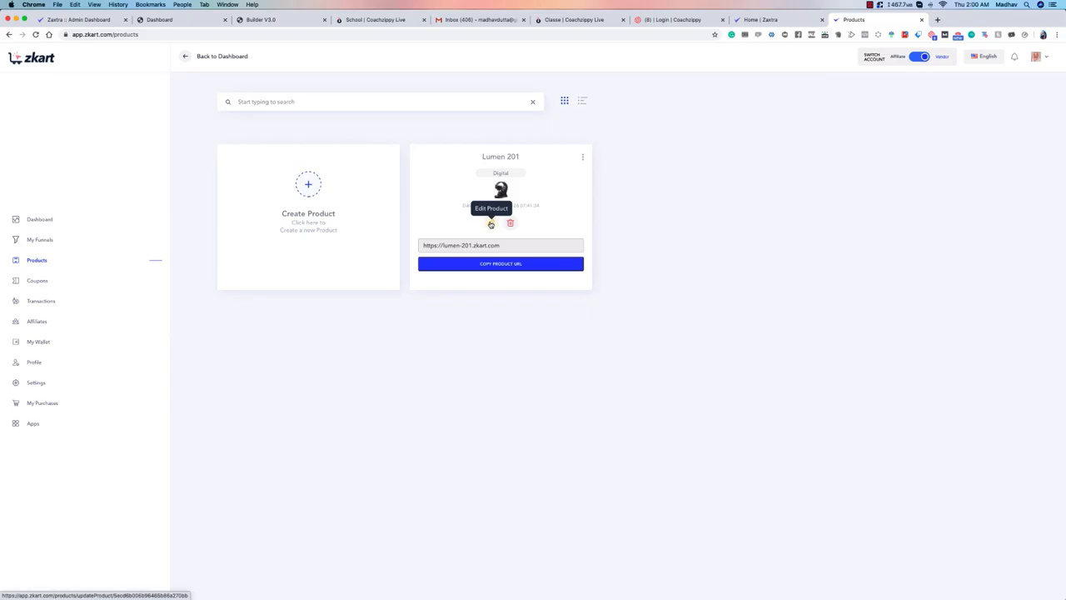
click(491, 224)
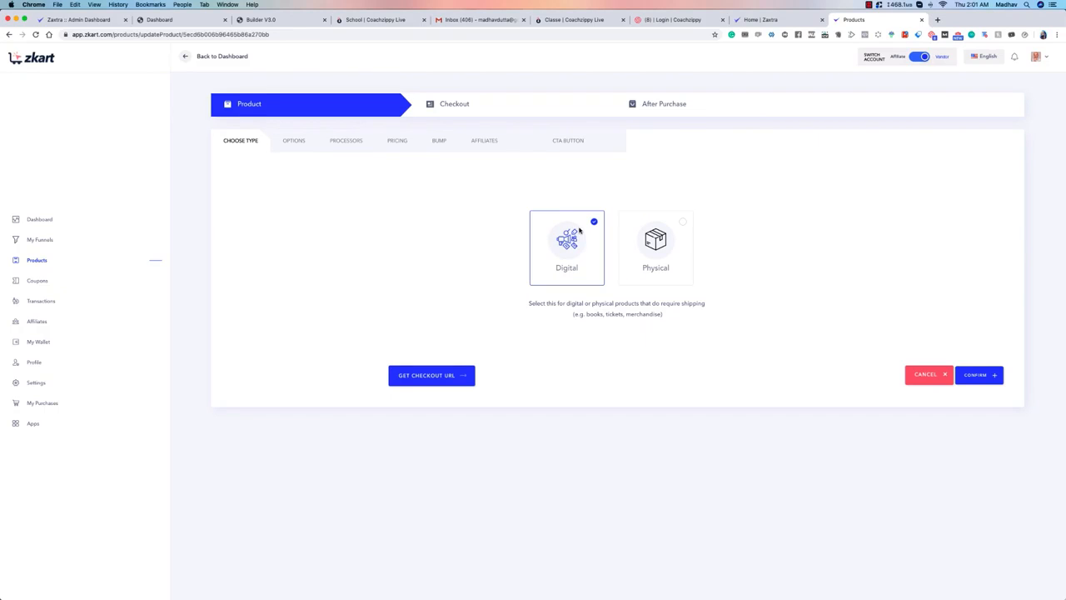
click(976, 375)
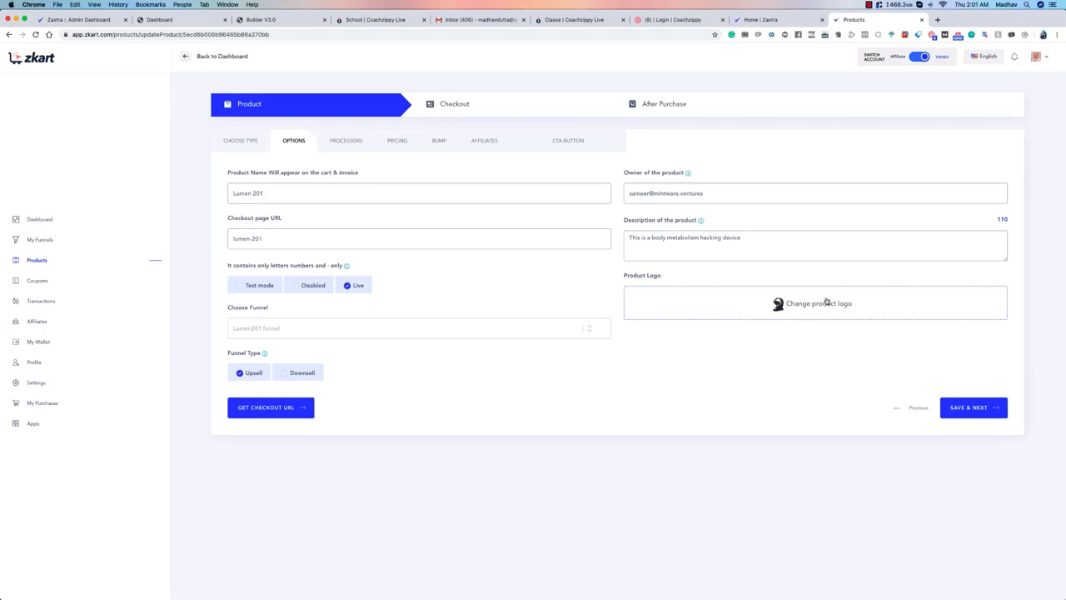
click(982, 407)
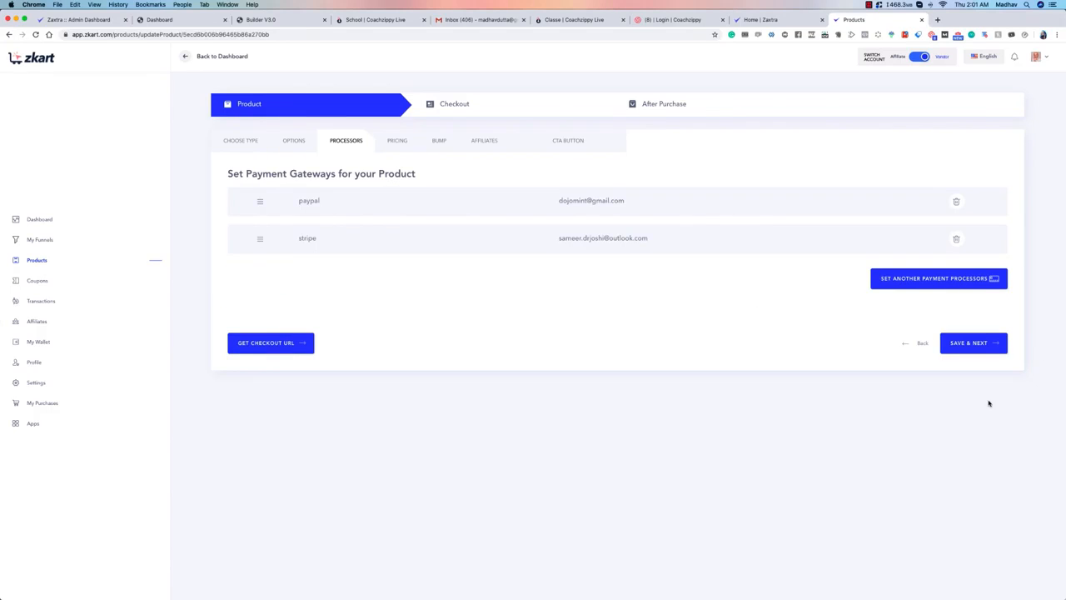
Step: Open the product's payment processor setup, review the Stripe and PayPal account choices, and close it without saving
click(932, 279)
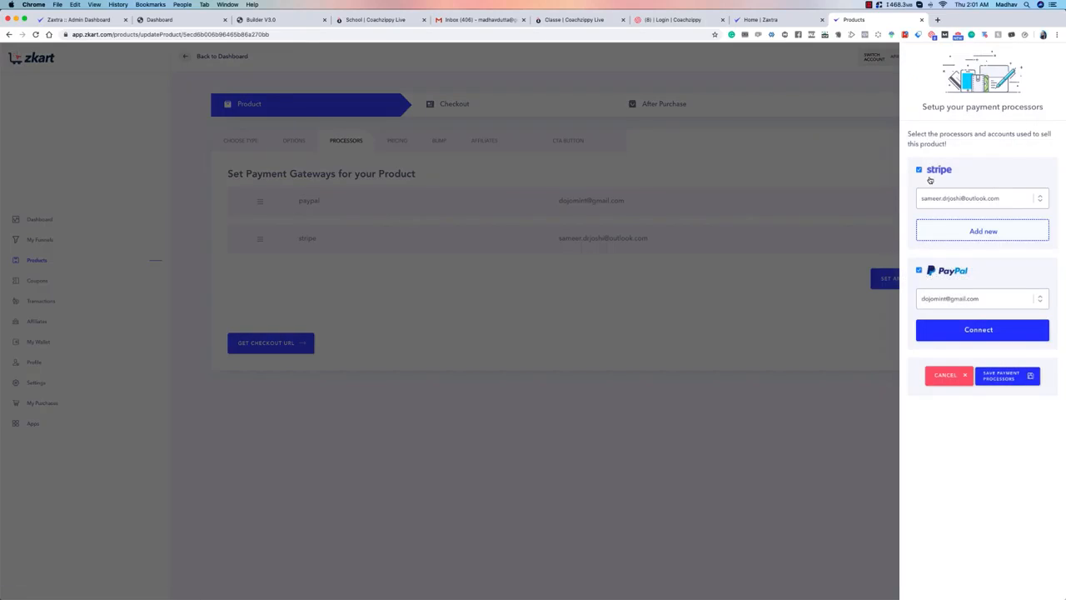
click(990, 197)
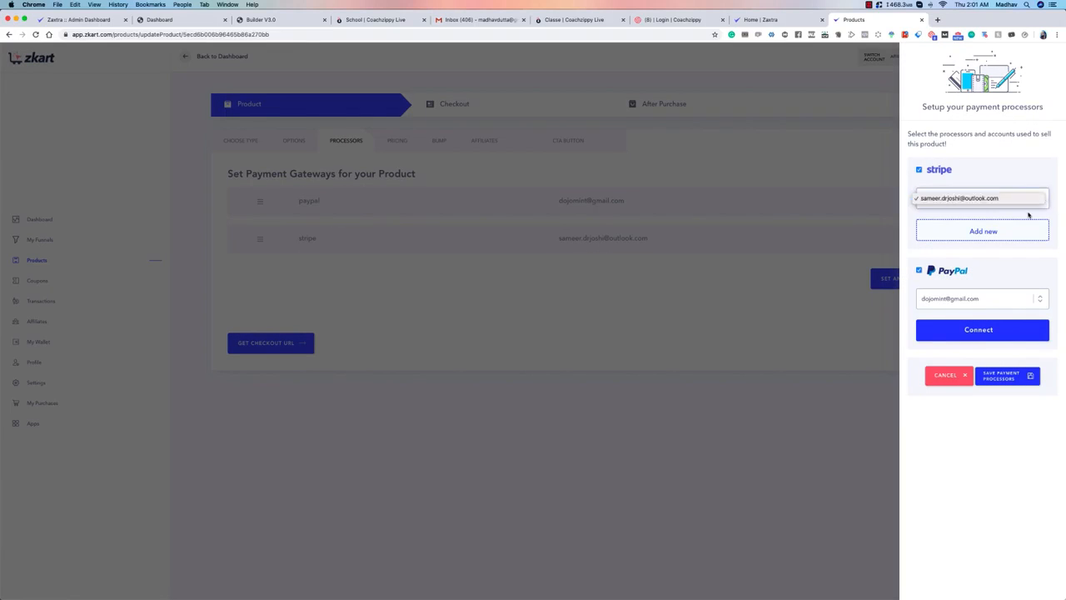
click(1035, 152)
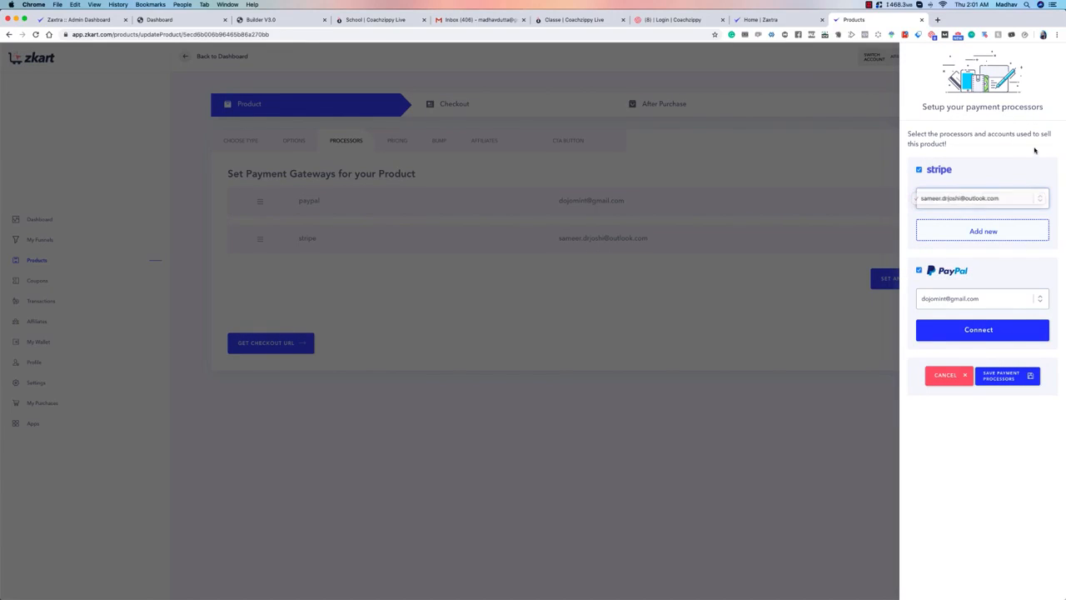
click(1007, 300)
click(1007, 301)
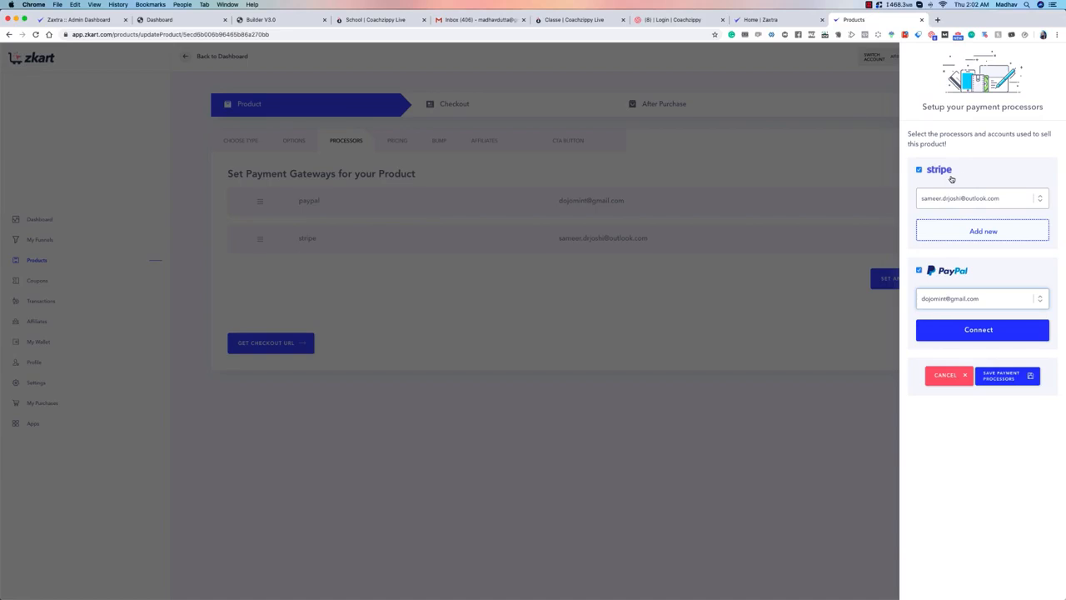
click(869, 126)
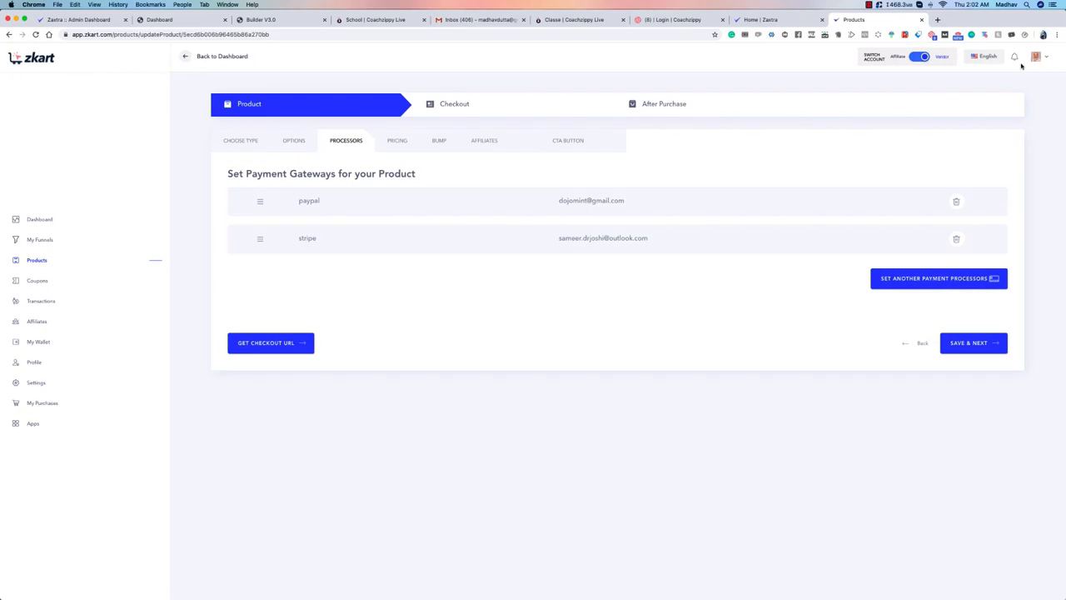
Step: Open the Apps integrations and look through the autoresponders, payment processors and miscellaneous integrations, returning to the autoresponders
click(32, 425)
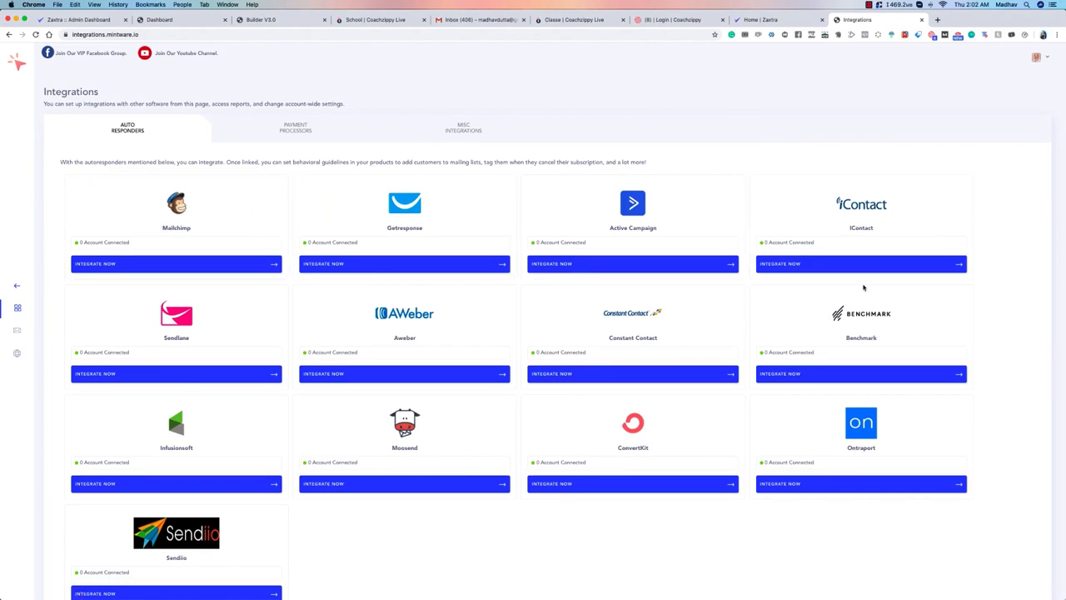
scroll(911, 411, down, 2)
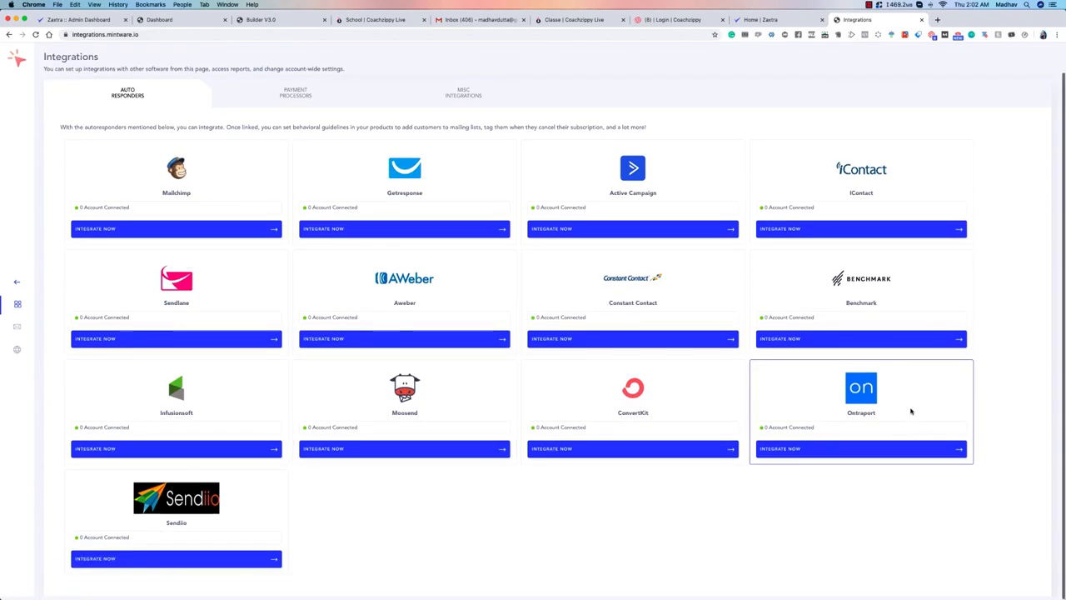
scroll(911, 411, up, 2)
click(292, 131)
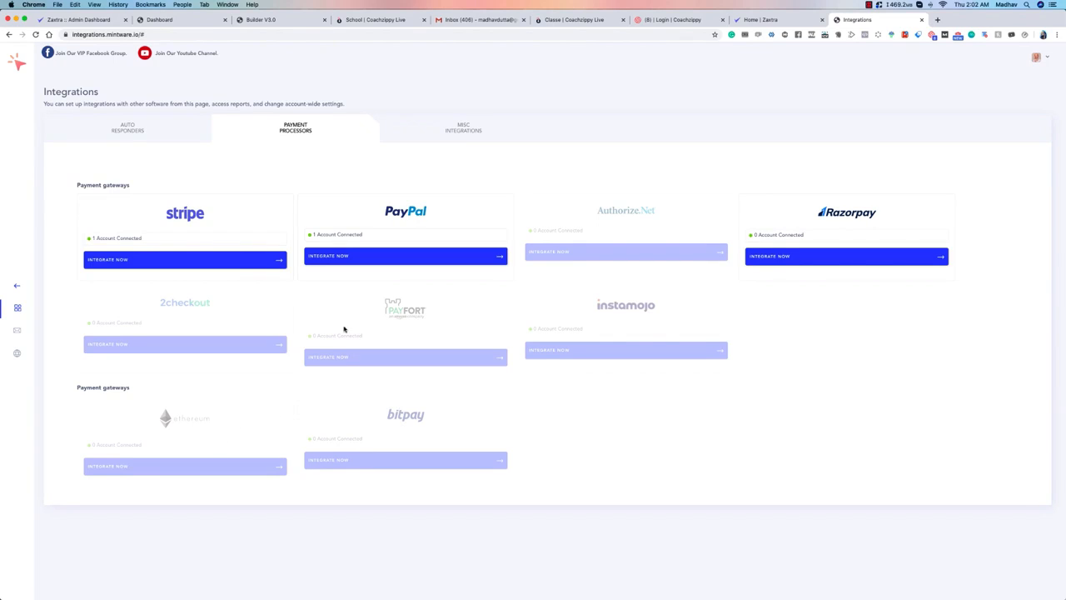
click(455, 130)
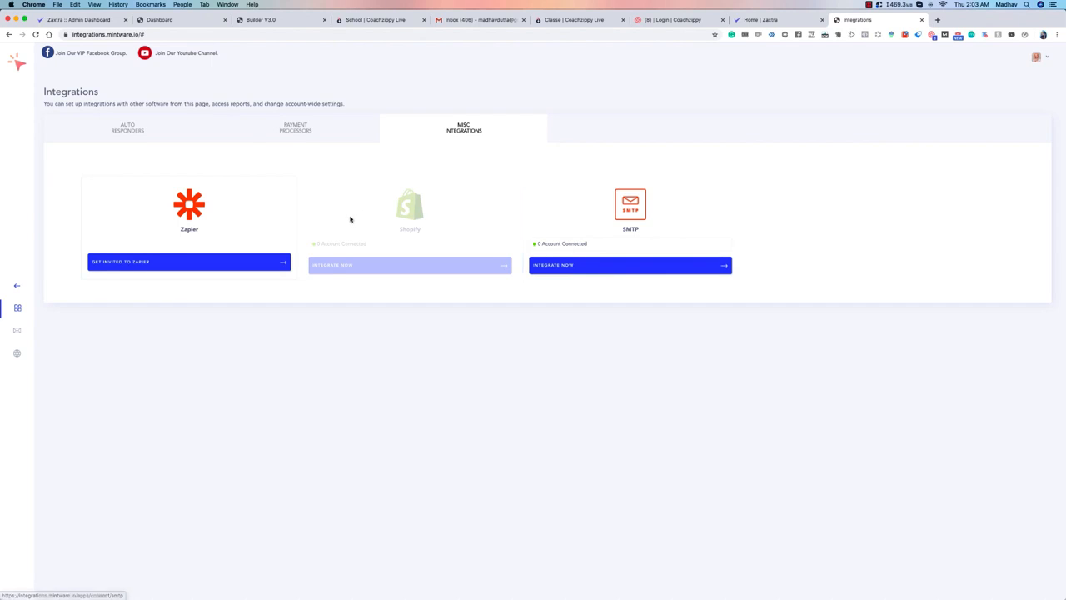
click(117, 119)
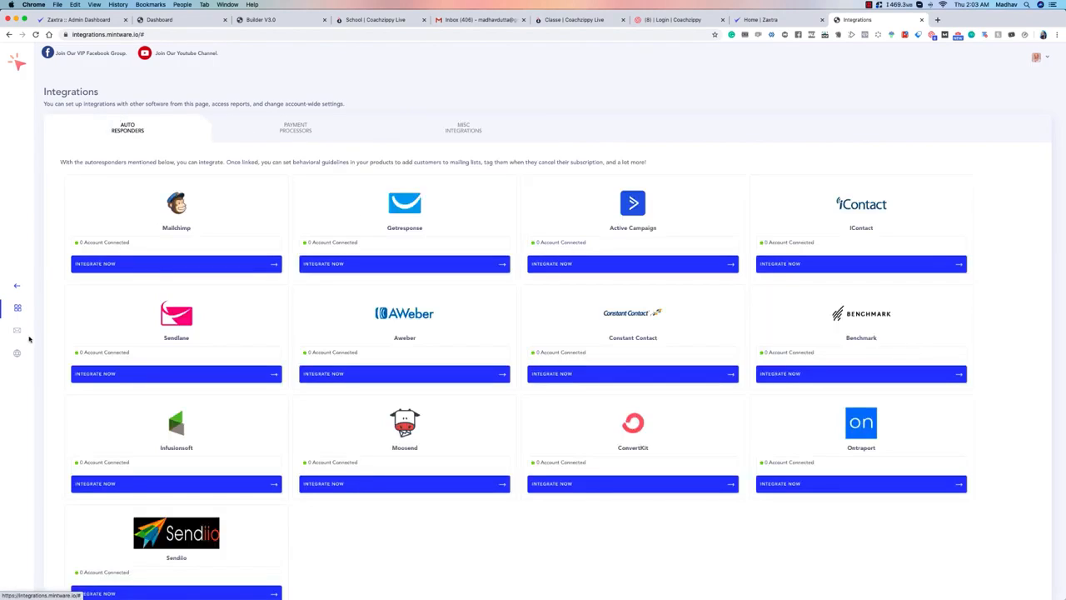
Step: Return to the product's payment processors, view the processor setup once more, and cancel it
right_click(9, 36)
click(35, 61)
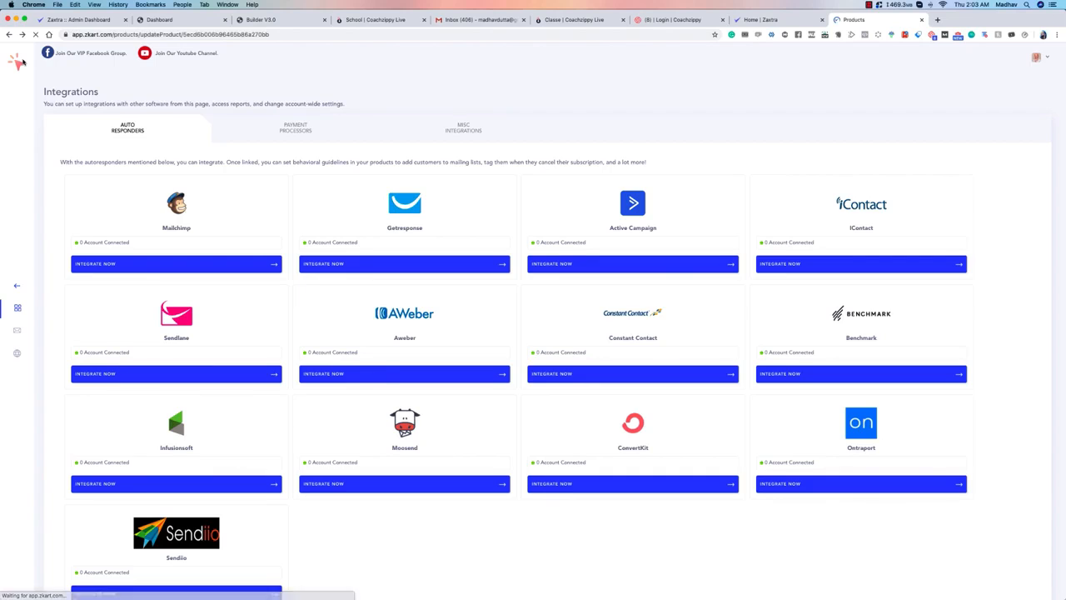
scroll(564, 188, up, 3)
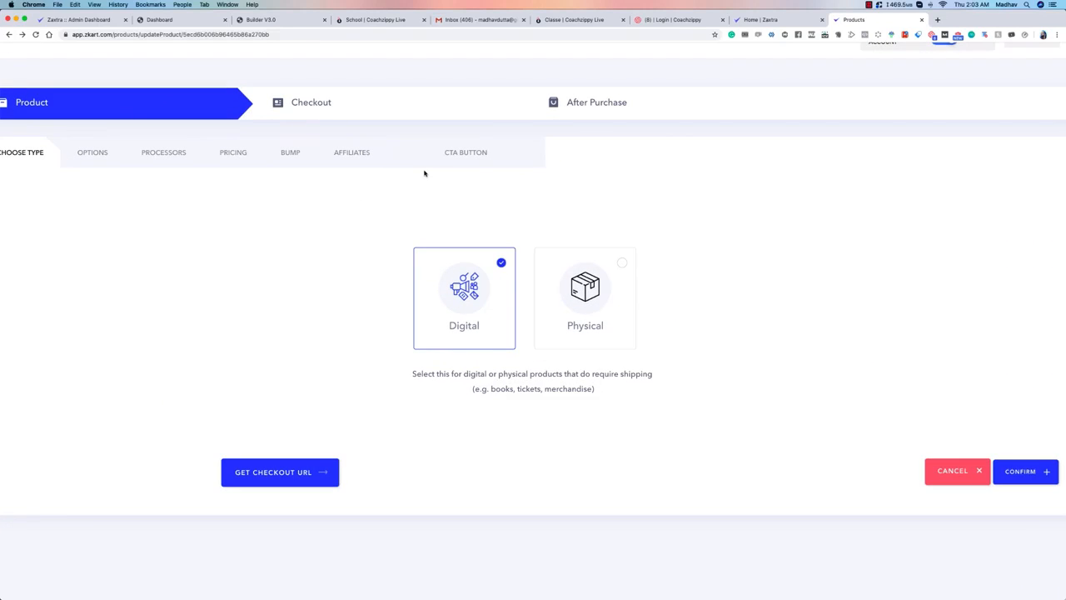
scroll(424, 173, down, 3)
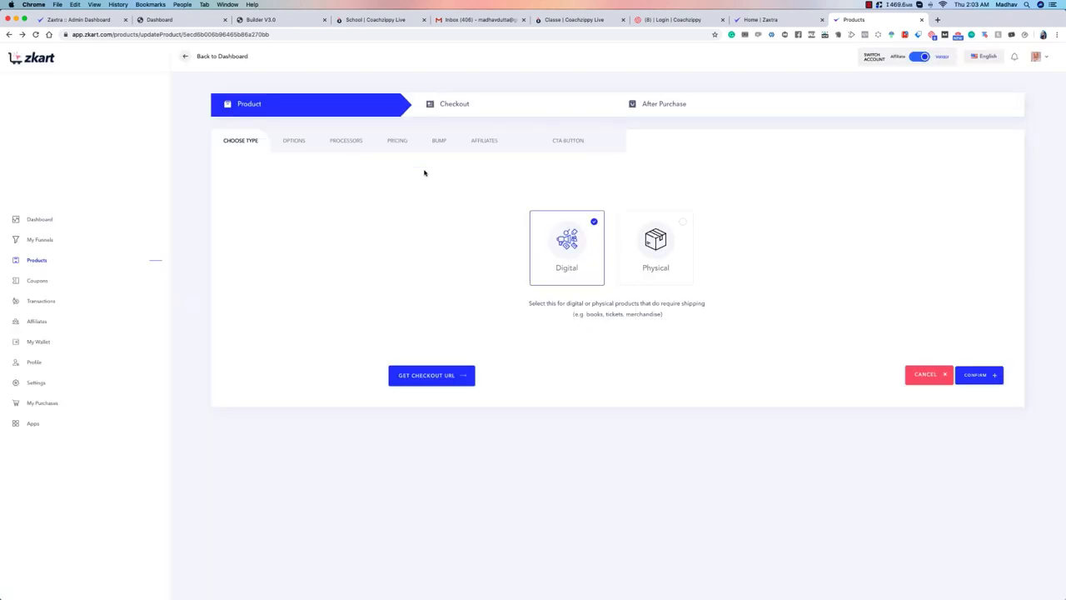
click(306, 145)
click(327, 145)
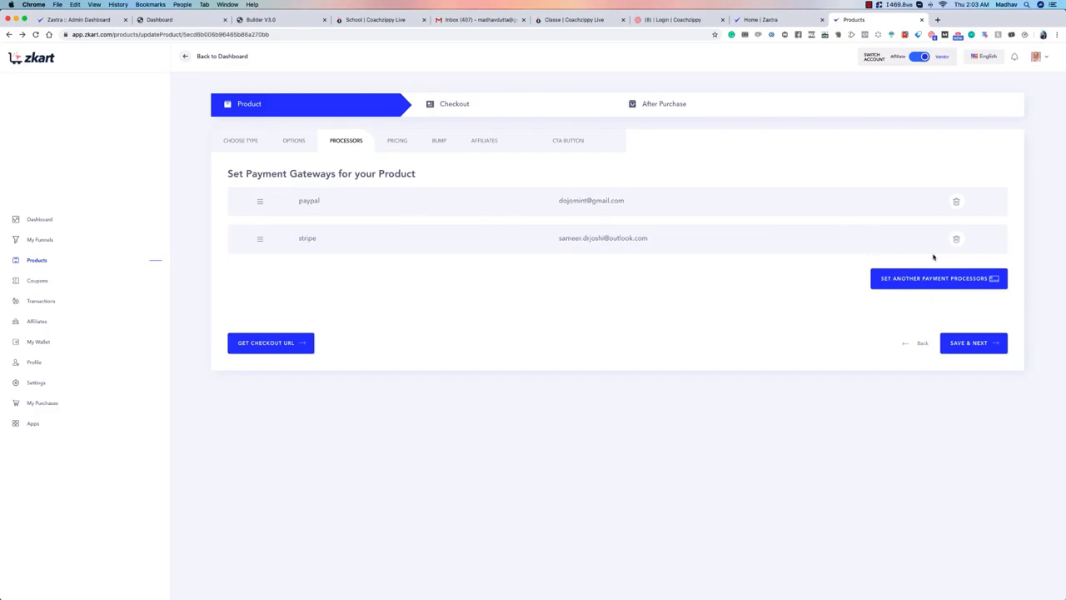
click(933, 280)
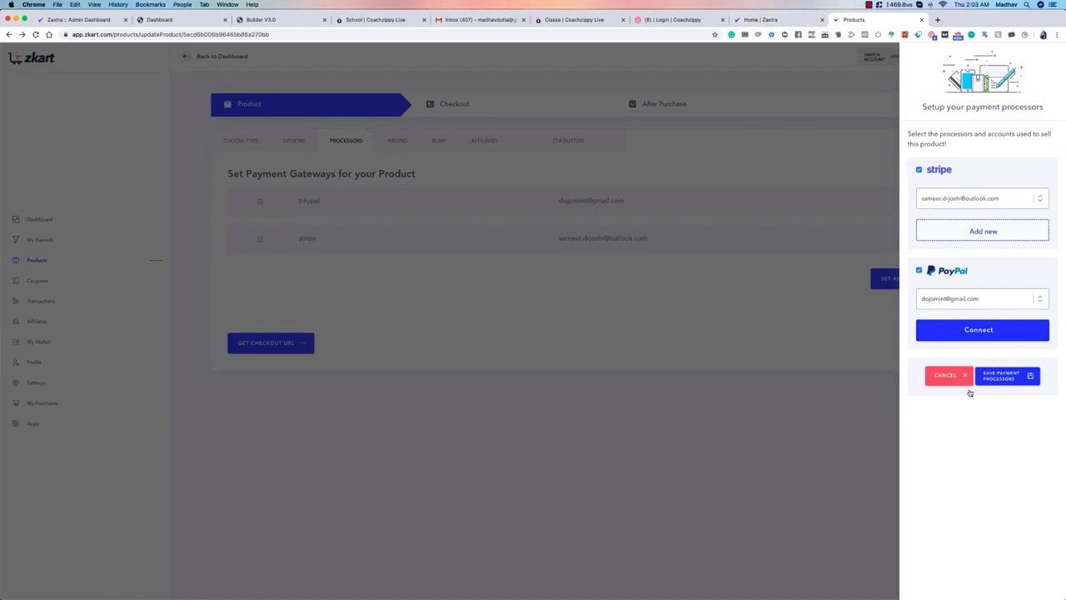
click(947, 375)
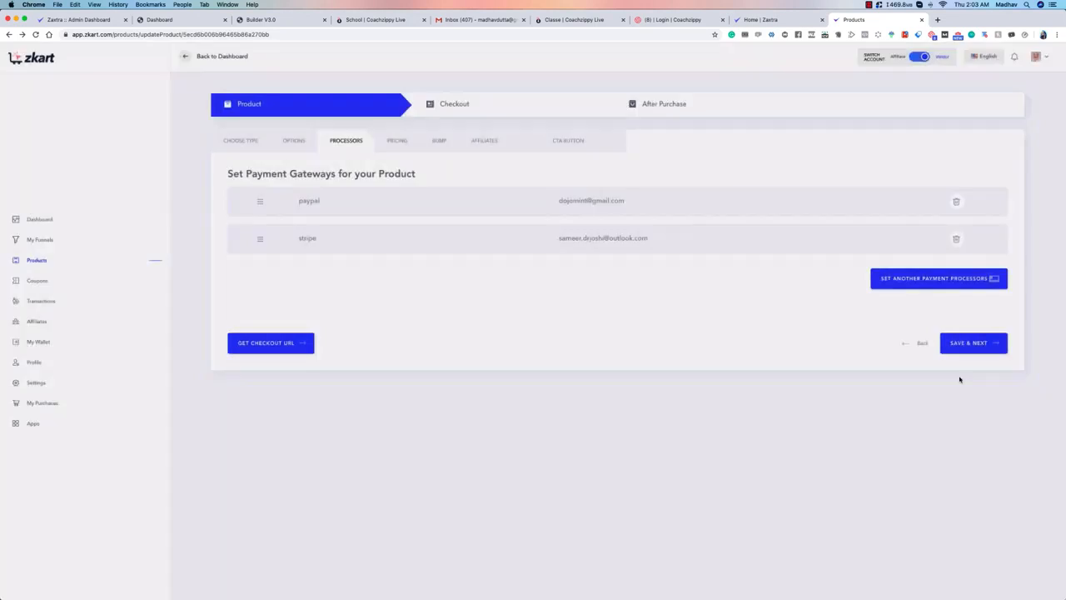
Step: Open the product's pricing, view the form for another pricing option, and cancel it
click(398, 139)
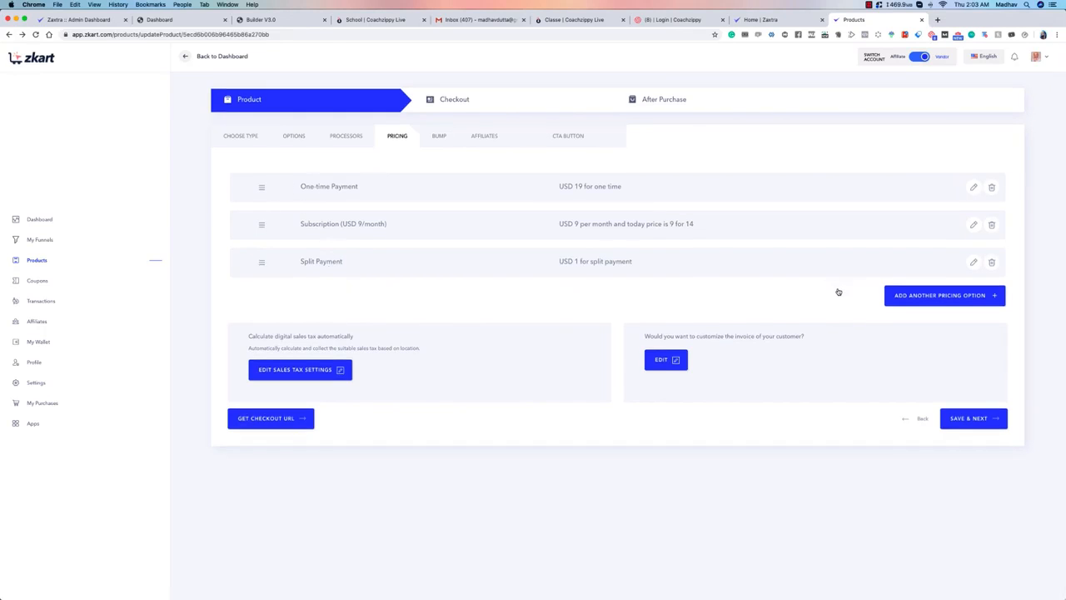
click(931, 296)
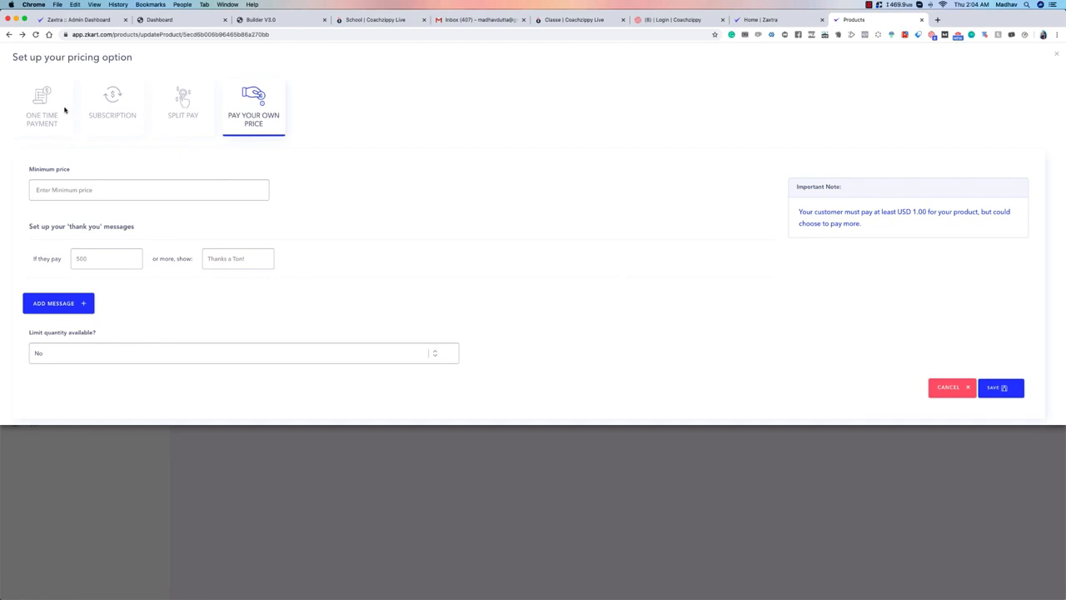
click(949, 388)
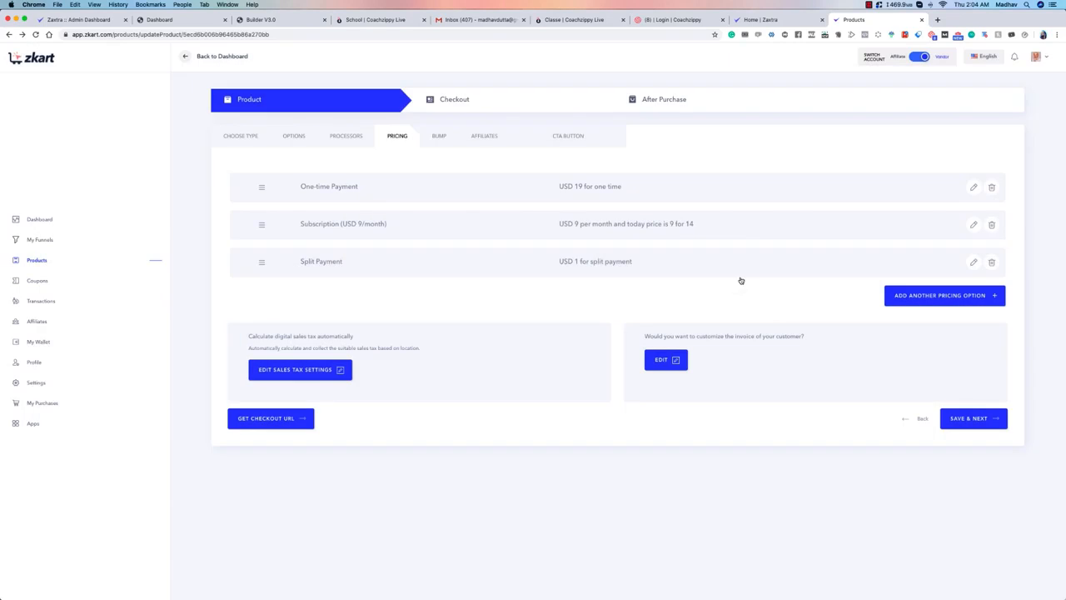
Step: Delete the product's one-time payment, subscription and split payment pricing options, confirming each deletion
click(991, 187)
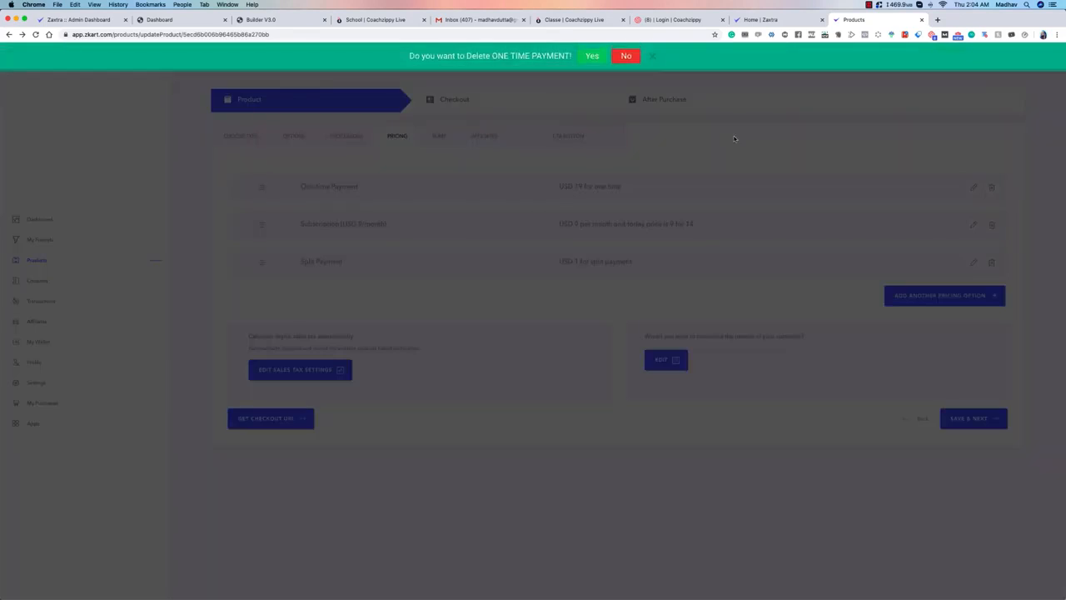
click(594, 59)
click(991, 186)
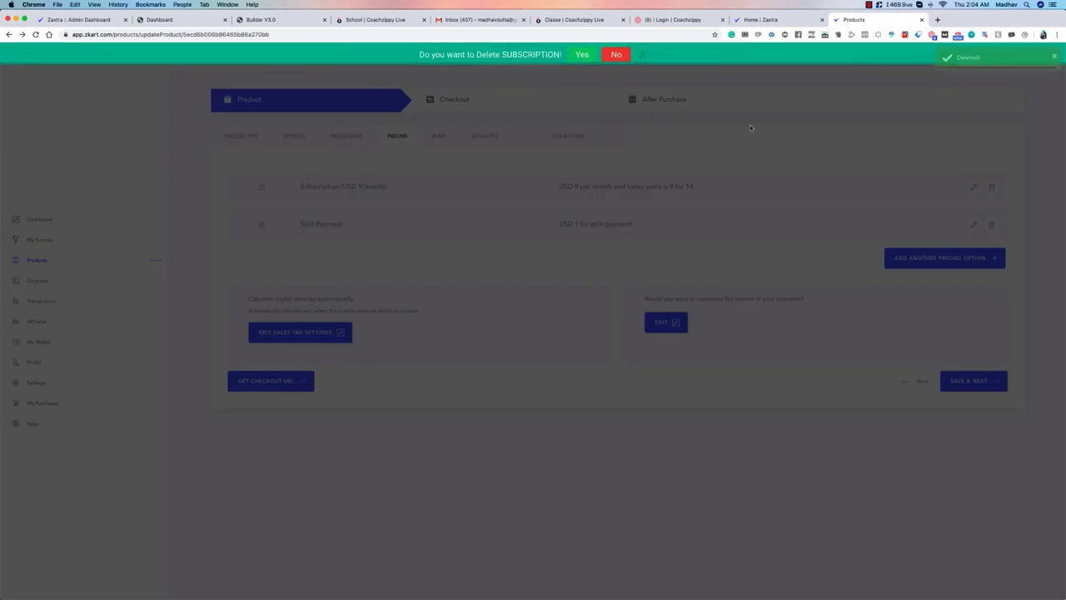
click(583, 59)
click(991, 186)
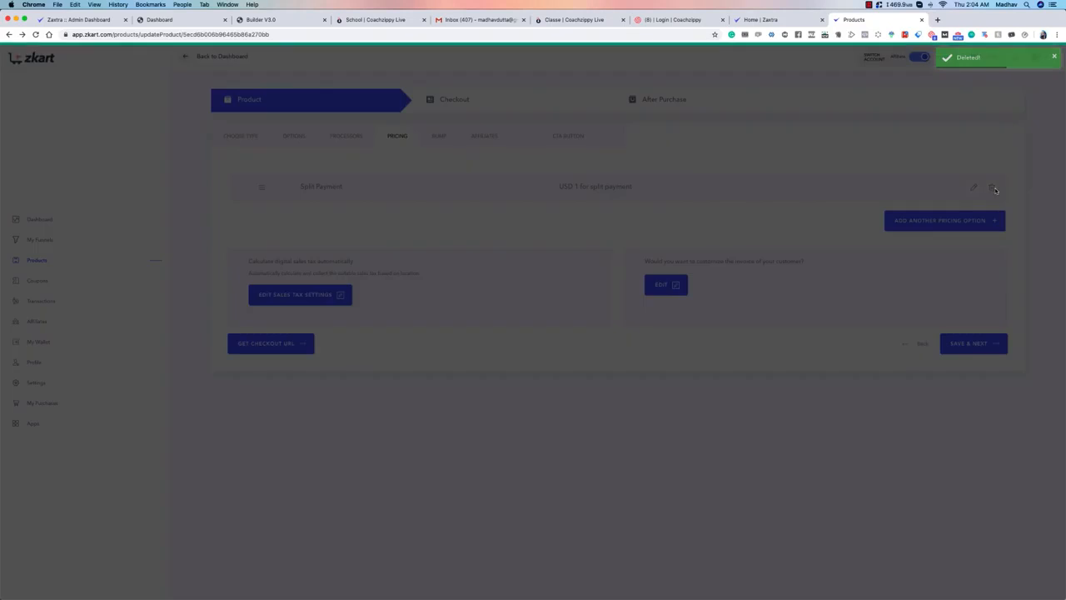
click(581, 56)
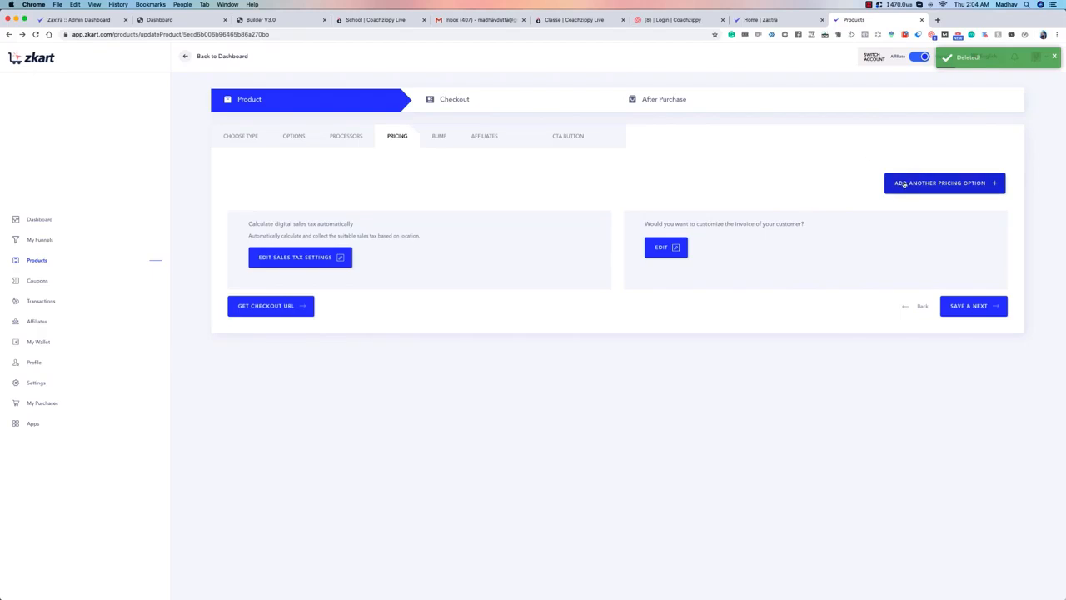
Step: Start another pricing option and look through the Subscription, Split Pay and Pay Your Own Price types
click(908, 183)
click(107, 111)
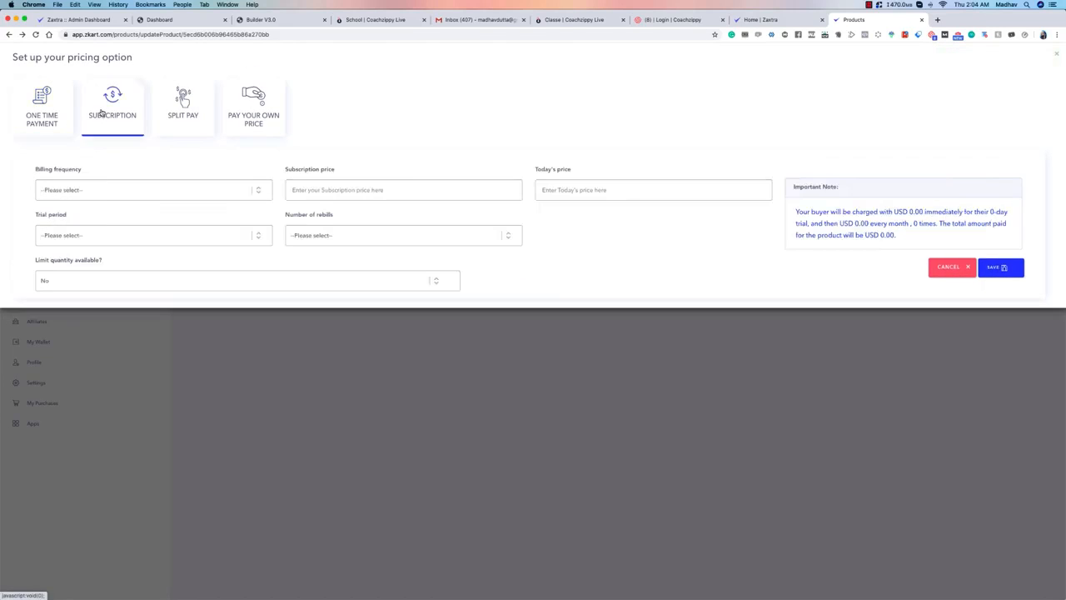
click(166, 114)
click(236, 112)
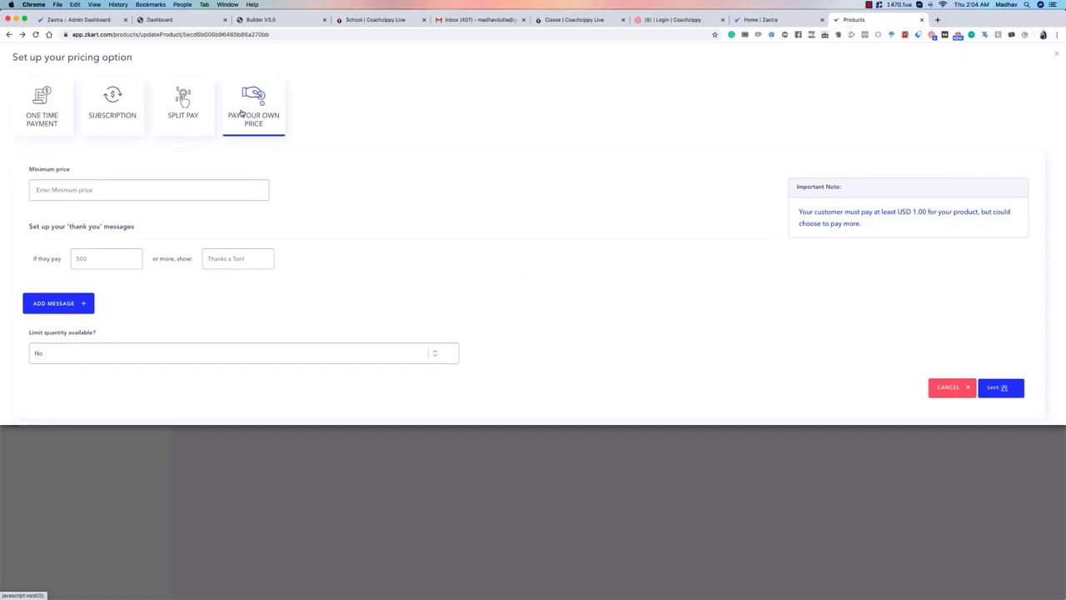
Step: Choose One Time Payment with a price of 99 and view the quantity limit choices, leaving No selected
click(55, 112)
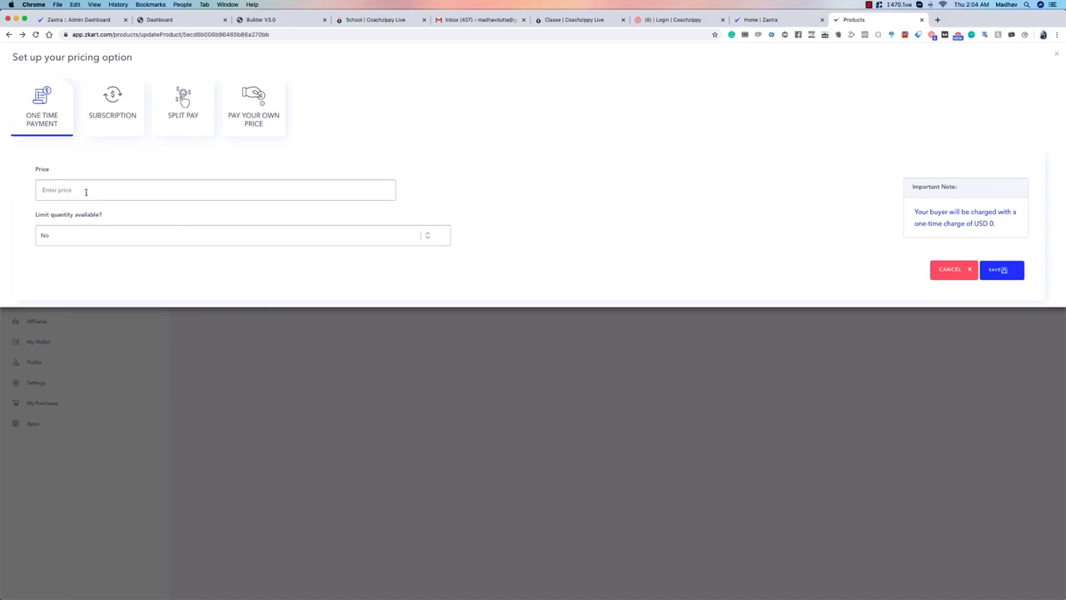
click(85, 192)
text(99)
click(136, 242)
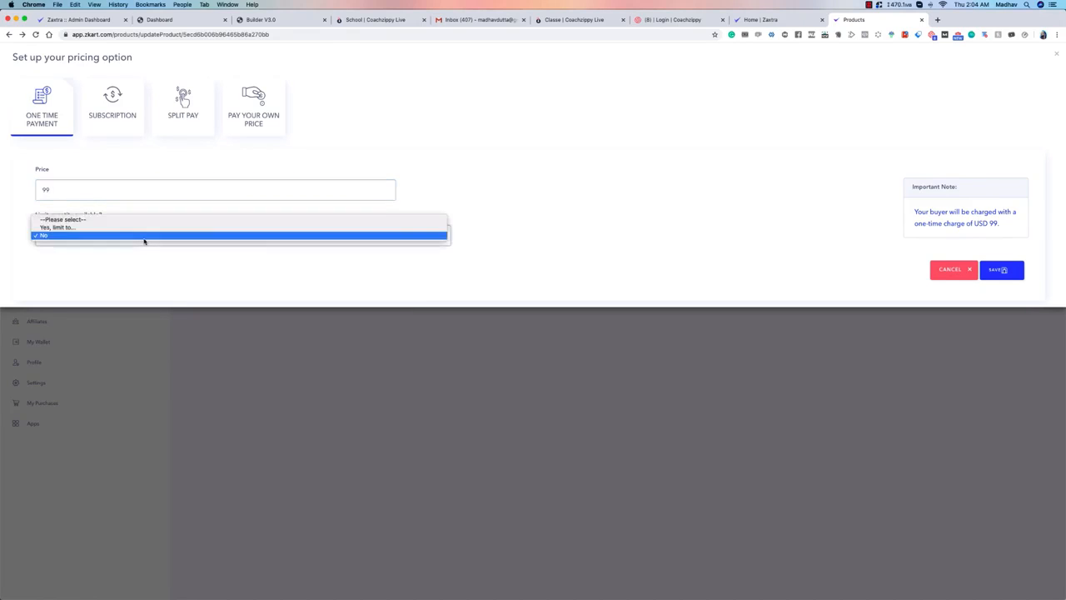
click(431, 200)
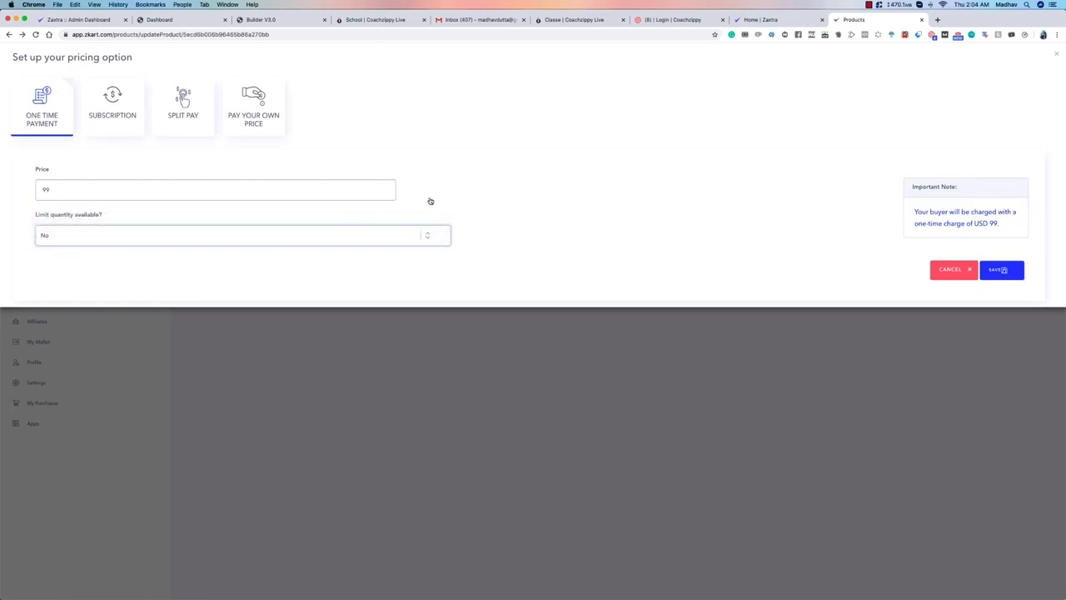
Step: Try limiting the one-time payment's available quantity to 9 and clear the entered limit
click(170, 236)
click(169, 229)
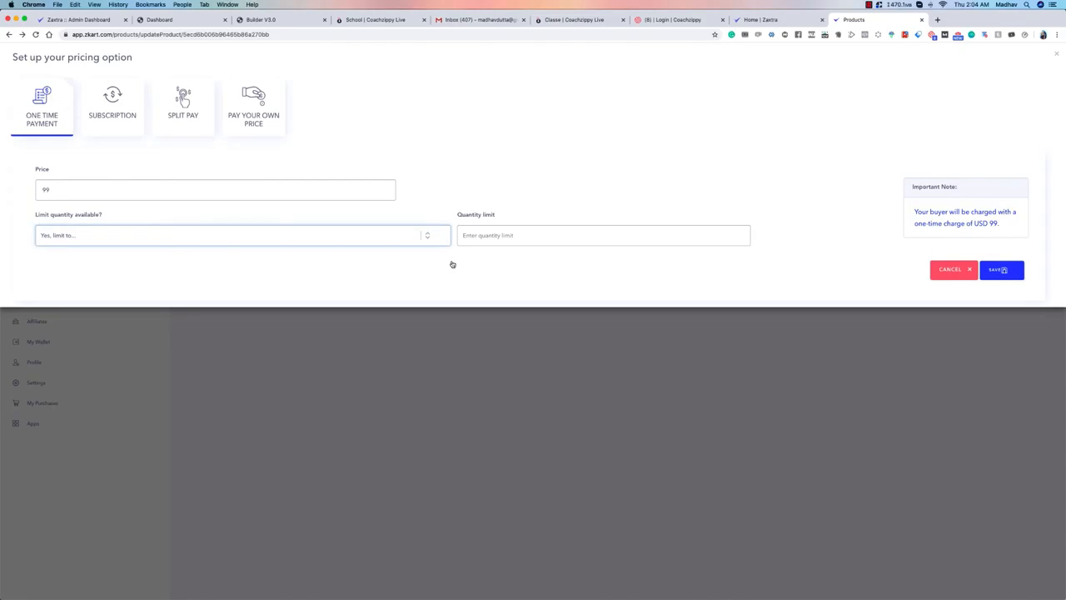
click(497, 237)
text(9)
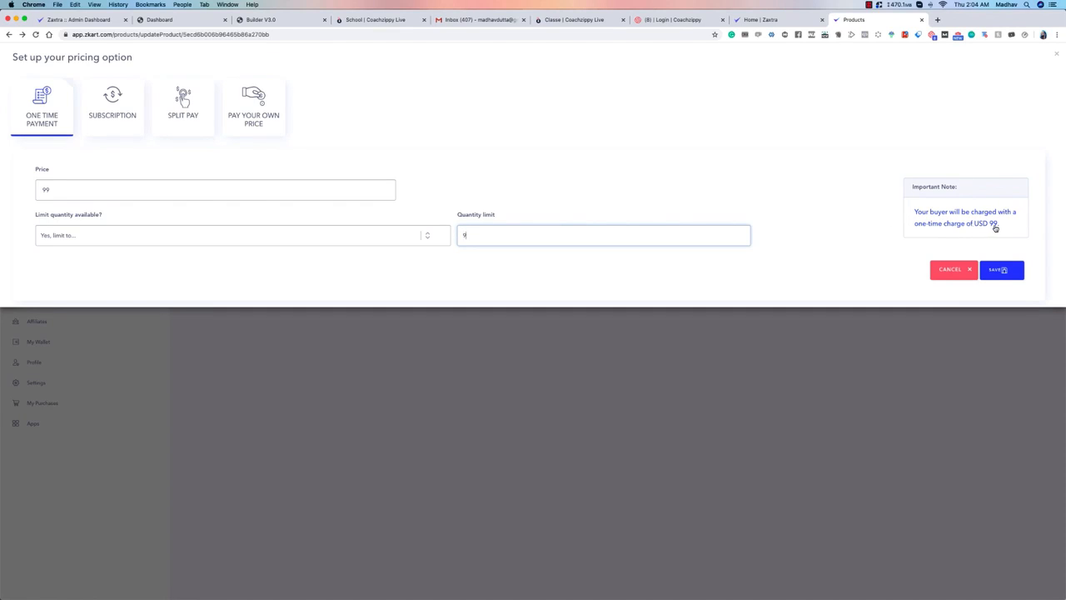
key(BackSpace)
Step: Set the quantity limit of the one-time payment to No and save the pricing option
click(424, 235)
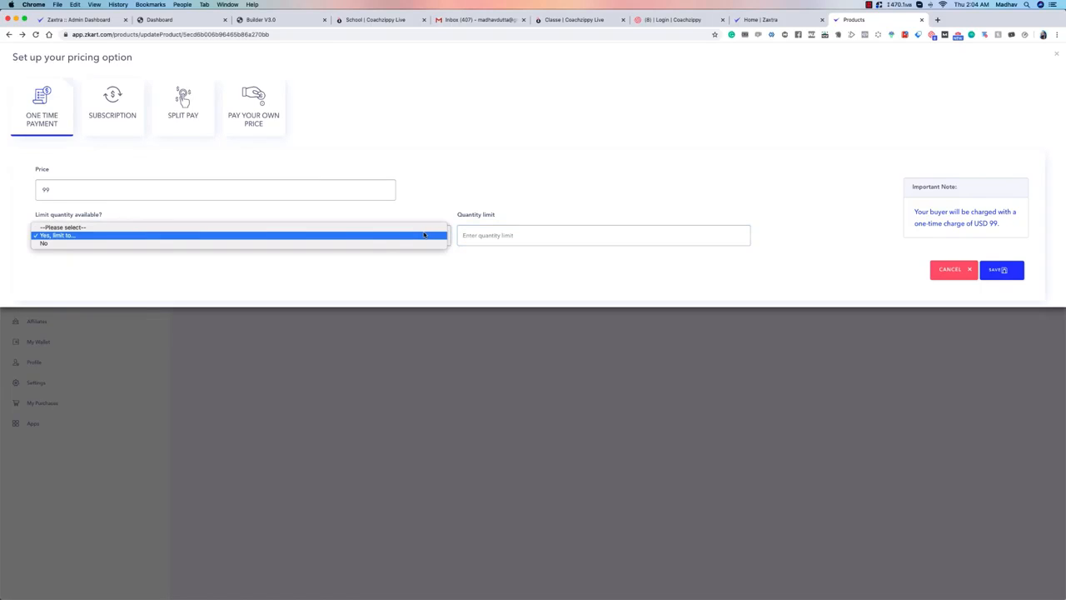
click(328, 242)
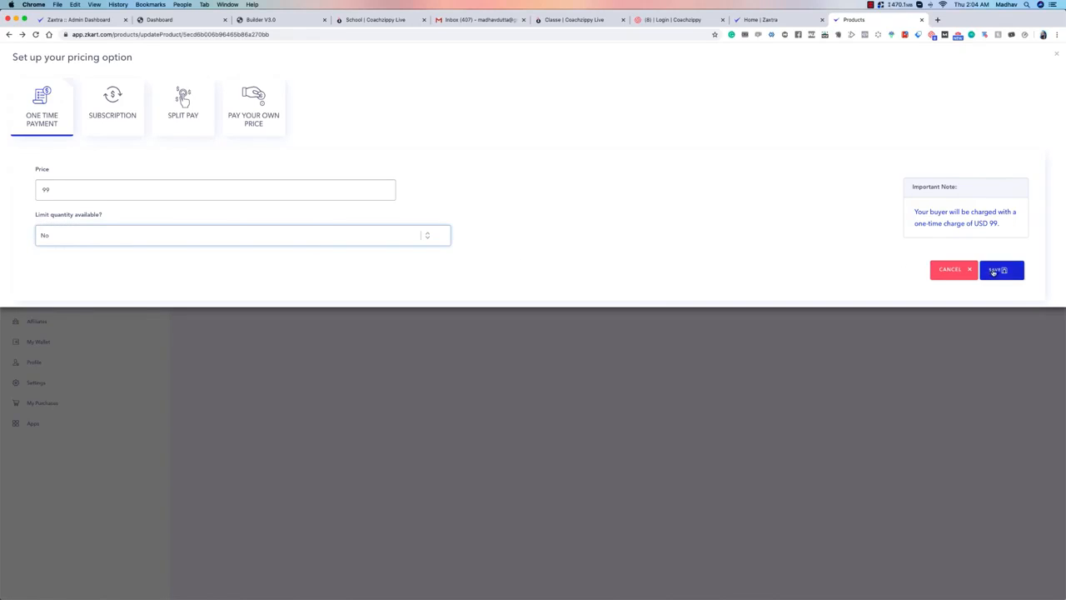
click(993, 271)
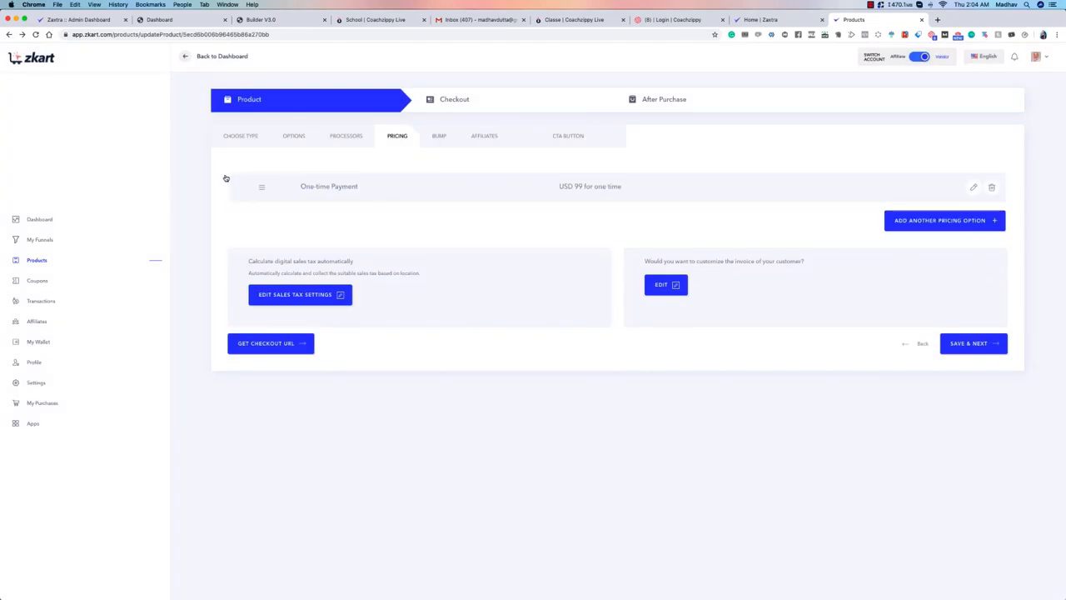
Step: Start a Subscription pricing option and try Day and Weekly billing frequencies before selecting Monthly
click(970, 223)
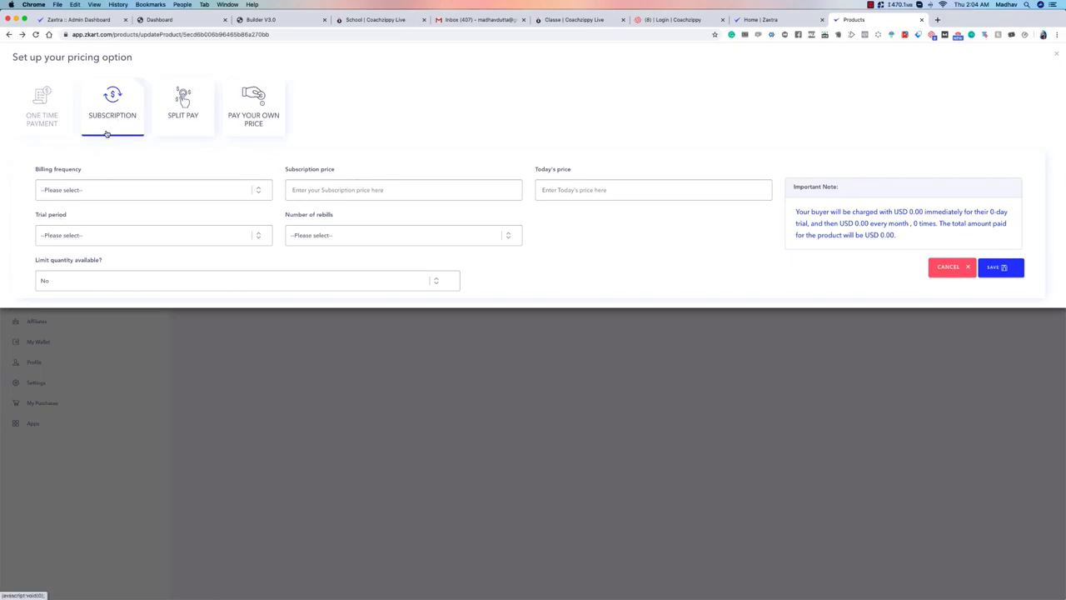
click(127, 193)
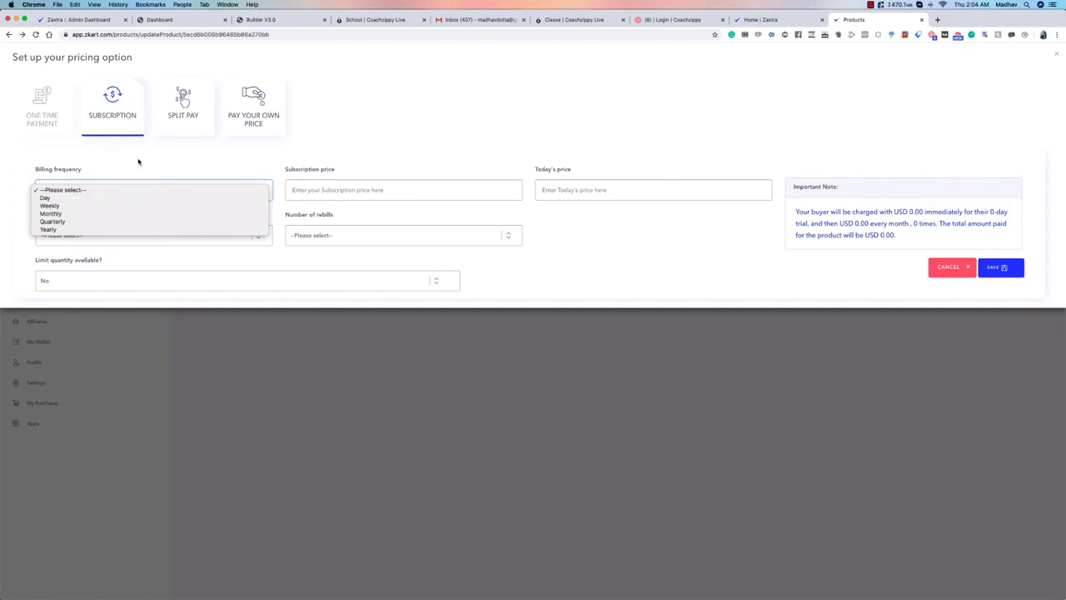
click(83, 197)
click(101, 190)
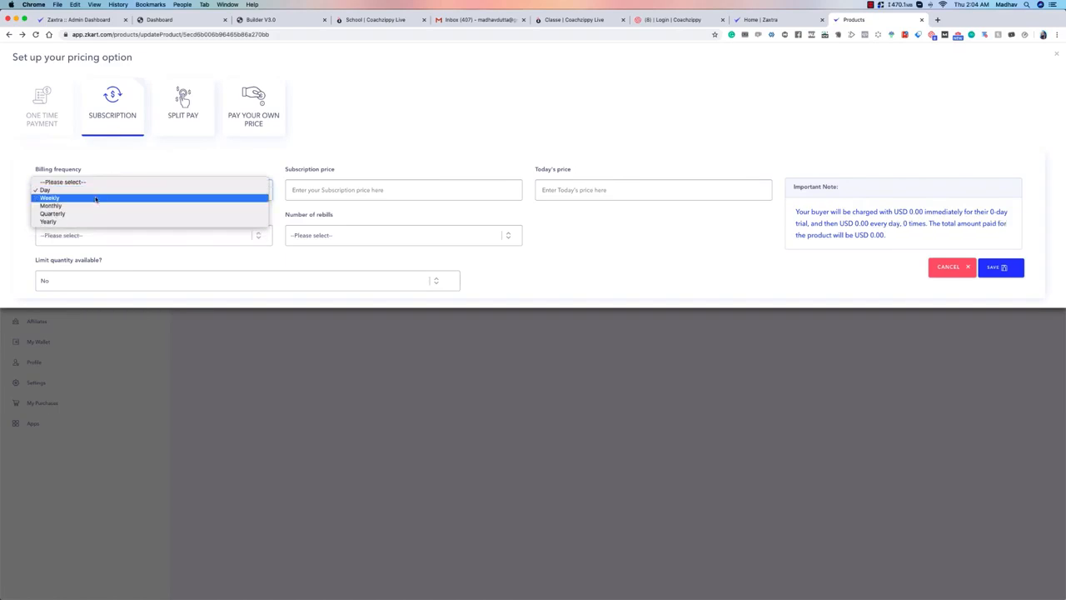
click(98, 197)
click(98, 198)
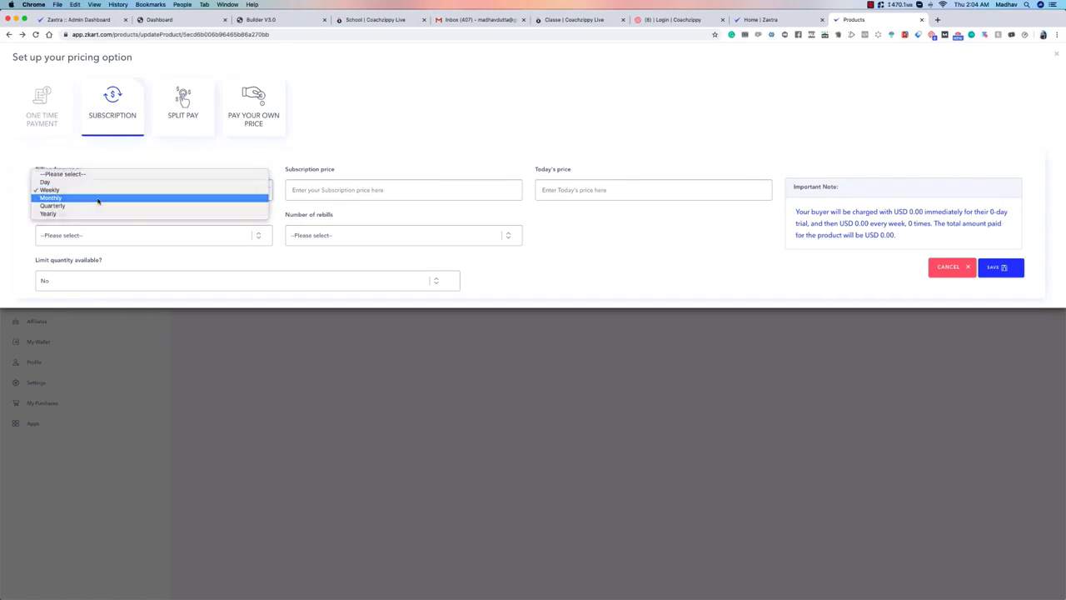
click(97, 197)
click(98, 199)
click(99, 199)
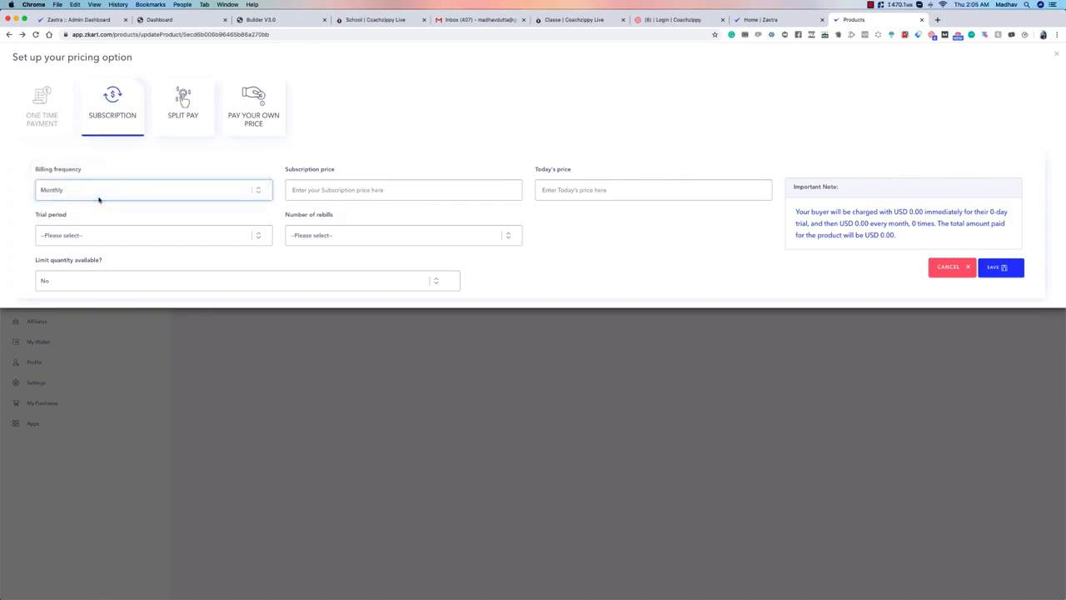
Step: Try other billing frequencies for the subscription, including Yearly, and return to Monthly
click(100, 190)
click(97, 197)
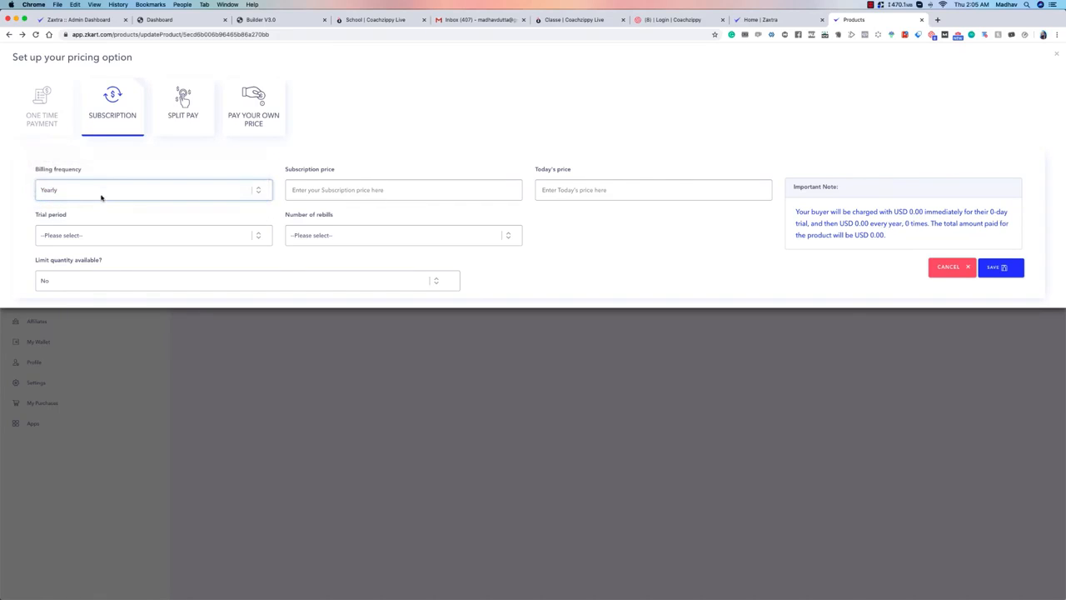
click(100, 197)
click(103, 173)
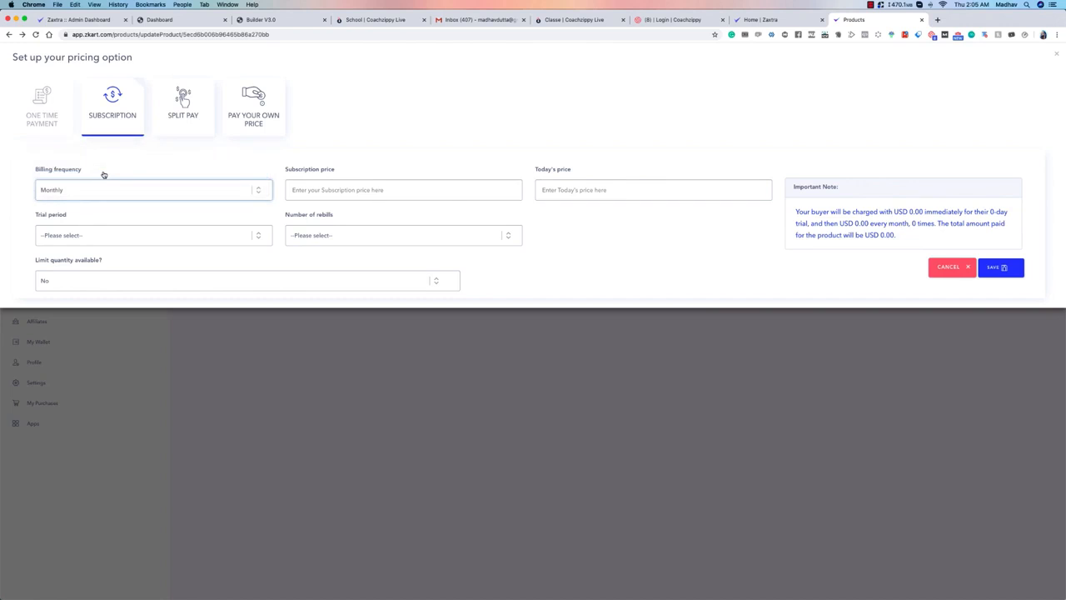
click(93, 191)
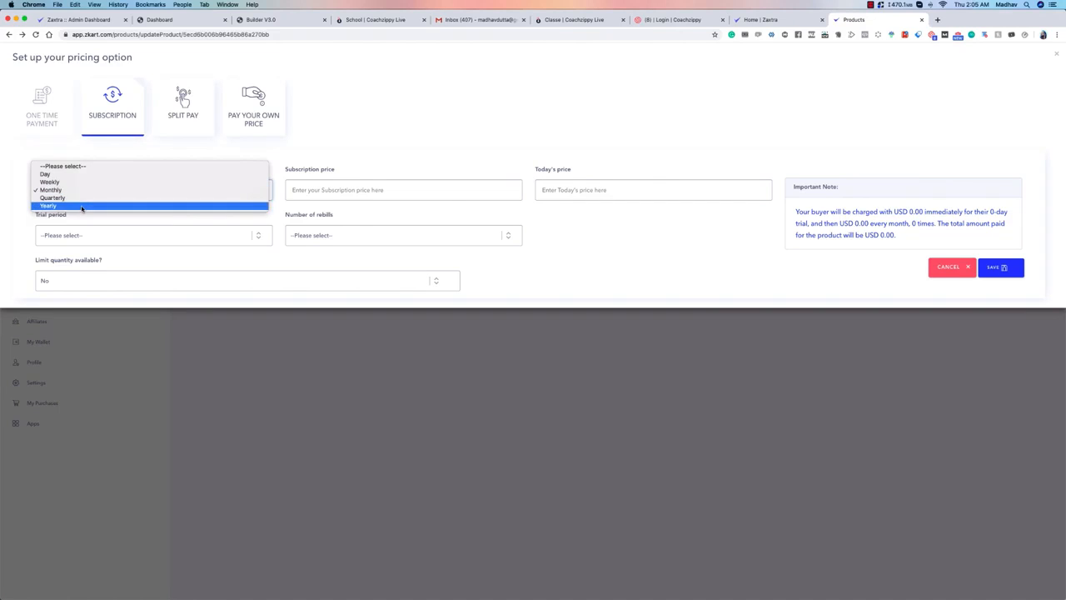
click(81, 206)
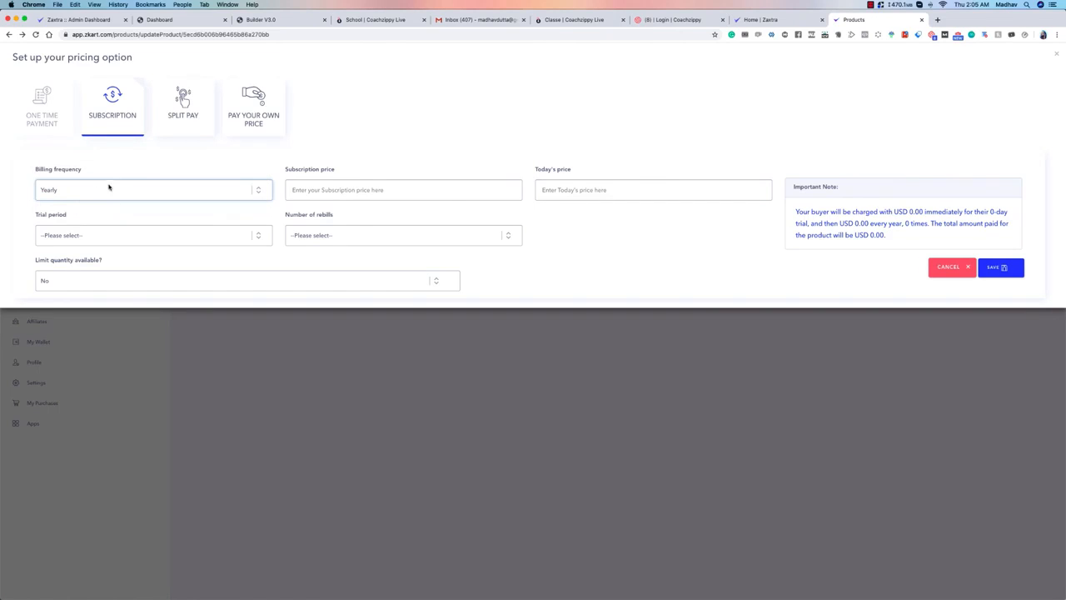
click(107, 187)
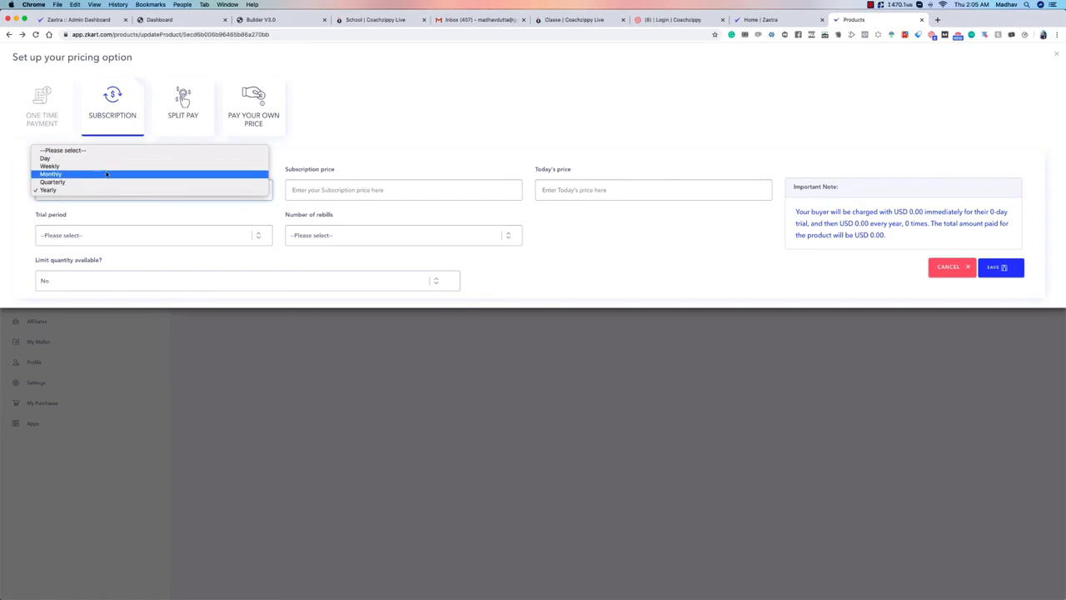
click(107, 174)
Step: Set the monthly subscription price to 9 and today's price to 1
click(321, 191)
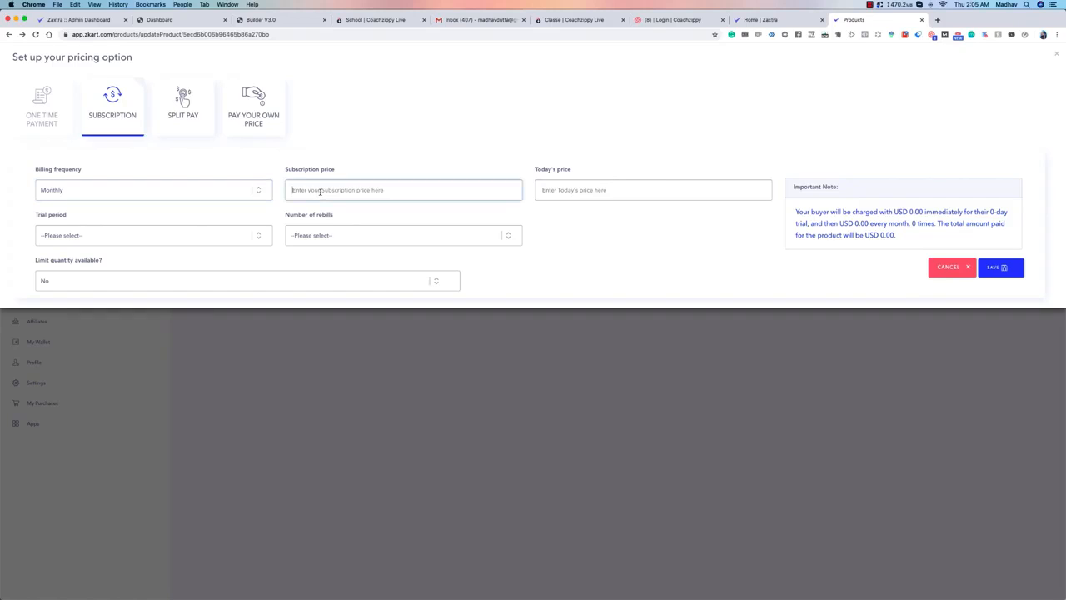
text(0)
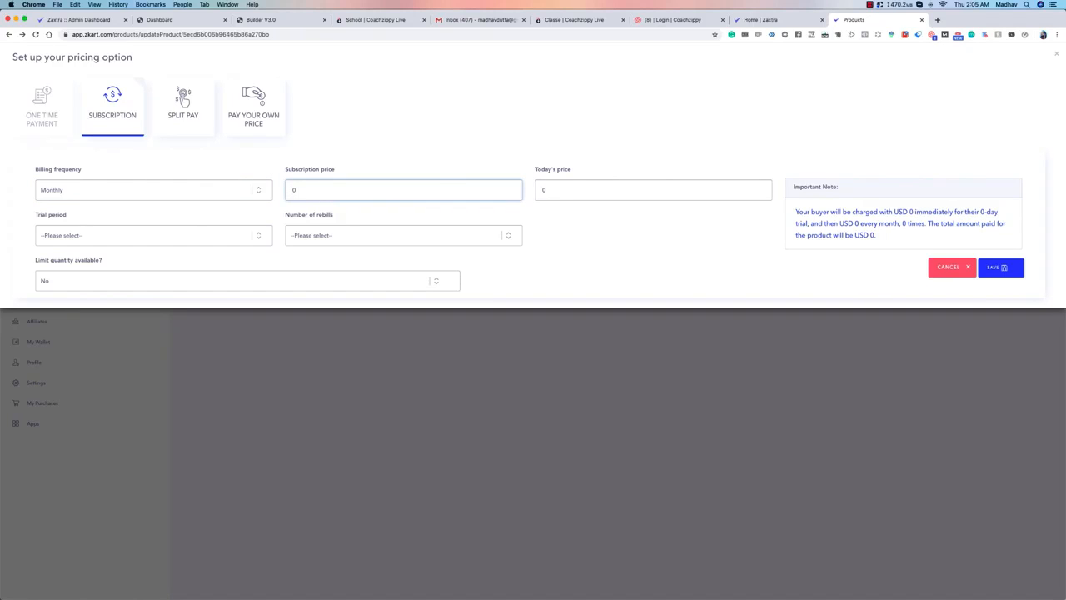
key(BackSpace)
text(9)
drag(587, 188, 528, 191)
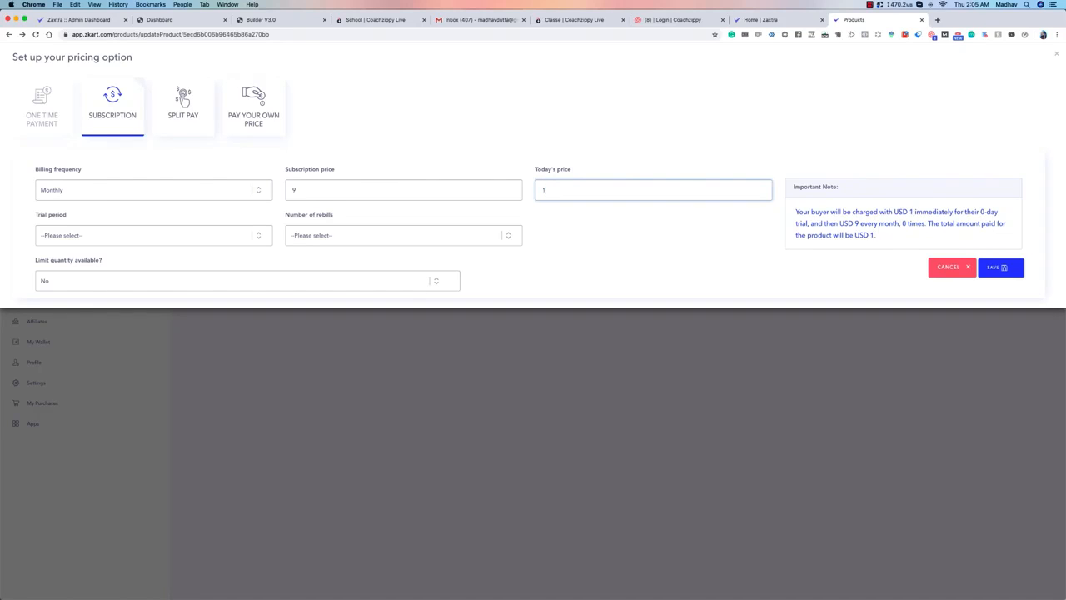
text(1)
key(BackSpace)
text(0)
key(BackSpace)
text(1)
Step: Try a 3-day trial period for the subscription and set it to 7 days
click(213, 239)
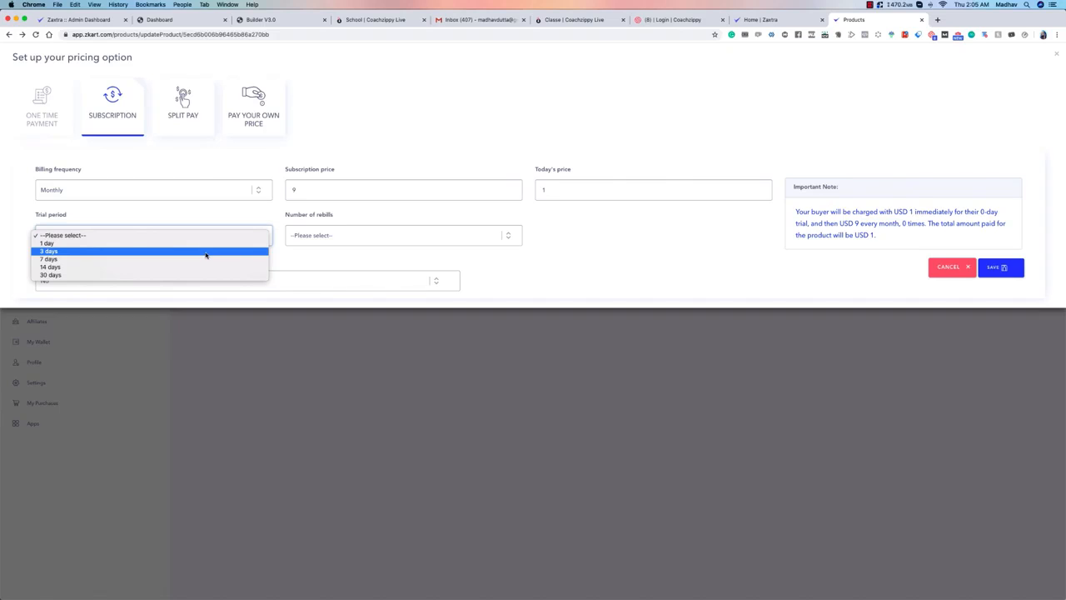
click(206, 251)
click(200, 236)
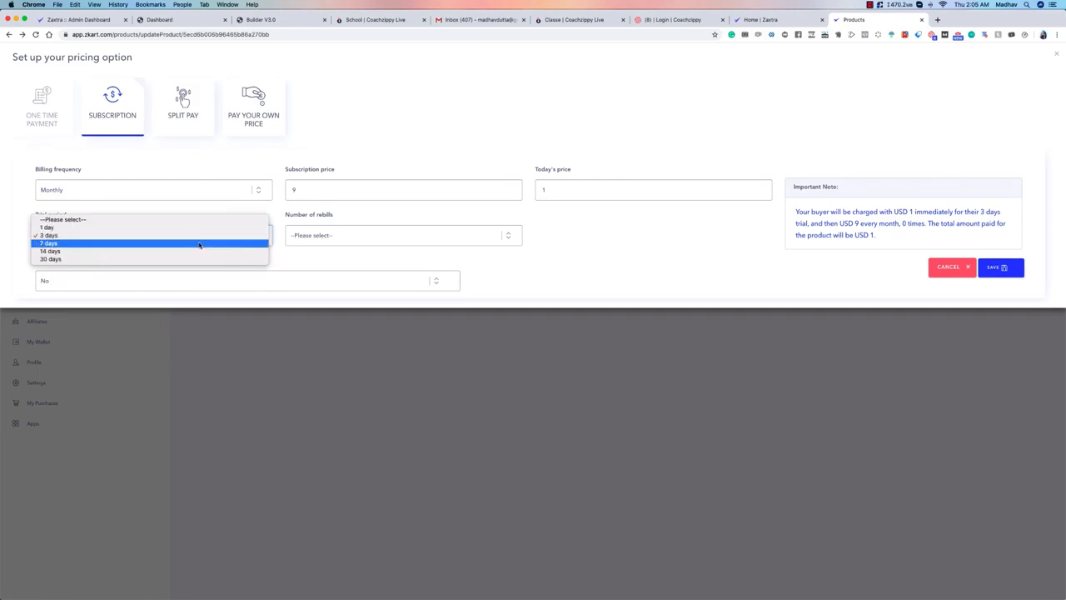
click(199, 243)
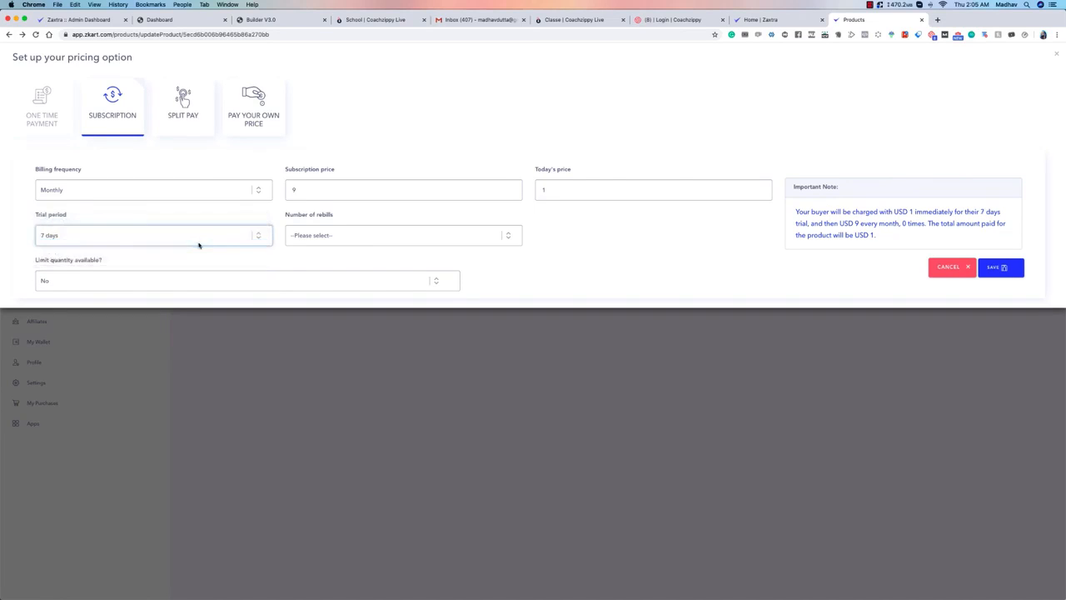
Step: Try a custom number of 500 rebills for the subscription and clear the entered number
click(351, 241)
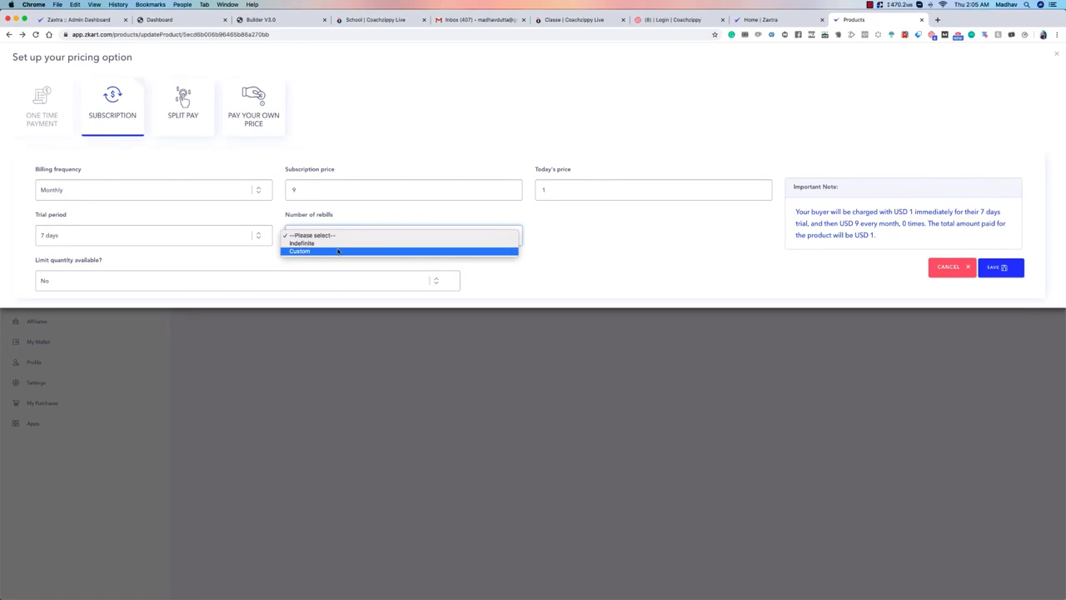
click(337, 252)
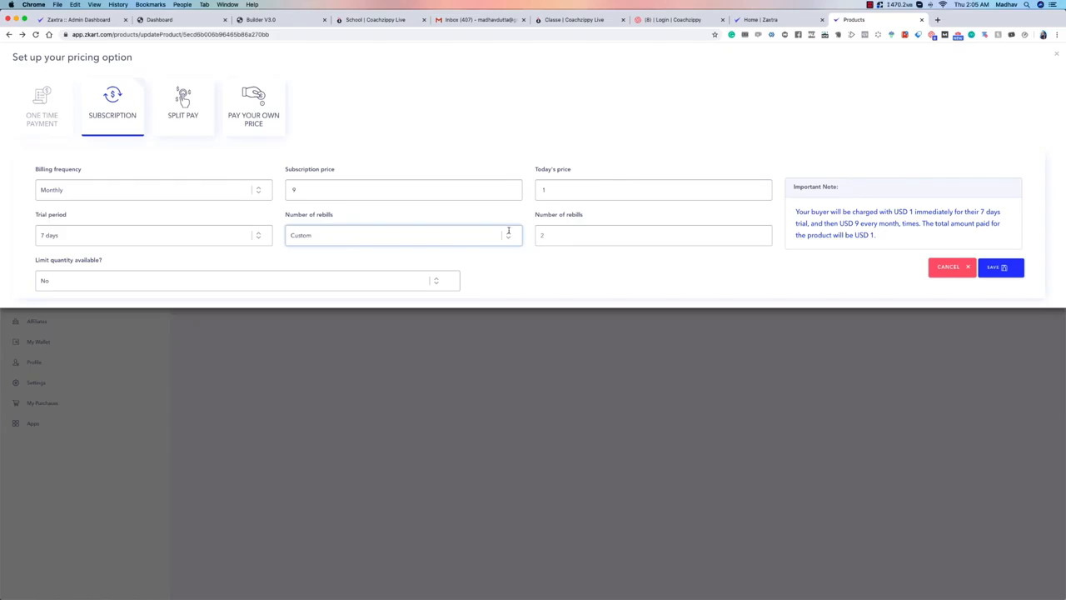
click(558, 236)
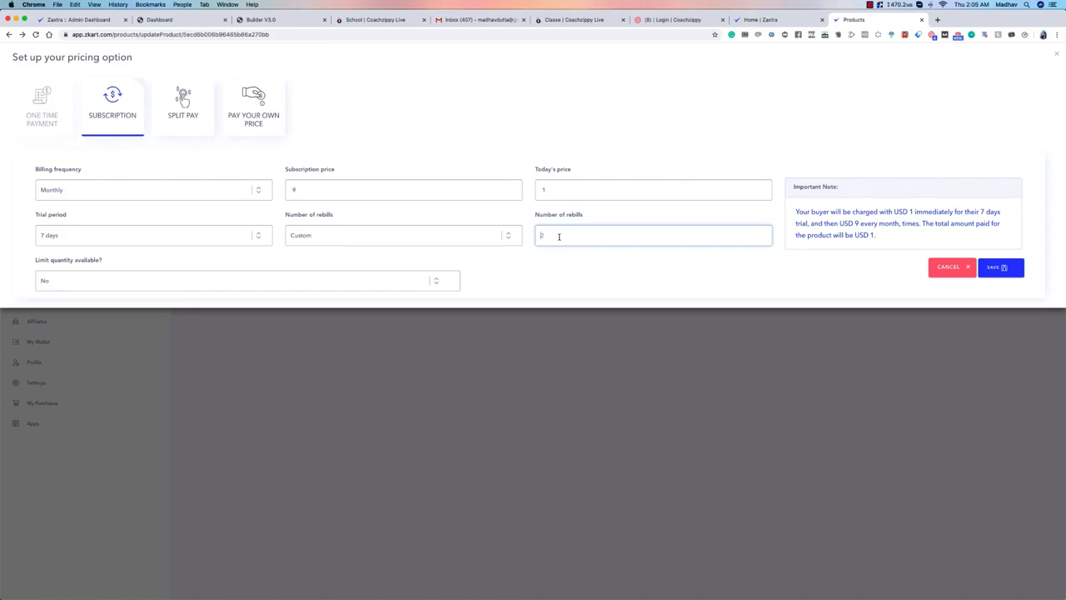
text(500)
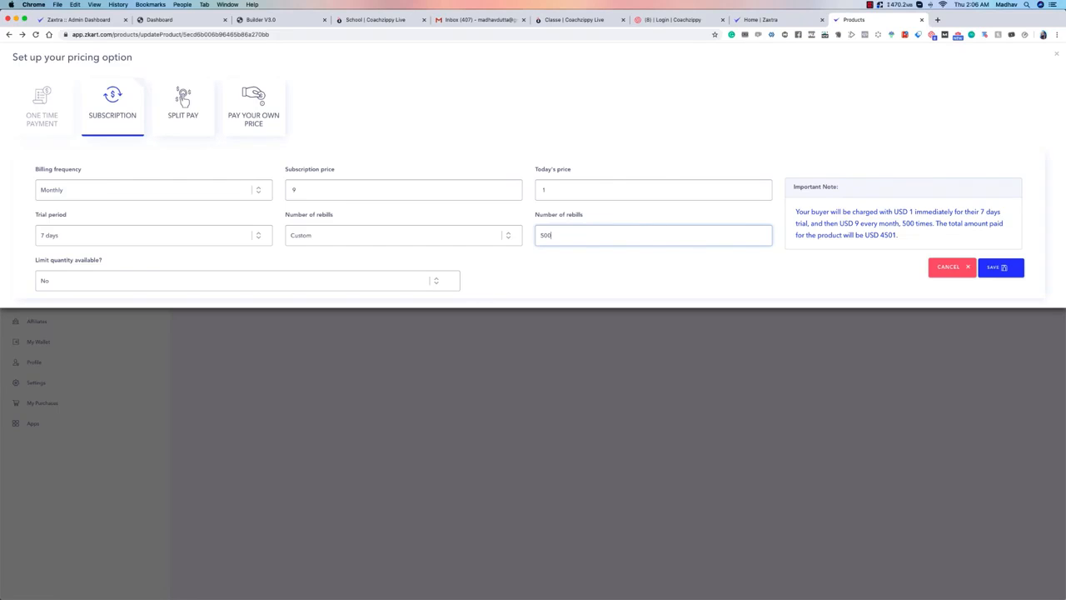
key(BackSpace)
key(BackSpace)
key(BackSpace)
Step: Switch the number of rebills to Indefinite and back to Custom
click(400, 235)
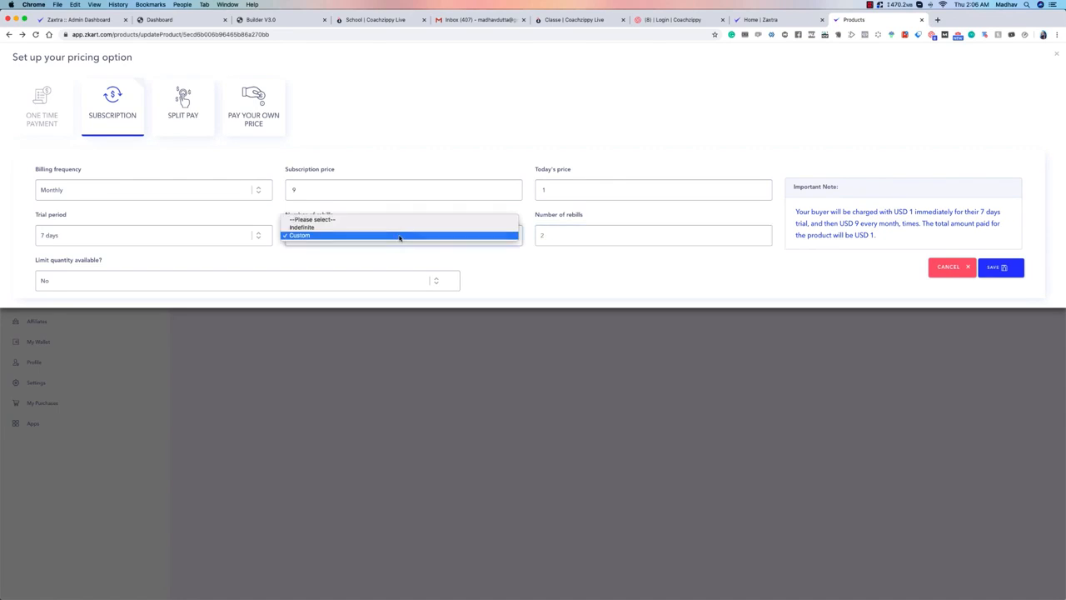
click(400, 228)
click(400, 232)
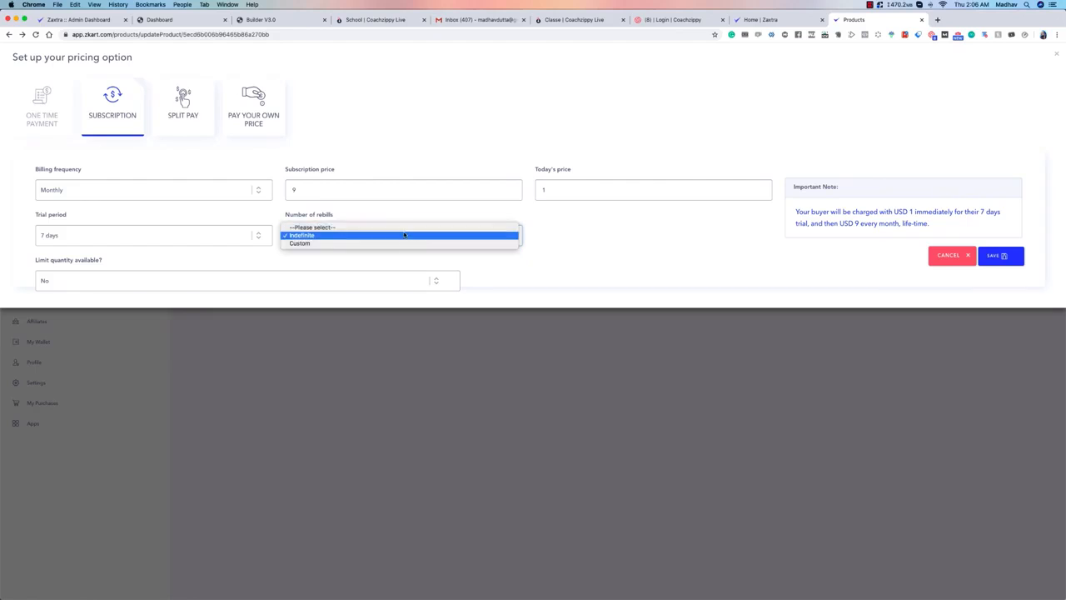
click(405, 242)
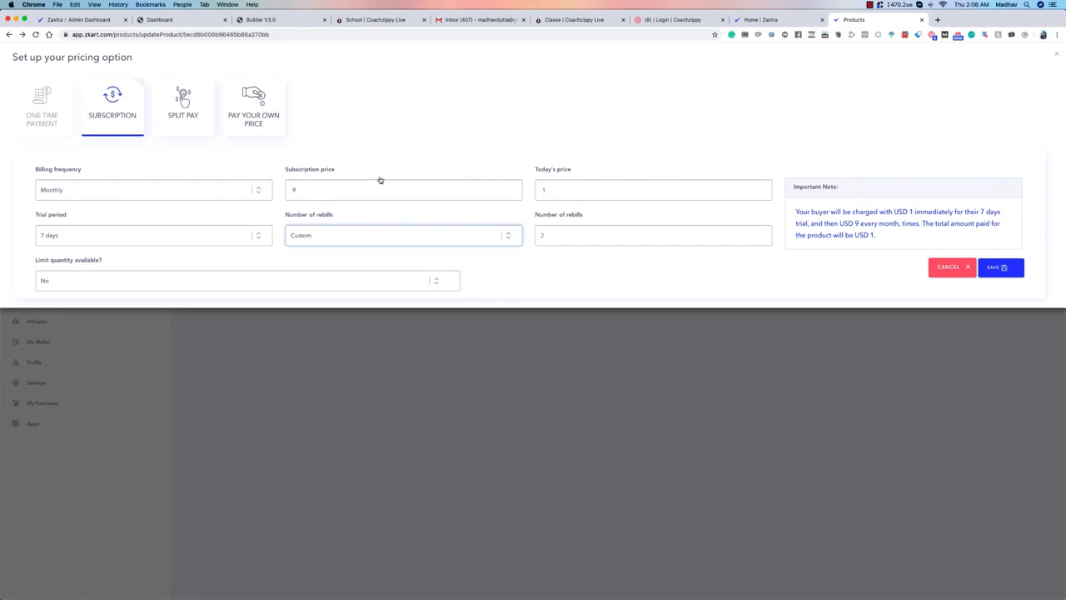
Step: Try a subscription price of 99 with a custom number of 12 rebills
click(329, 188)
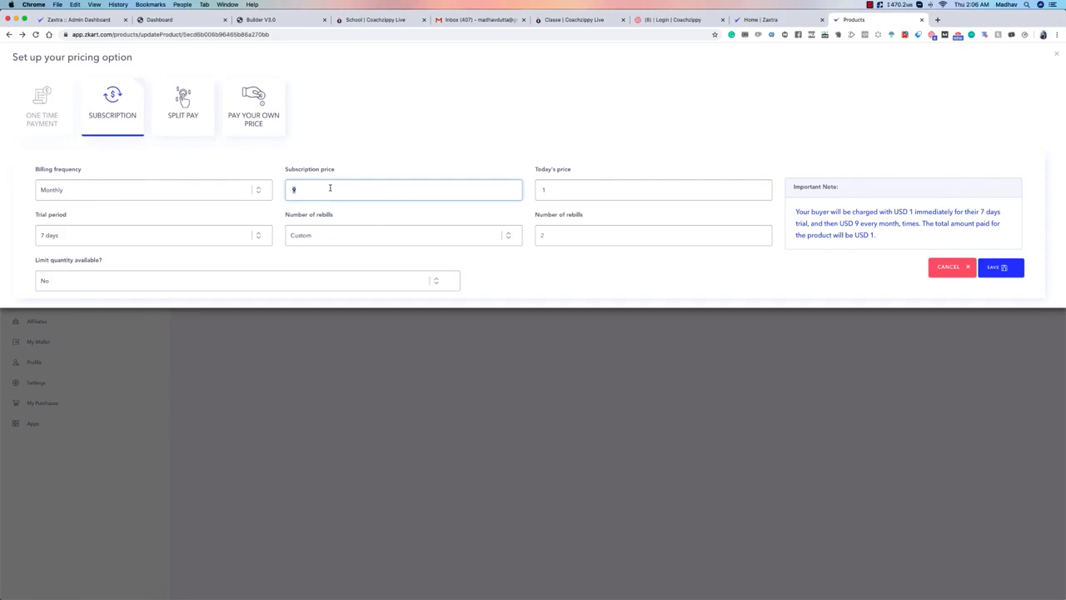
text(99)
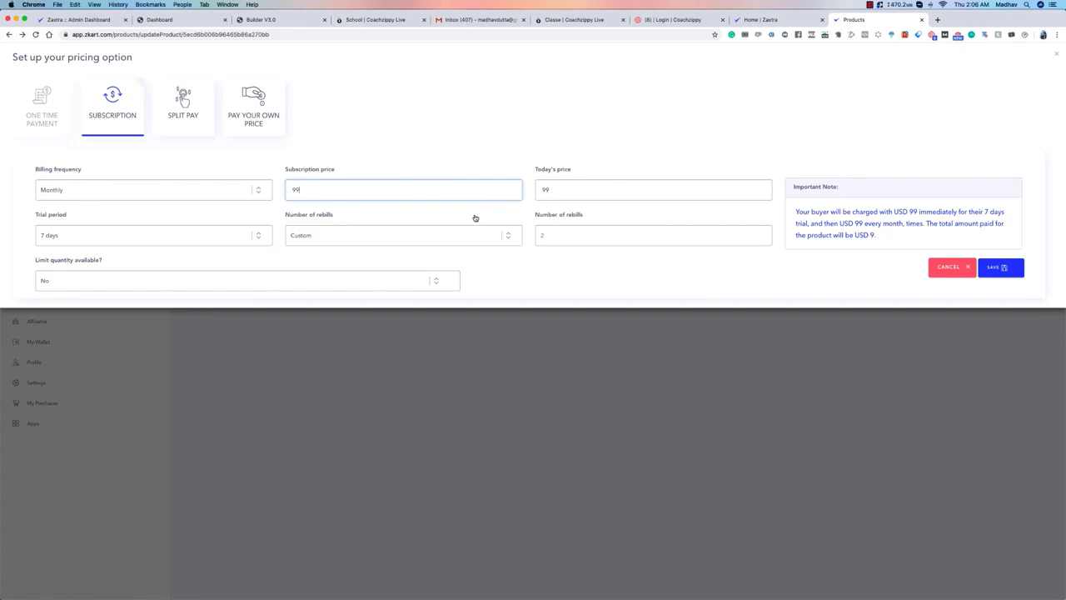
click(433, 236)
click(433, 236)
click(605, 234)
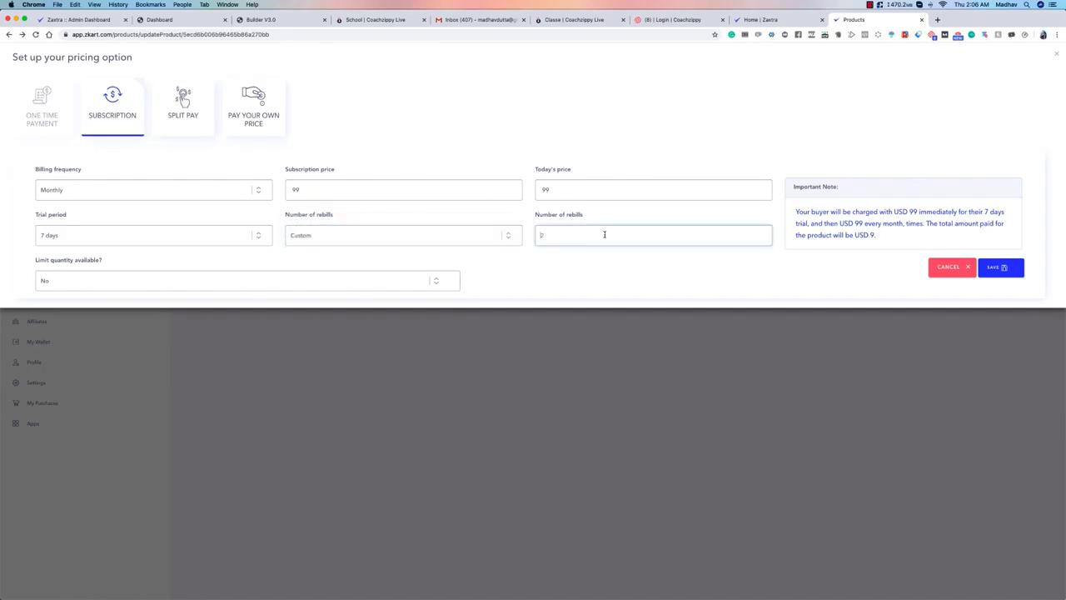
text(12)
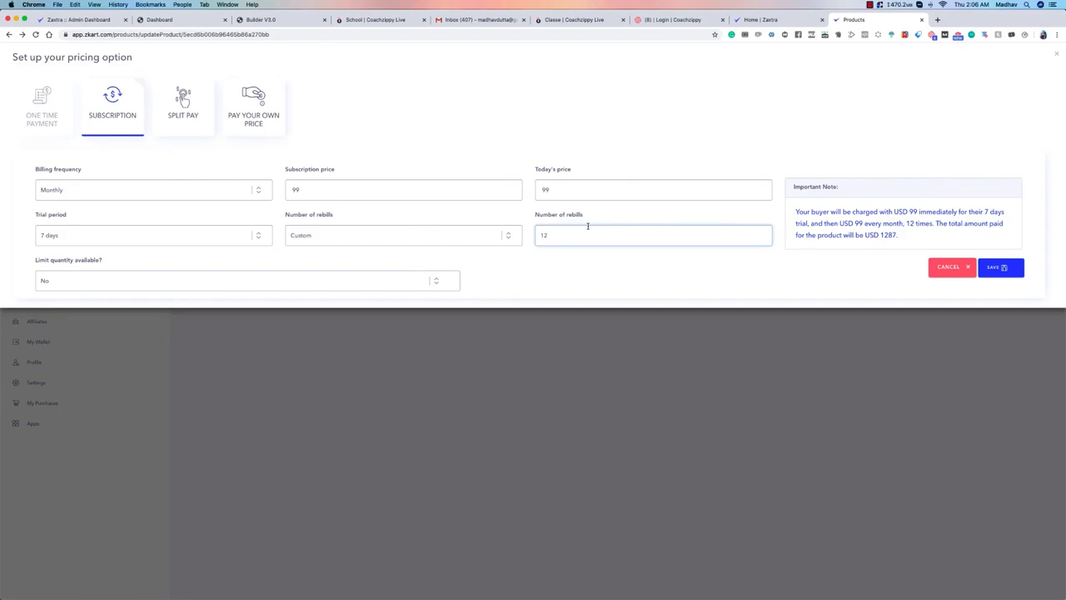
Step: Try 60 as the custom number of rebills and replace it with 0
double_click(540, 234)
text(60)
drag(592, 234, 472, 227)
text(0)
Step: Choose Indefinite rebills and set the subscription price to 9 with today's price at 1
click(464, 233)
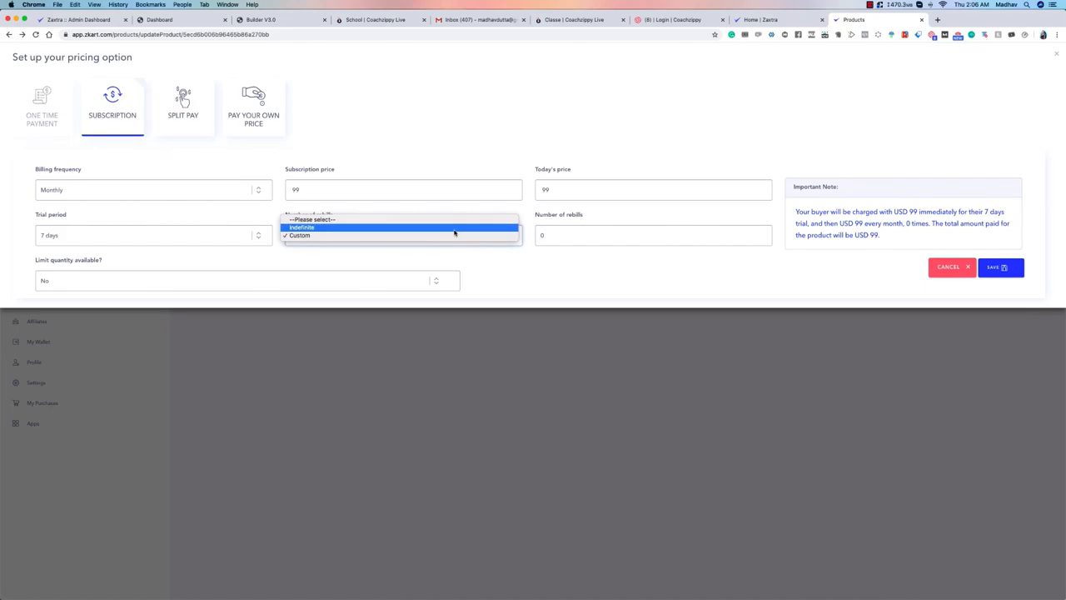
click(454, 230)
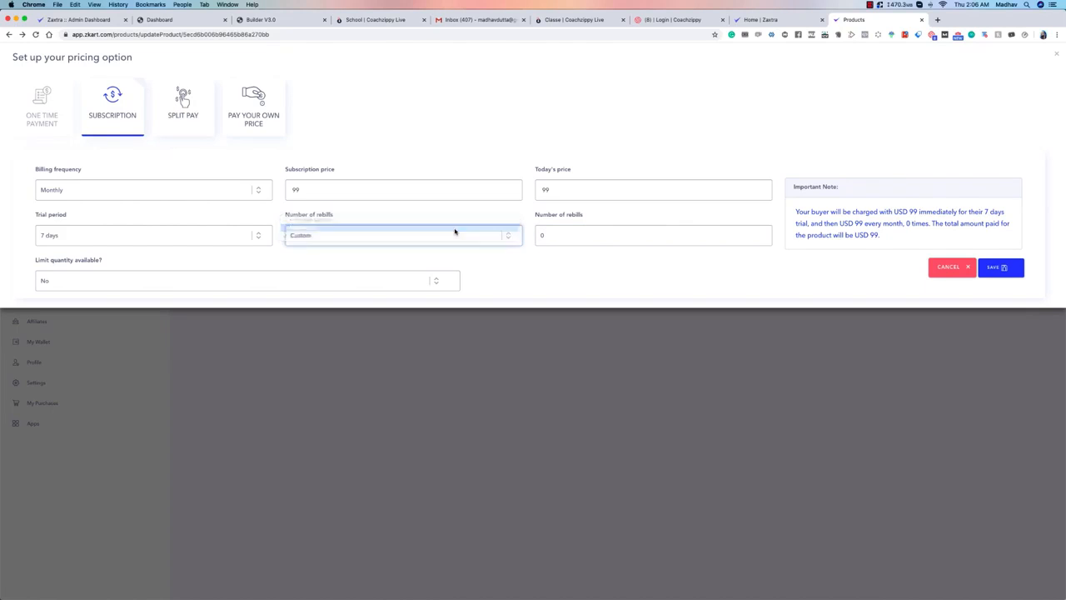
double_click(364, 193)
text(9)
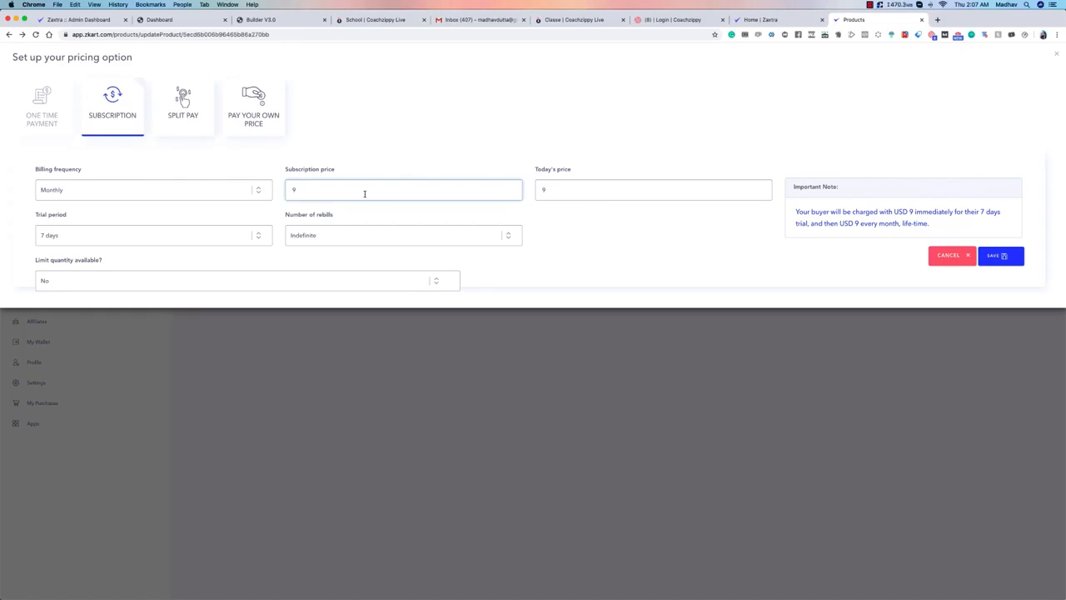
double_click(565, 188)
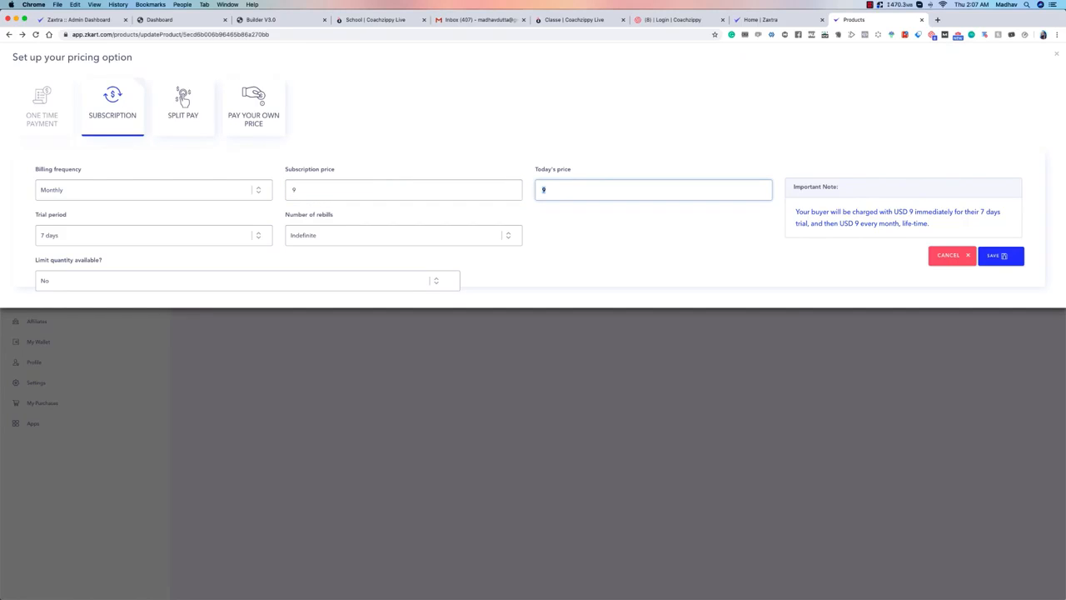
Step: Leave the quantity limit at No, set today's price to 0 and save the subscription pricing option
click(79, 274)
click(566, 269)
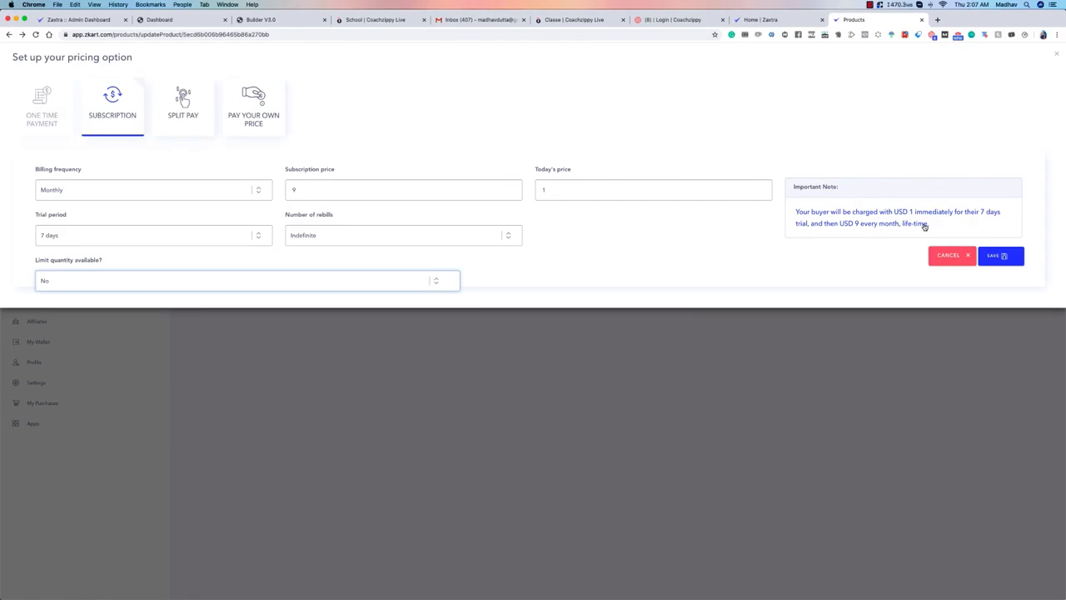
click(617, 197)
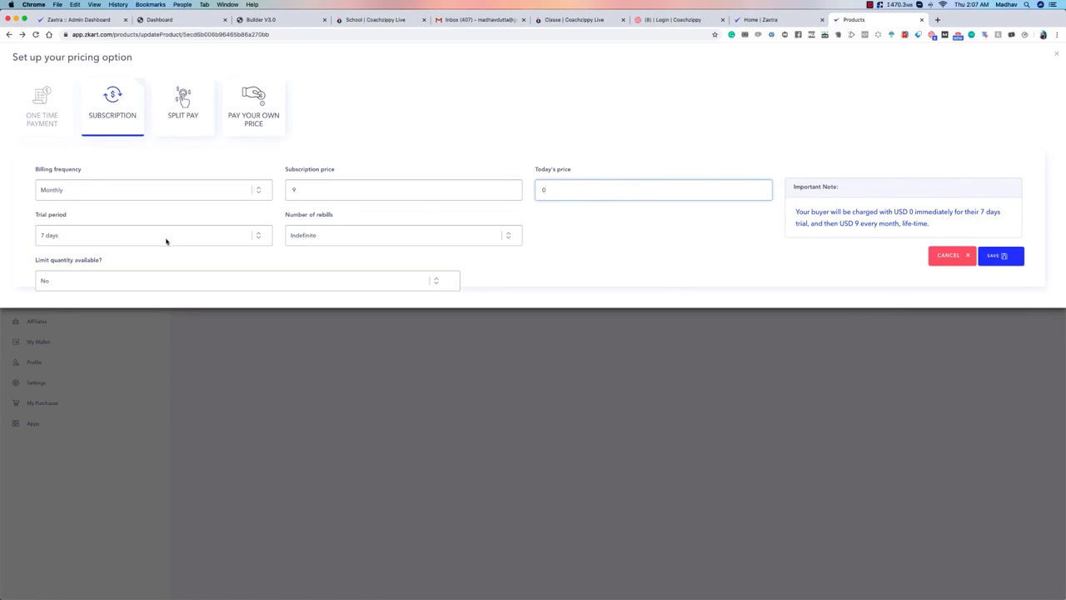
click(1016, 255)
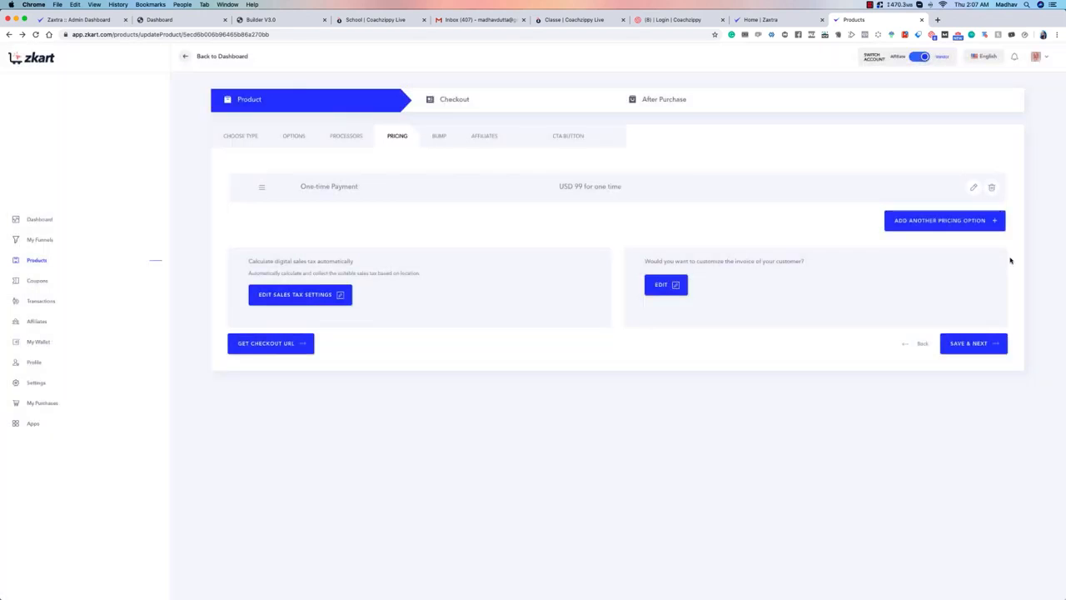
Step: Add another pricing option as Split Pay with a price of 35 and 3 payments including today
click(927, 257)
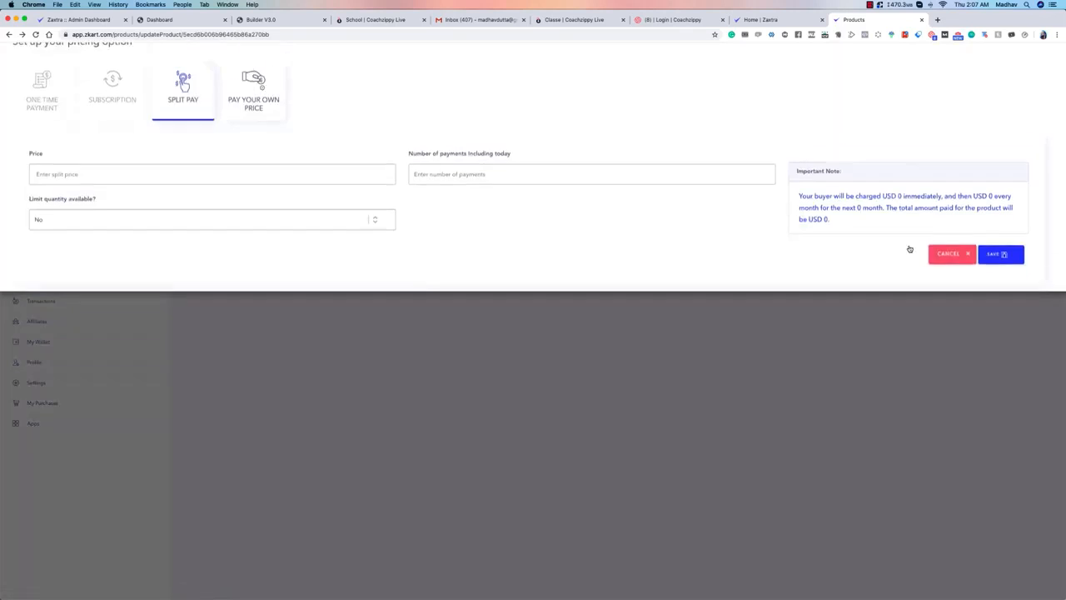
click(131, 186)
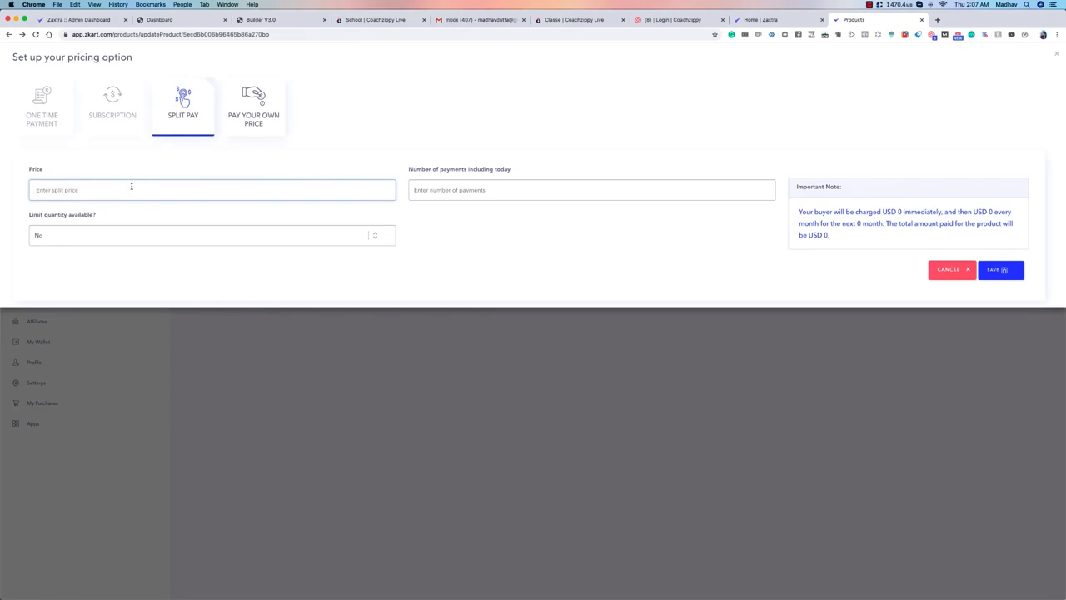
text(30)
key(BackSpace)
text(5)
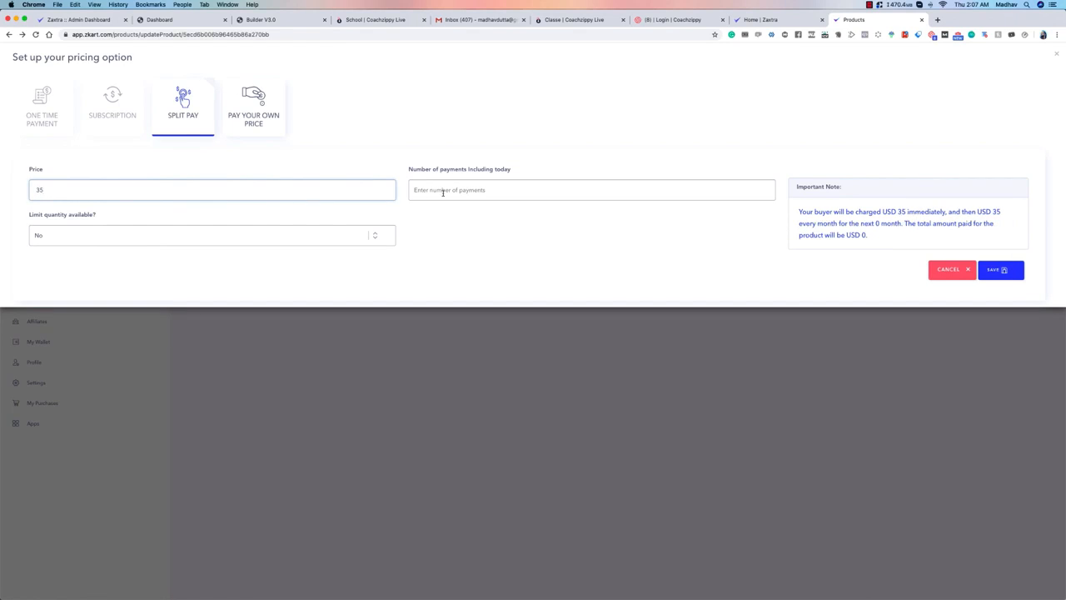
click(443, 192)
text(3)
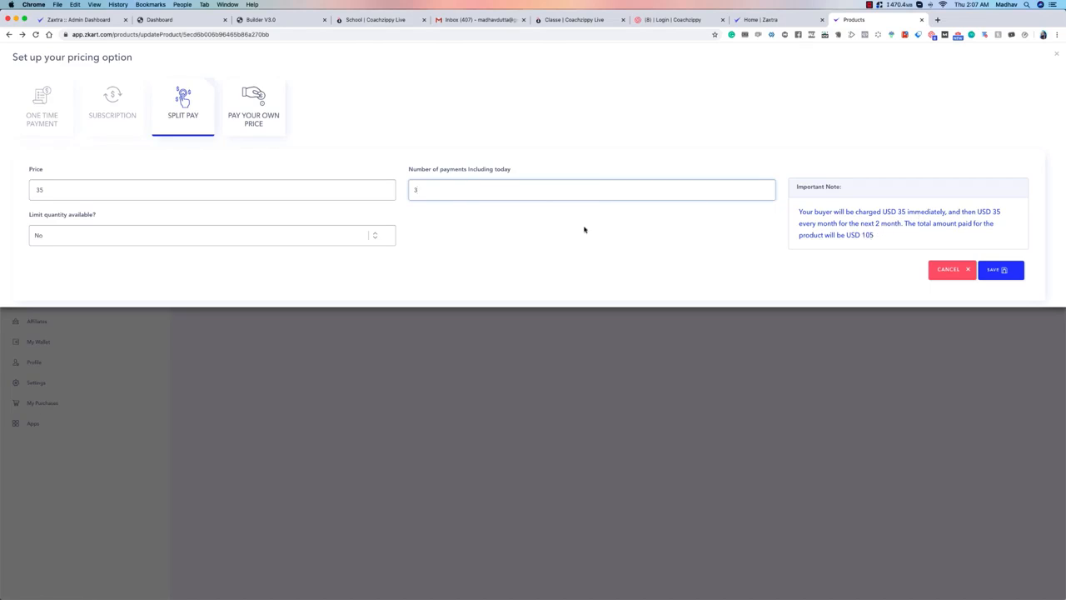
Step: Set the split price to 40, re-enter 3 as the number of payments and save the split pay option
double_click(70, 191)
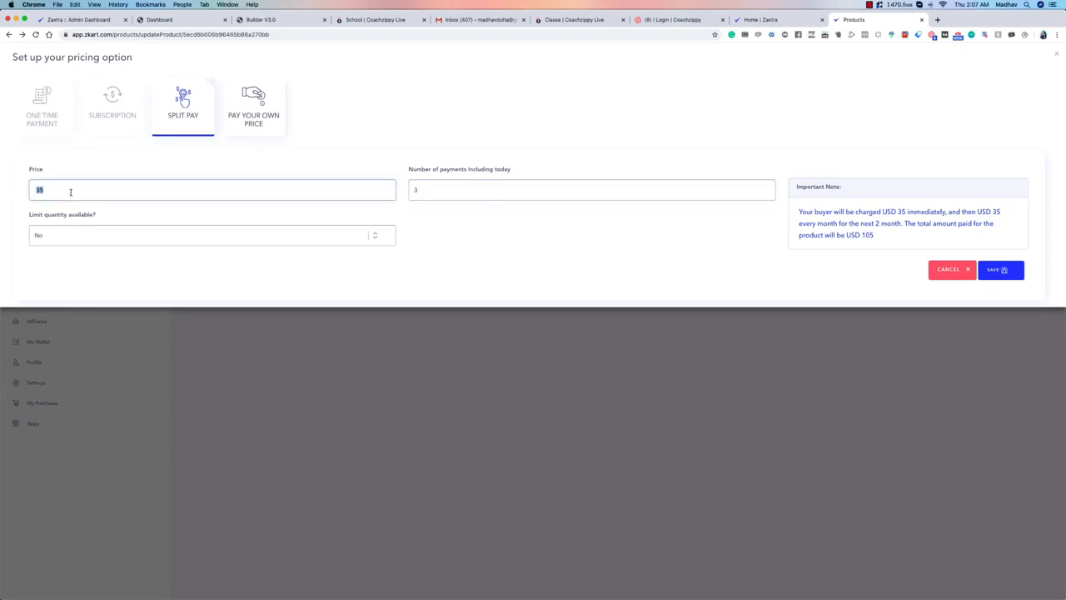
text(40)
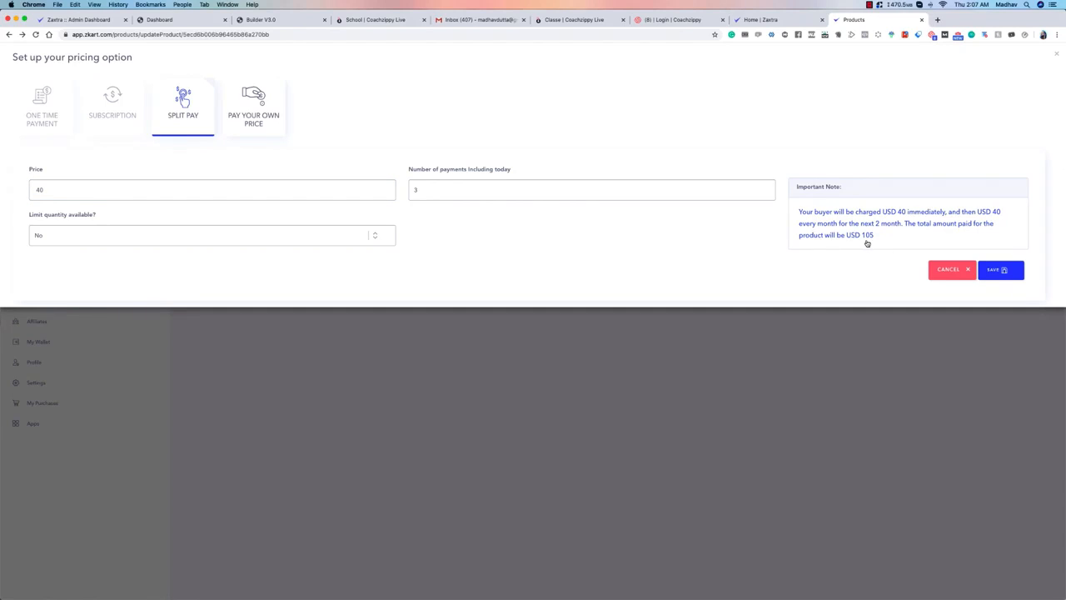
click(530, 193)
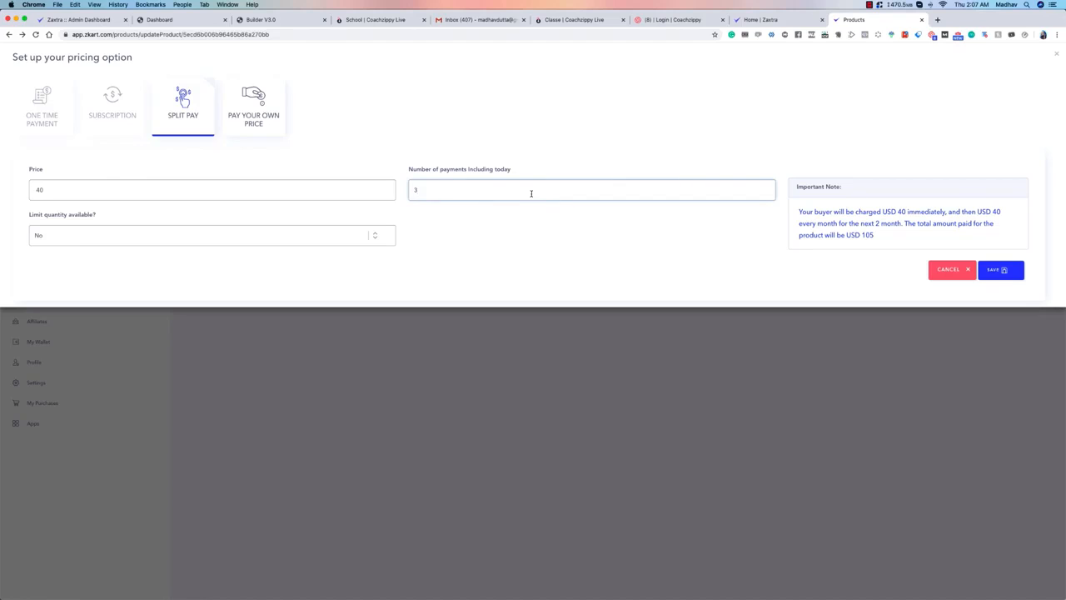
key(BackSpace)
text(3)
click(884, 267)
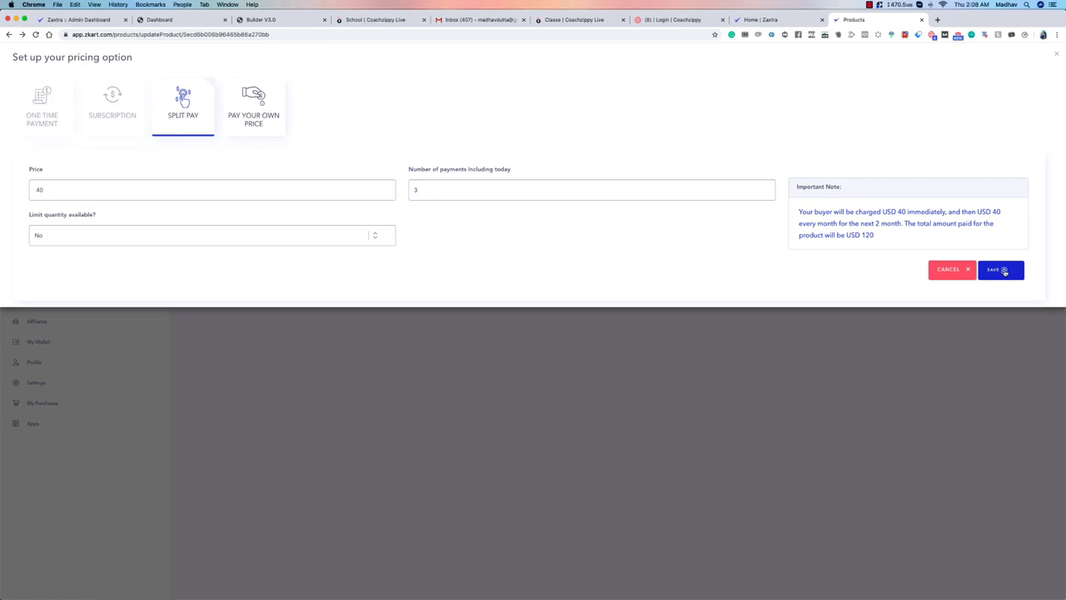
click(1004, 271)
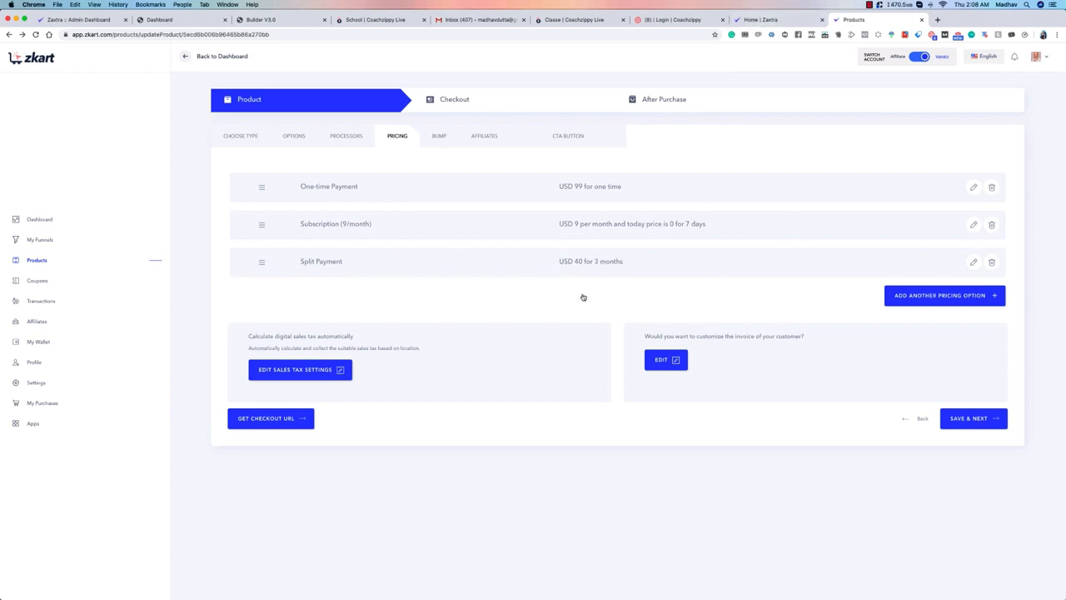
Step: Open the product's sales tax settings and remove the CGST and SGST tax entries
click(302, 374)
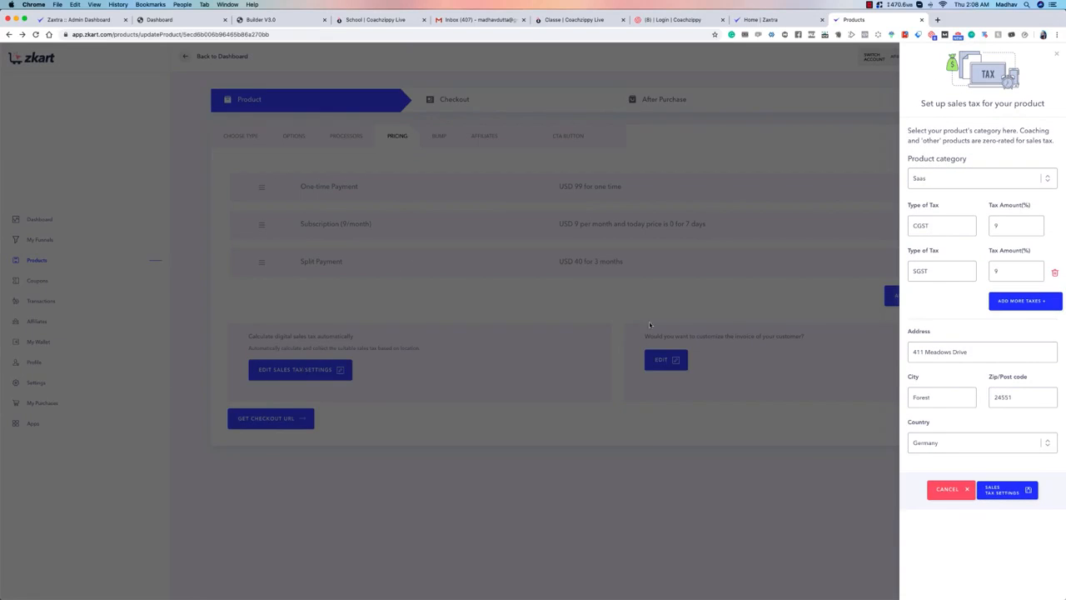
click(1054, 272)
click(1054, 232)
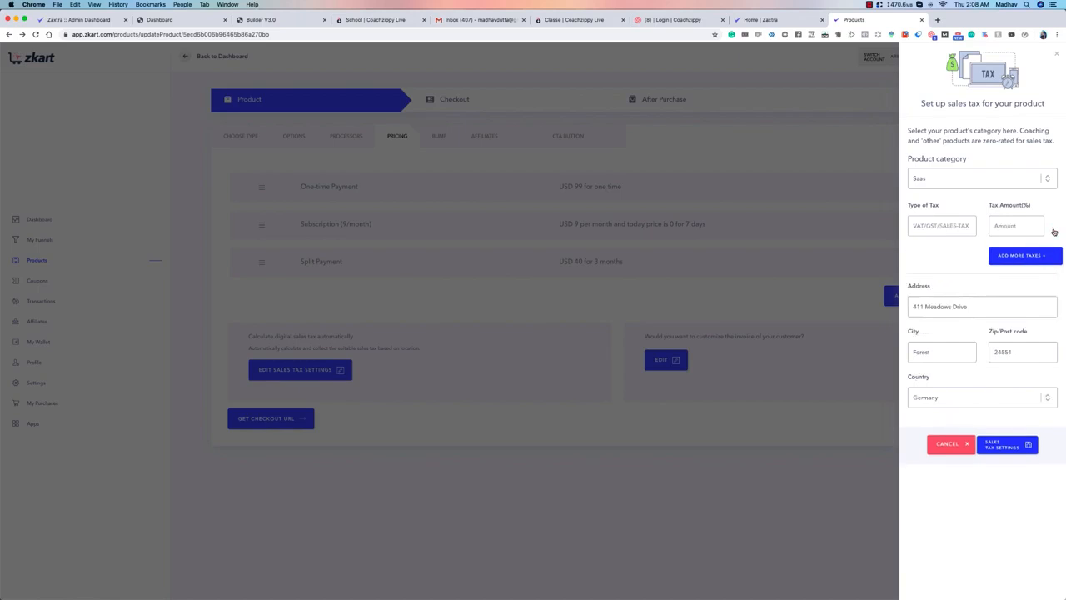
Step: Enter VAT at 8% as the tax, keep Saas as the product category and save the sales tax settings
click(936, 225)
text(VAT)
click(1010, 228)
text(8)
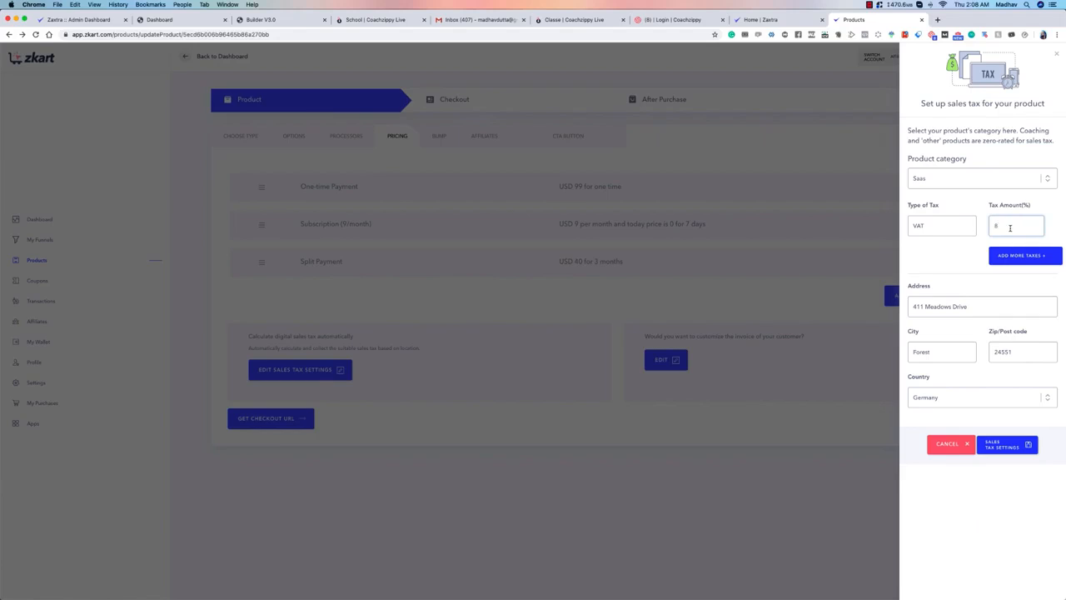
click(952, 177)
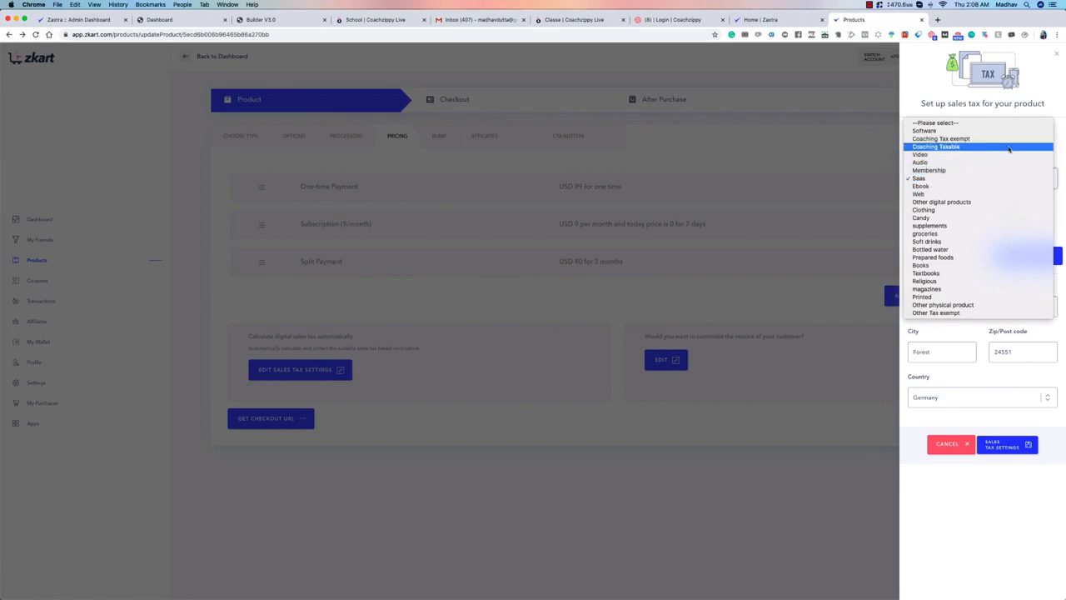
click(962, 176)
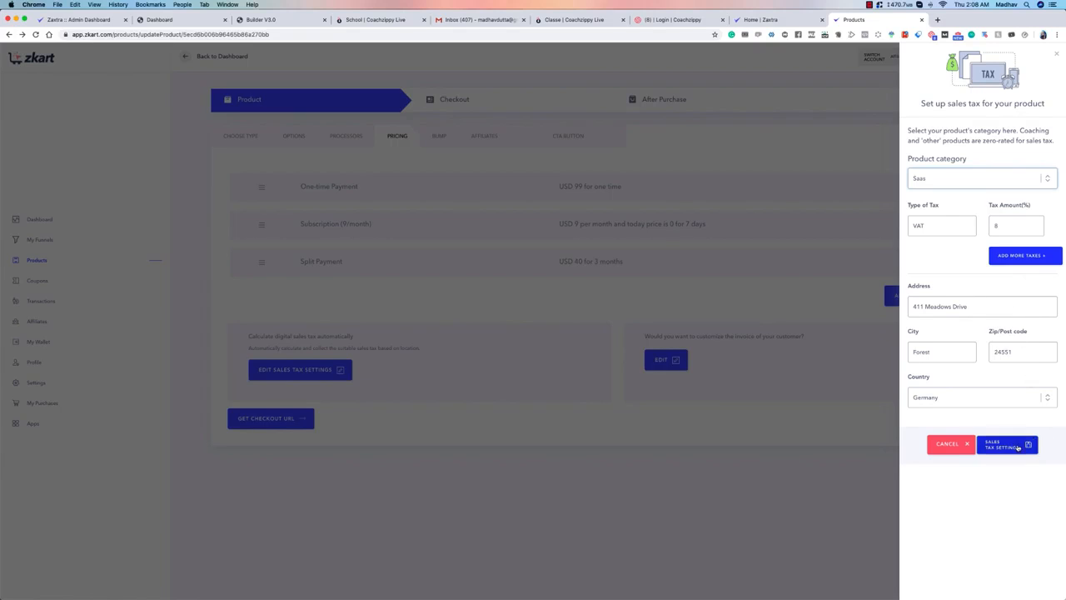
click(1018, 447)
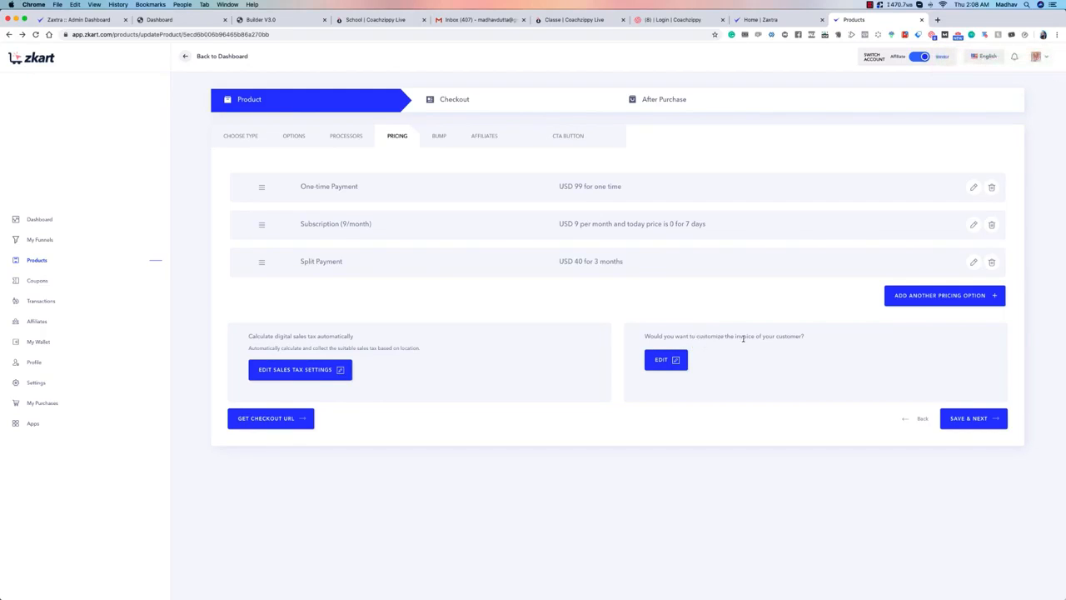
Step: Open the customer invoice customization and insert a comma after "Hey" in the invoice message
click(671, 359)
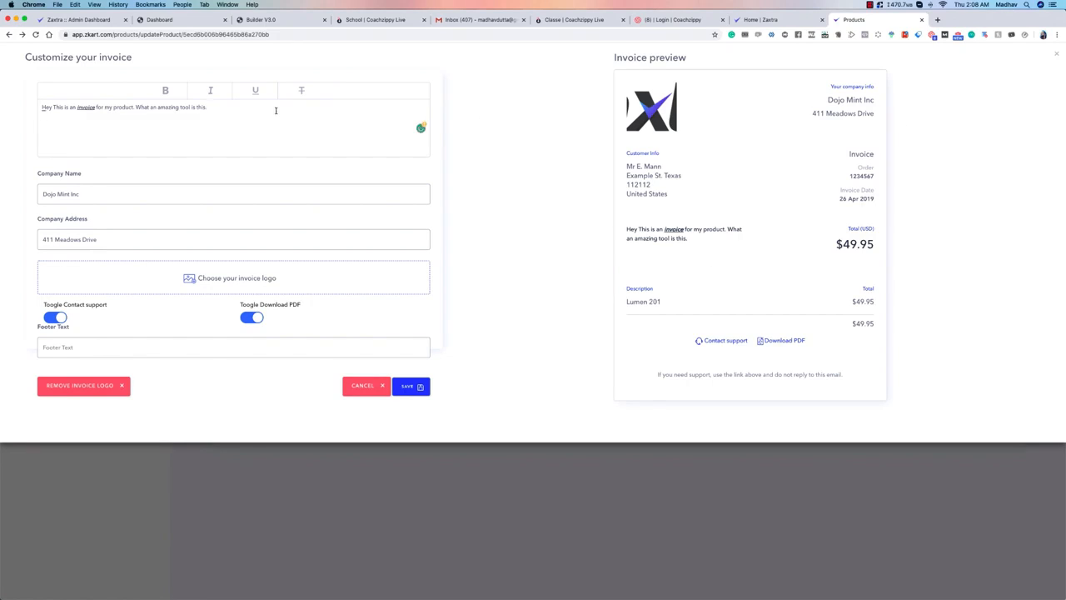
mouse_move(52, 108)
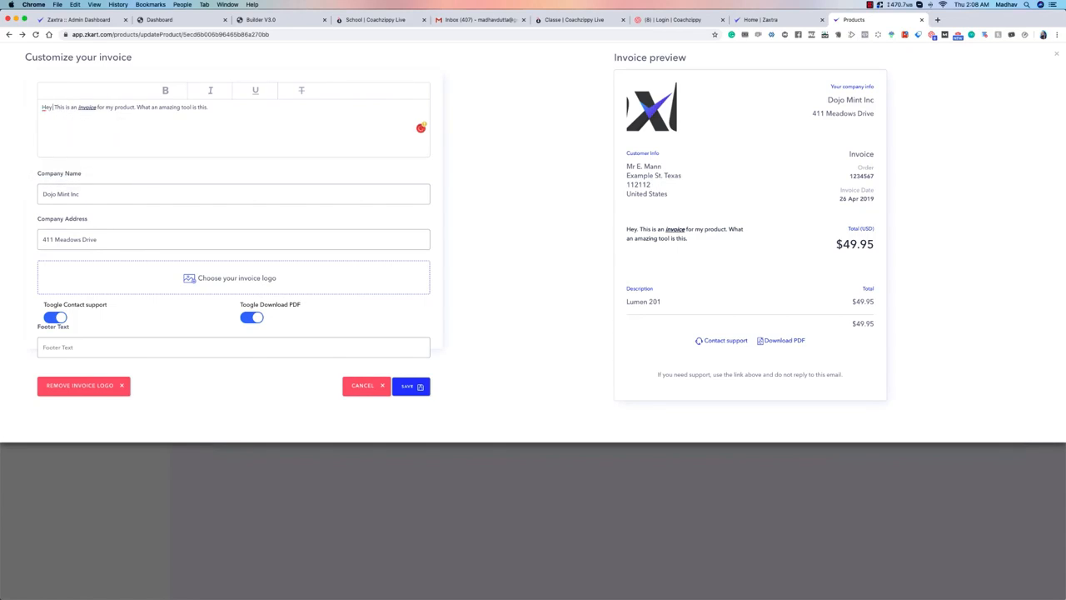
text(,)
Step: Try filler text at the end of the invoice message and delete it
drag(628, 227, 688, 241)
click(700, 244)
text(dfgdgd gd gdf dgdf gdgdfgdgdfgdfgdfgdfgdfgdfgdfgdfg)
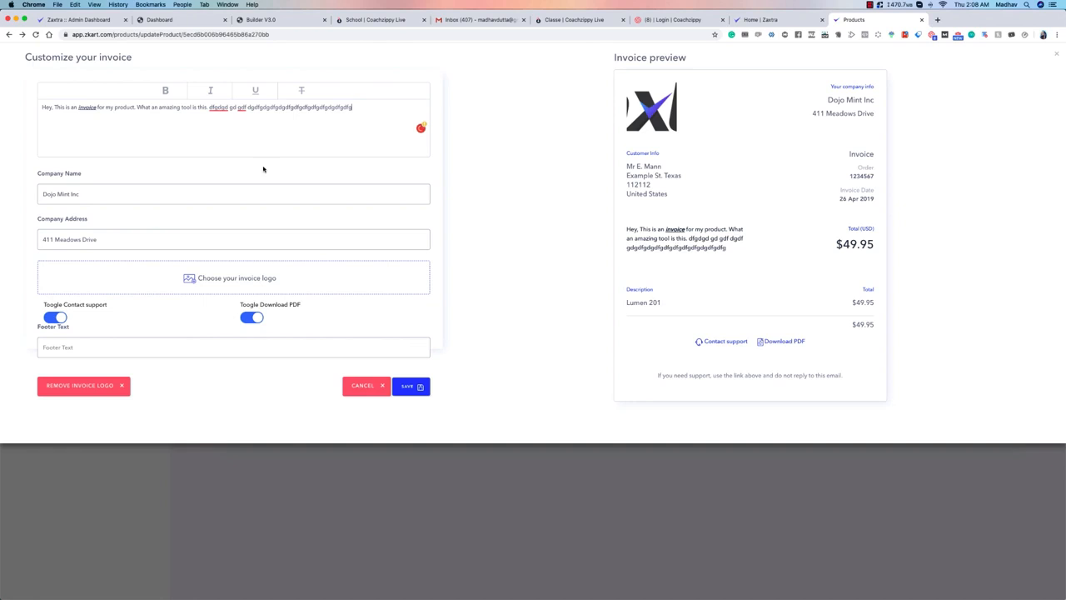
shift+click(209, 108)
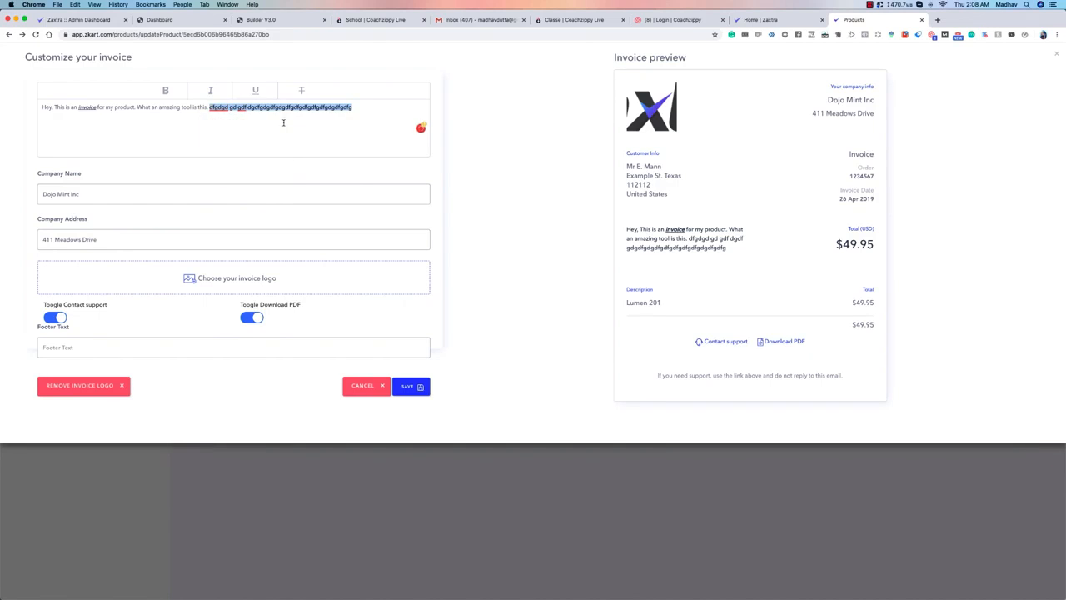
key(BackSpace)
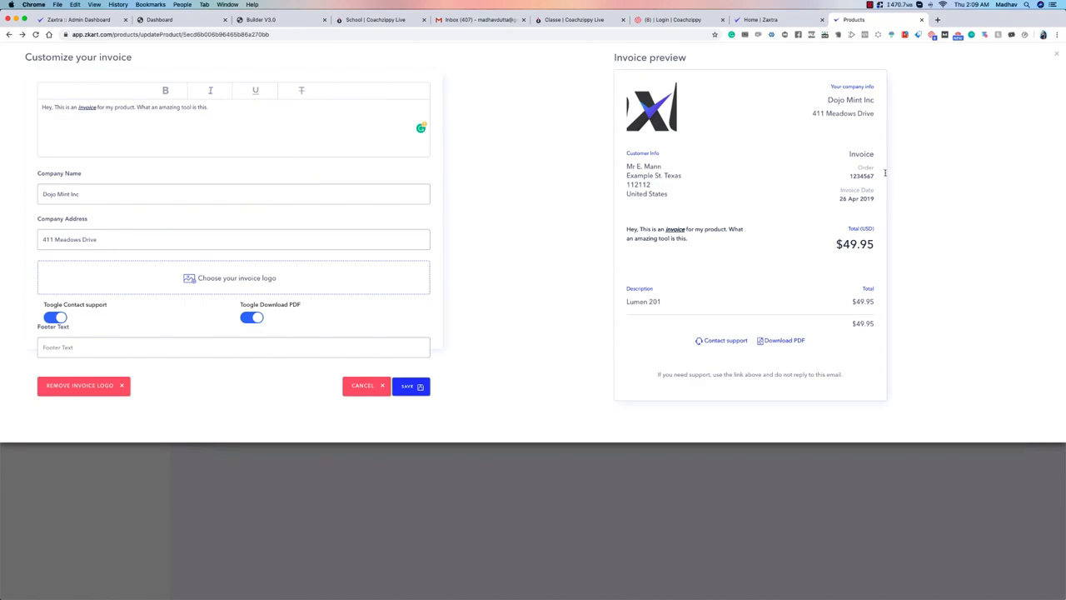
Step: Try filler text as the invoice footer and clear it
click(73, 345)
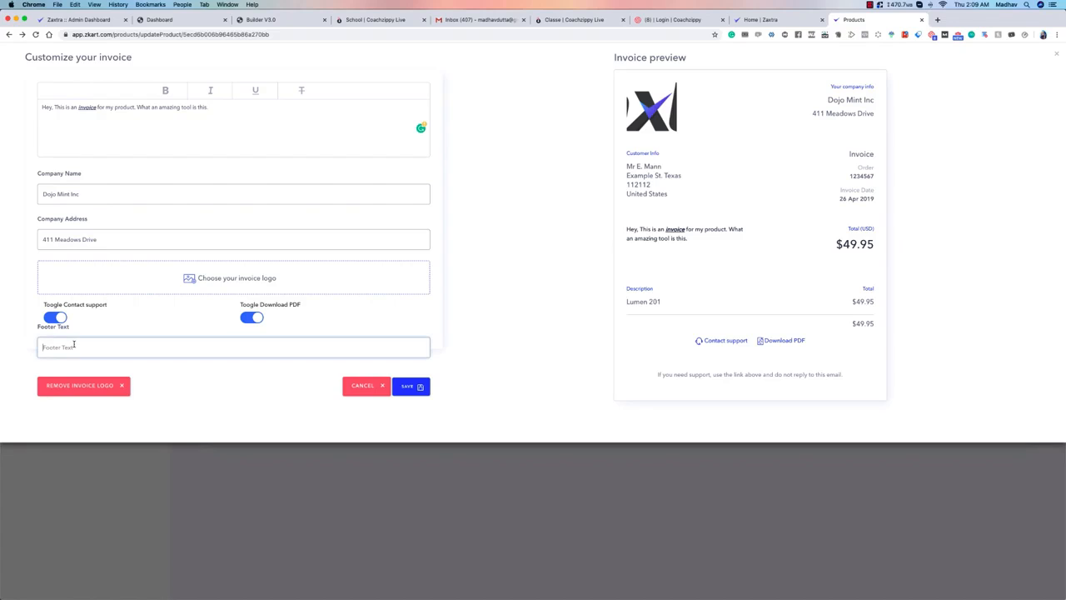
text(fdgdgdf dgdfgg)
key(super+a)
key(BackSpace)
Step: Try extra filler characters at the end of the invoice's company name and remove them
click(104, 193)
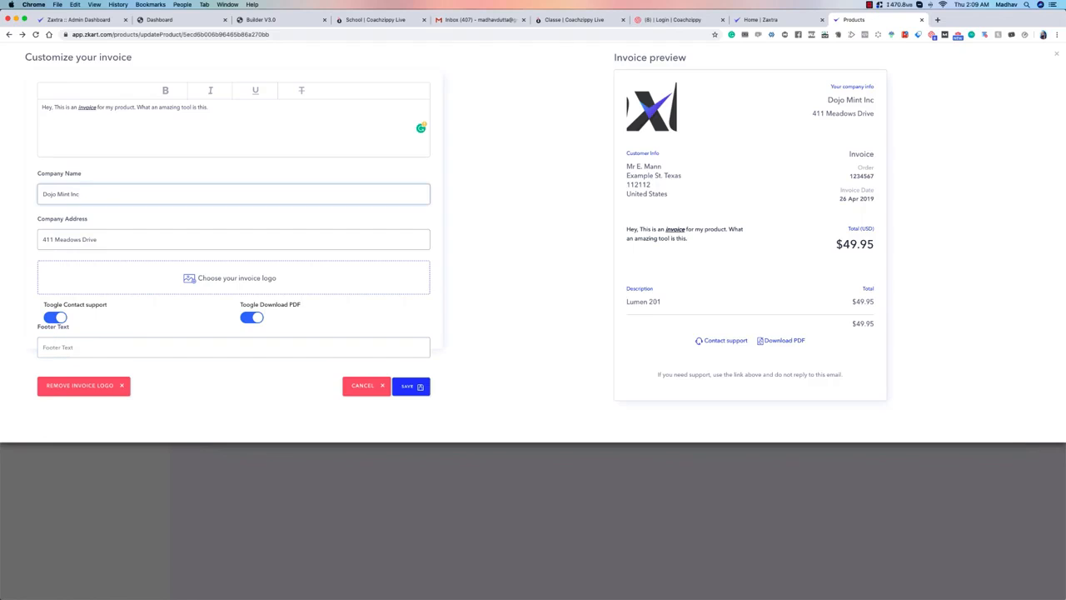
text(sdfsdfs)
drag(128, 202, 79, 197)
key(BackSpace)
Step: Upload Coachzippy-Logo.png as the invoice logo and crop it to the part around the letter "o"
click(189, 280)
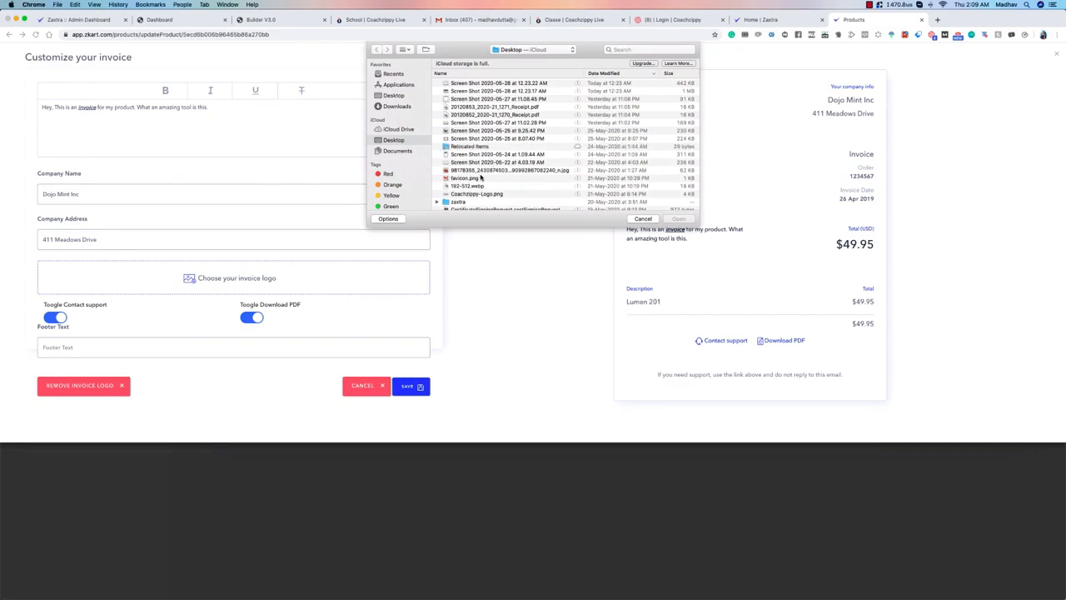
scroll(483, 178, down, 5)
click(471, 117)
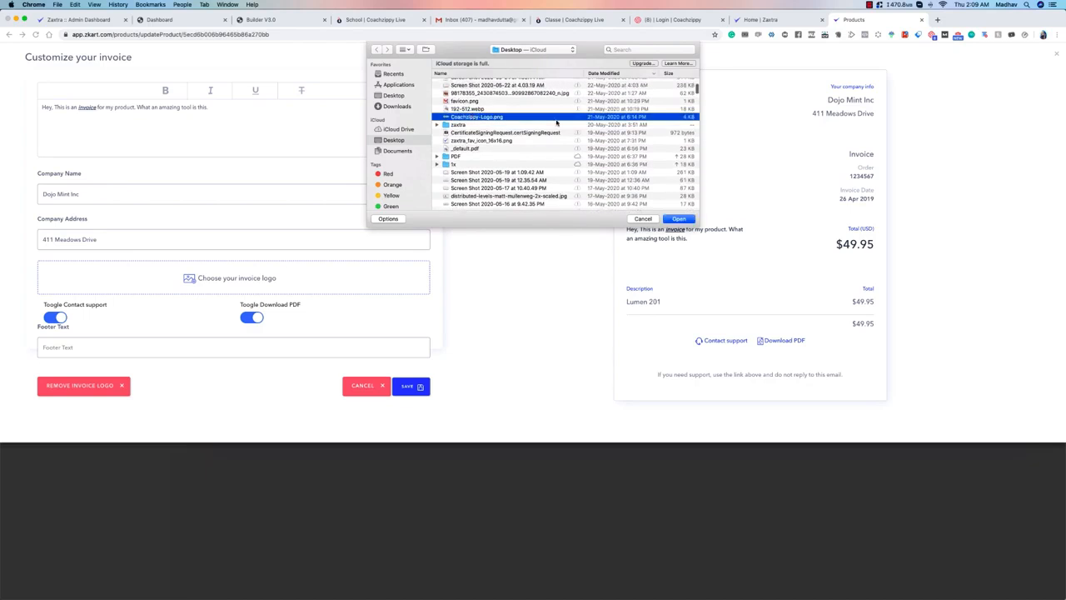
key(space)
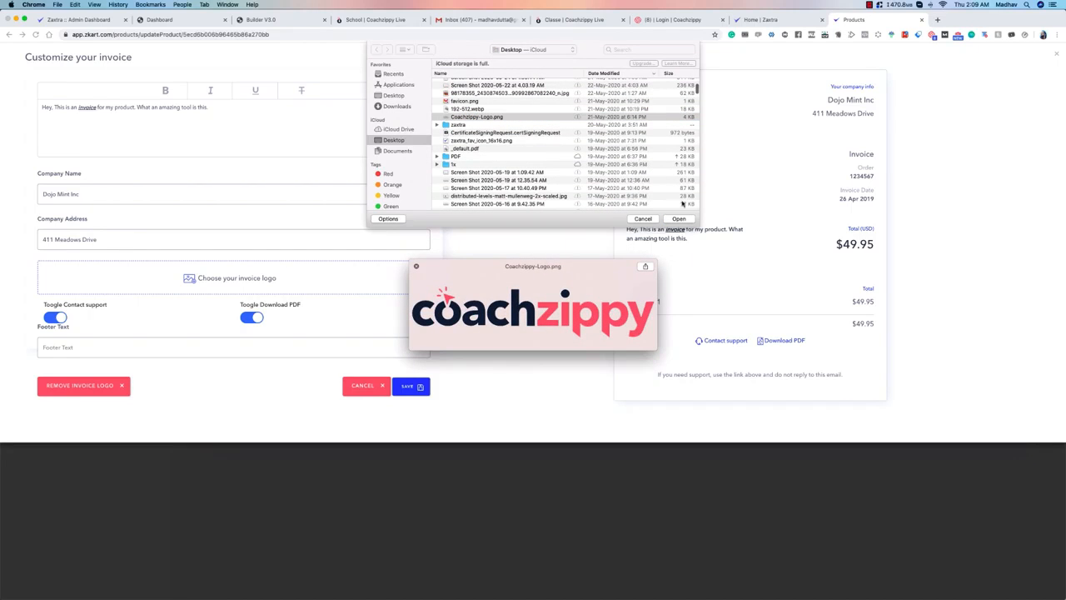
click(688, 219)
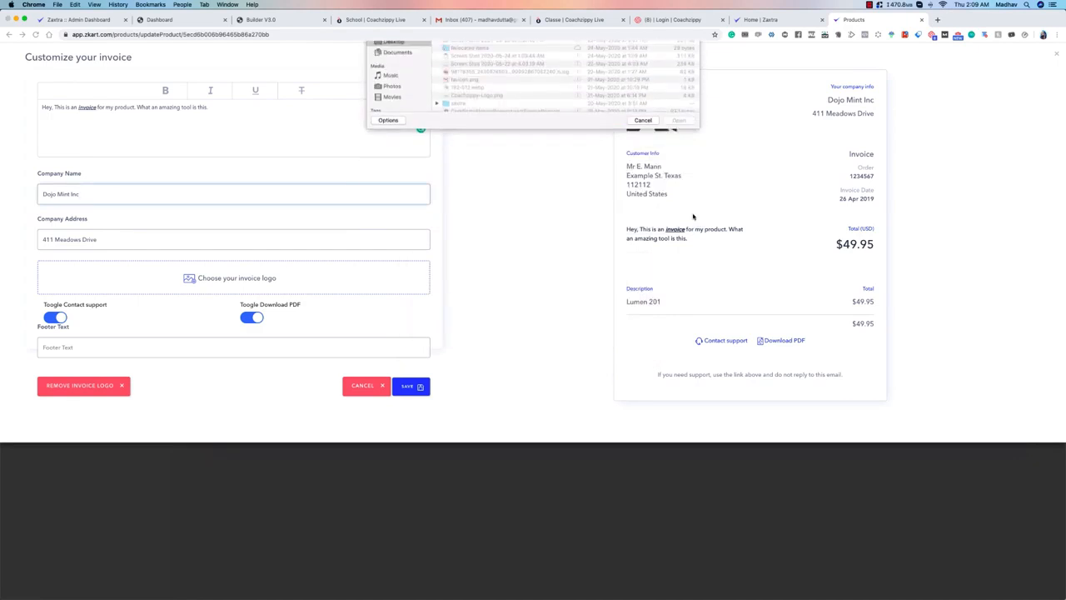
double_click(490, 196)
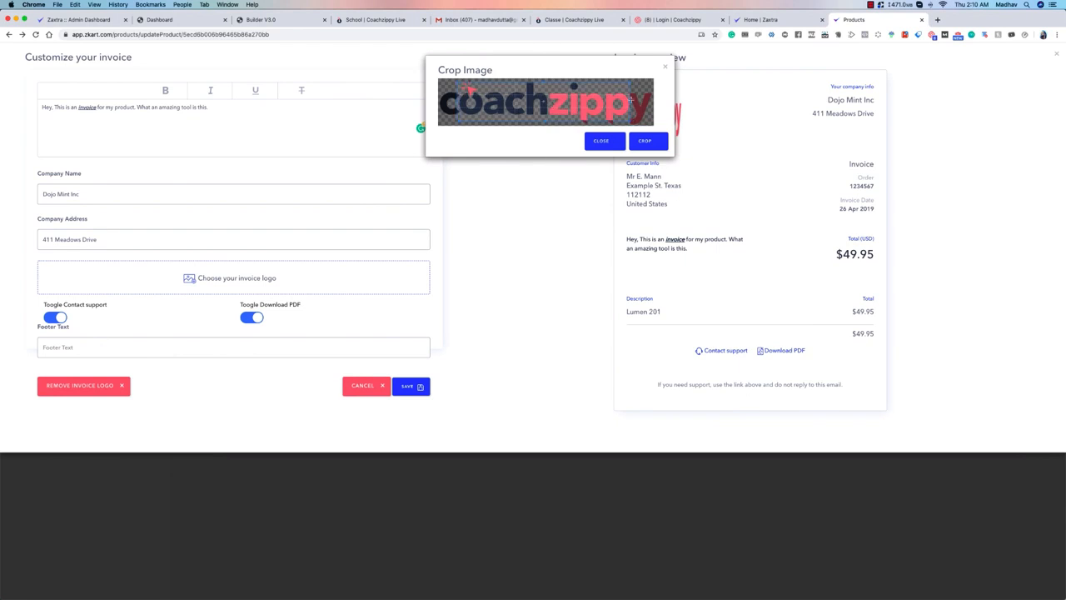
drag(629, 100, 486, 129)
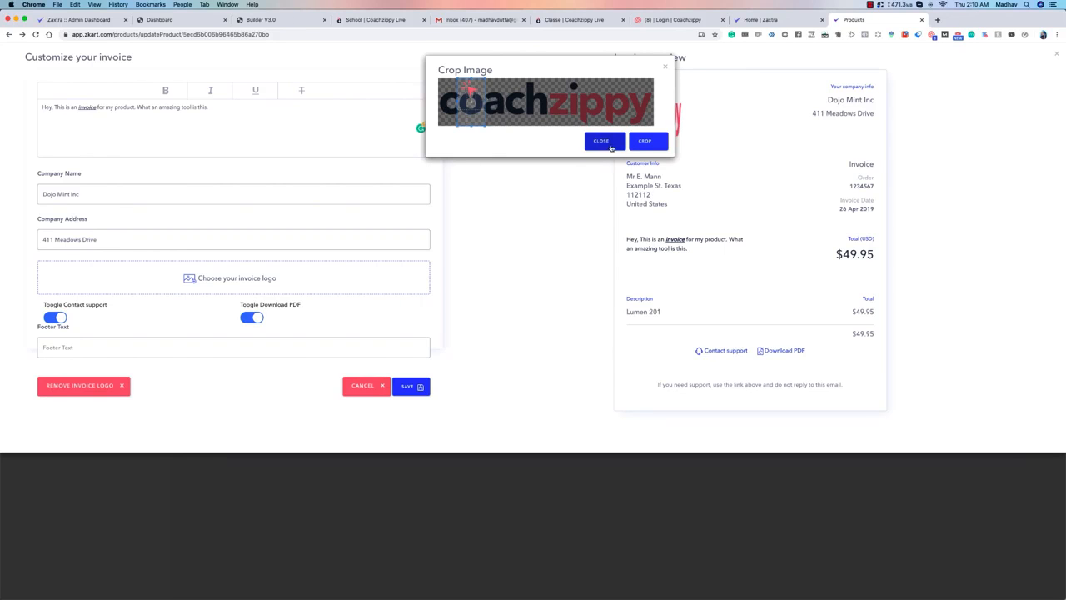
click(646, 140)
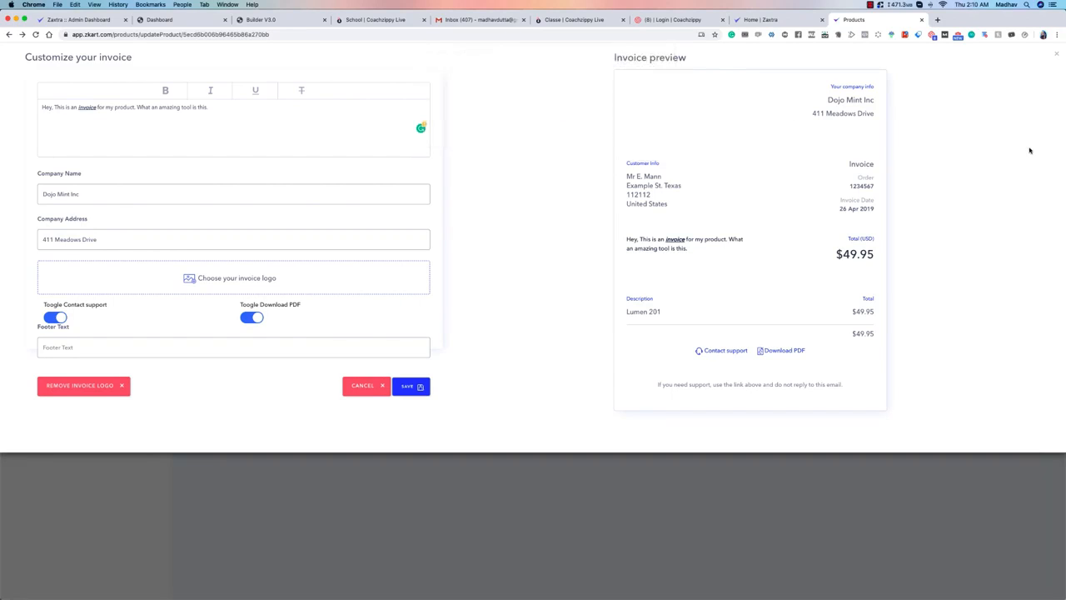
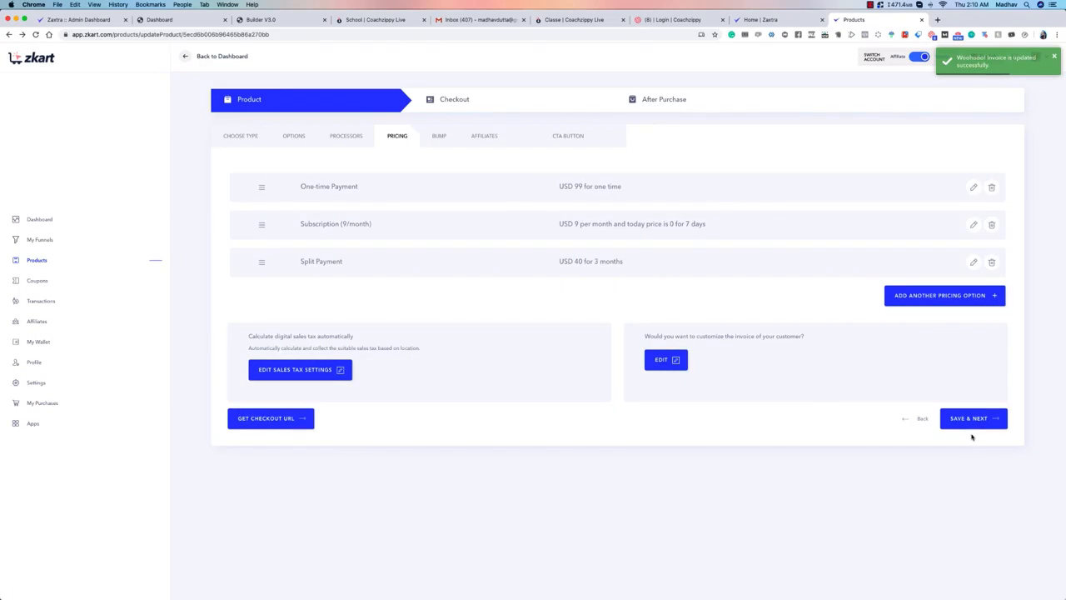
Step: Save the pricing options and review the order bump's checkbox label, savings headline and description in the bump offer setup
click(969, 419)
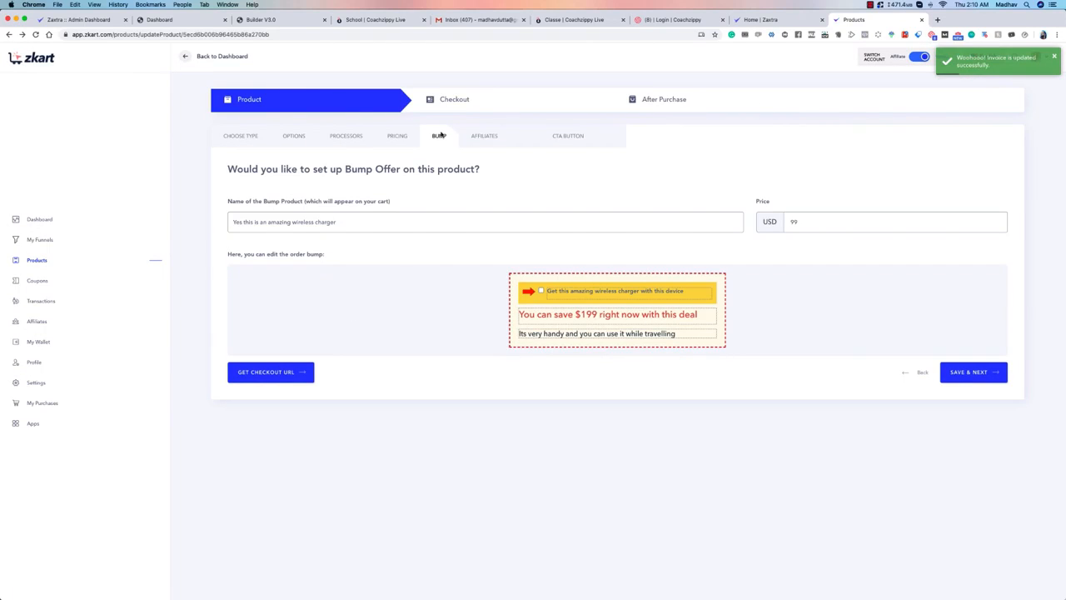
drag(336, 170, 423, 172)
click(423, 171)
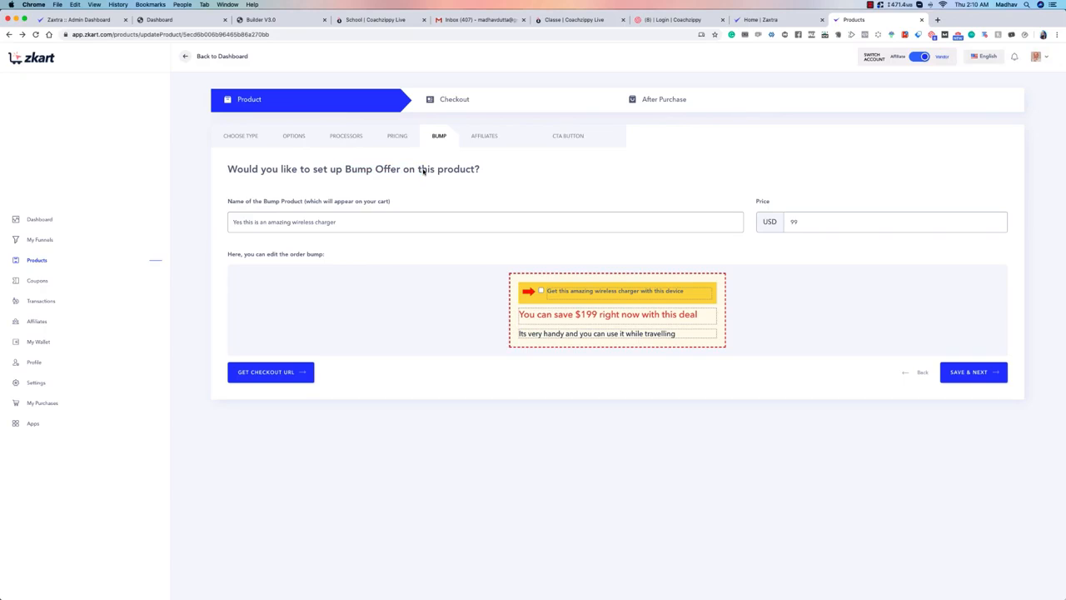
double_click(580, 292)
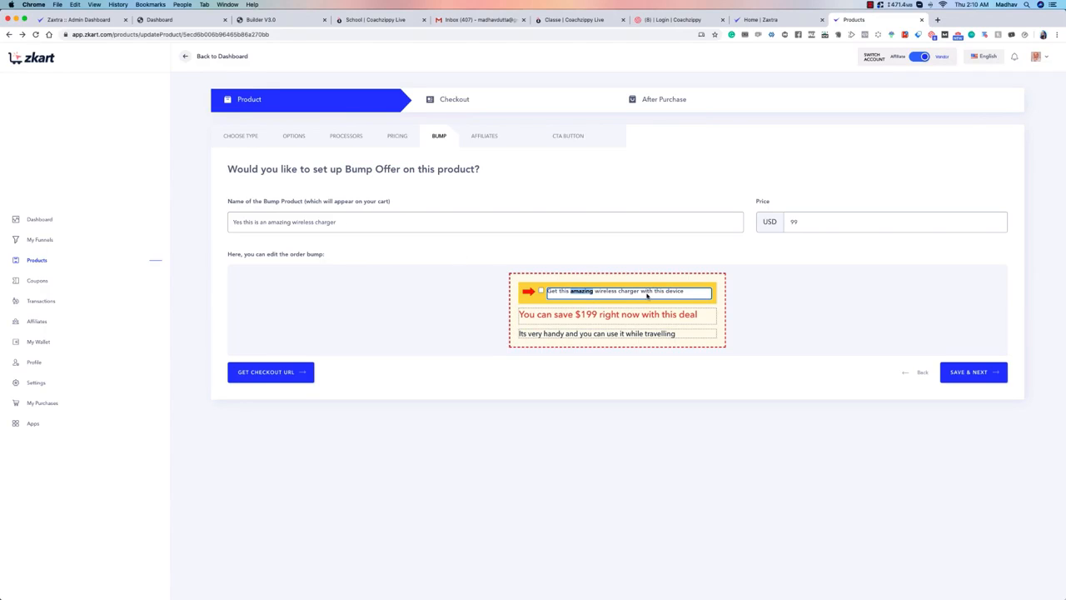
drag(647, 294, 686, 295)
click(685, 295)
click(634, 315)
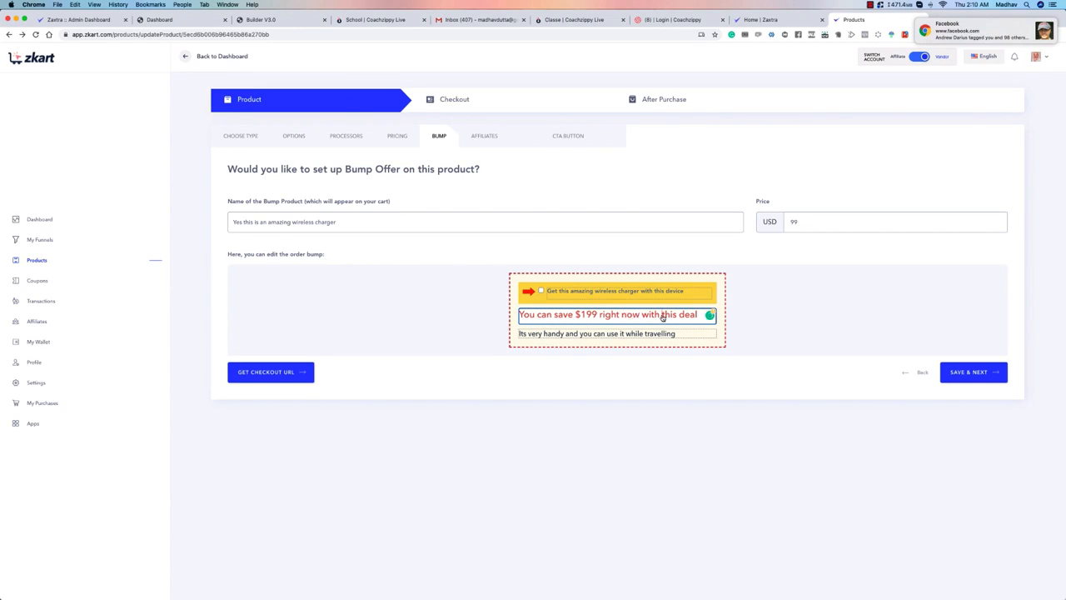
click(664, 334)
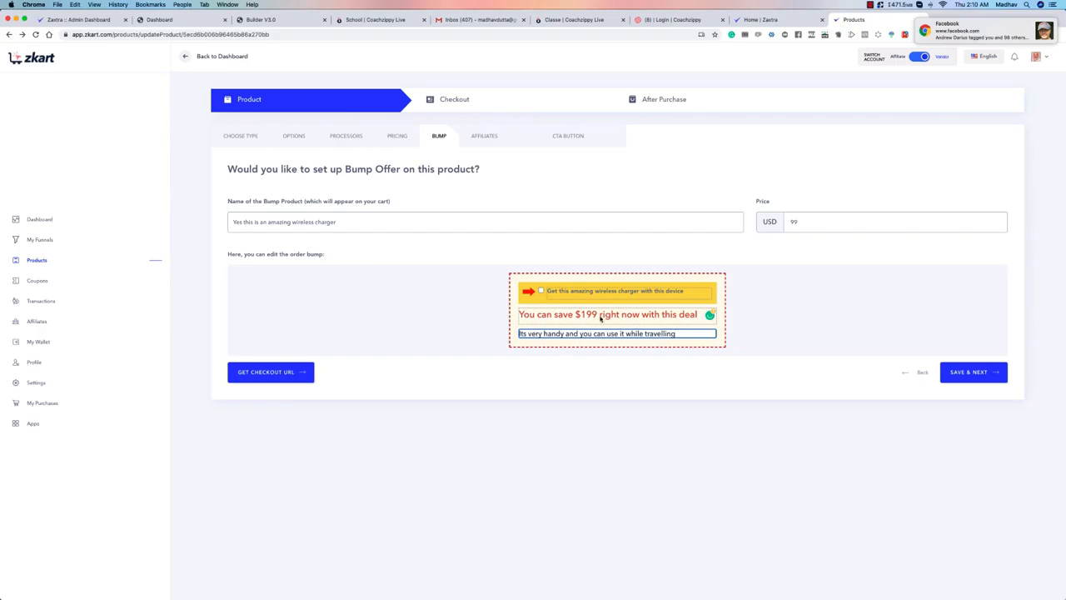
click(765, 253)
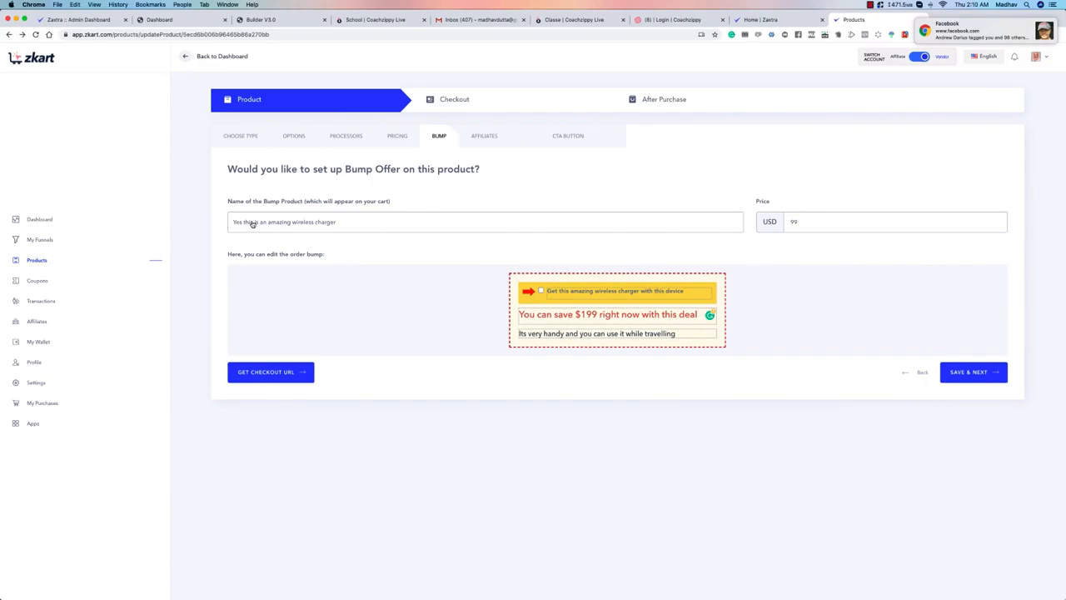
Step: Set the bump product's price to USD 1.99 and save the bump offer
double_click(813, 223)
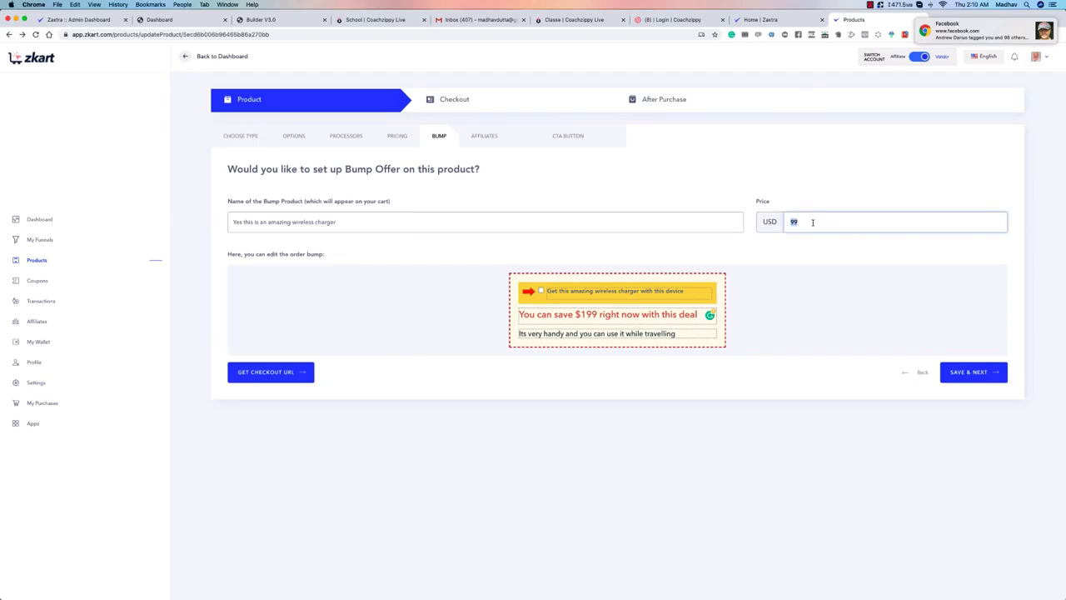
text(1.)
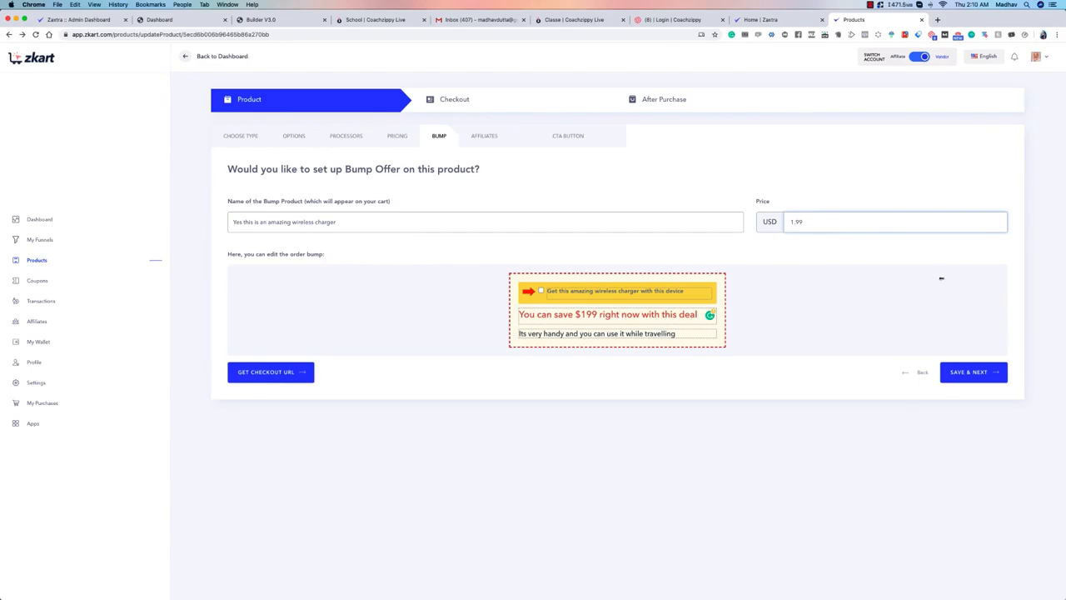
click(969, 372)
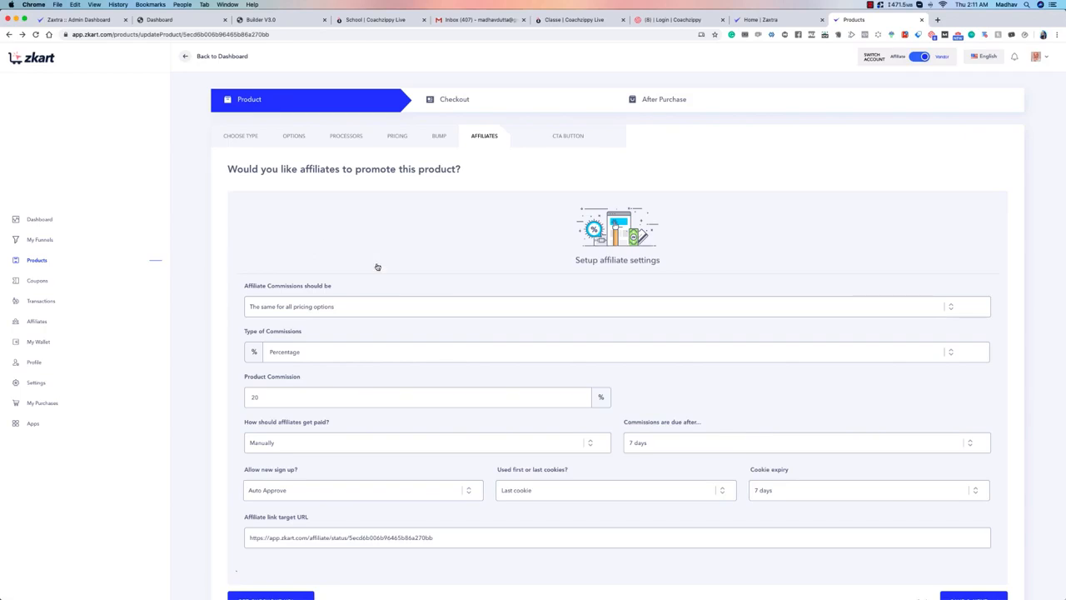
Step: Set the affiliate cookie expiry to 360 days and keep commissions due after 7 days
scroll(378, 267, down, 1)
scroll(234, 182, up, 1)
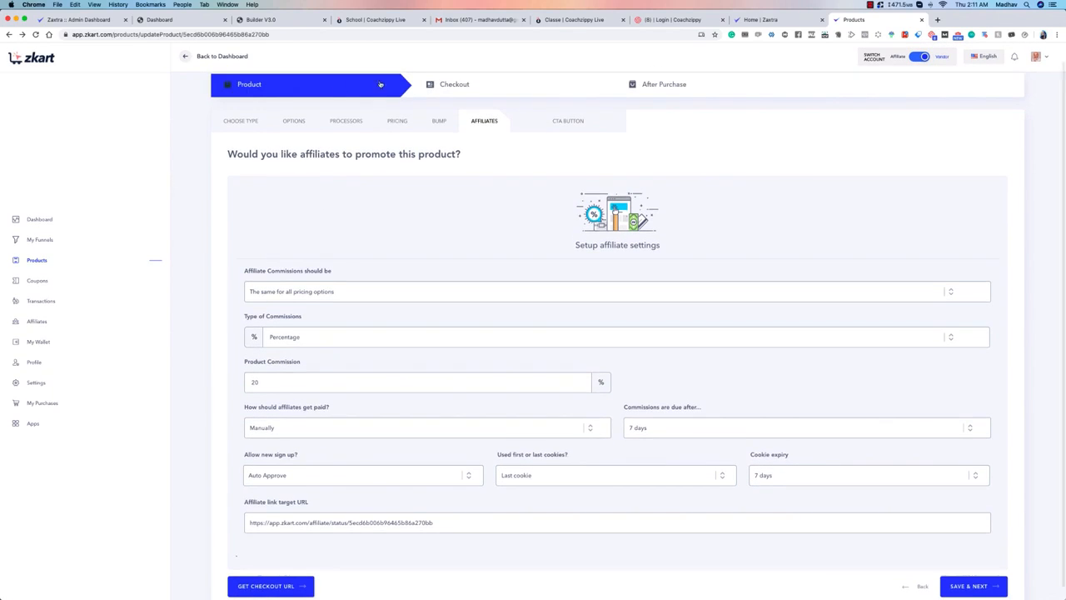
scroll(267, 324, down, 1)
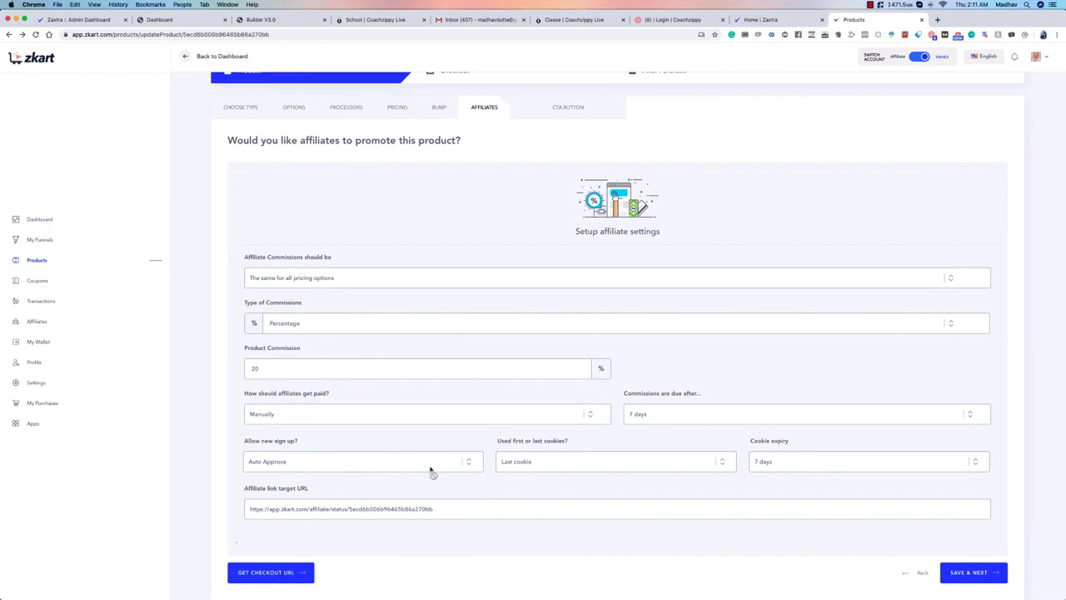
click(779, 464)
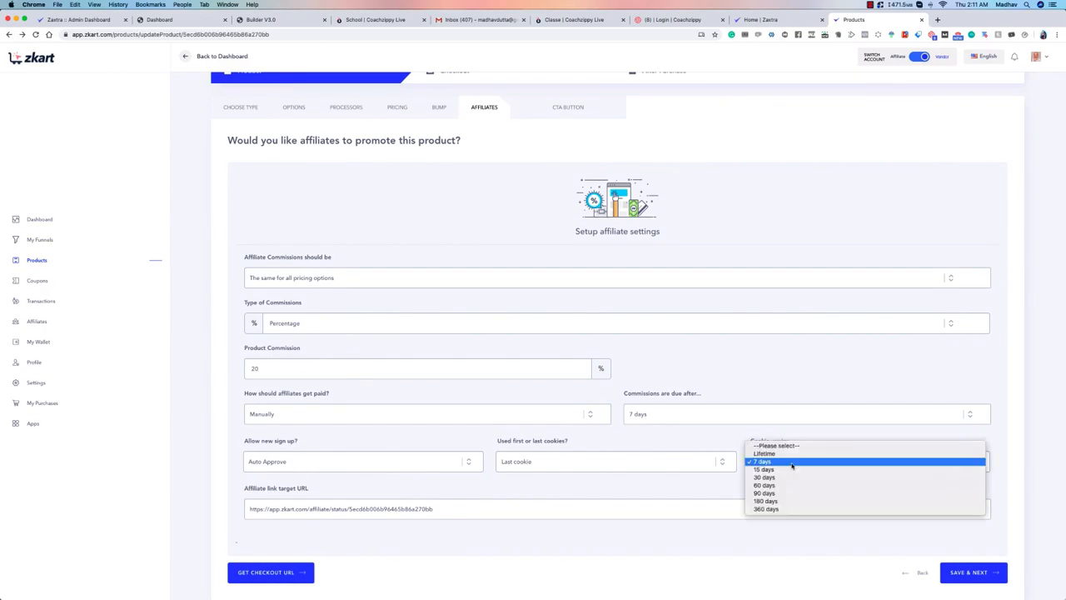
click(791, 509)
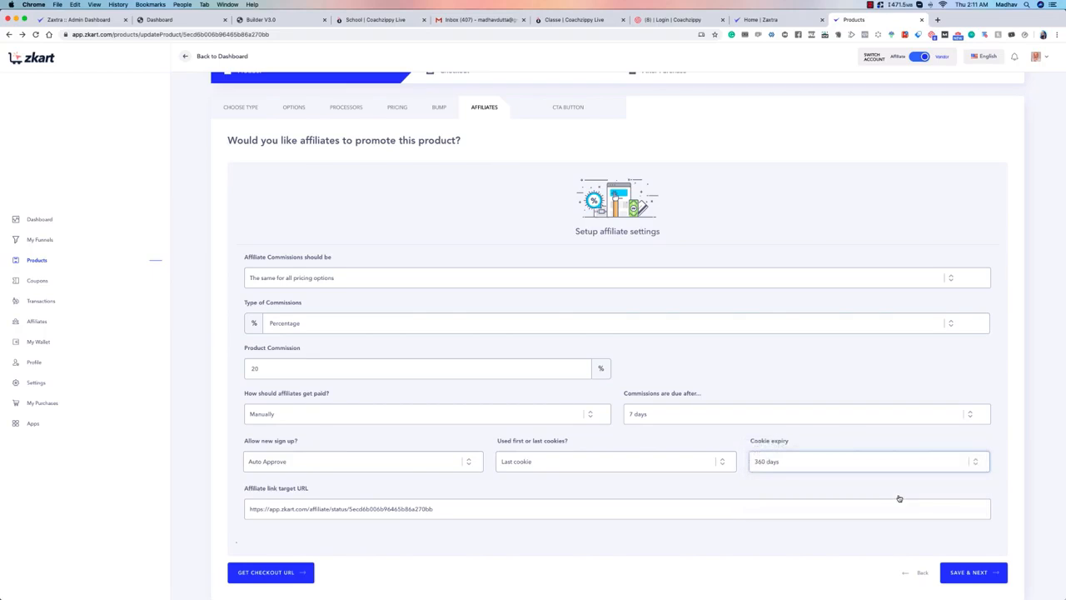
click(691, 415)
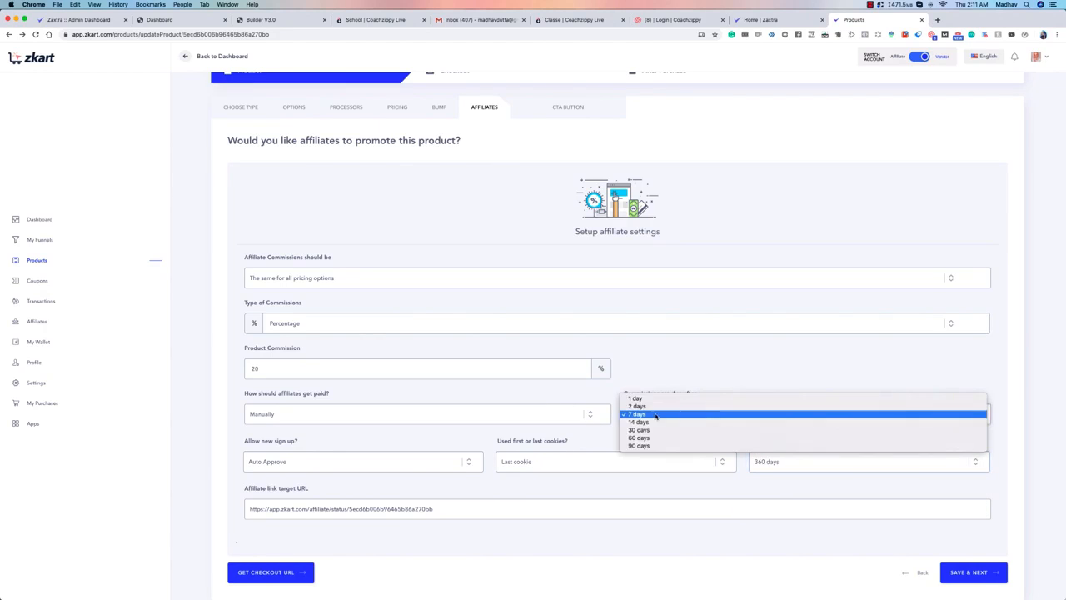
click(656, 416)
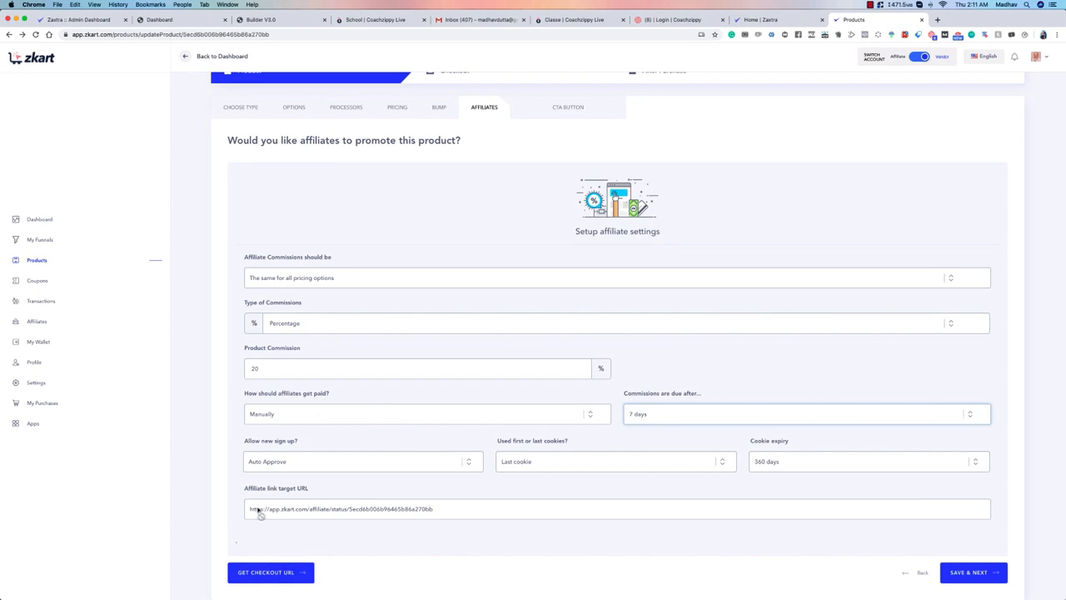
Step: Review the product commission and its type, and make affiliate commissions different for each pricing option
scroll(388, 423, up, 1)
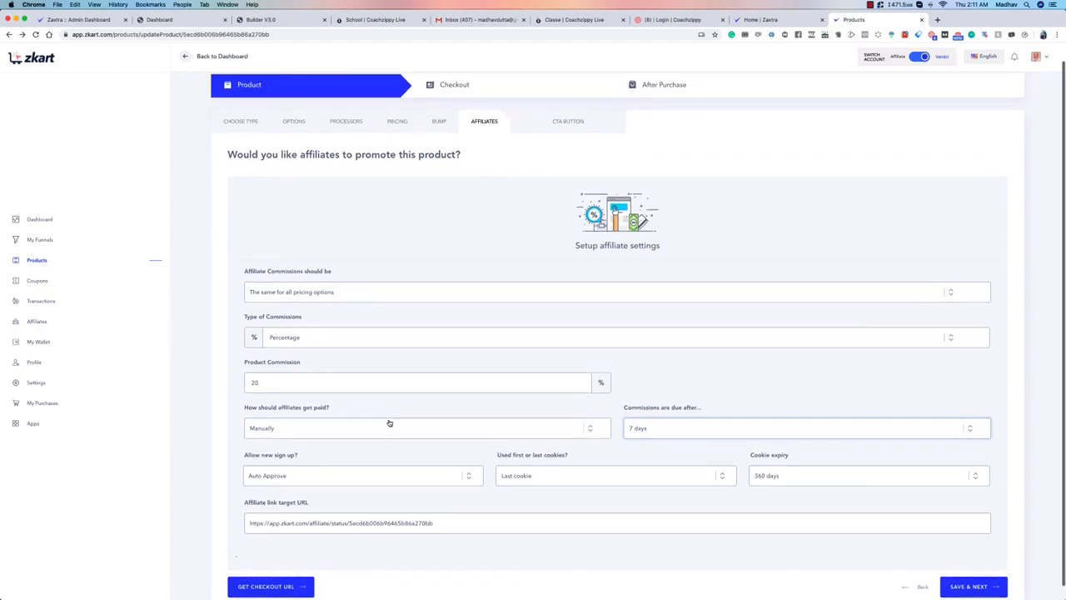
scroll(389, 423, up, 1)
click(297, 404)
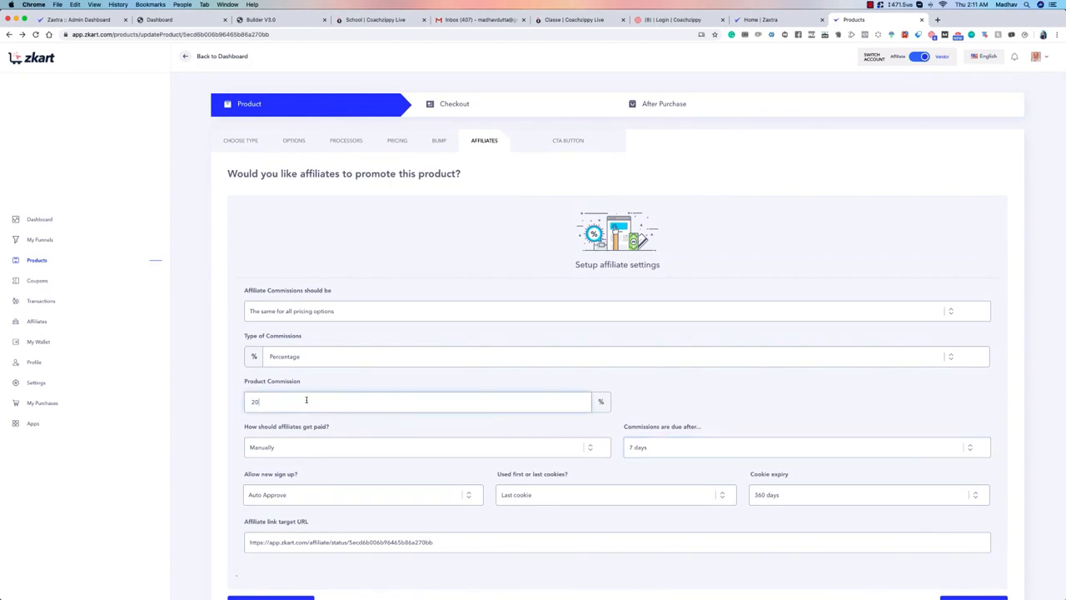
drag(300, 382, 254, 384)
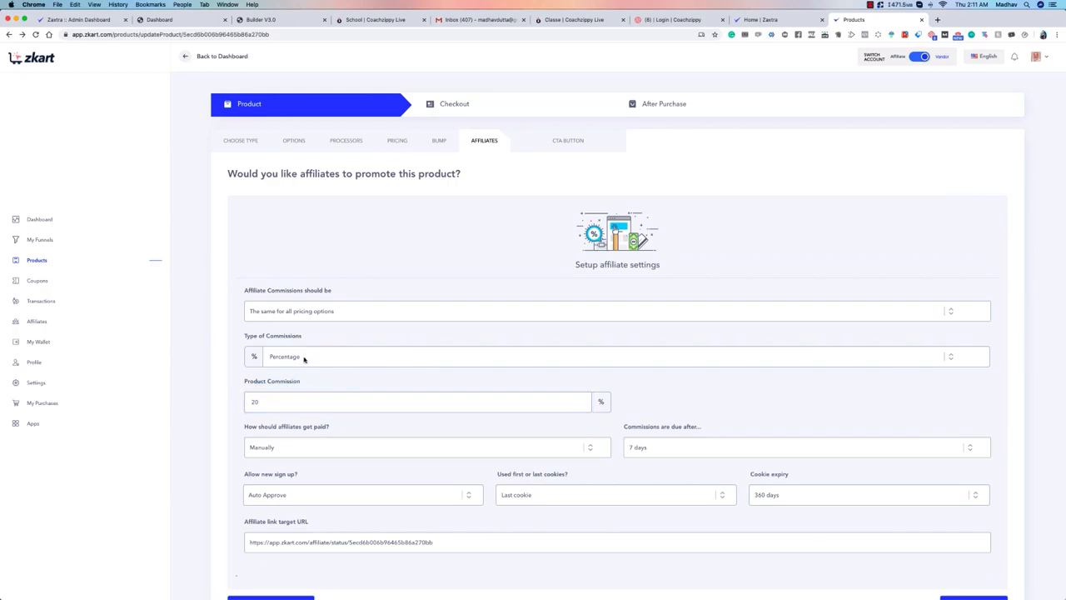
click(305, 356)
click(317, 312)
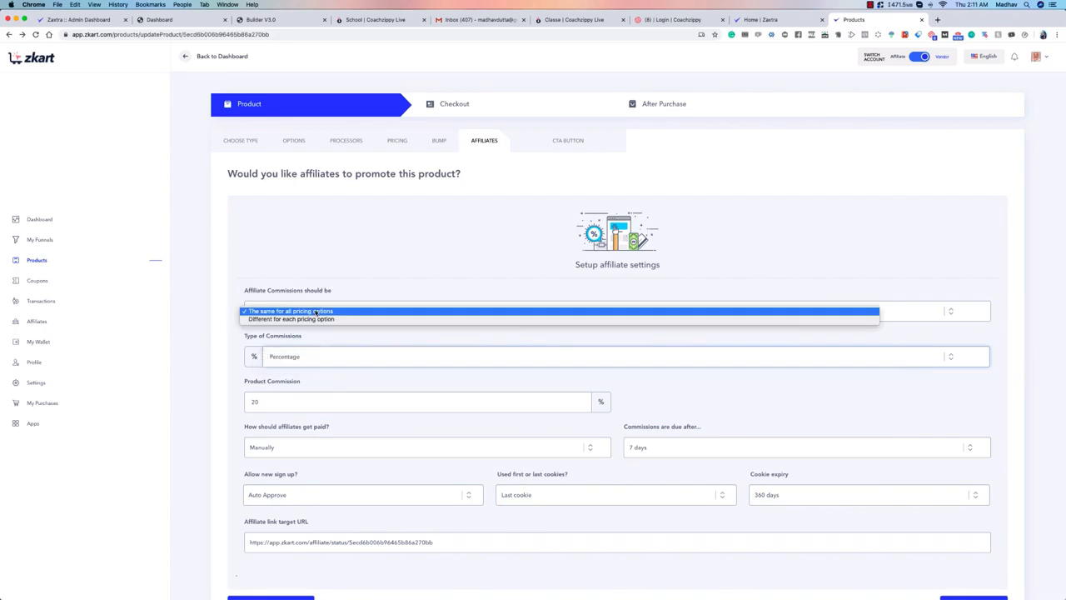
click(331, 320)
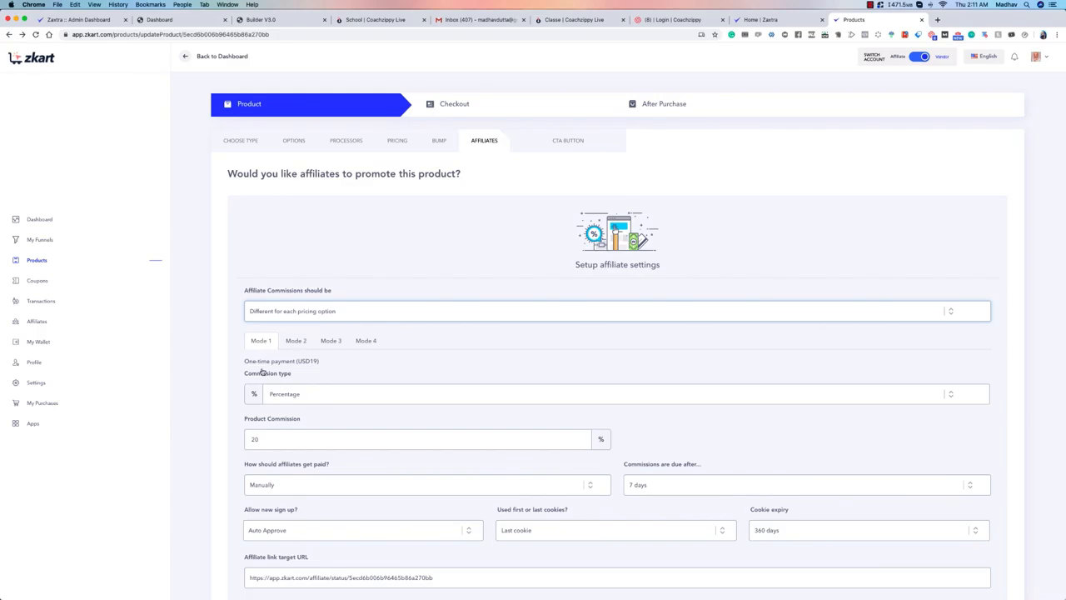
Step: Examine the commission settings of all four pricing modes, returning to the one-time and subscription payment modes
click(296, 341)
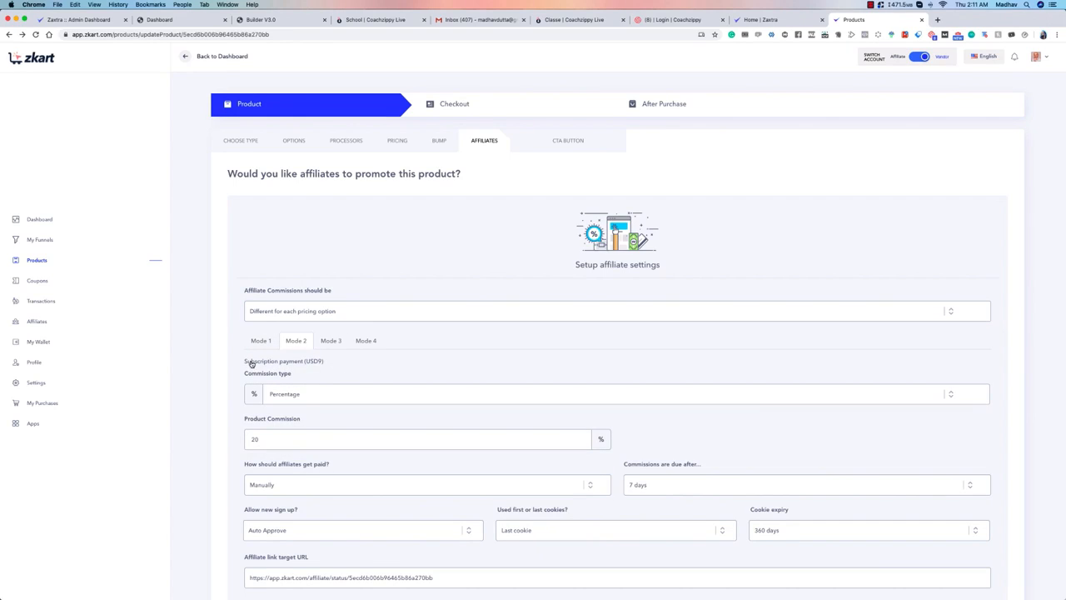
click(330, 341)
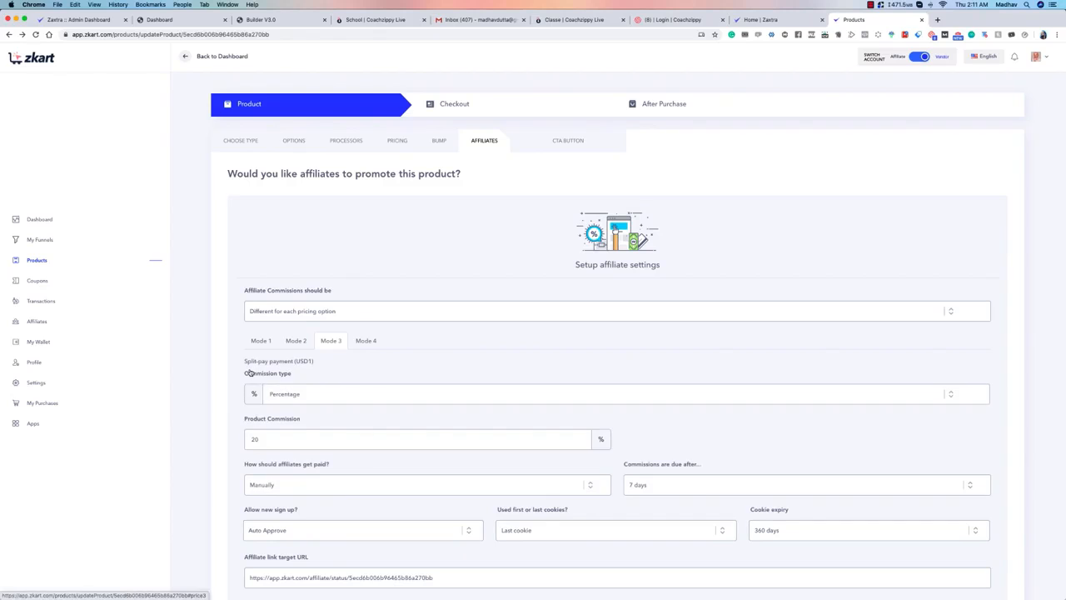
click(365, 342)
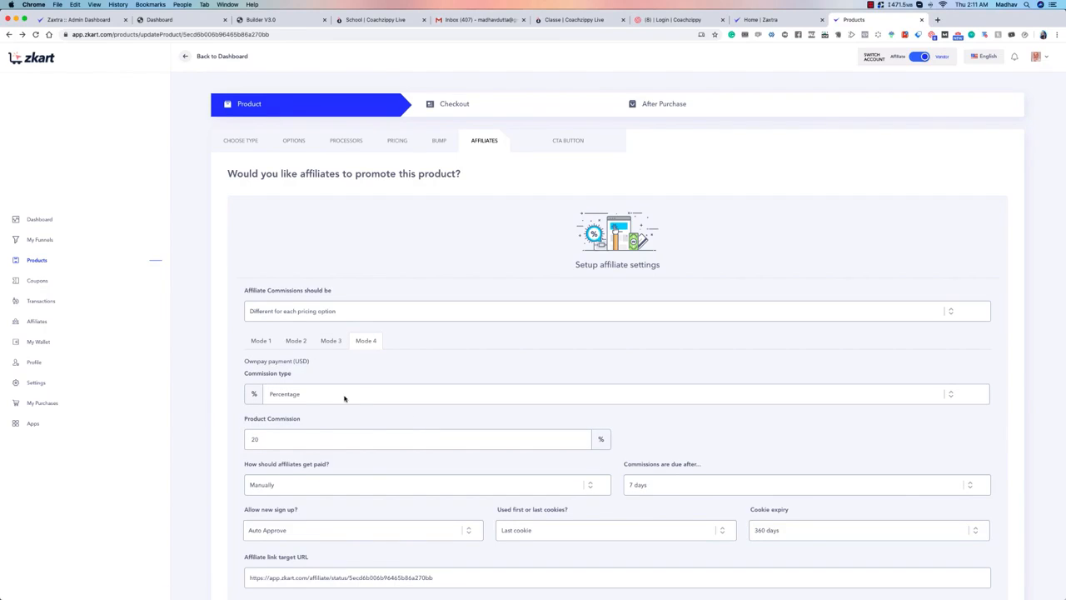
click(257, 341)
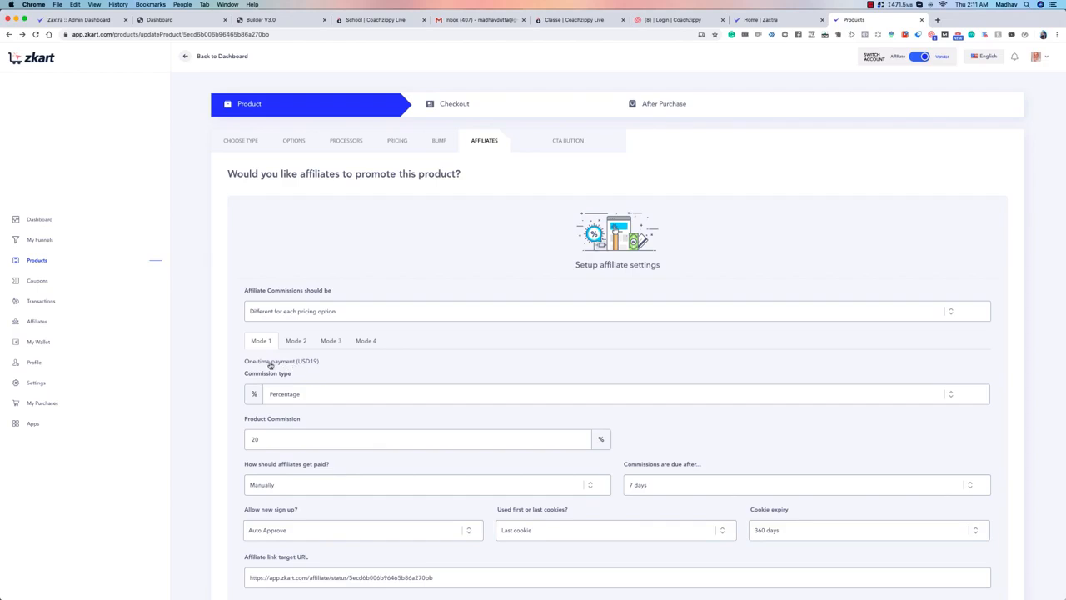
drag(242, 364, 326, 367)
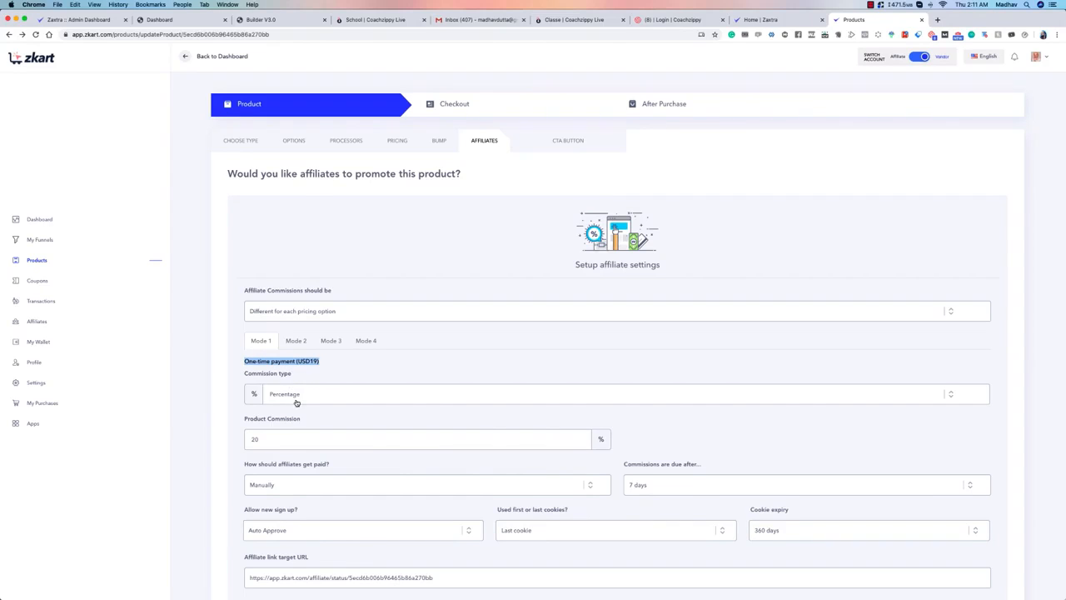
click(292, 342)
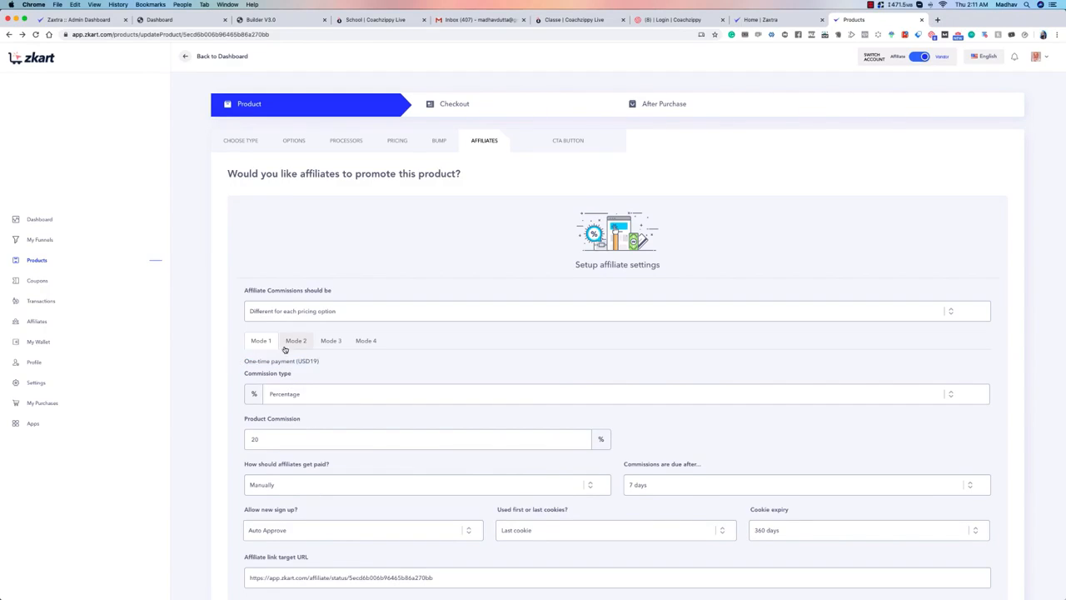
drag(244, 367, 324, 364)
click(242, 363)
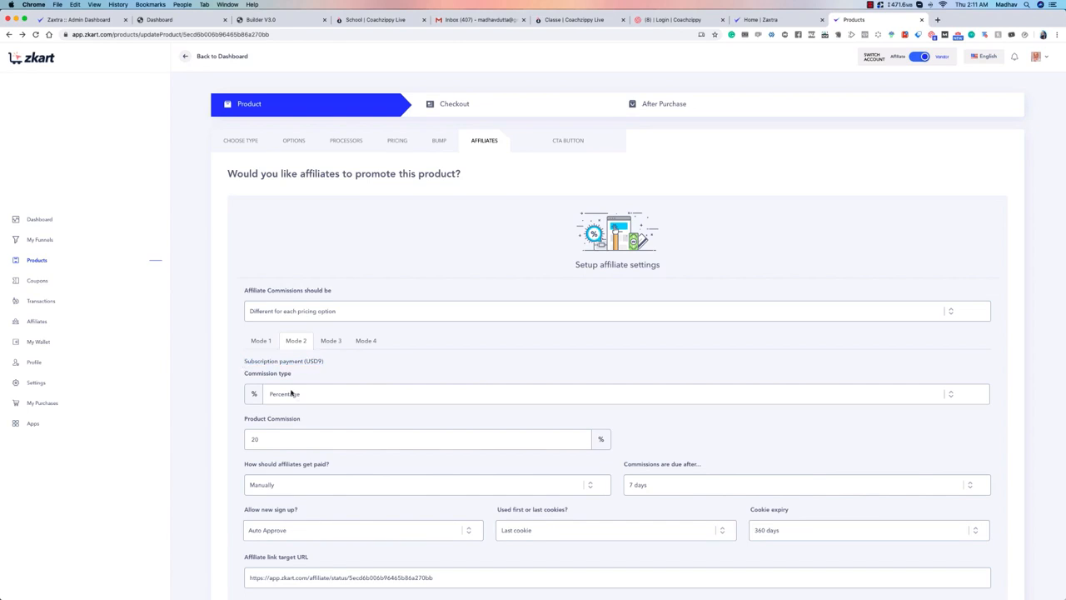
click(279, 439)
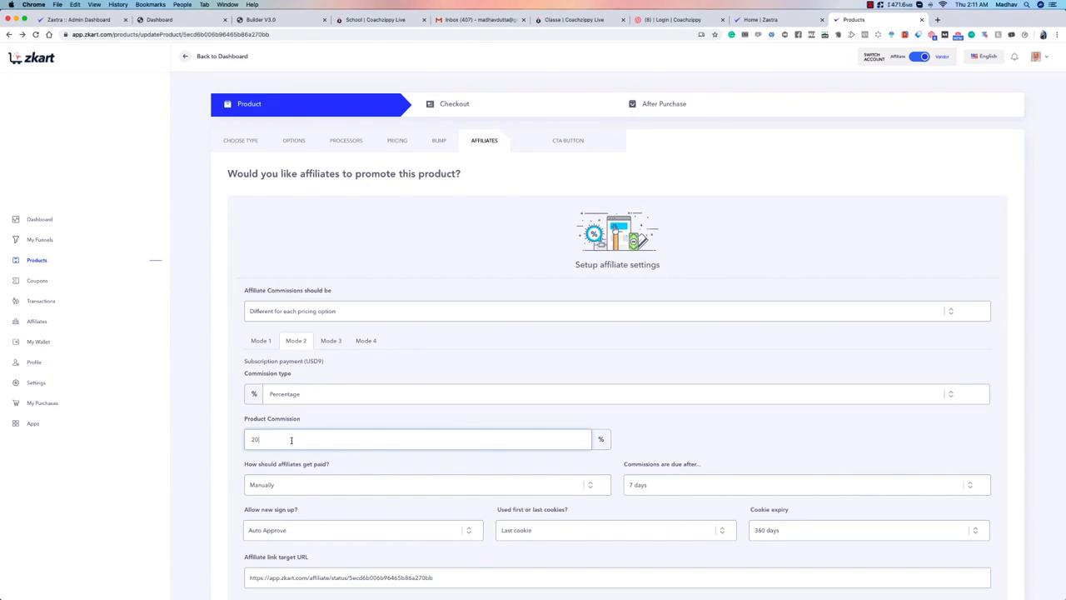
Step: Try using the same affiliate commission for all pricing options and return to different commissions for each option
click(310, 304)
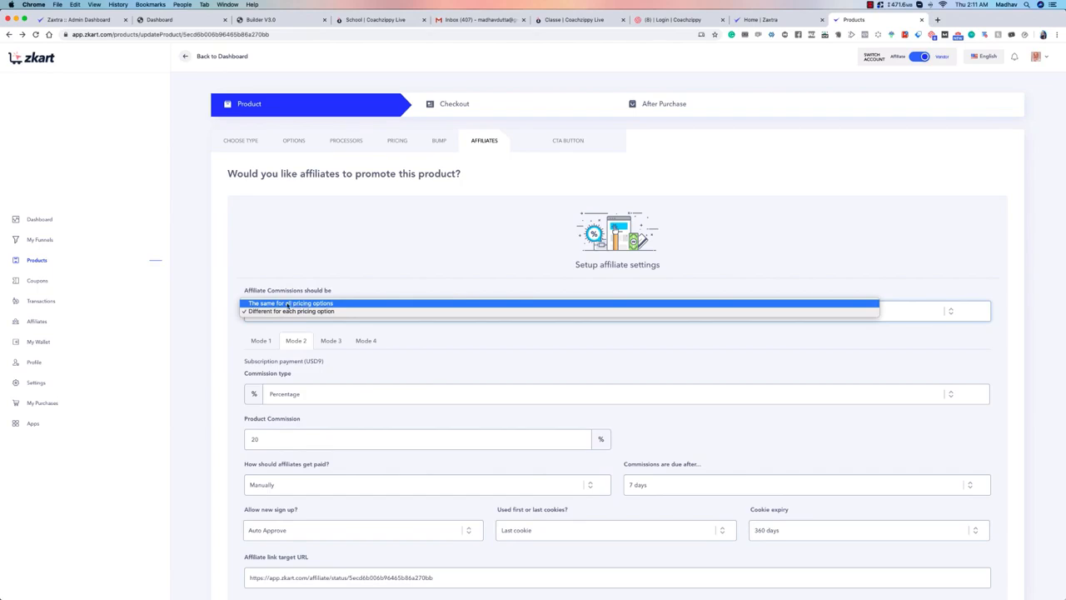
click(304, 303)
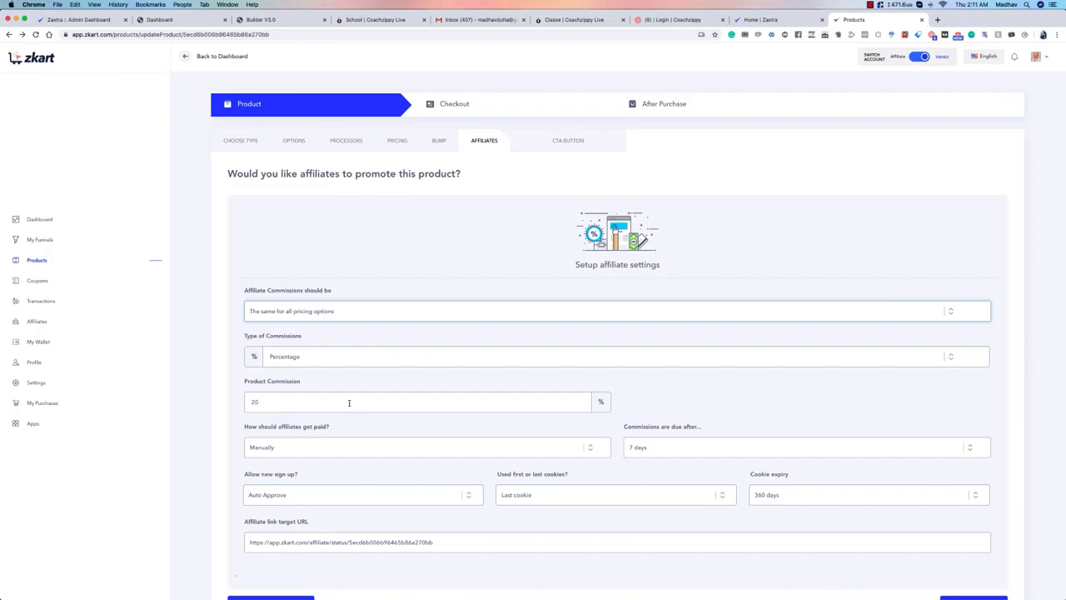
scroll(343, 395, down, 2)
click(298, 278)
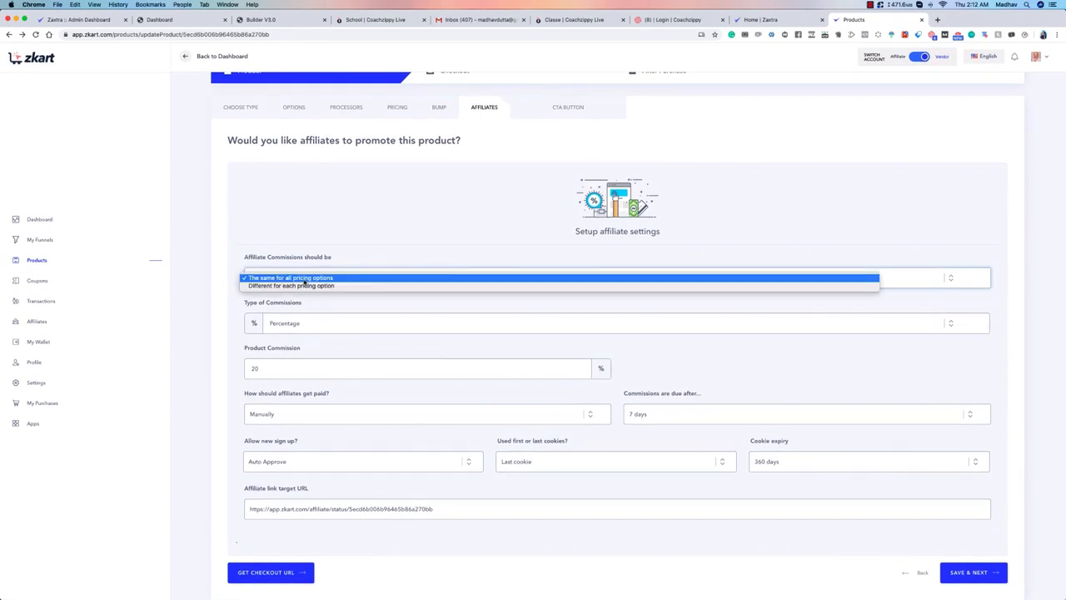
click(300, 286)
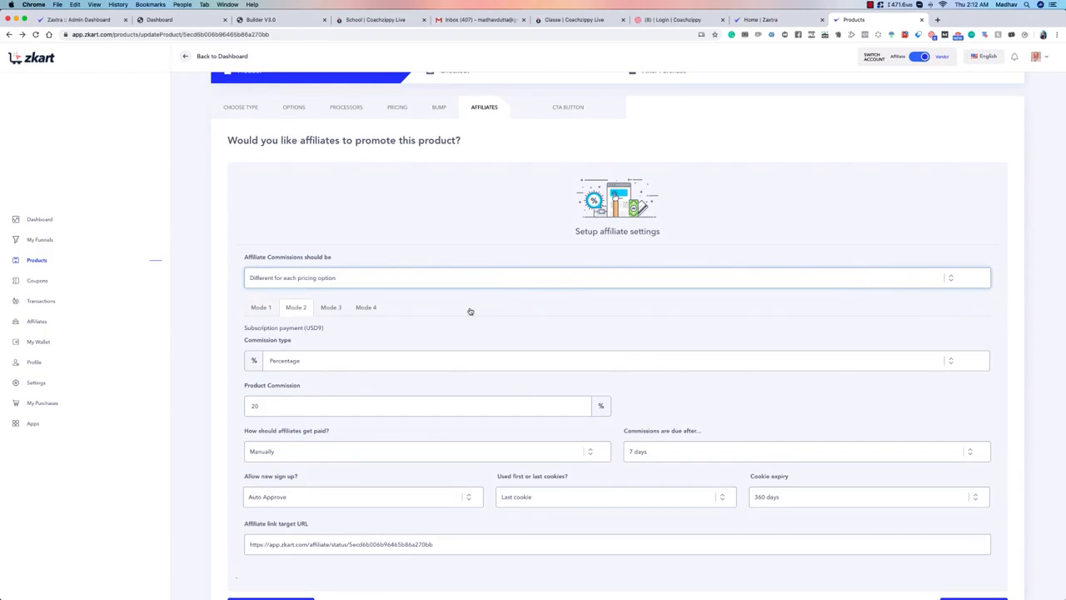
Step: Compare the commission settings of Modes 3, 4 and 2, ending on Mode 1 for the one-time payment
click(341, 309)
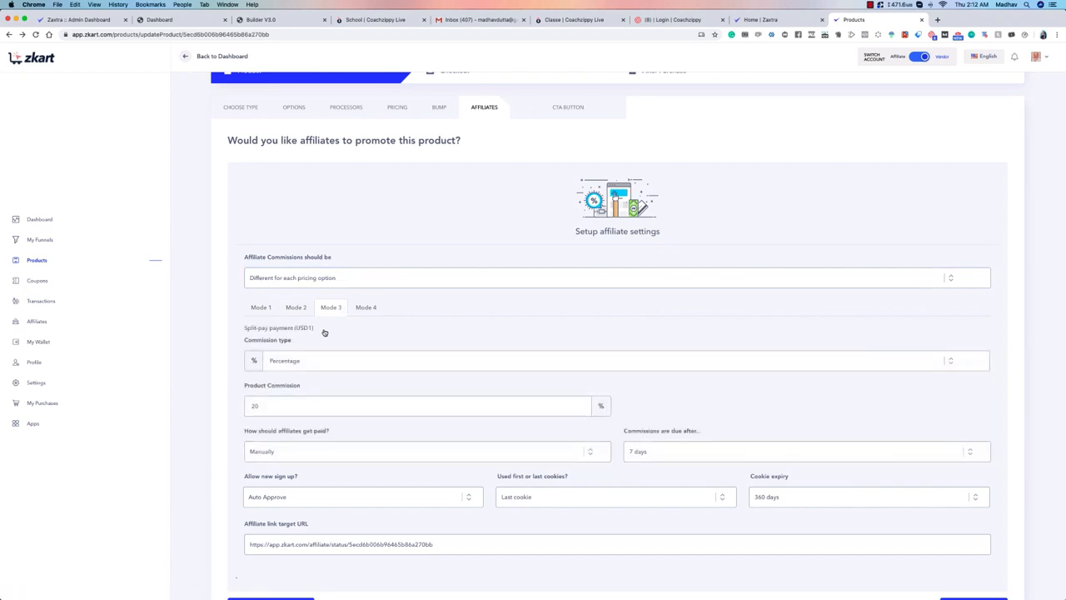
click(367, 307)
click(259, 307)
click(297, 308)
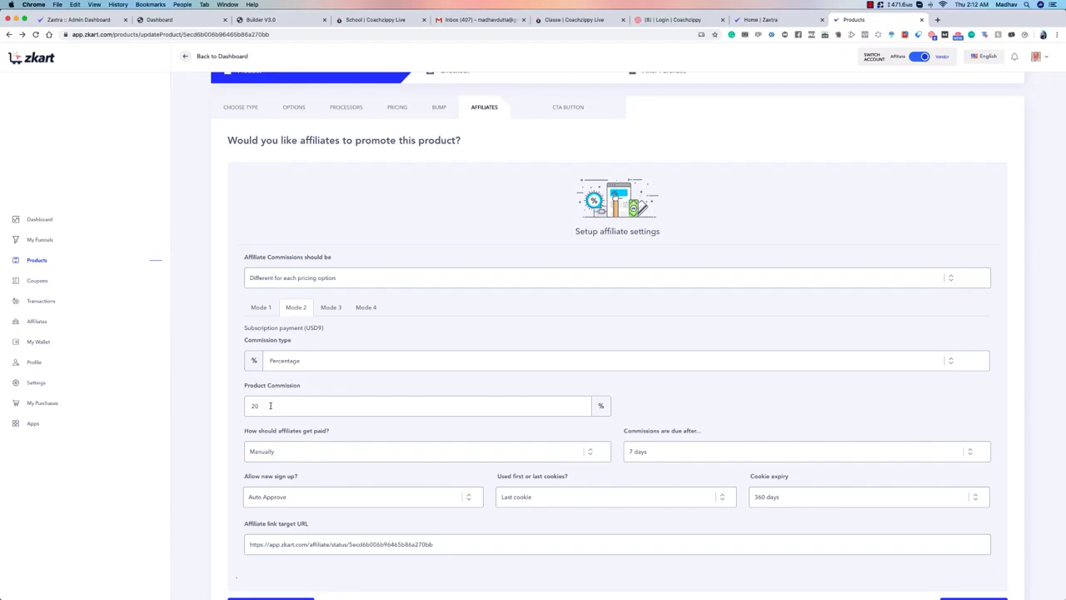
click(259, 307)
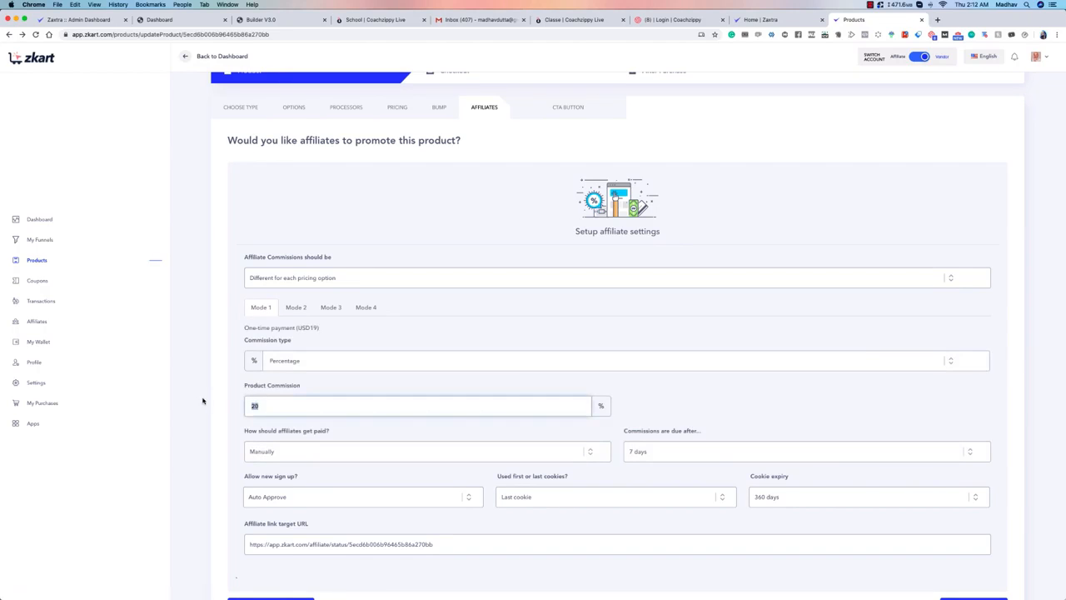
Step: Compare the Mode 2 and Mode 1 commissions, and save the affiliate settings with the same commission for all pricing options
click(294, 307)
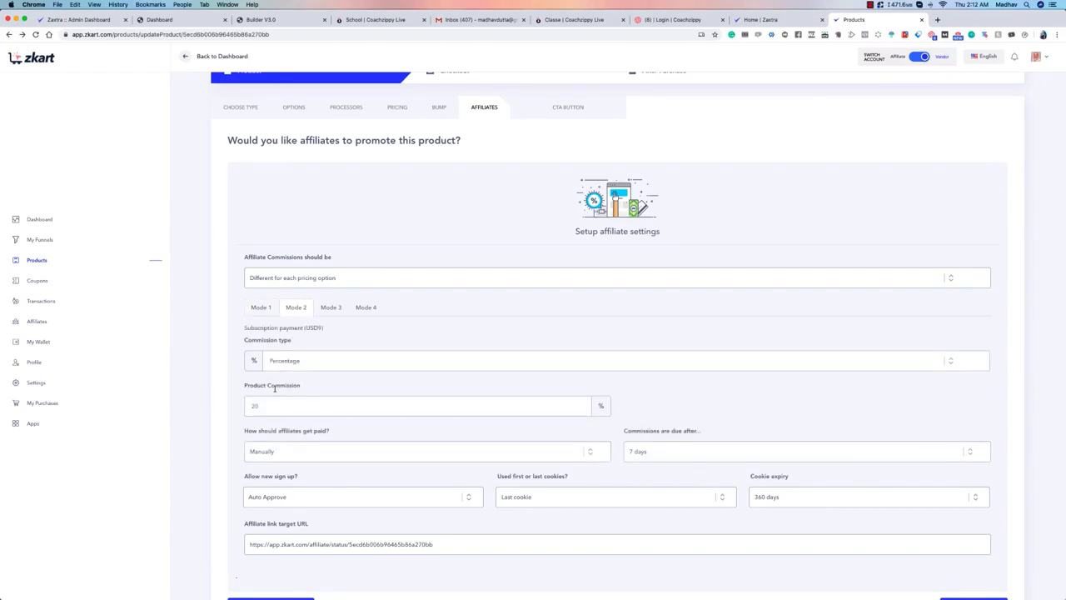
click(263, 309)
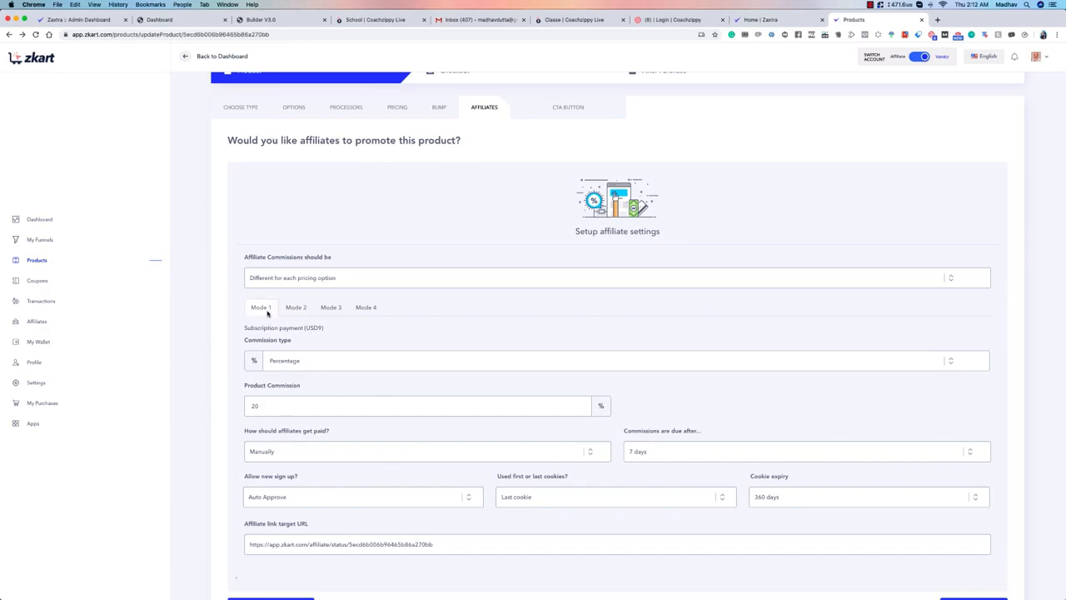
click(349, 279)
click(317, 268)
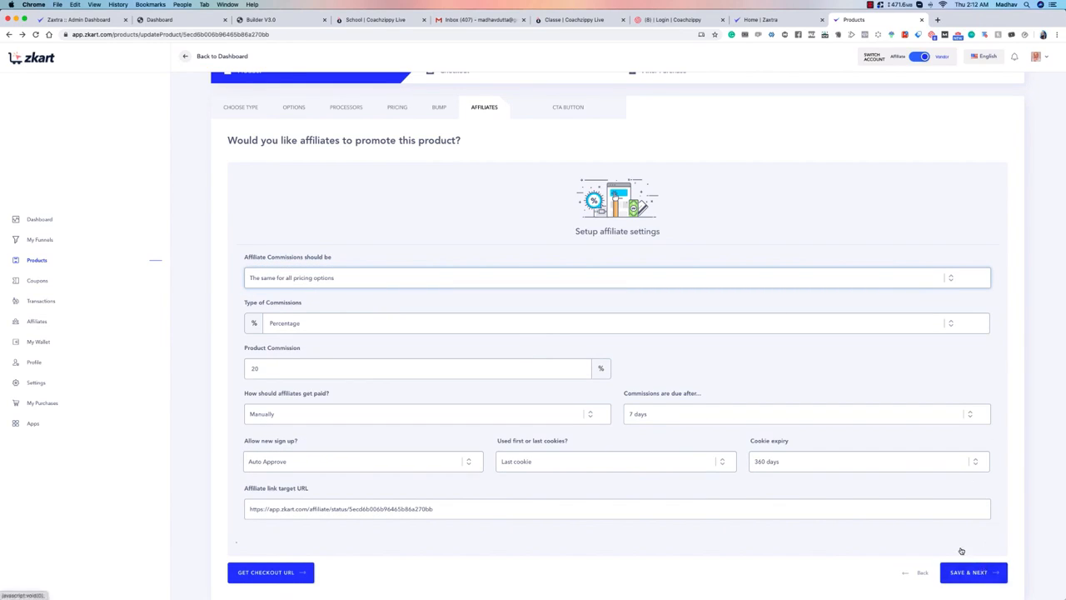
click(970, 571)
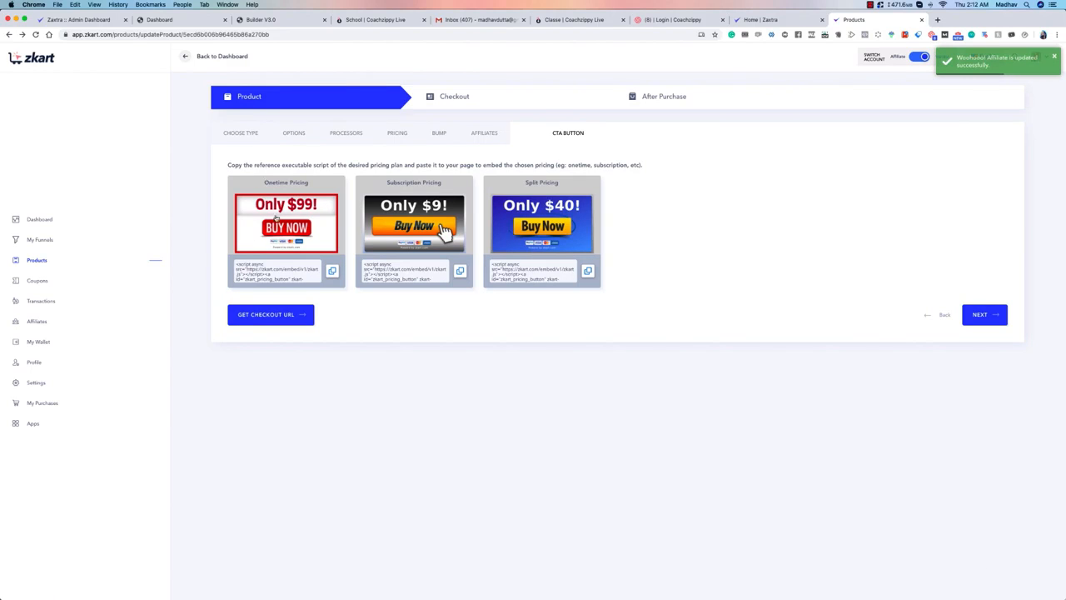
Step: Review the embeddable CTA buttons for one-time, subscription and split pricing, and continue to the checkout setup
drag(275, 216, 759, 232)
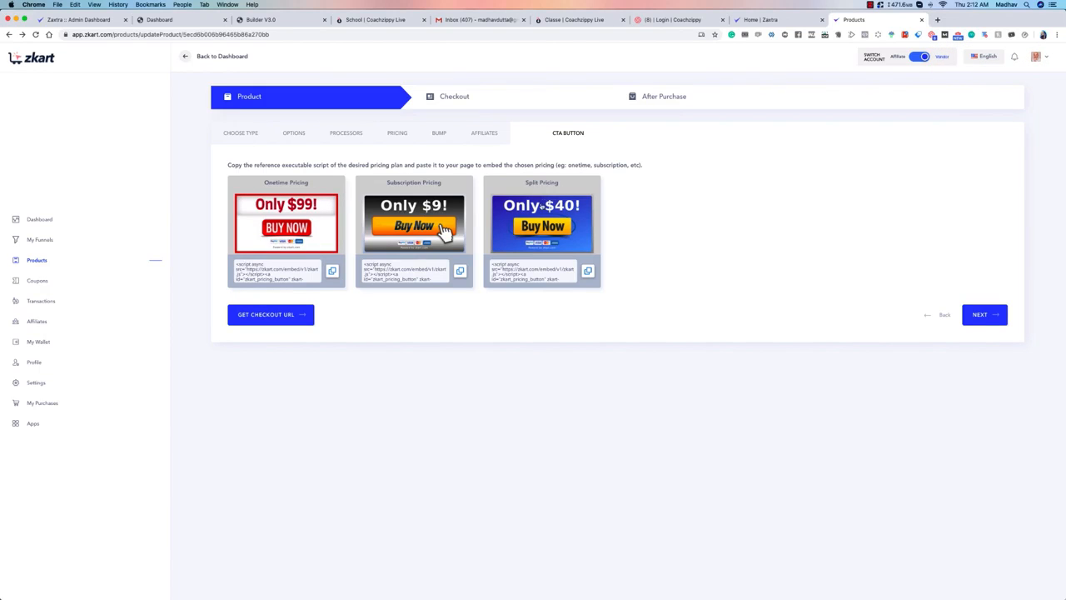
drag(541, 205, 764, 208)
click(973, 317)
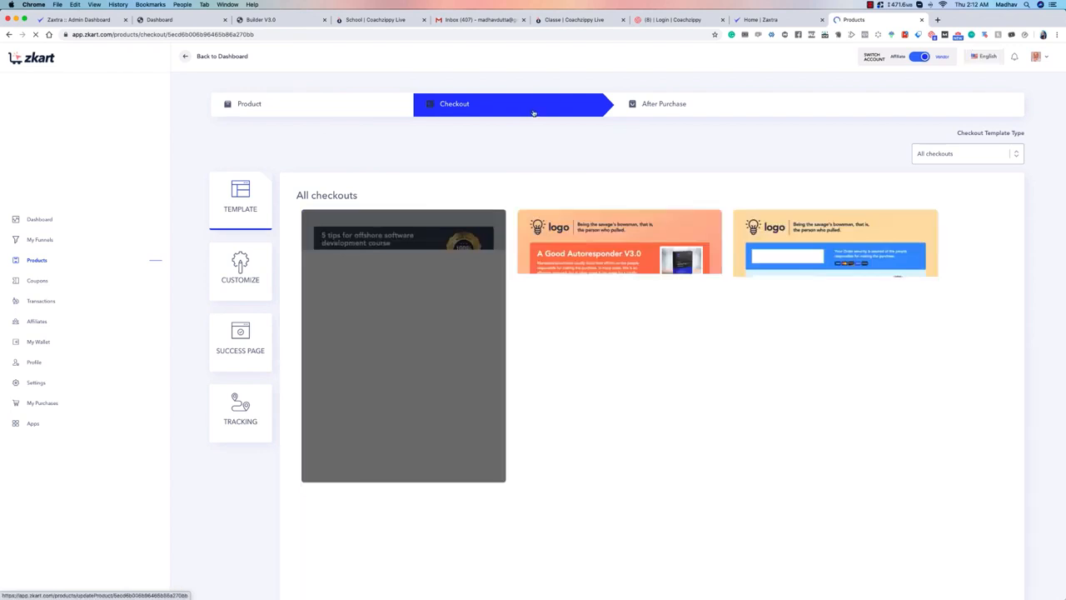
Step: Browse all checkout templates, and narrow the gallery to the Tall one-step checkout type
scroll(193, 231, down, 1)
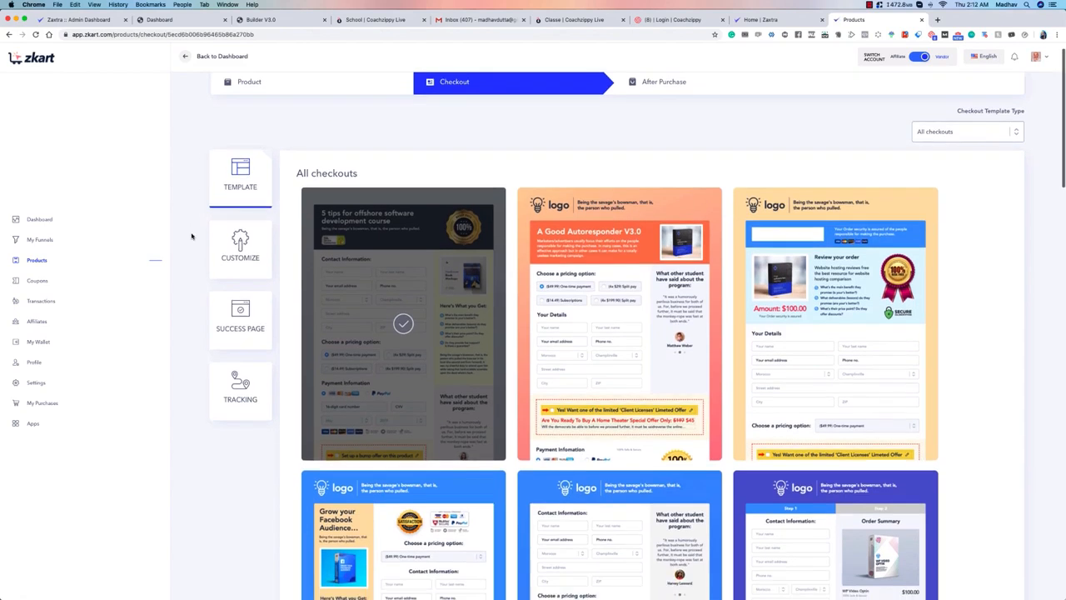
scroll(355, 209, down, 3)
scroll(500, 250, up, 5)
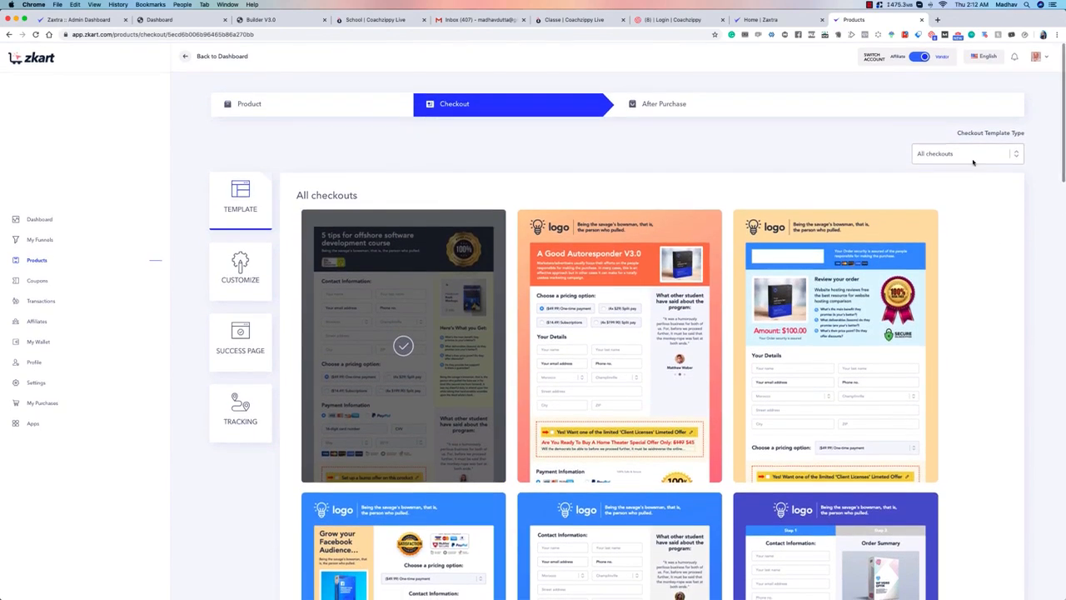
click(966, 154)
click(968, 161)
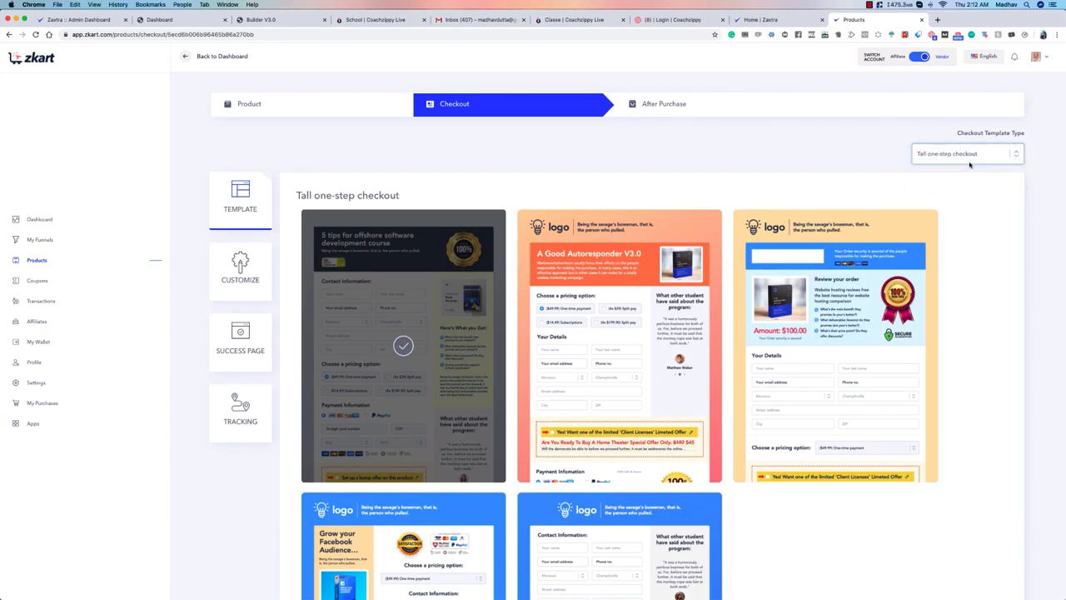
scroll(723, 206, down, 3)
scroll(723, 206, down, 2)
scroll(1000, 203, up, 5)
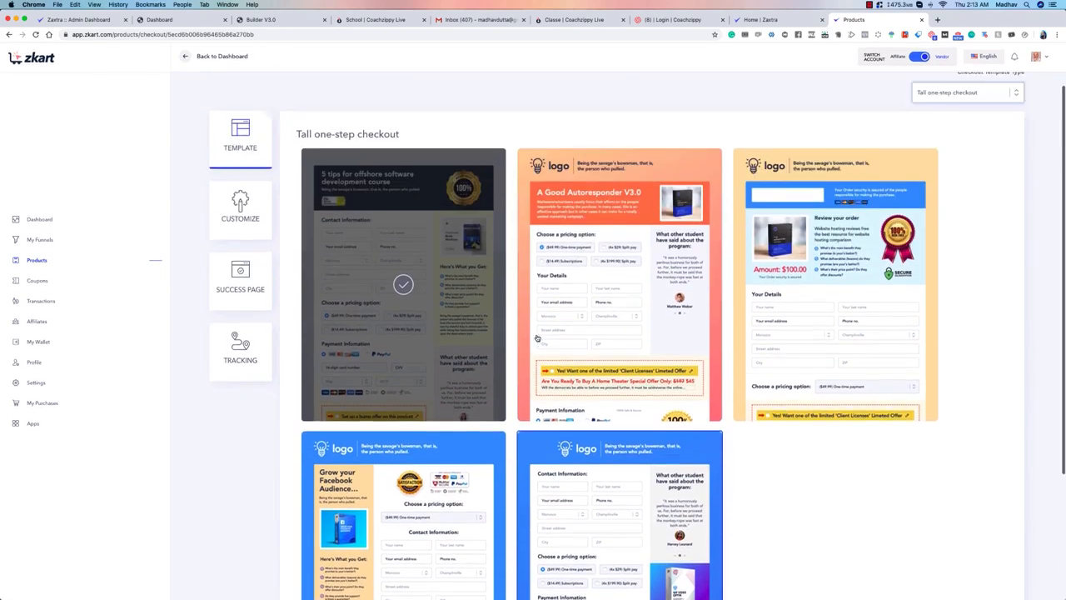
Step: Examine the templates of the Two-step checkout and Embeddable checkout types
click(958, 156)
click(955, 164)
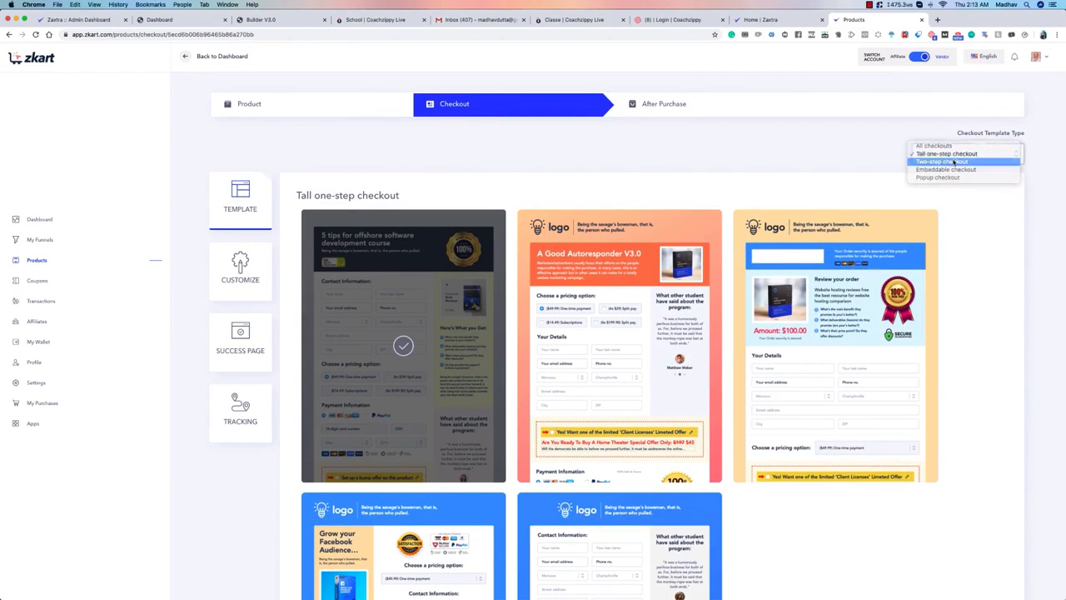
scroll(723, 340, down, 5)
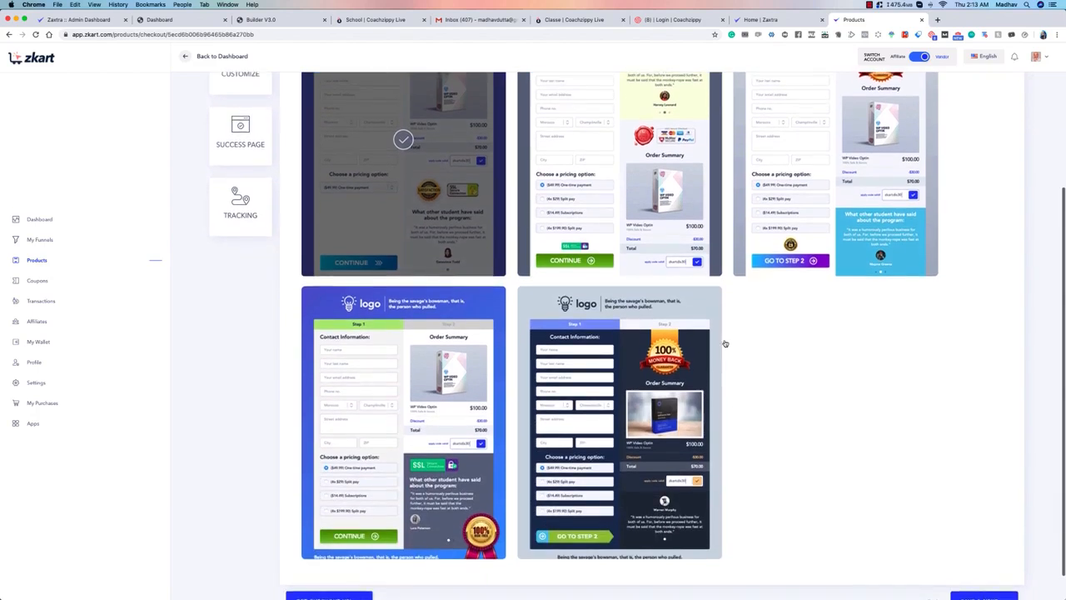
scroll(769, 403, up, 5)
click(958, 153)
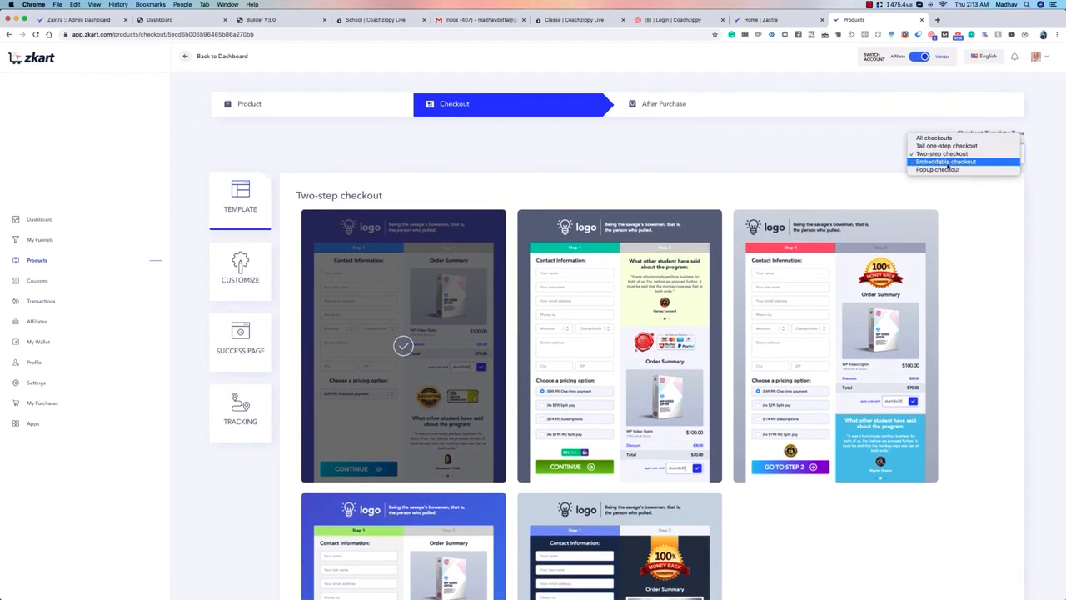
click(946, 163)
scroll(657, 171, down, 4)
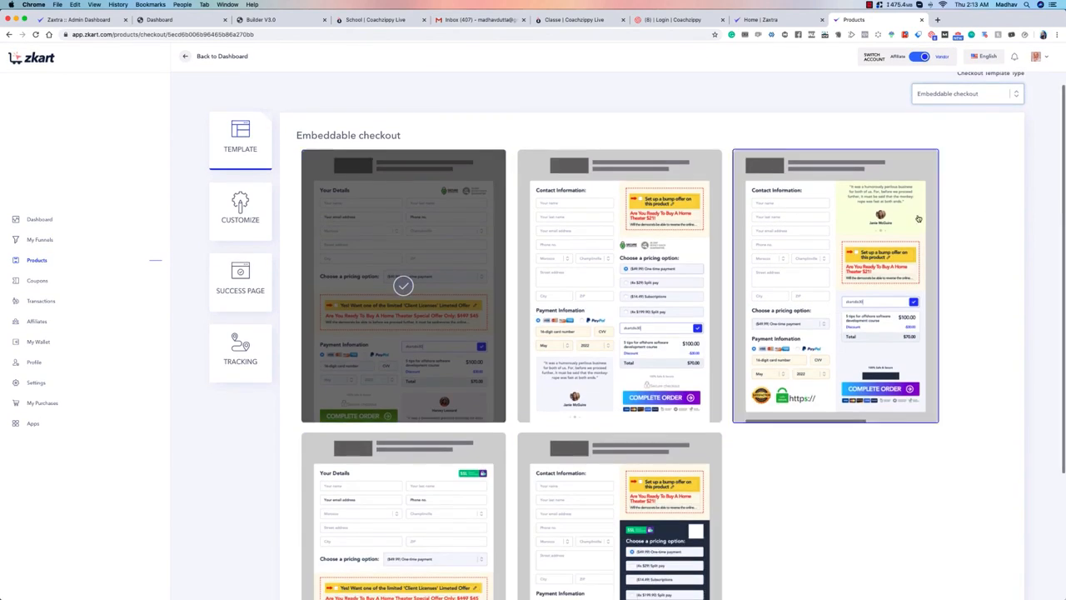
scroll(871, 319, up, 5)
Step: Filter the checkout templates by Popup checkout and look through the available designs
click(958, 153)
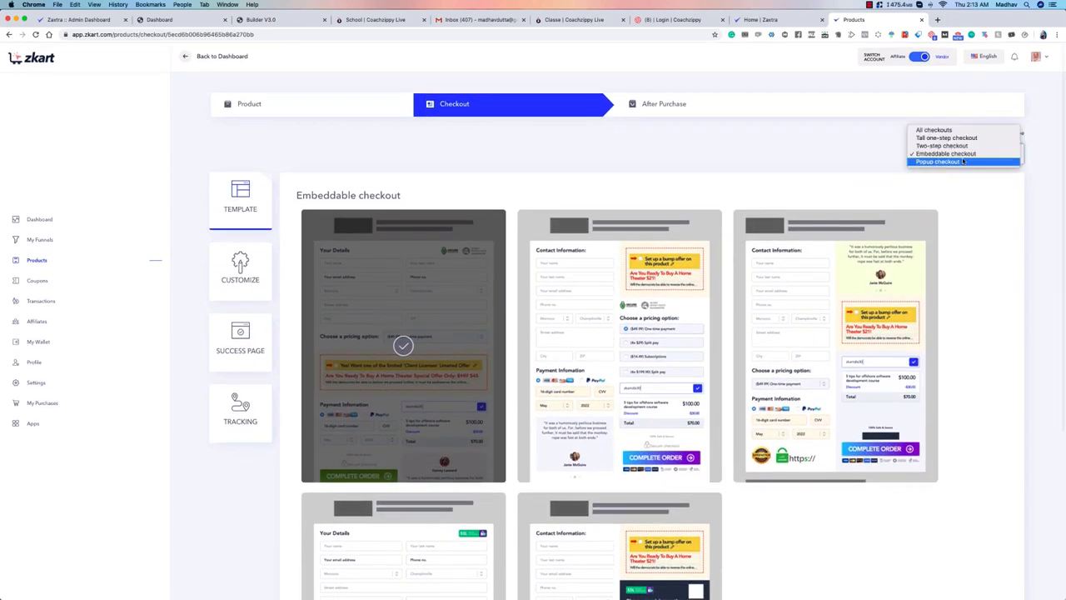
click(954, 162)
scroll(963, 166, down, 2)
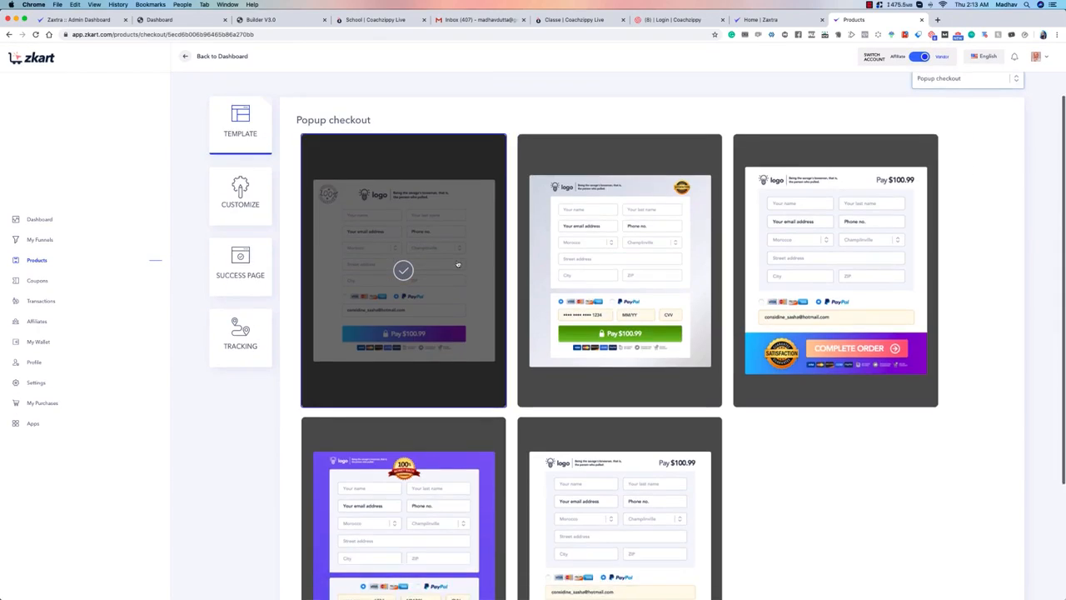
scroll(502, 212, down, 2)
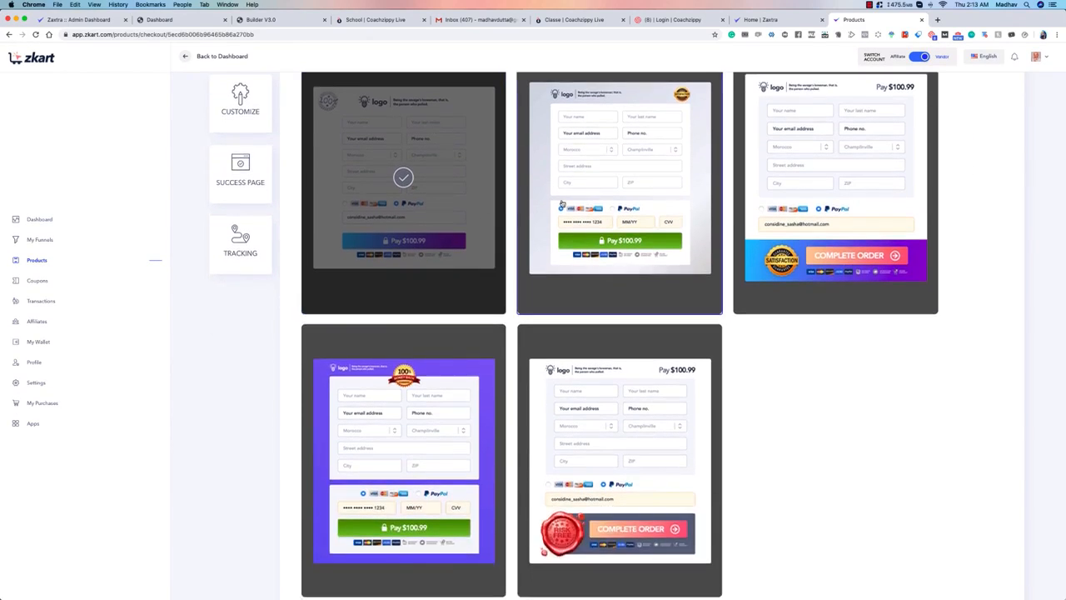
scroll(640, 181, up, 3)
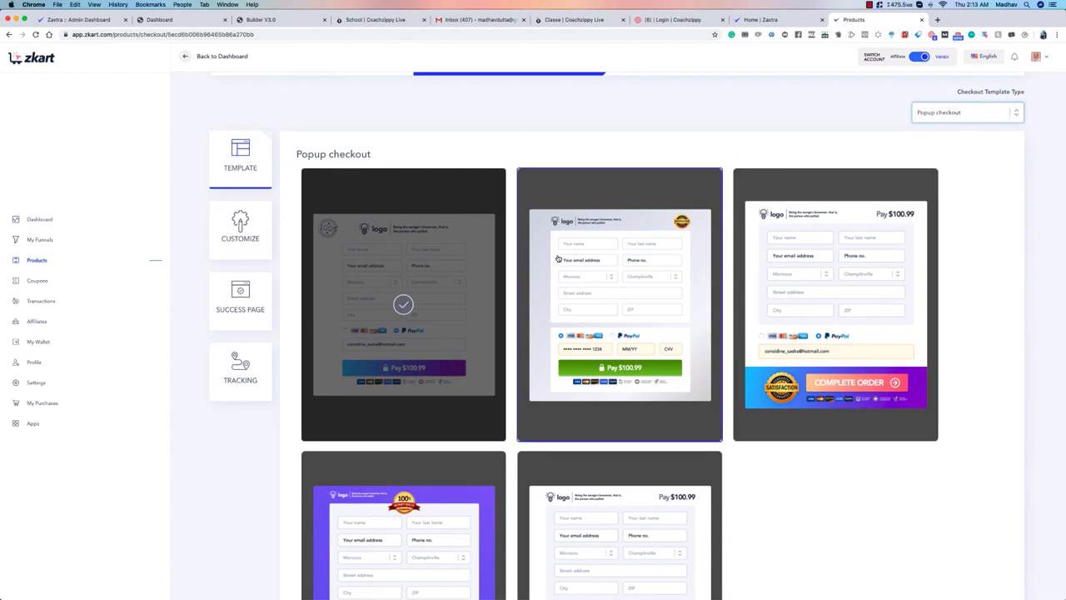
scroll(558, 258, up, 1)
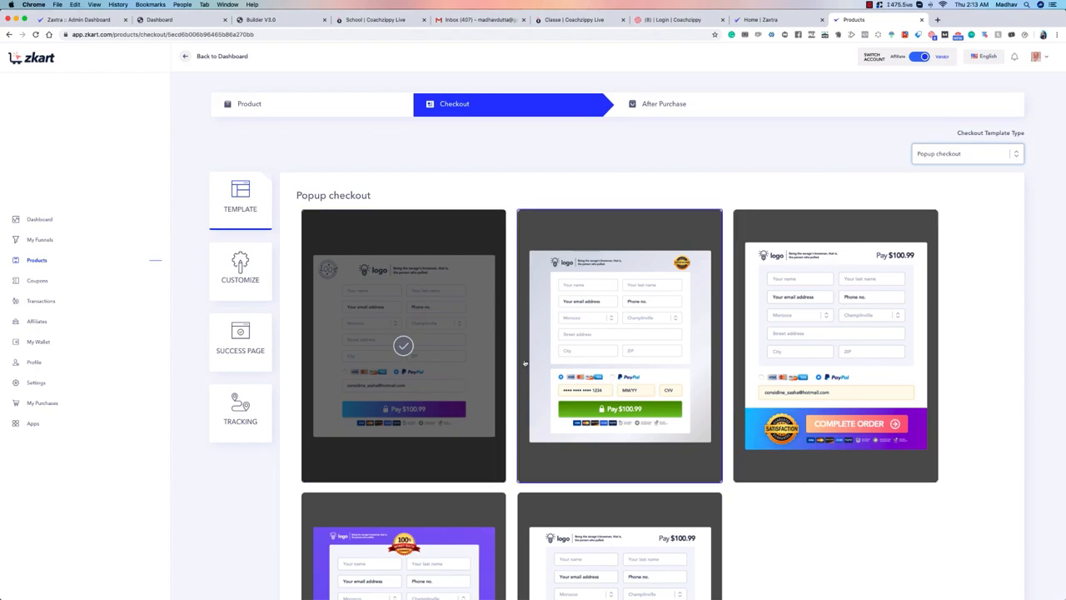
Step: Revisit the Embeddable checkout templates and return to the Popup checkout type
click(967, 154)
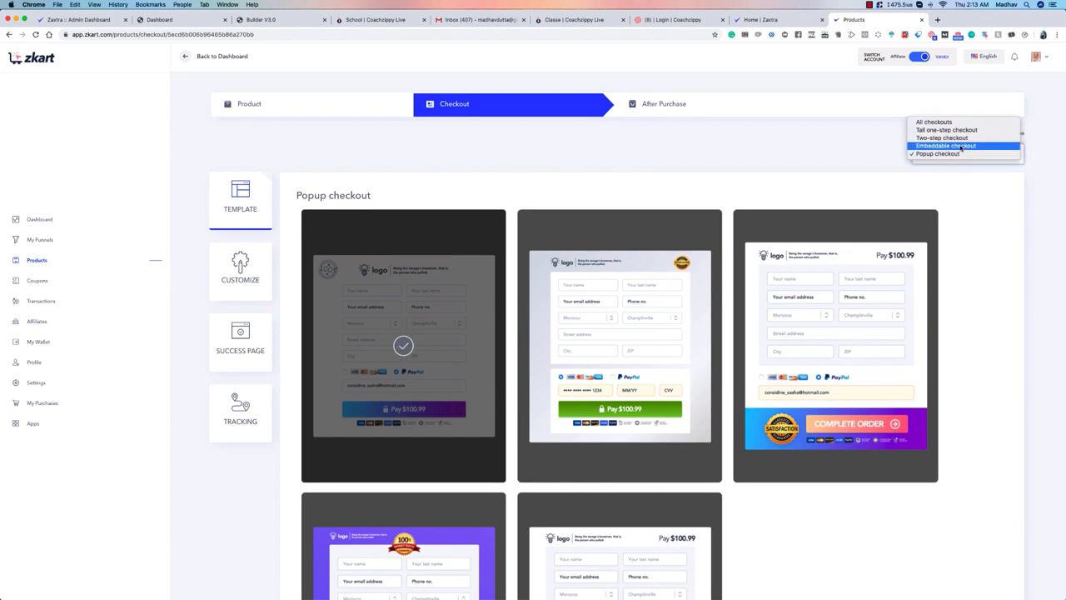
click(962, 147)
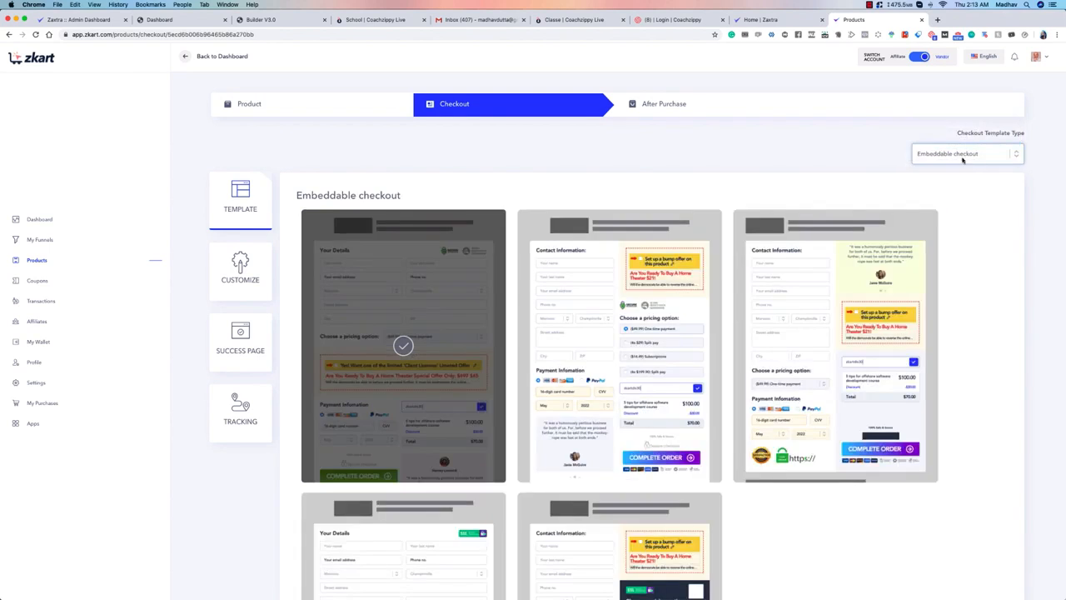
click(988, 152)
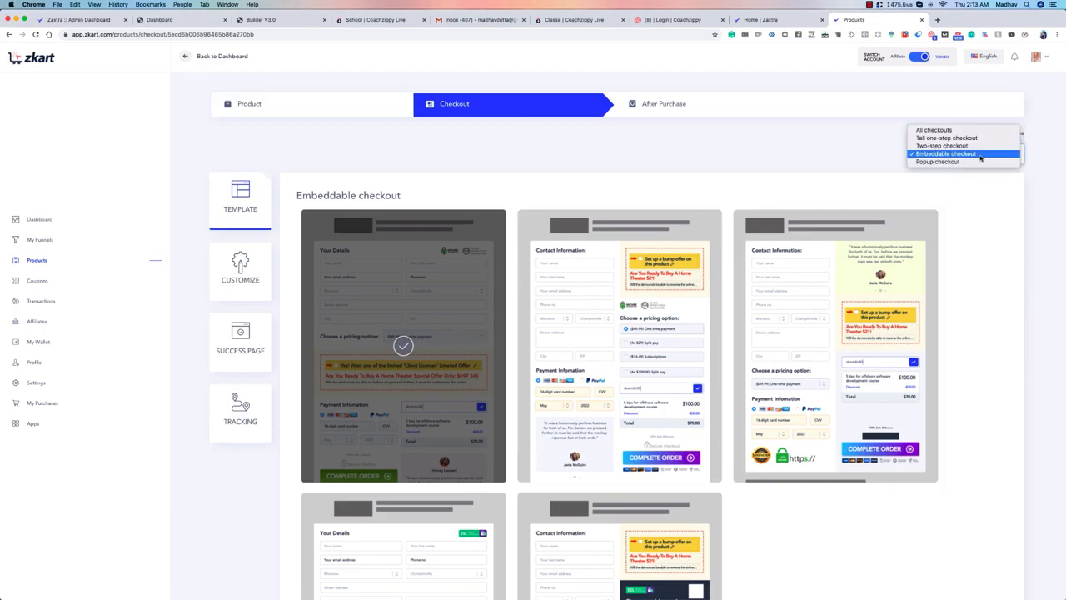
click(797, 147)
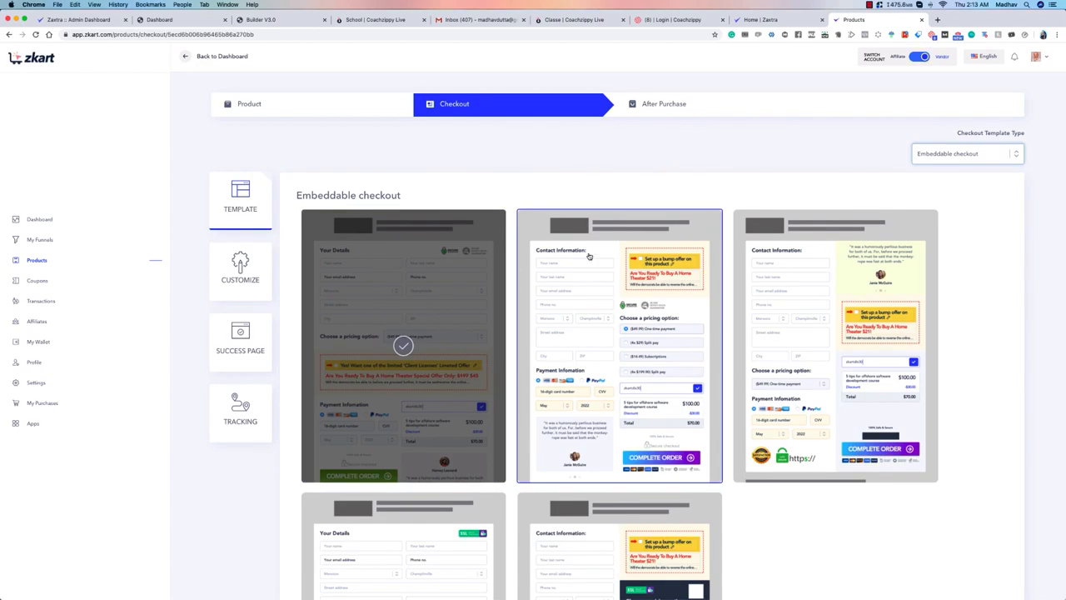
click(966, 153)
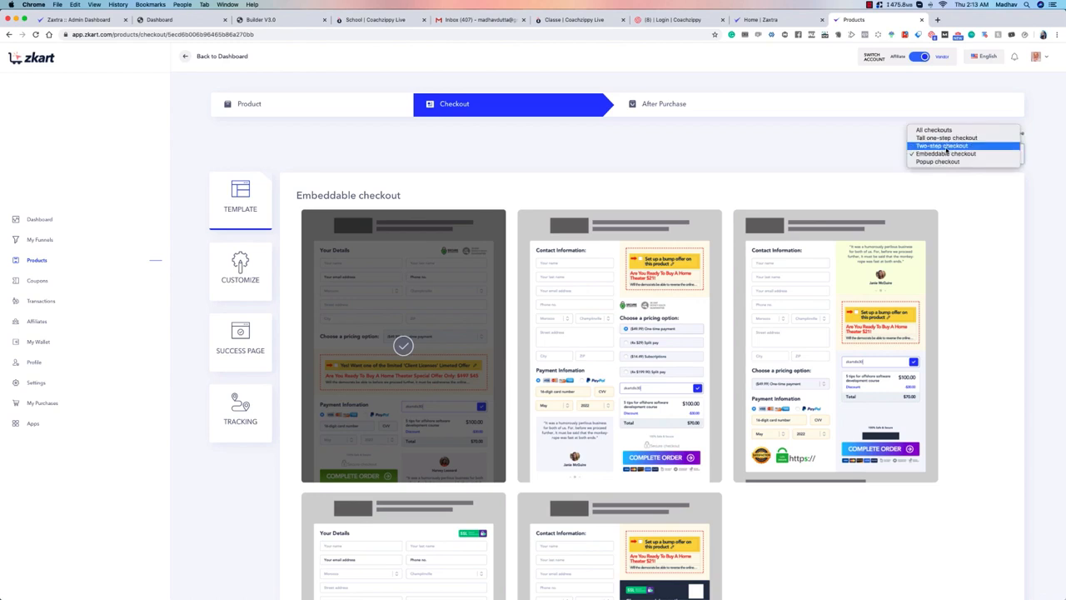
click(941, 157)
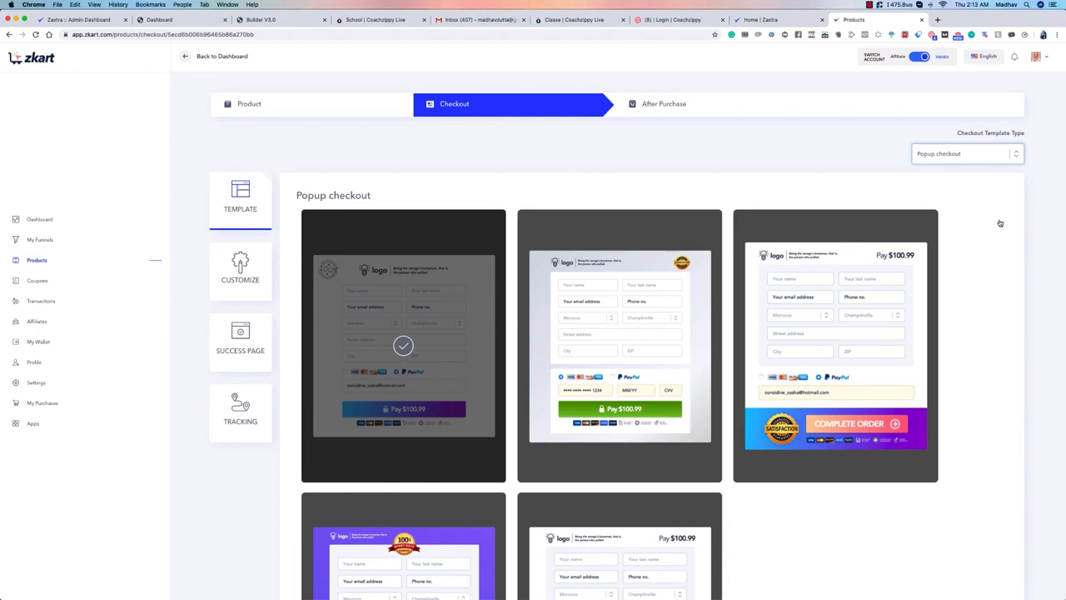
Step: Show the Tall one-step checkout templates, and save the template selection to continue to customizing the checkout page
click(962, 154)
click(960, 131)
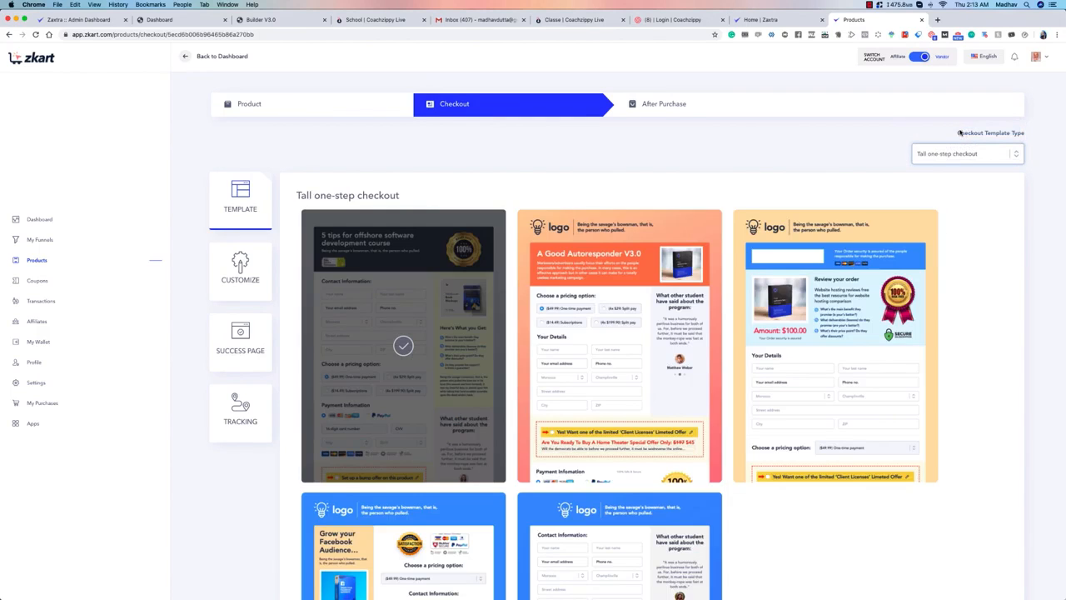
scroll(617, 293, down, 5)
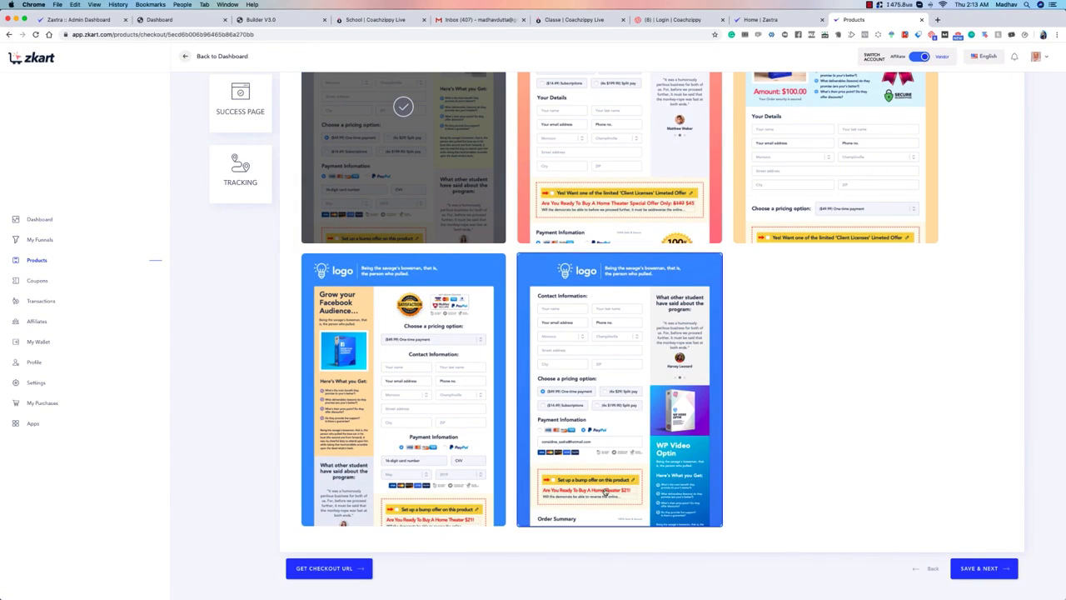
click(979, 568)
Step: View the background color and image options of the checkout page header, and close them without changes
scroll(955, 386, down, 5)
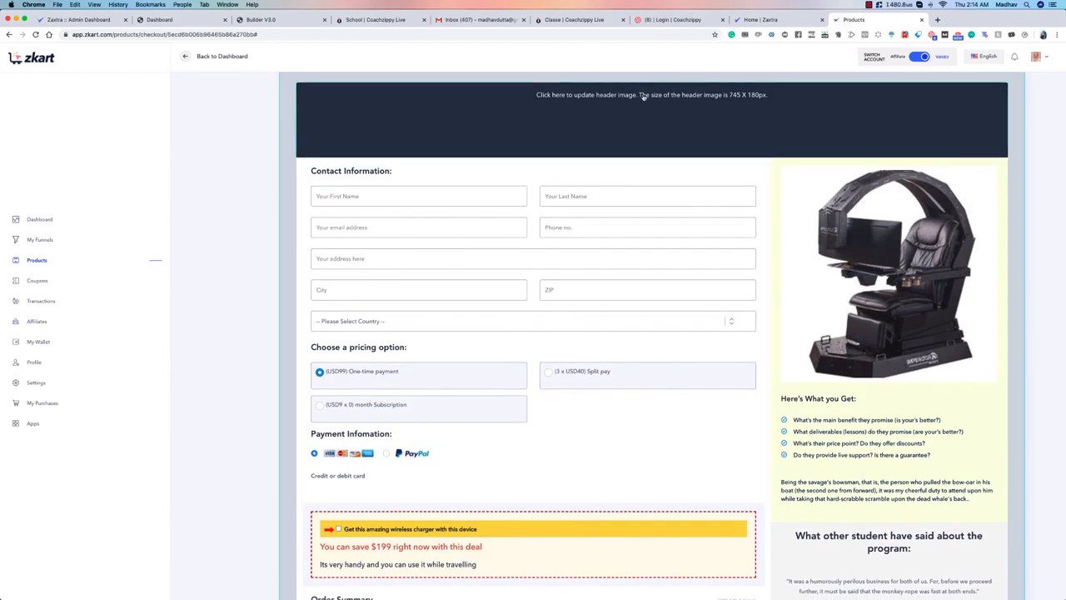
click(602, 104)
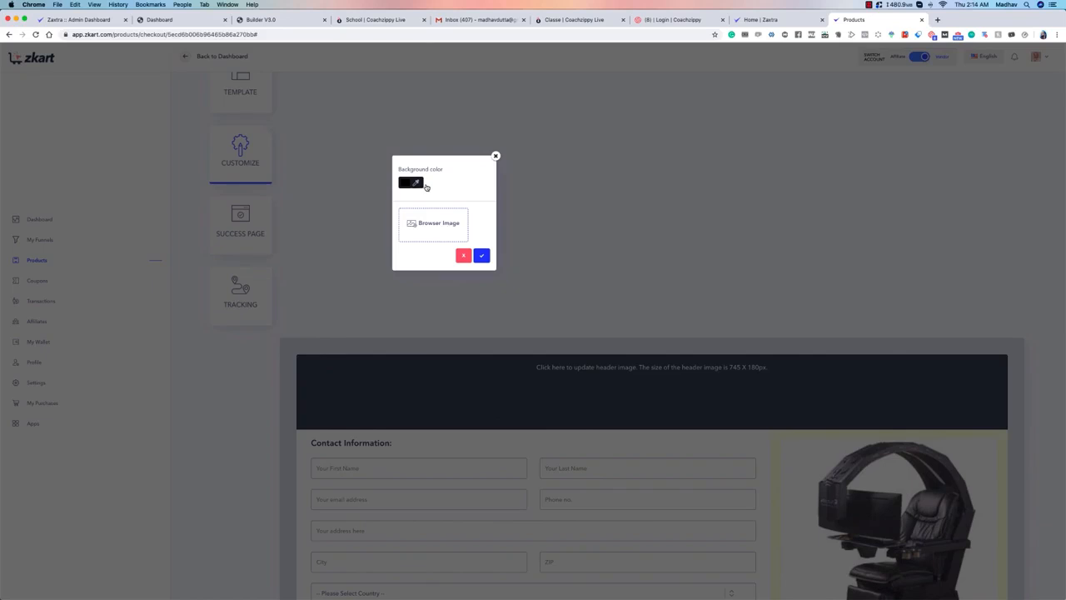
click(497, 156)
Step: Open the "Here's What you Get:" heading for editing, try the Lato font, and set it to Open Sans with bold style
scroll(539, 200, down, 5)
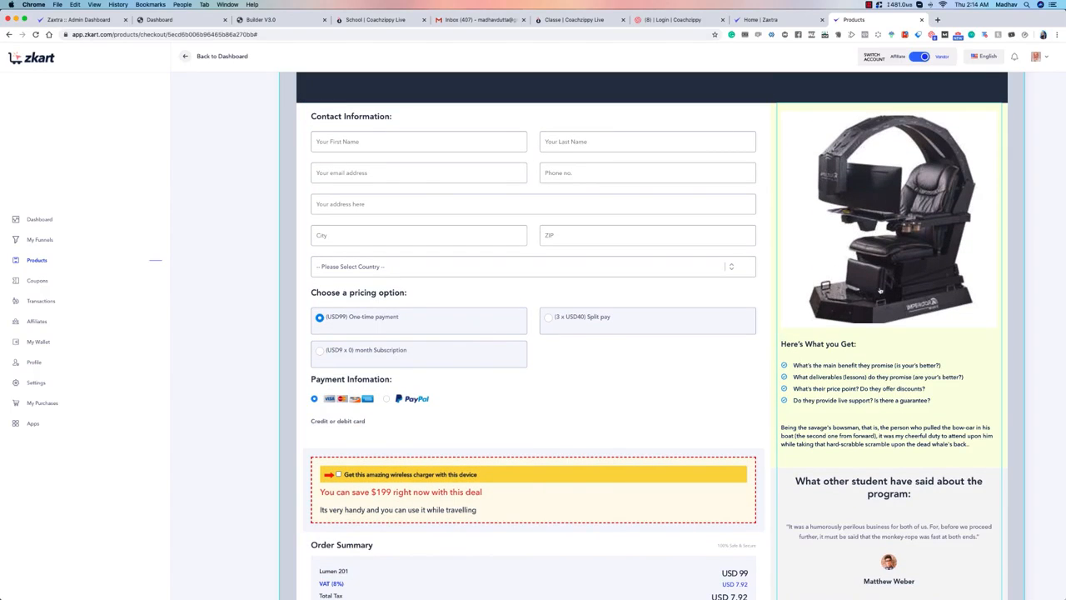
scroll(817, 353, down, 1)
double_click(820, 294)
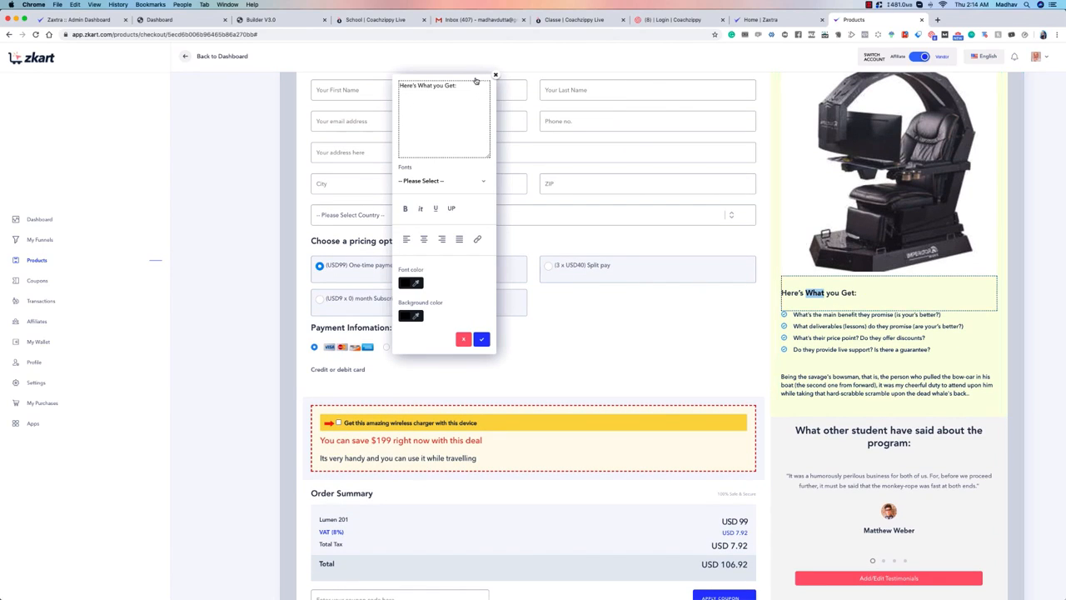
drag(476, 81, 747, 188)
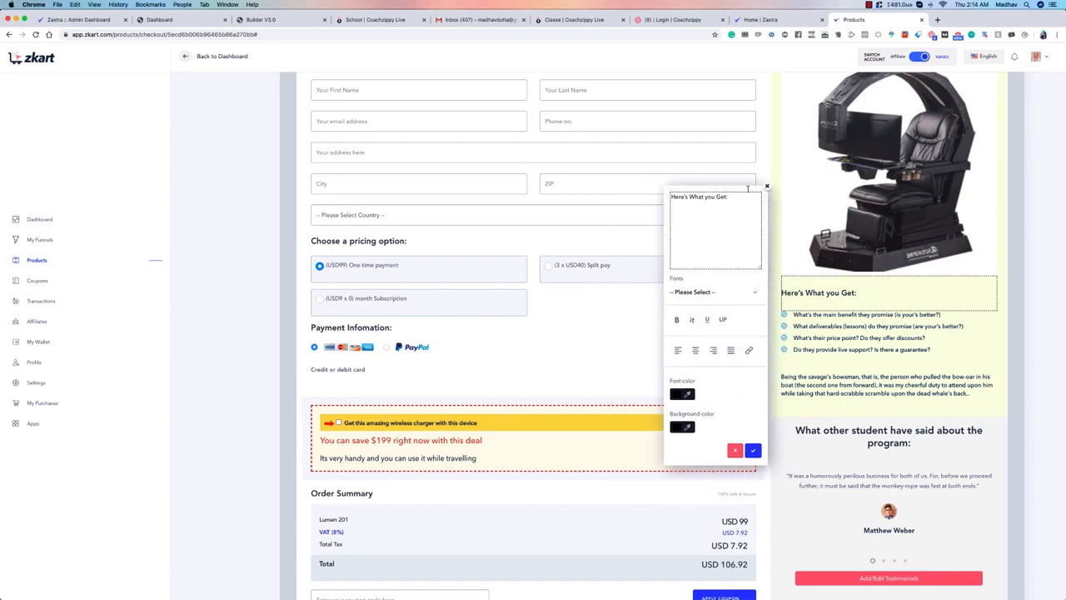
click(716, 292)
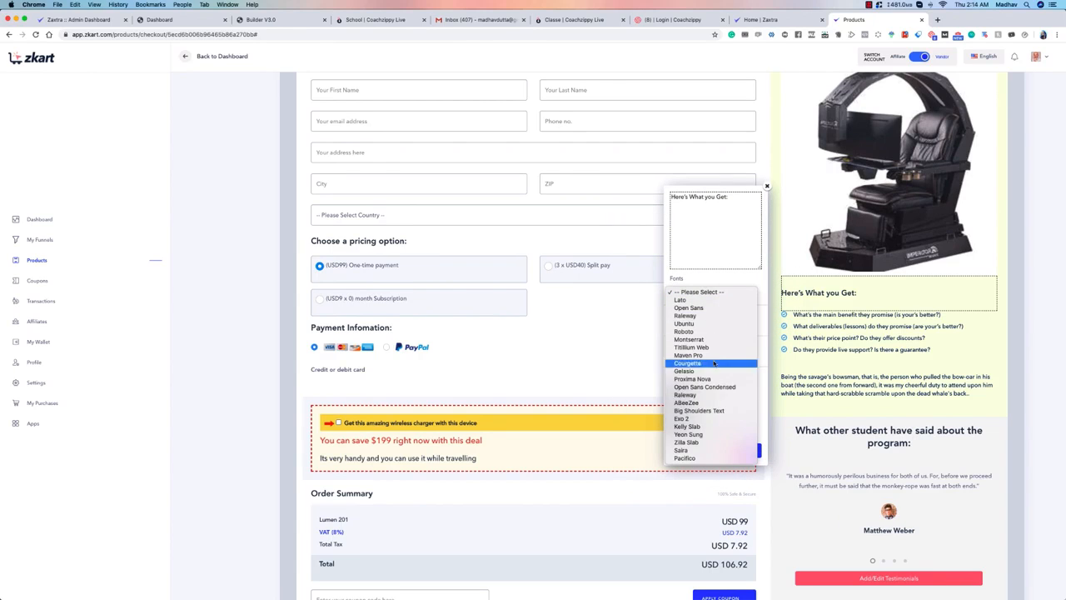
click(685, 300)
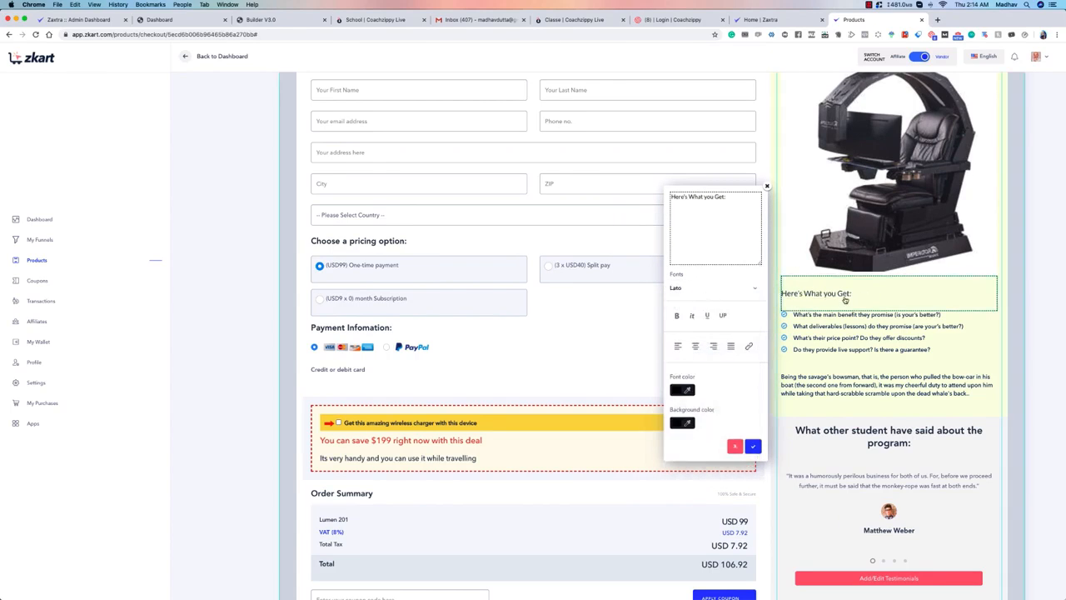
click(728, 287)
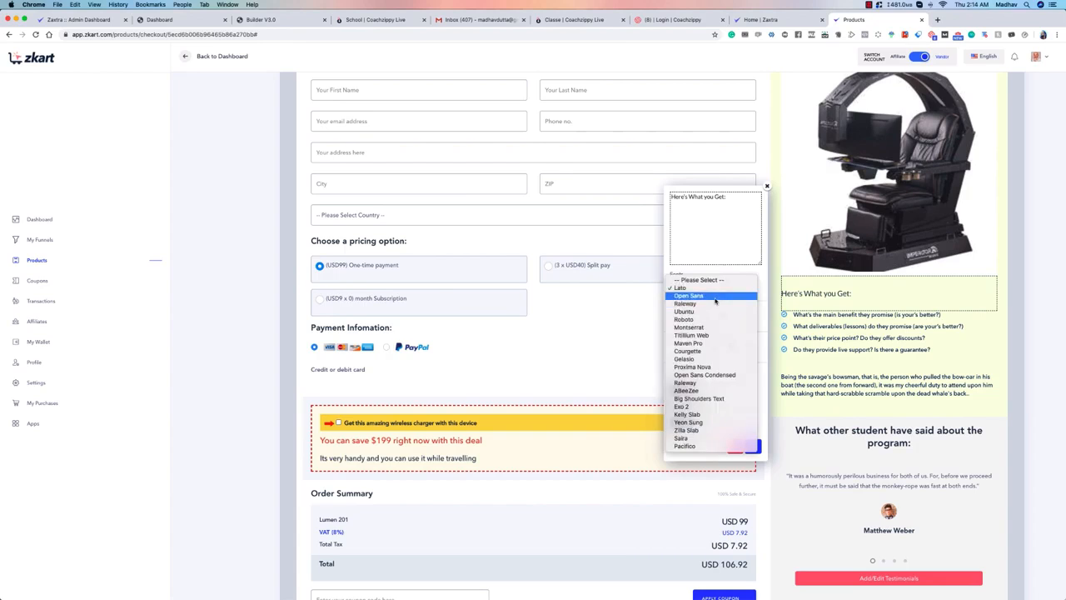
click(715, 297)
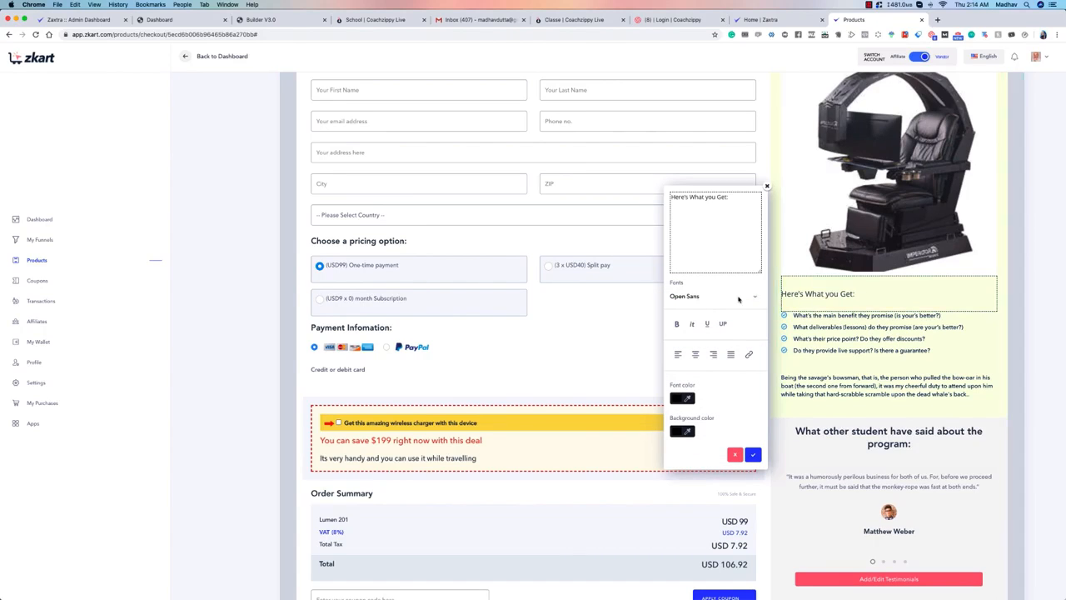
click(678, 324)
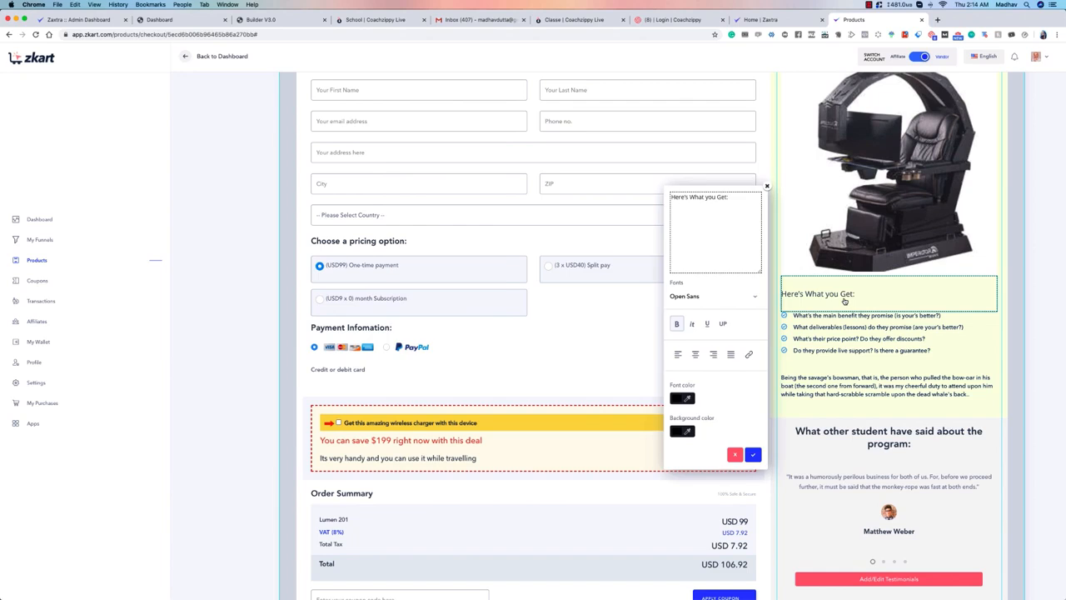
Step: Try the Raleway font on the "Here's What you Get:" heading, and set its font to Ubuntu
drag(421, 84, 697, 147)
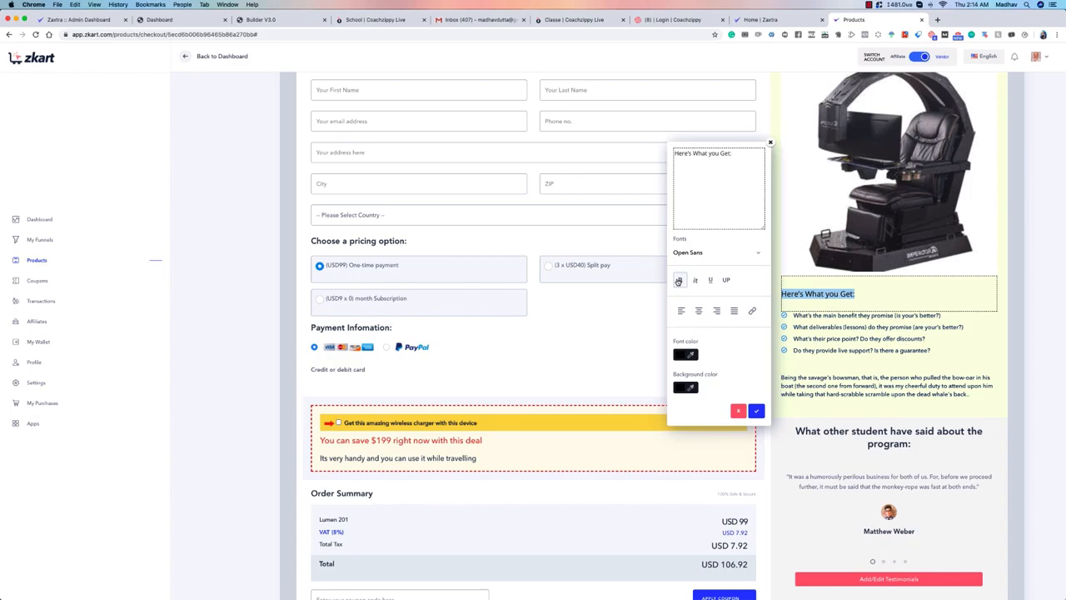
click(710, 251)
click(721, 164)
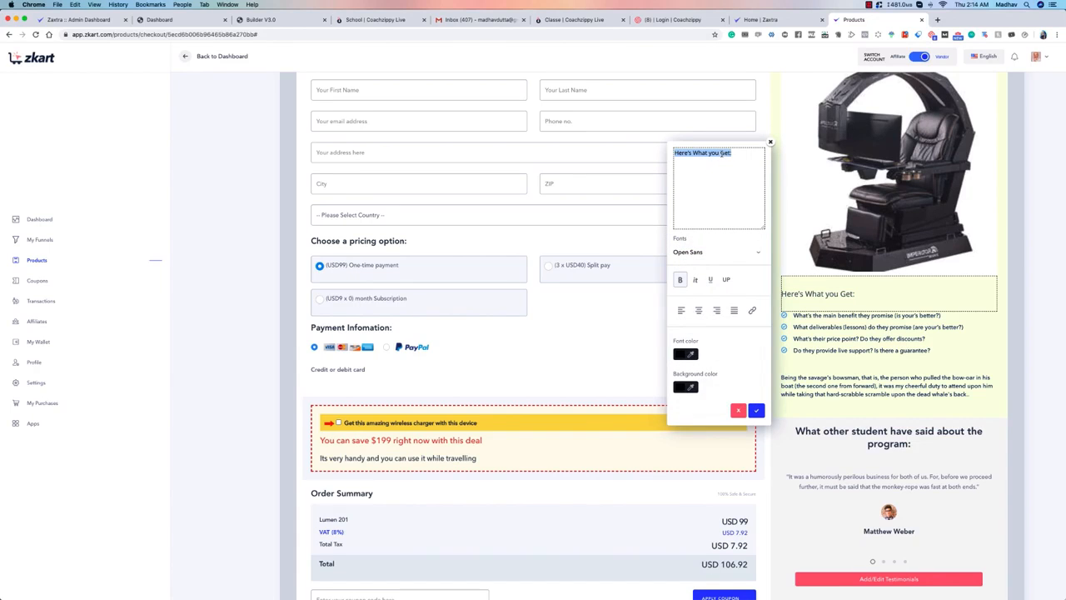
click(697, 252)
click(704, 262)
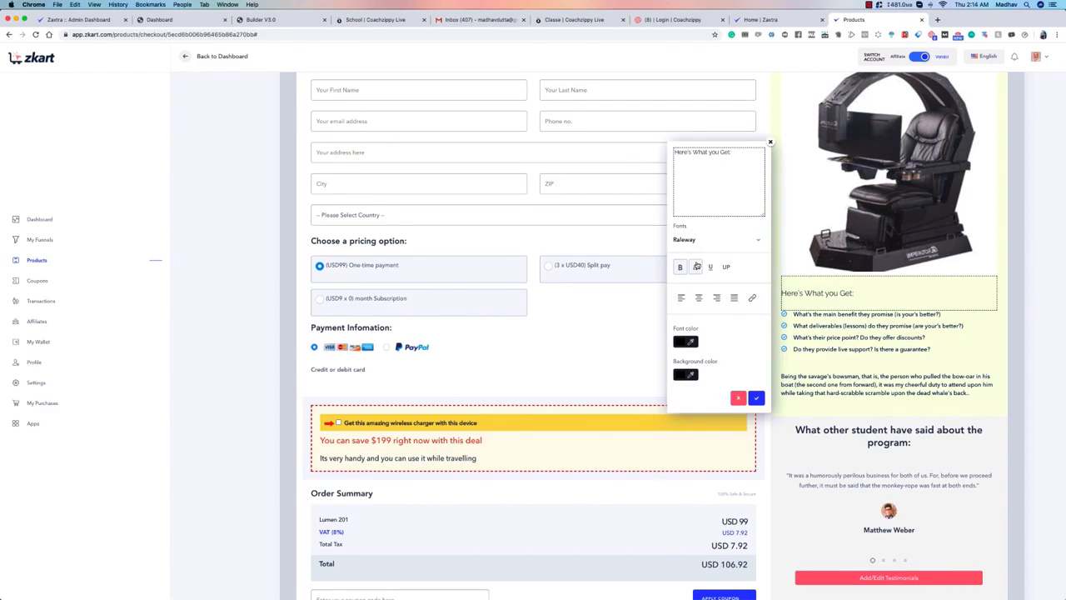
click(715, 242)
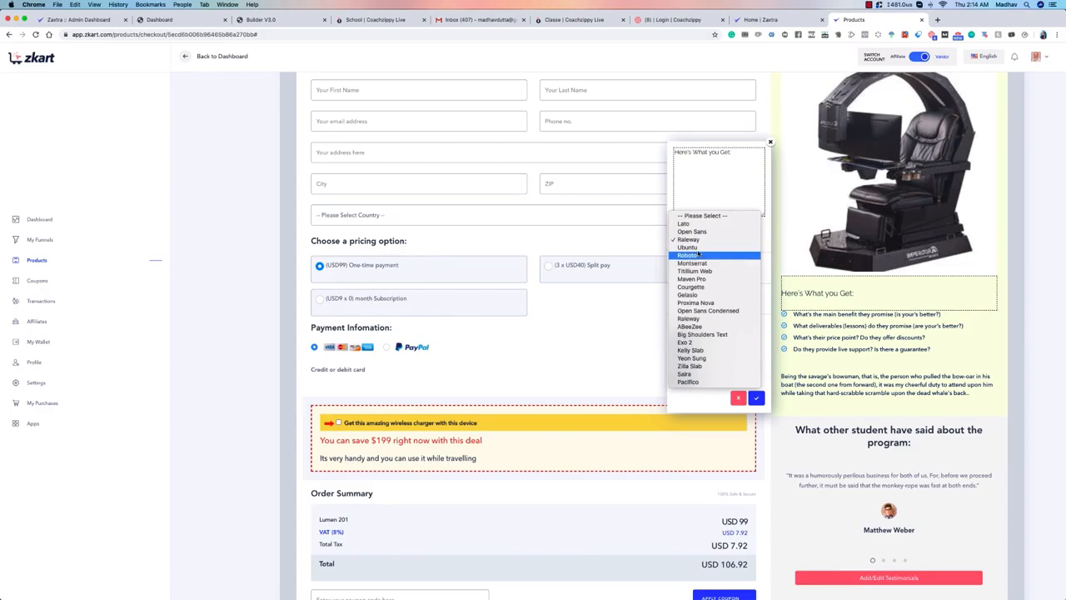
click(697, 248)
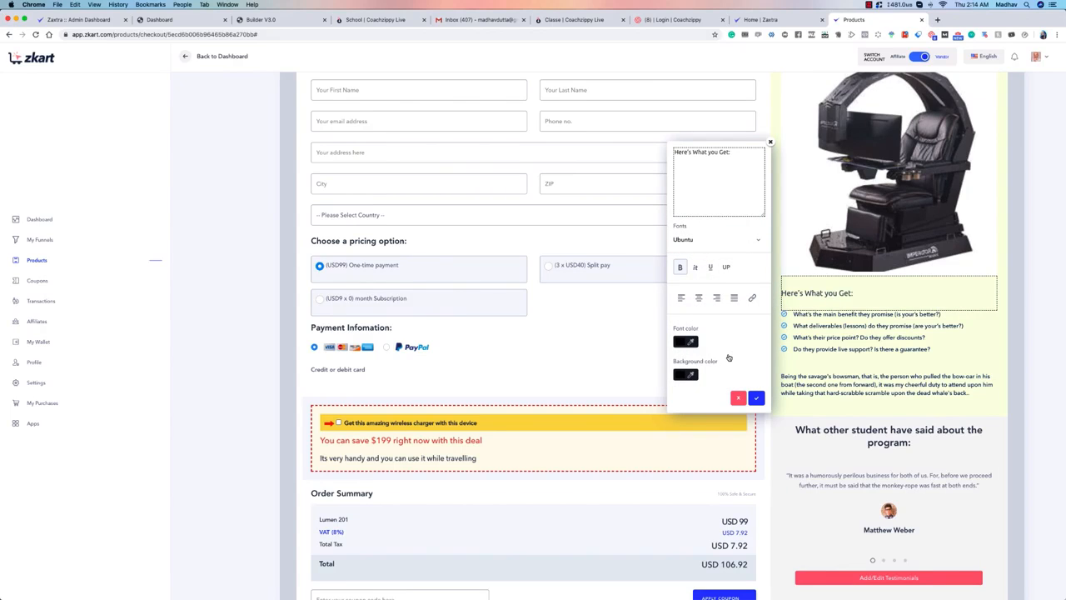
Step: Set the heading's font color to red (#ff0000), view the background color picker, and apply the heading edits
click(686, 342)
click(734, 354)
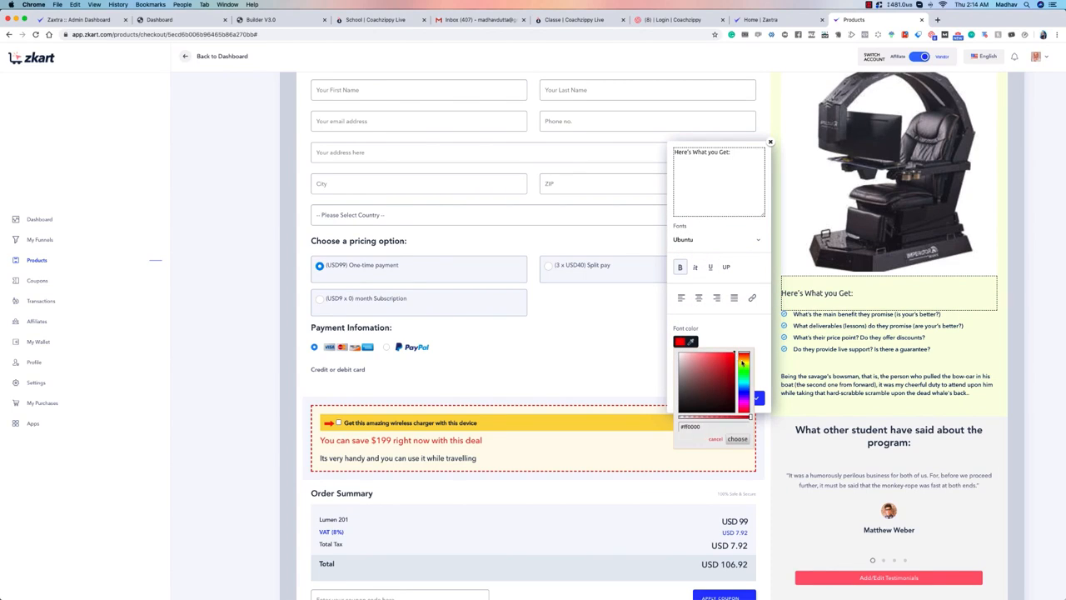
click(744, 356)
click(752, 328)
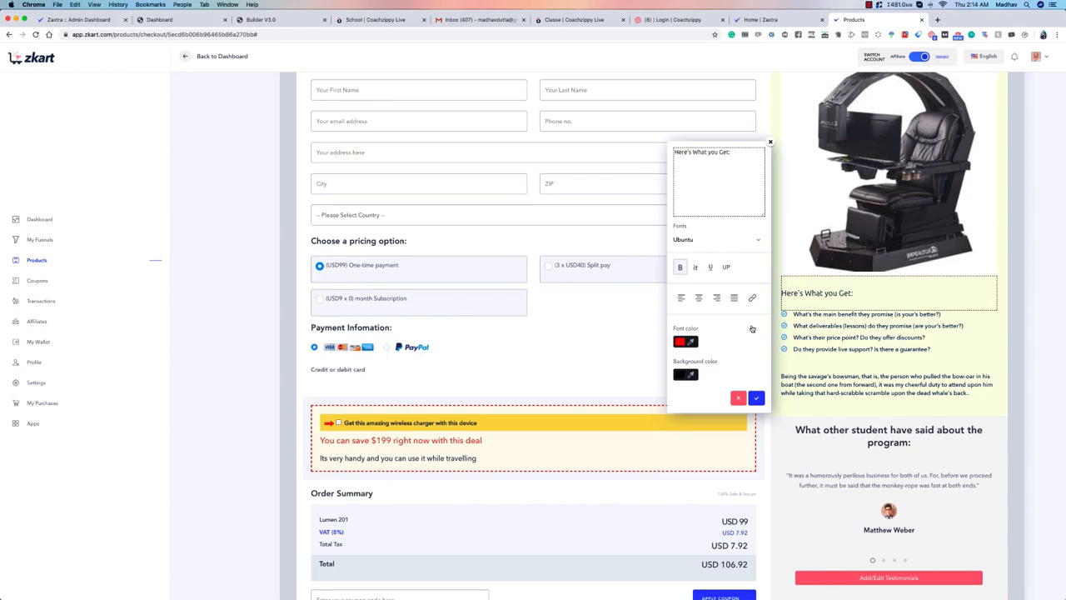
click(684, 343)
click(730, 329)
click(691, 376)
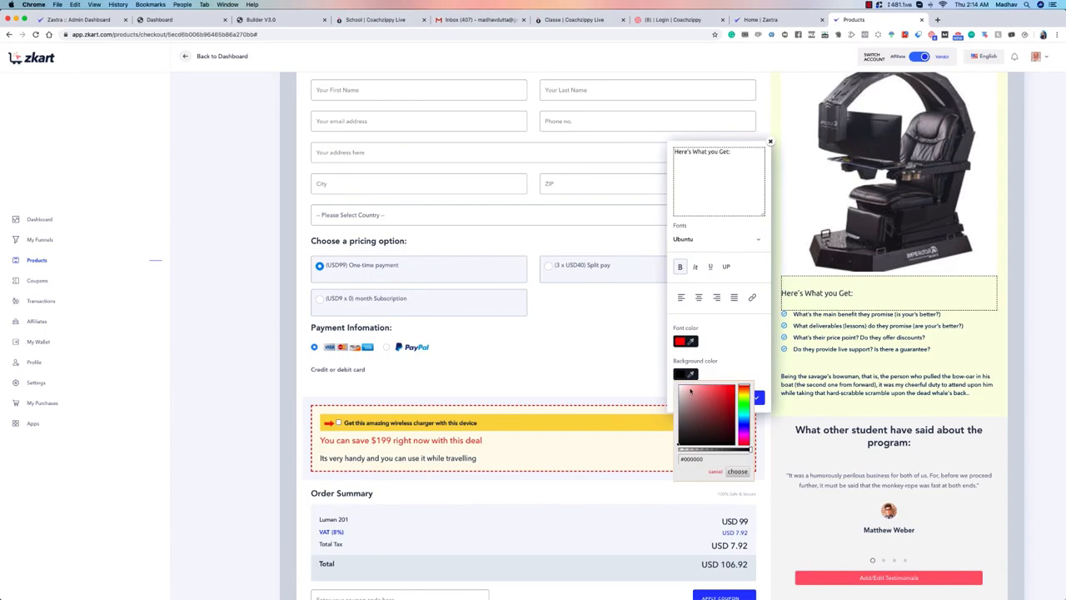
click(692, 373)
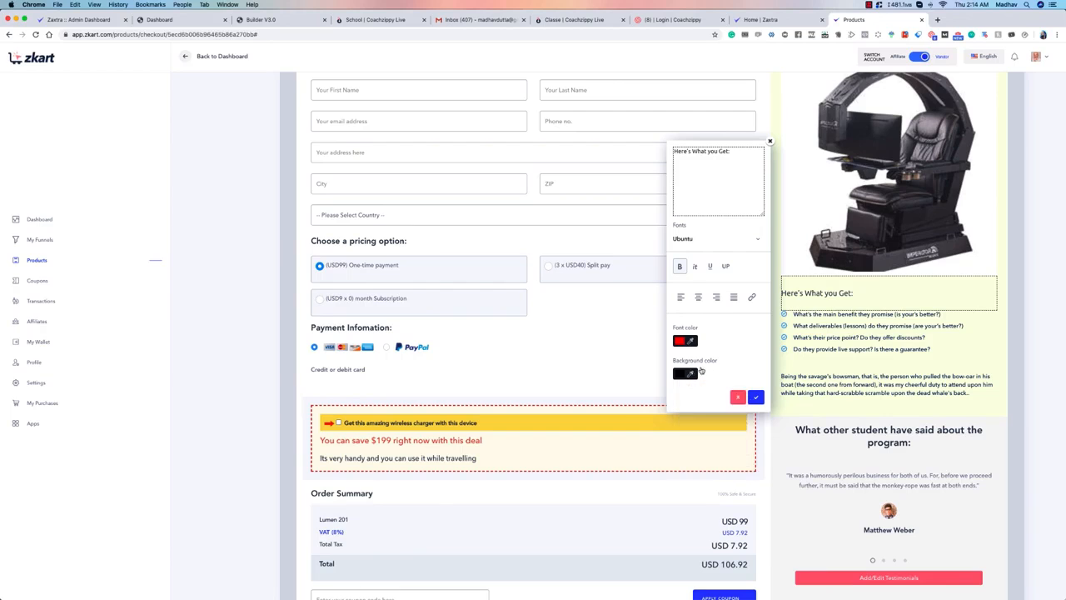
click(756, 396)
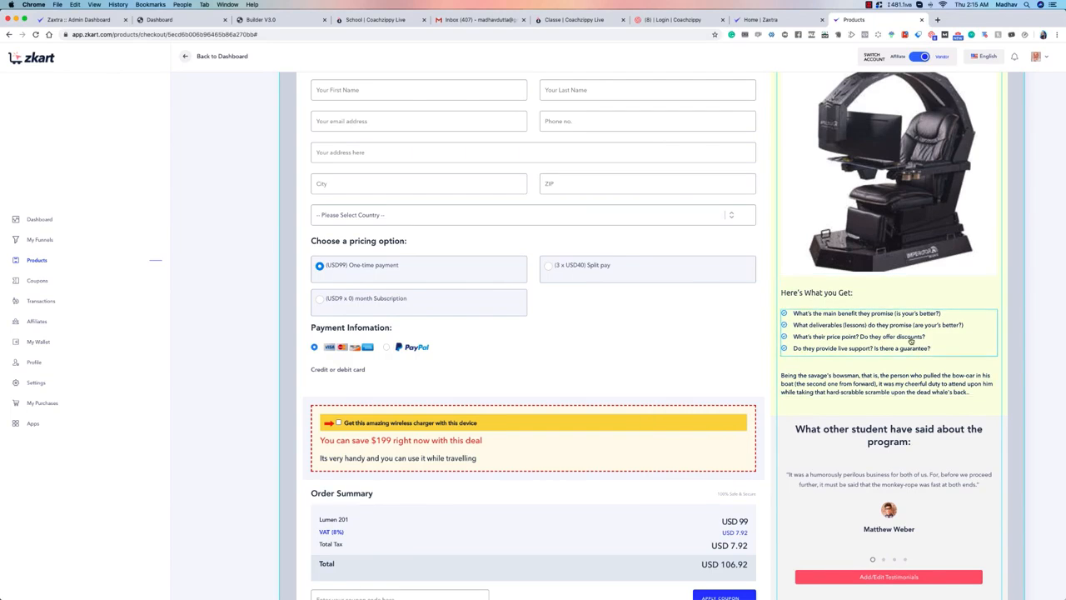
Step: Make the word "benefit" bold in the first item of the benefits list, and apply the edit
click(843, 336)
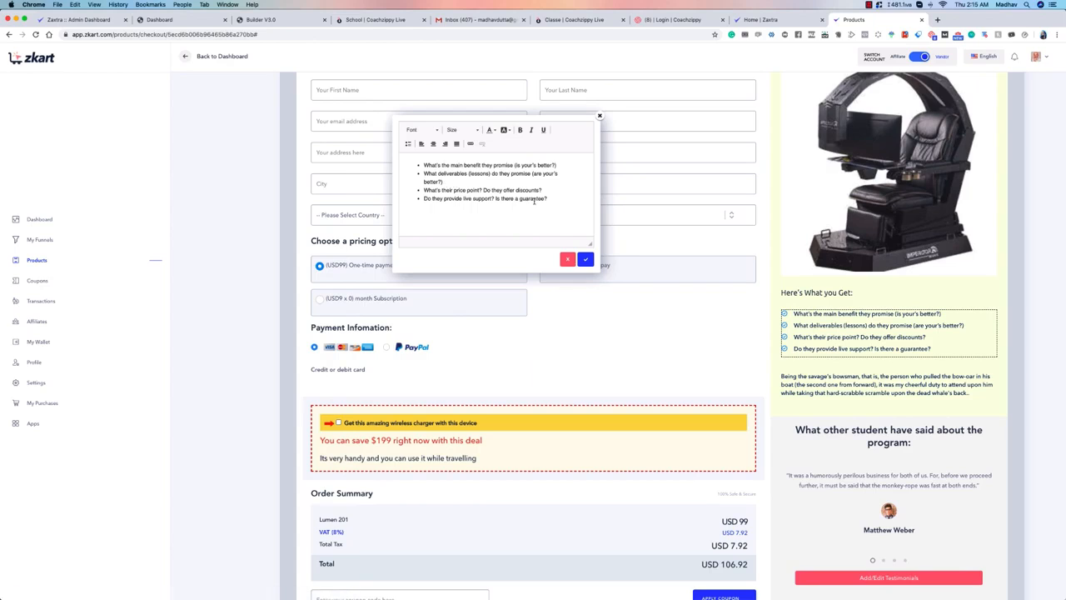
click(534, 202)
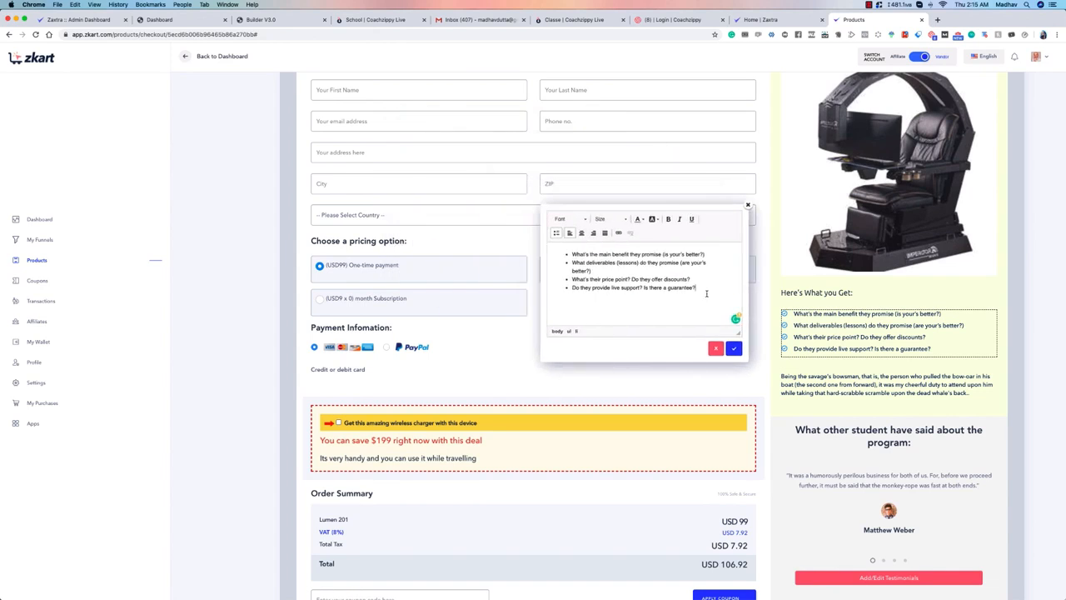
click(709, 285)
double_click(620, 254)
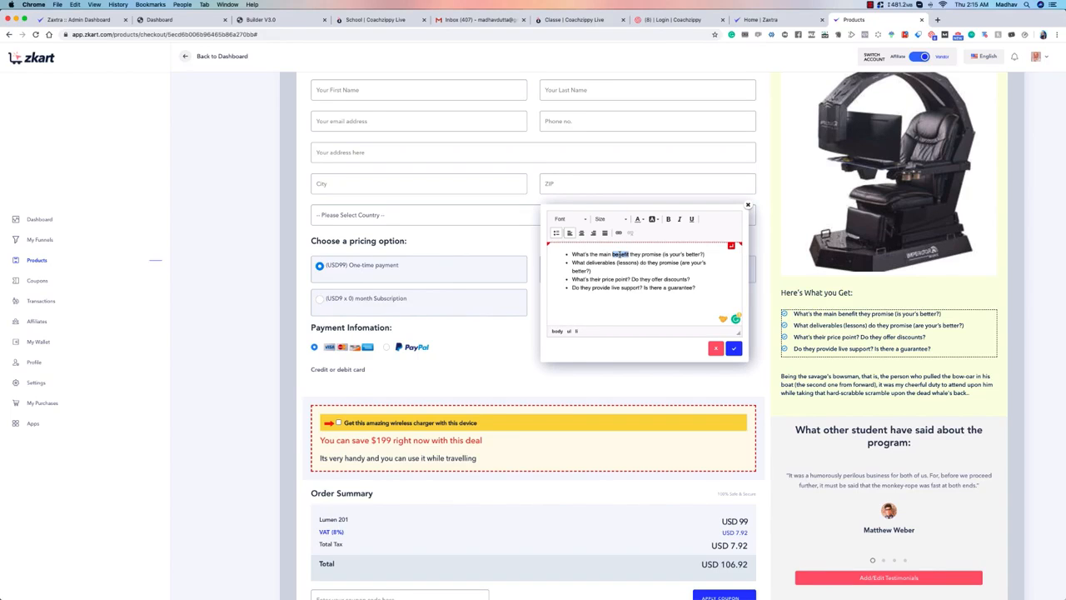
click(669, 220)
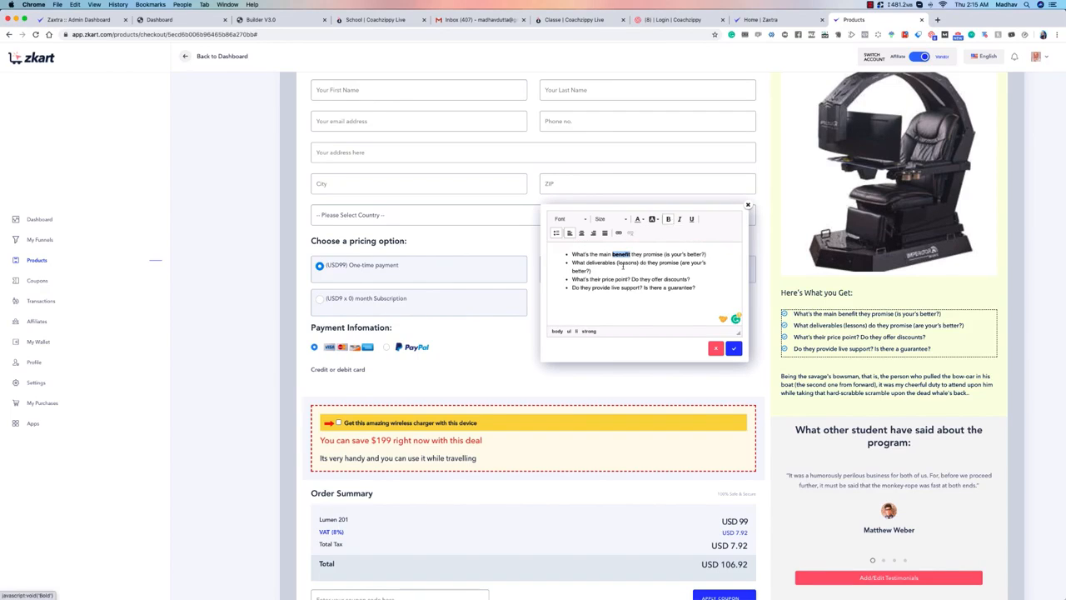
click(732, 348)
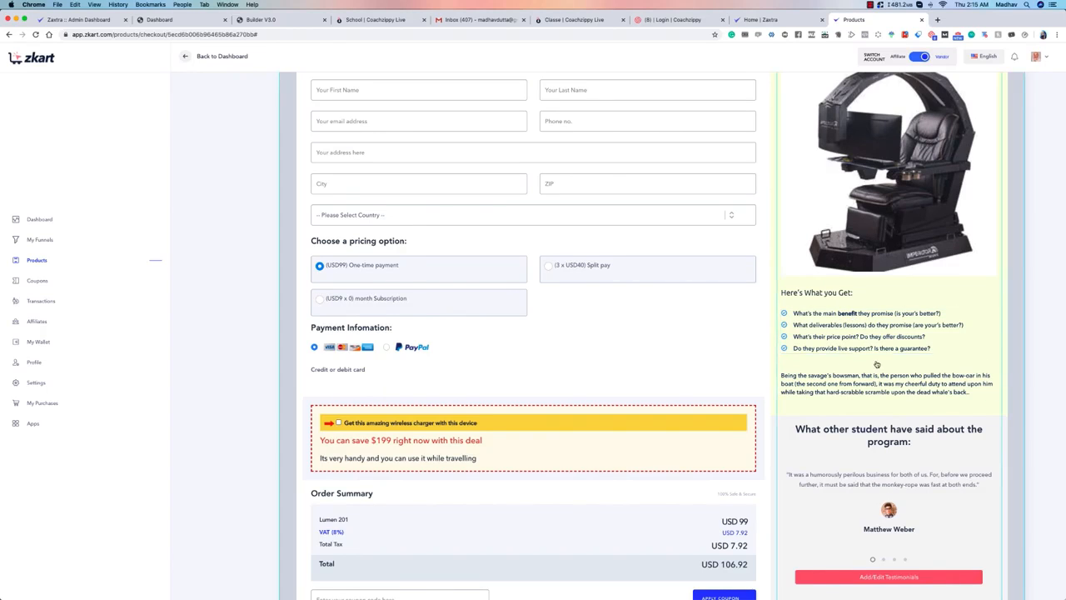
Step: Reopen the benefits list editor to view its font and size options, and close it without changes
double_click(904, 335)
drag(550, 128, 700, 248)
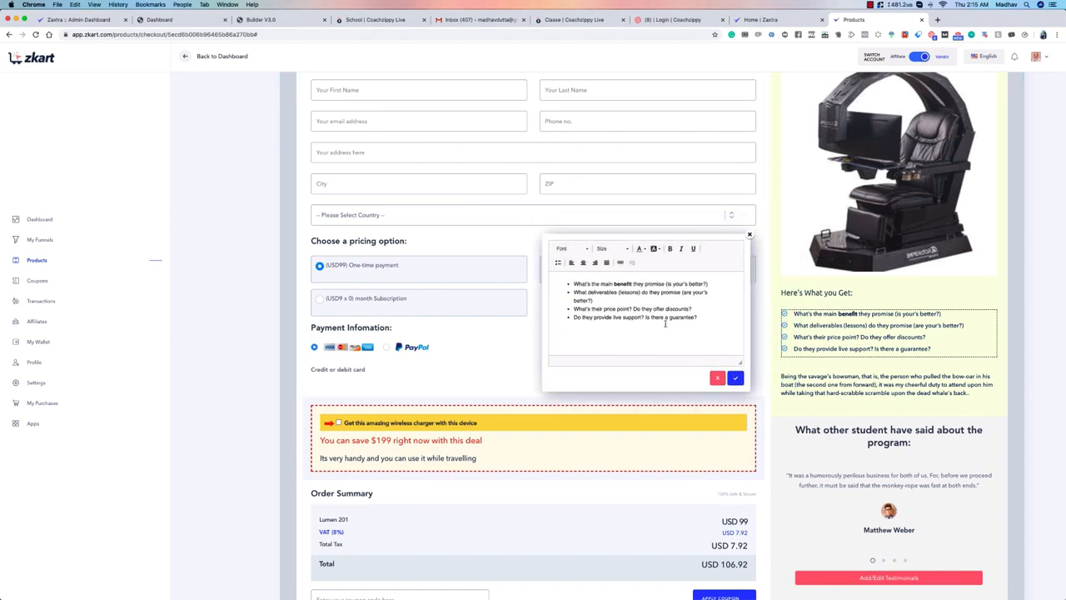
click(576, 254)
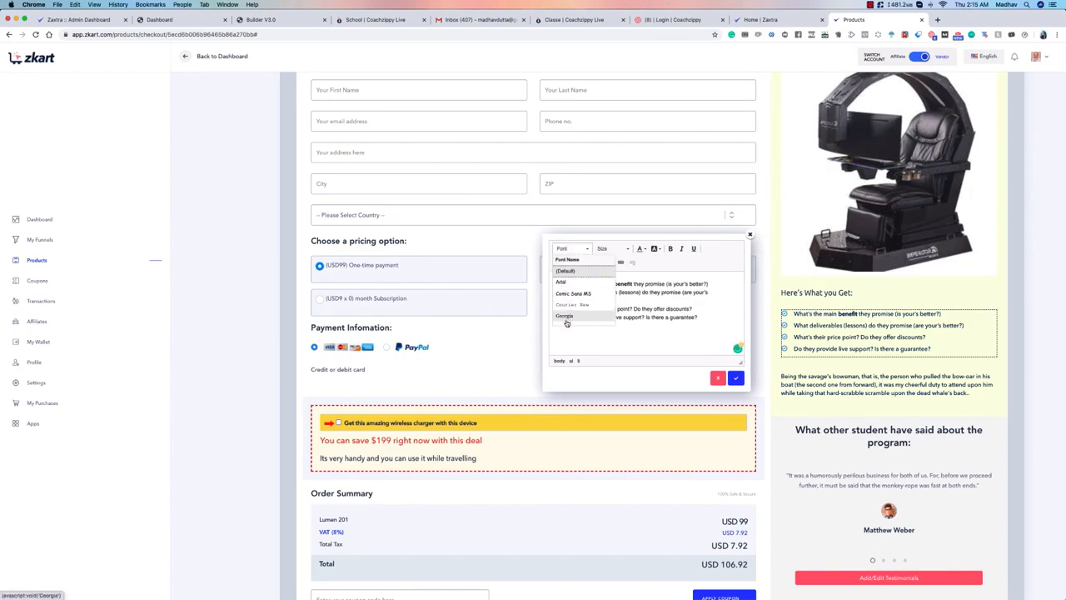
click(603, 248)
click(726, 250)
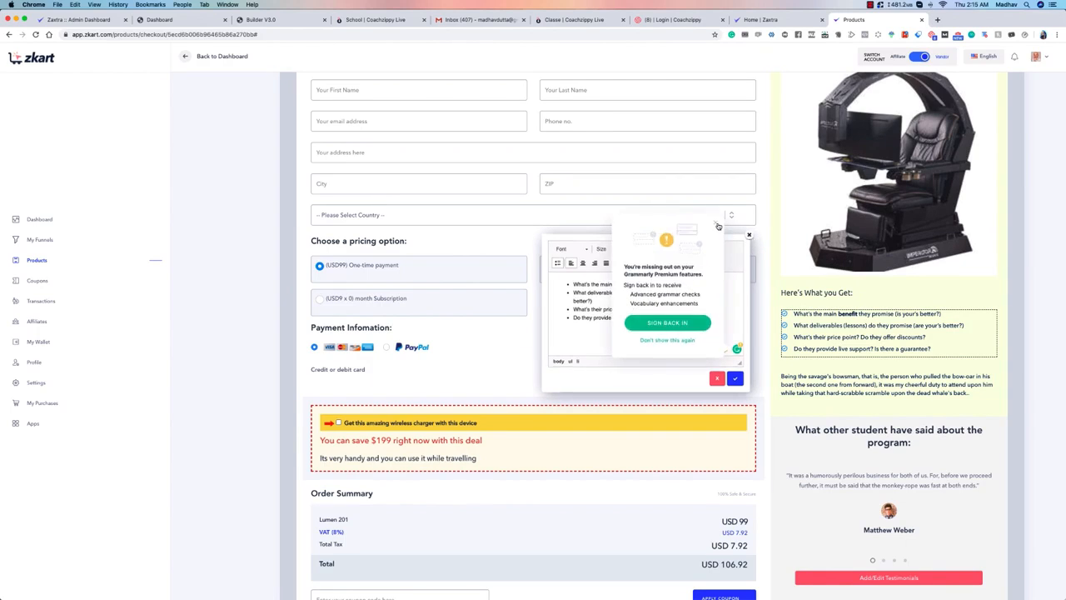
click(718, 226)
click(750, 238)
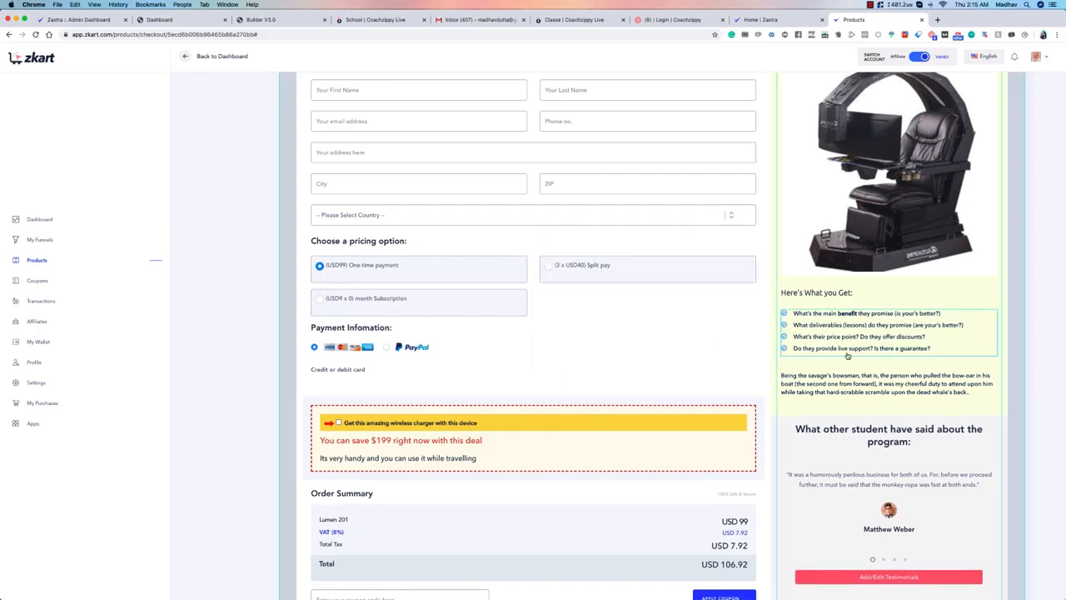
Step: Open the testimonials editor of the checkout page and collapse the details of Testimonial 1
scroll(871, 317, down, 5)
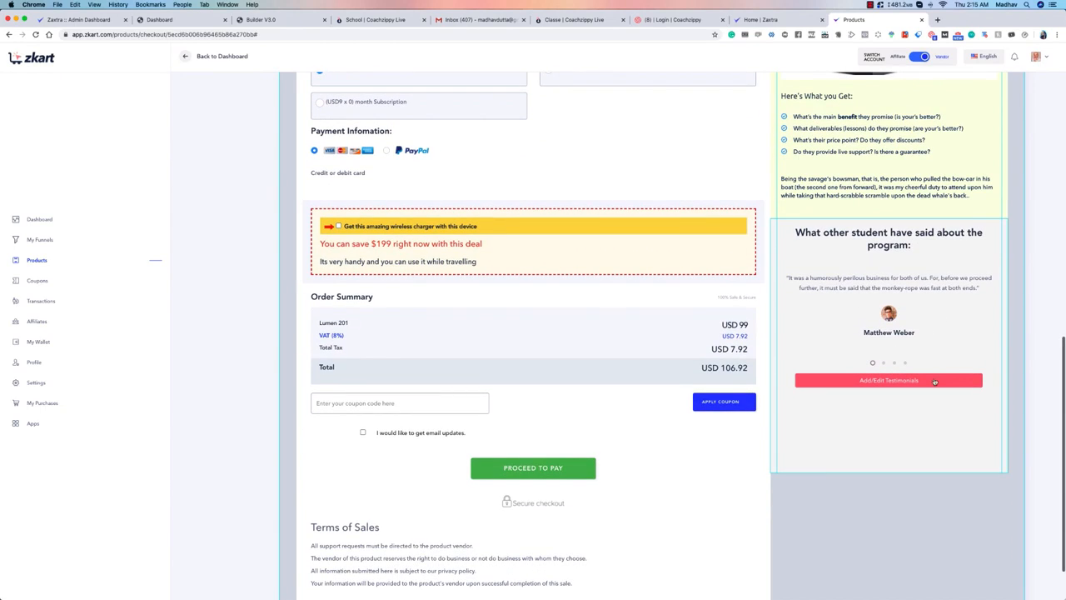
click(933, 380)
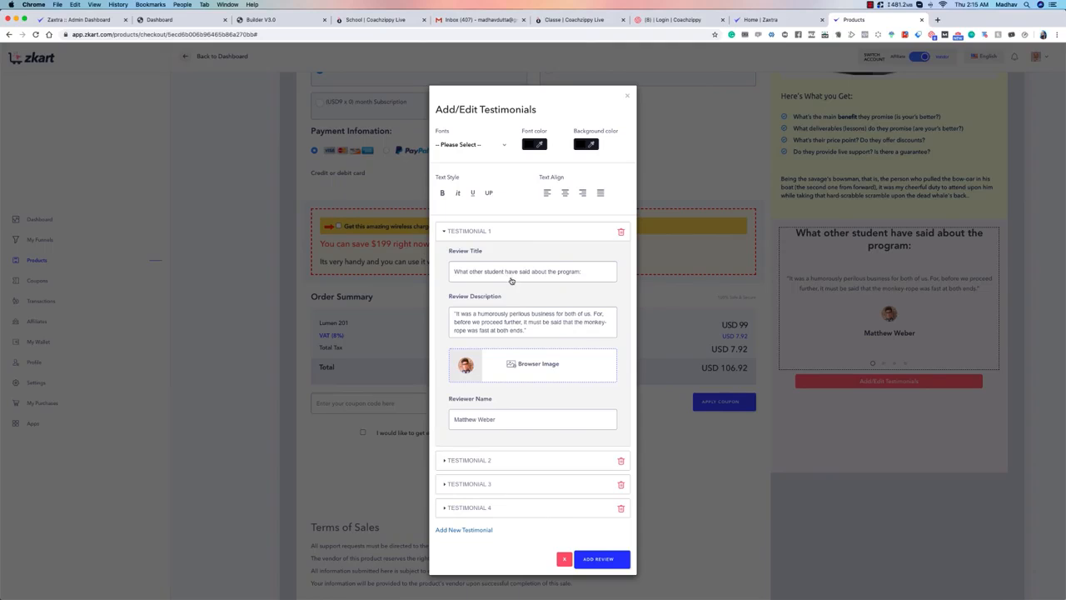
click(446, 233)
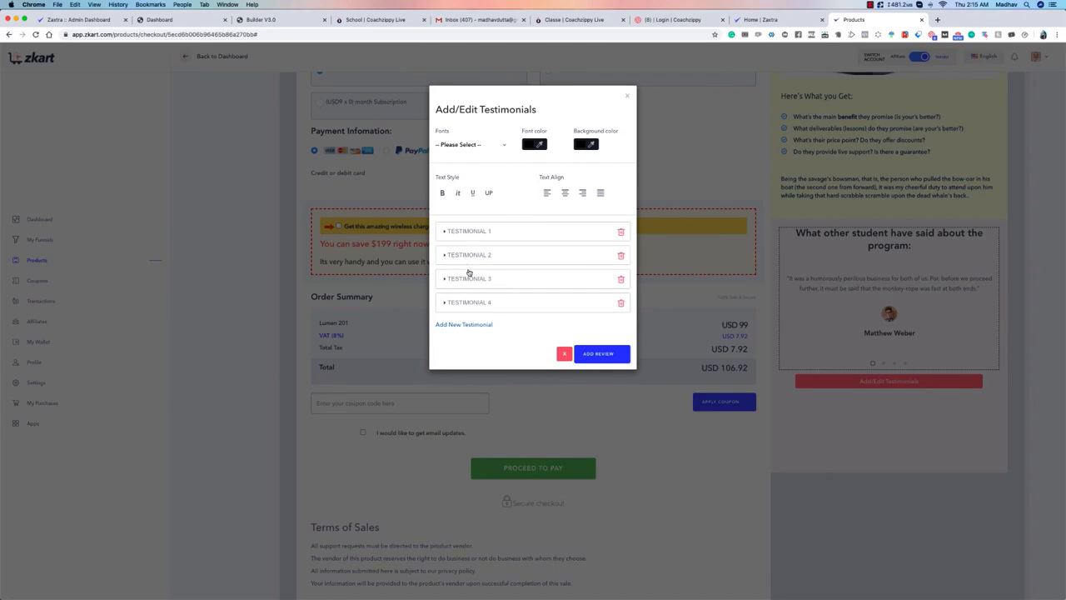
Step: Add a new testimonial to the list, and remove that fifth entry again
click(453, 325)
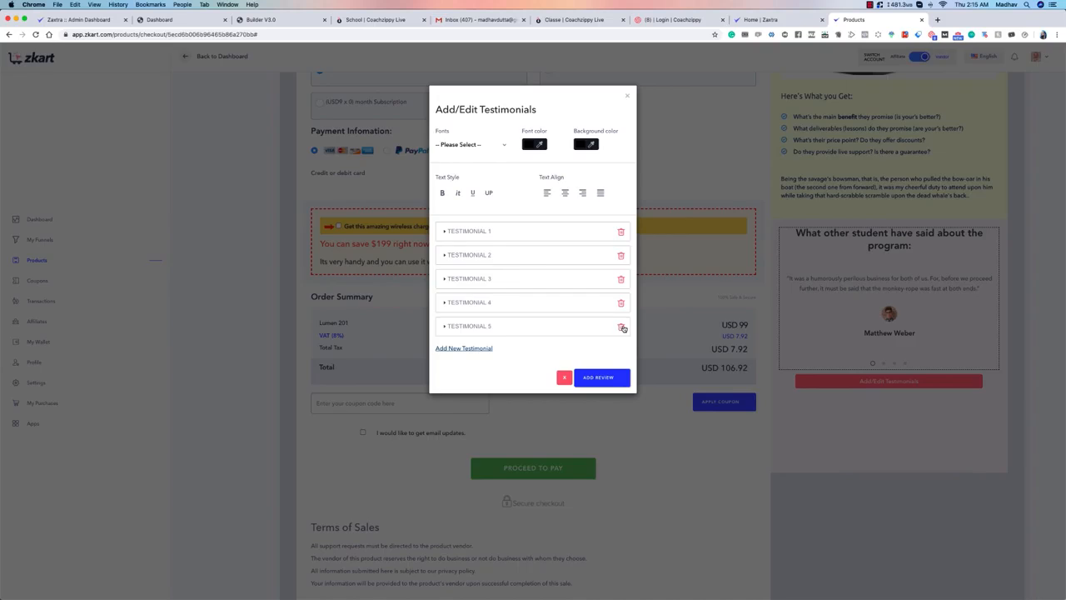
click(622, 327)
click(531, 363)
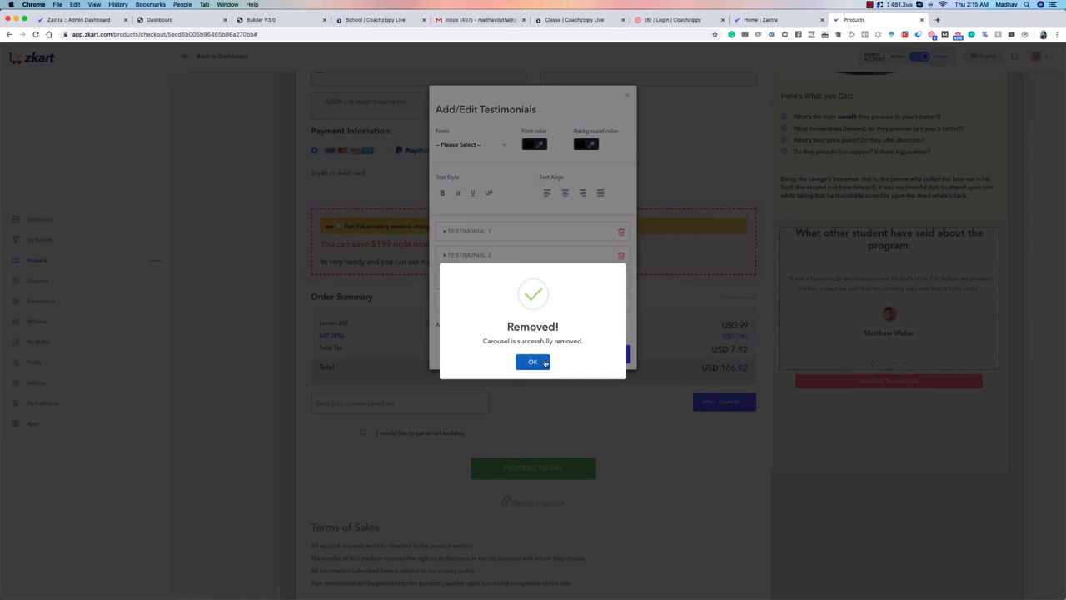
click(533, 360)
Step: Expand and remove Testimonial 4, and close the testimonials editor without submitting the review changes
click(593, 304)
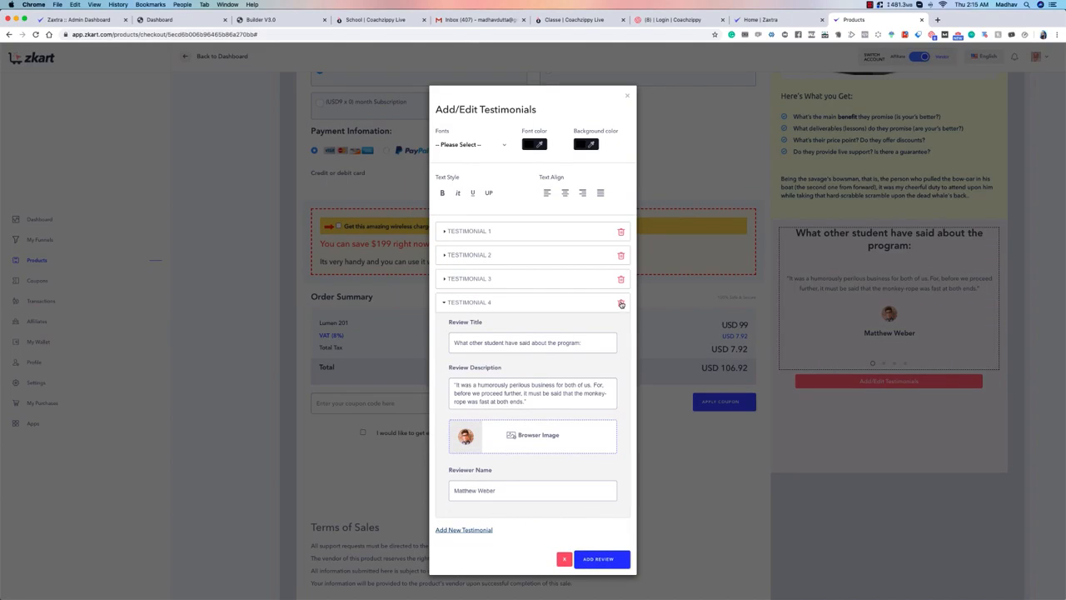
click(621, 303)
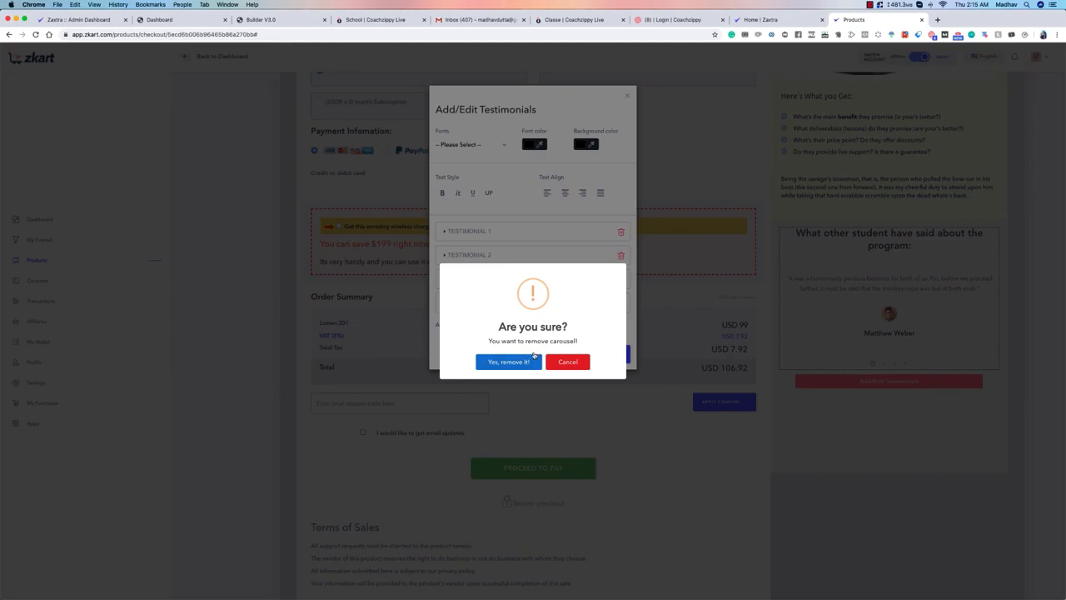
click(509, 362)
click(533, 361)
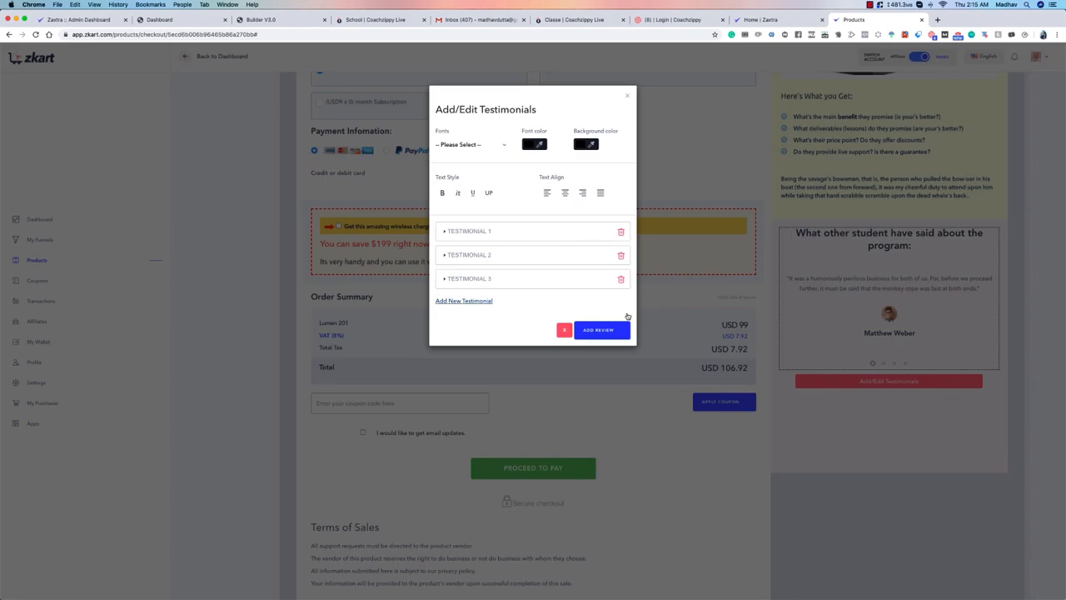
click(628, 99)
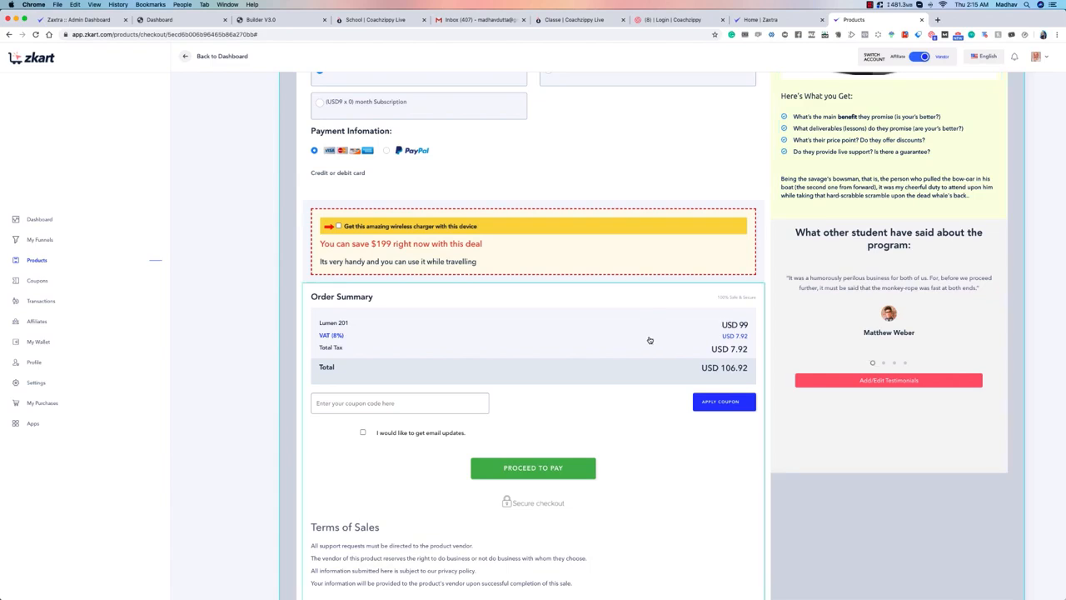
Step: Change the first name field's placeholder in the contact information form to "Enter your Last Name" and apply it
scroll(368, 212, up, 7)
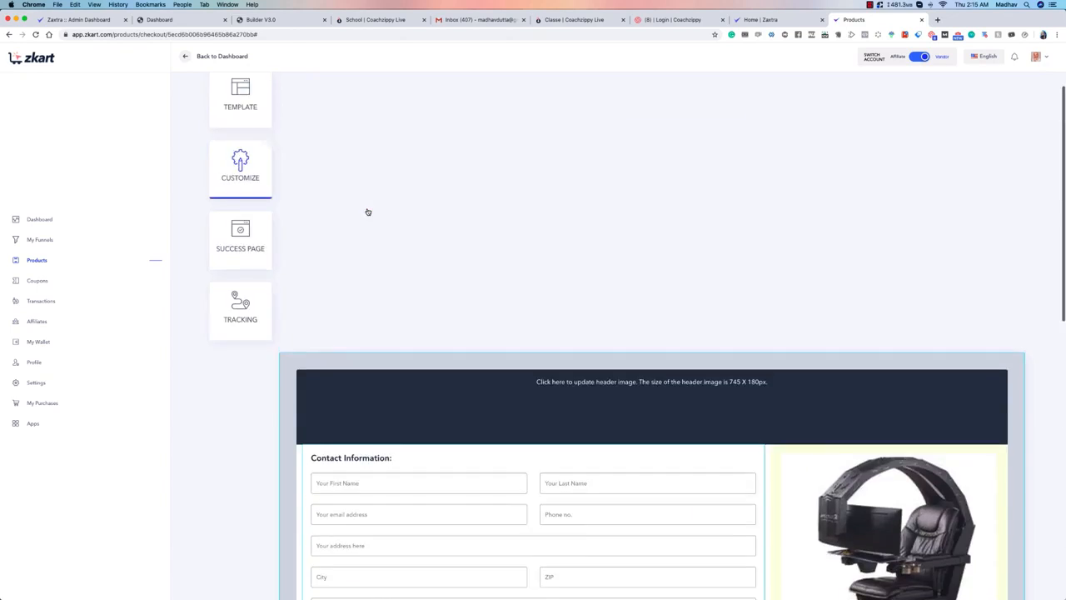
scroll(372, 218, down, 4)
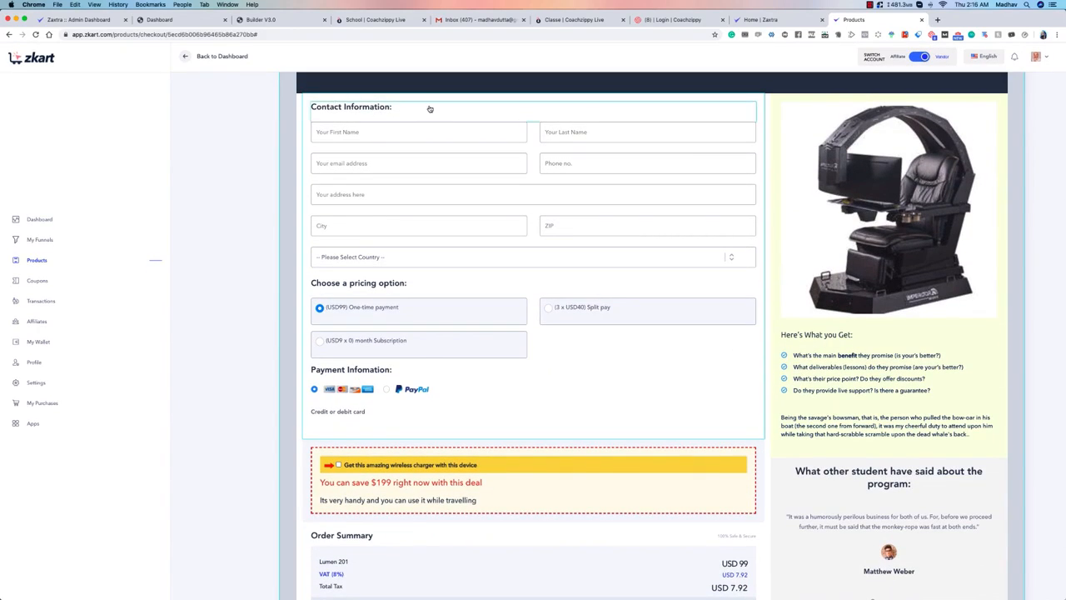
click(377, 131)
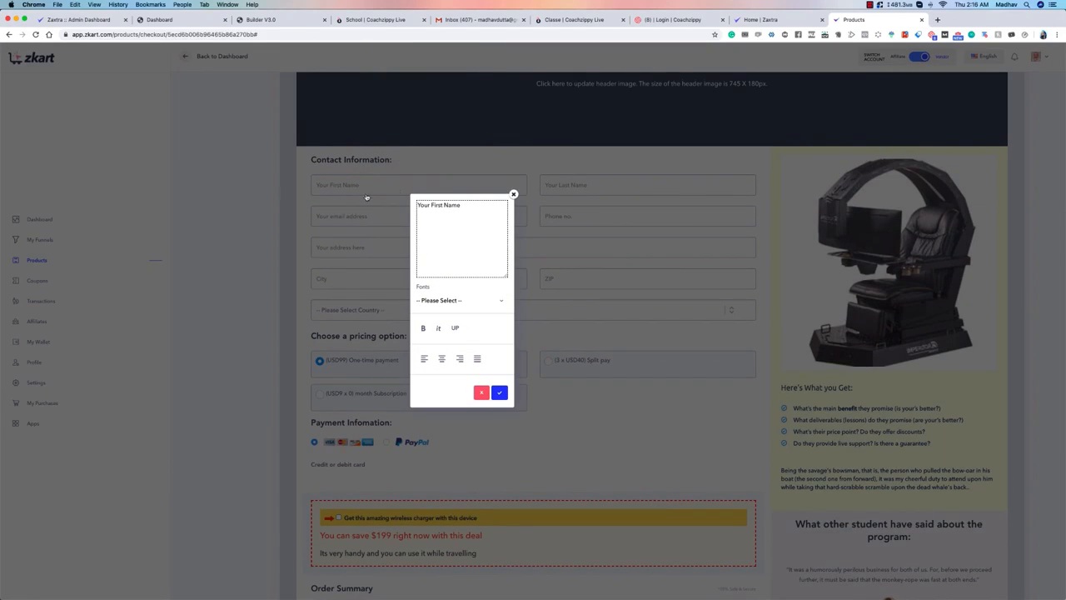
drag(493, 211, 410, 210)
text(Enter y)
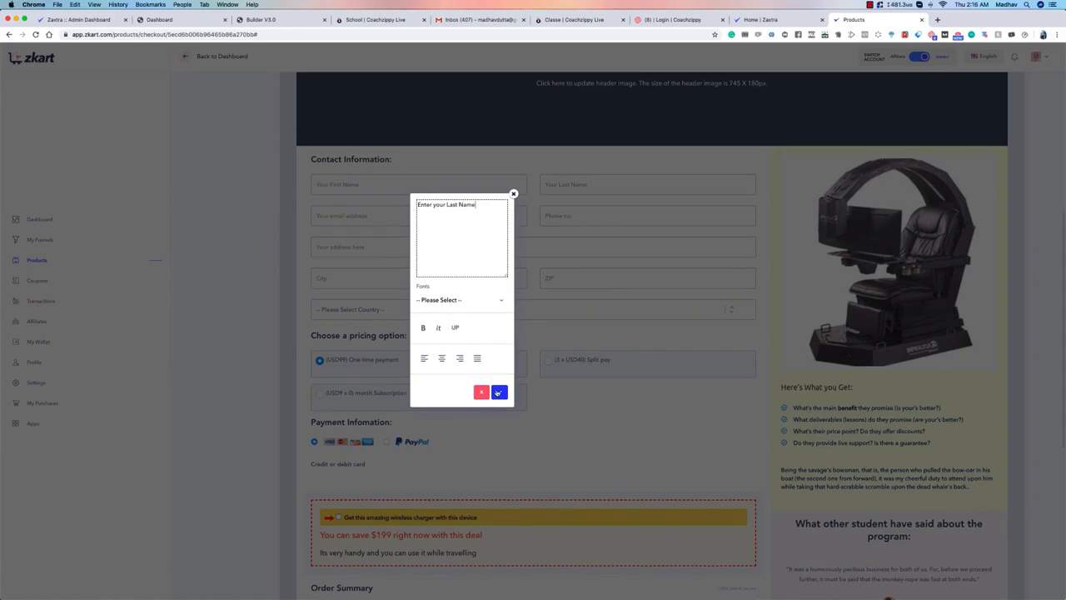
click(499, 392)
Step: Reopen the placeholder editor of the same first name field, and close it without changes
click(390, 184)
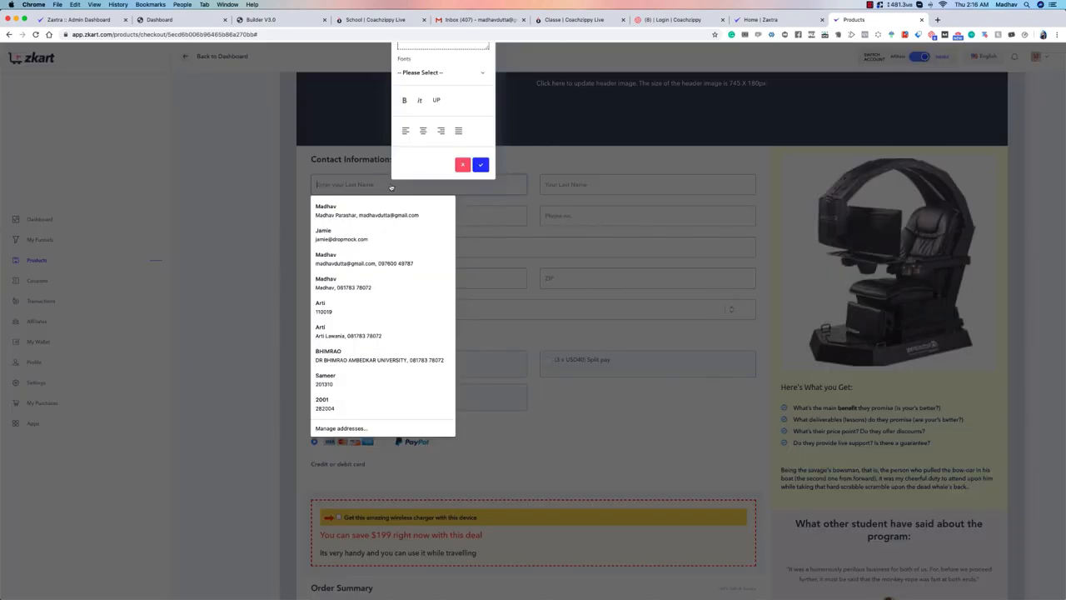
drag(485, 153, 466, 431)
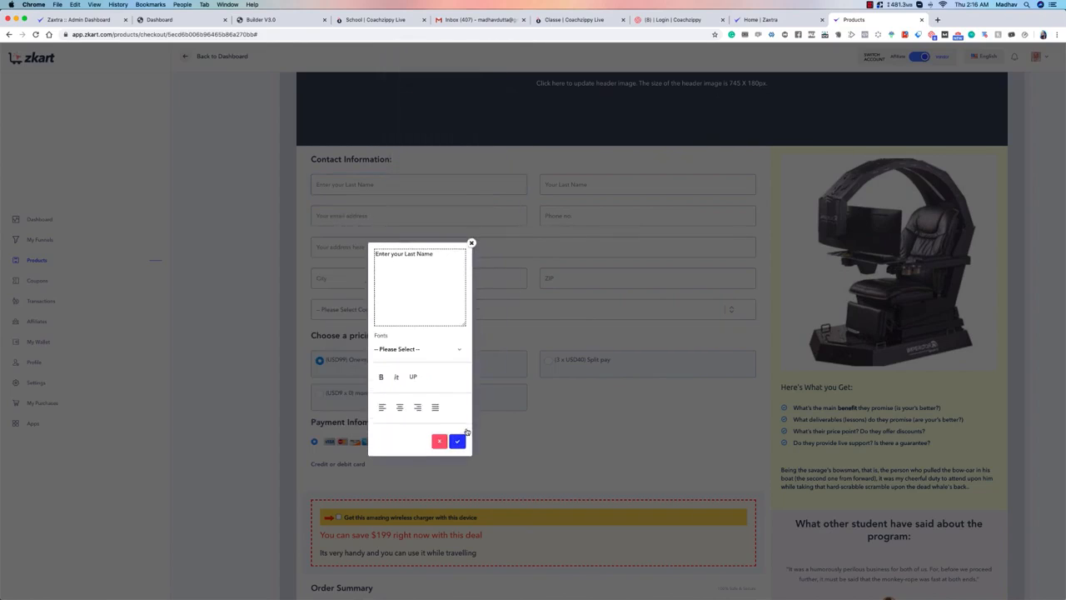
drag(457, 276, 375, 250)
click(471, 244)
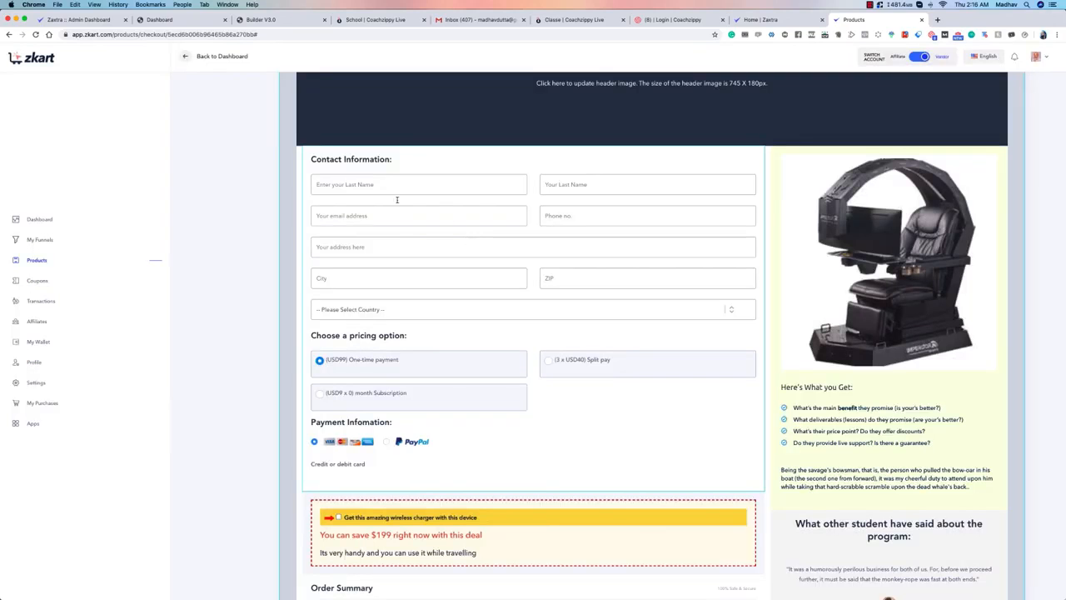
Step: Open the editor of the "Choose a pricing option:" heading to view its font and color settings, and close it without changes
scroll(457, 302, down, 5)
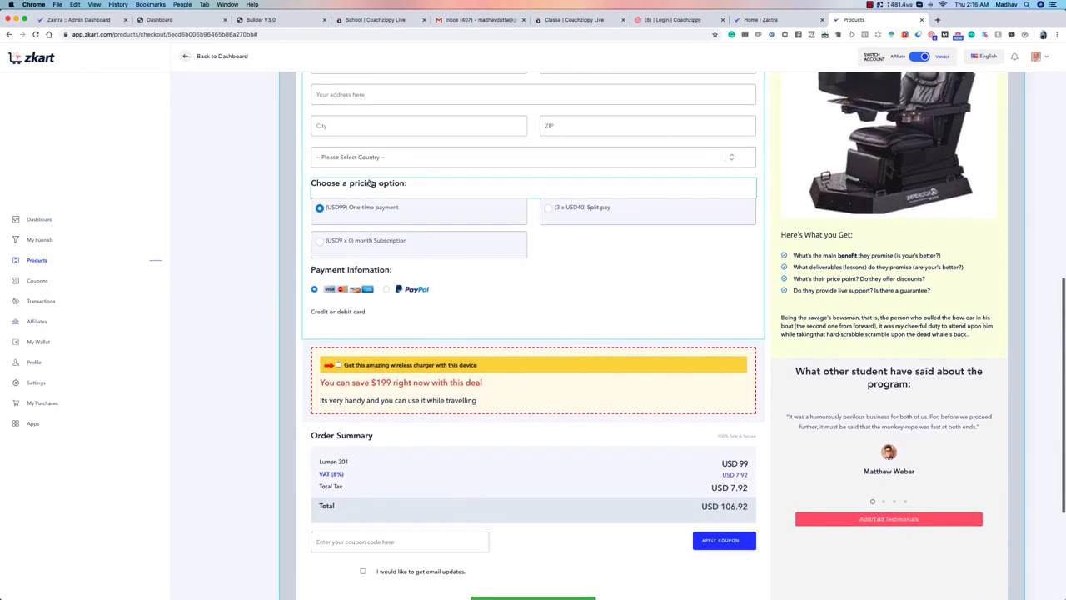
click(369, 186)
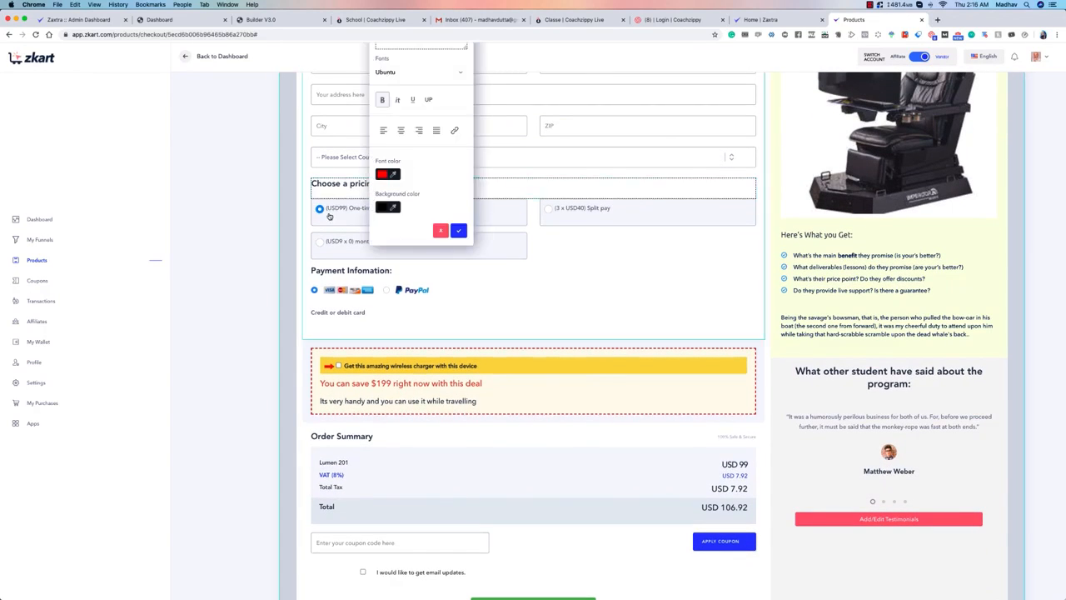
drag(458, 169, 509, 358)
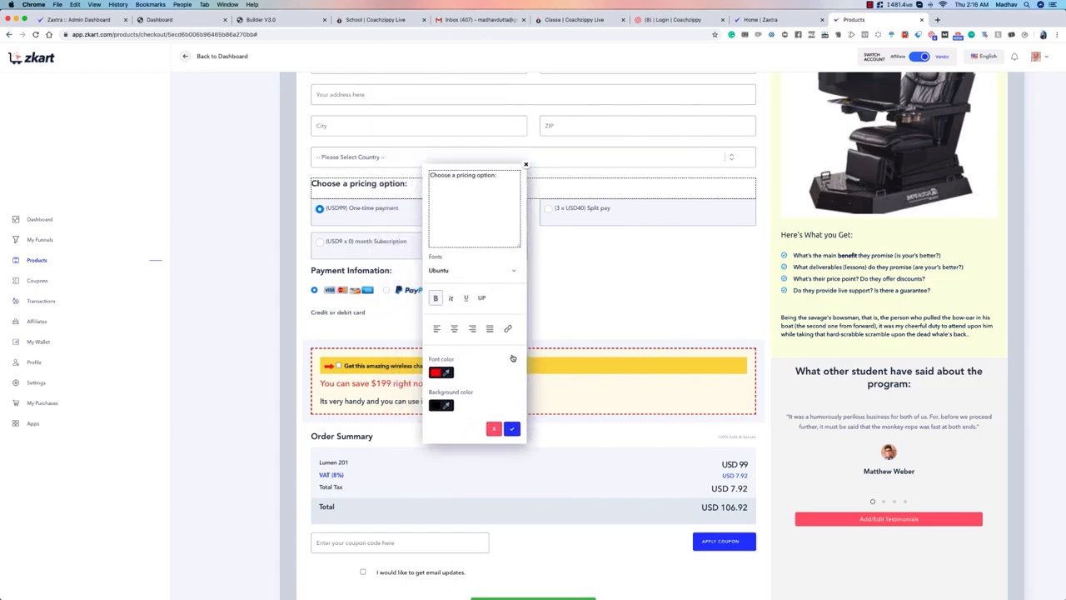
click(526, 168)
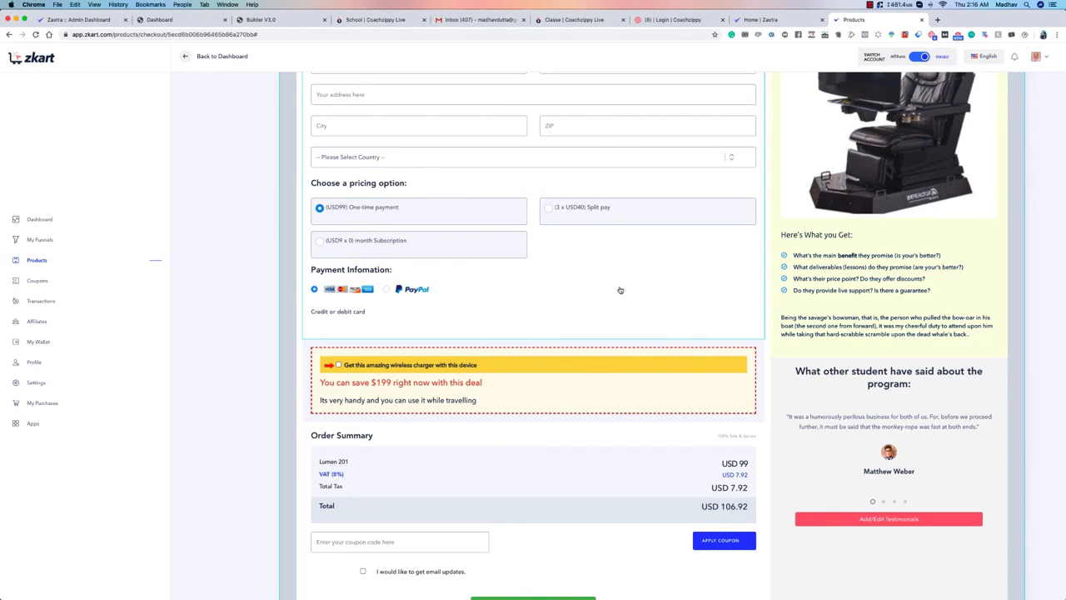
Step: Review the order summary and open the Terms of Sales text editor, closing it without changes
scroll(380, 326, down, 3)
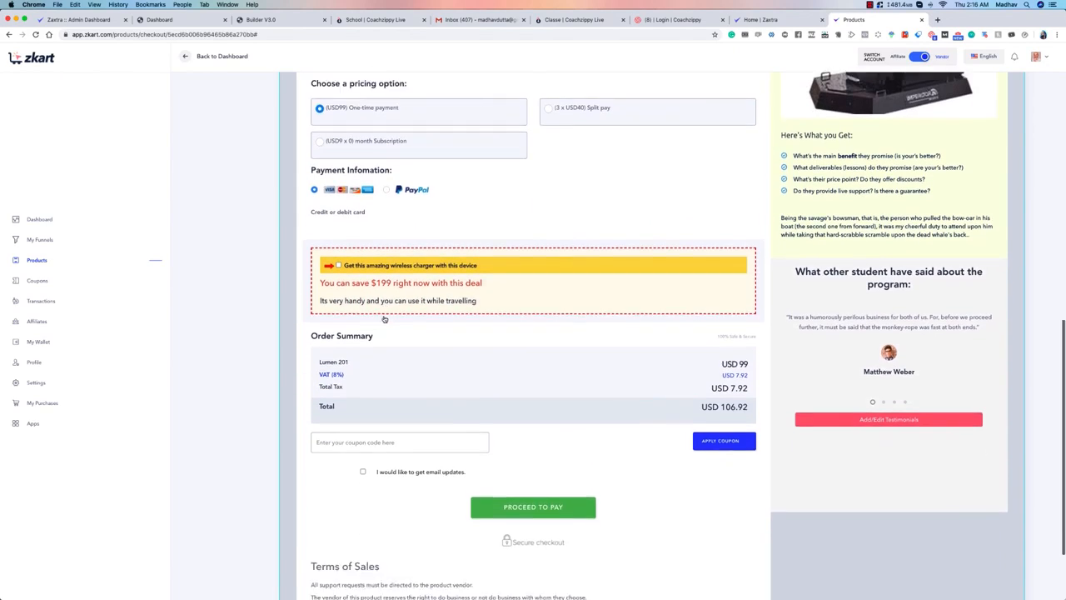
scroll(383, 319, down, 2)
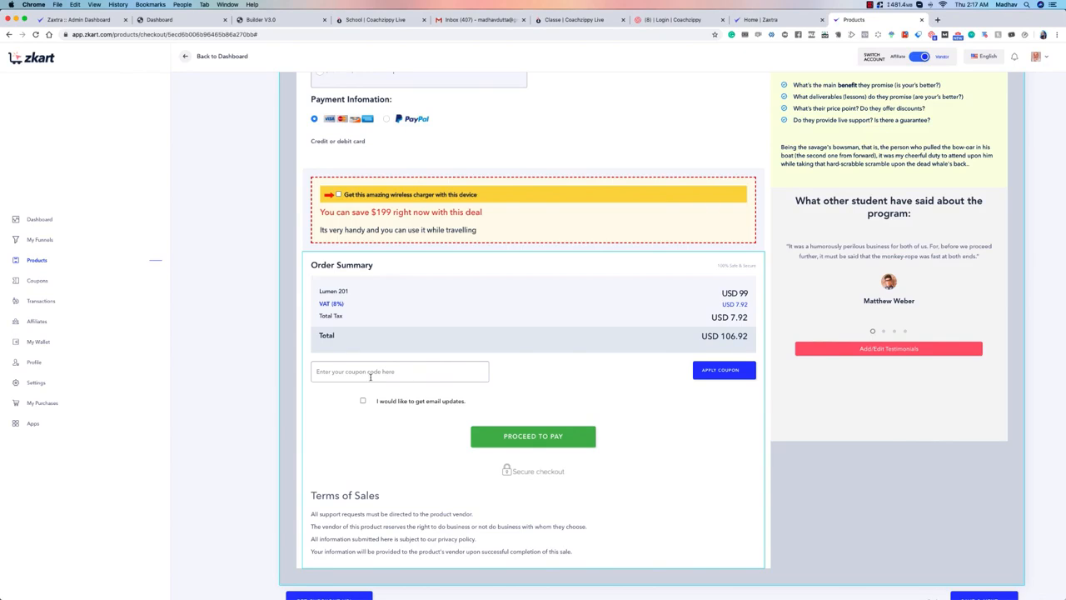
scroll(596, 390, down, 1)
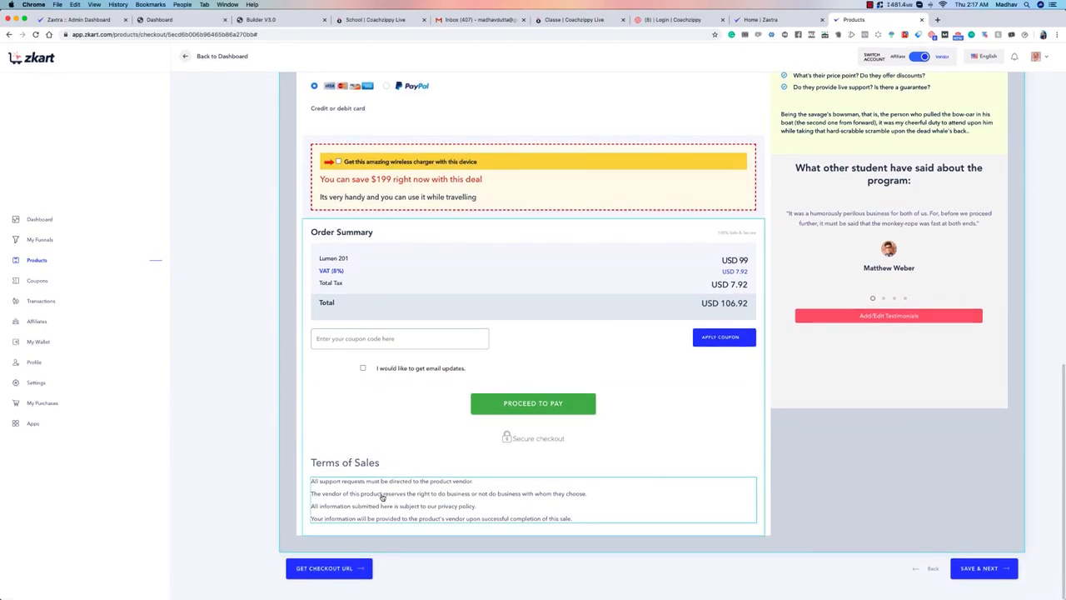
click(451, 483)
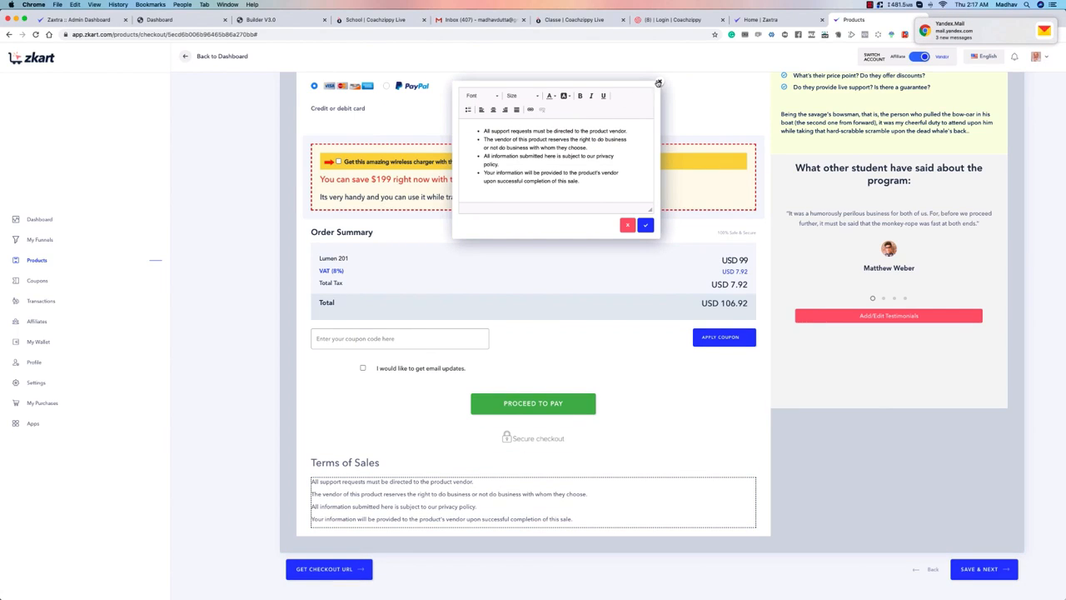
click(659, 83)
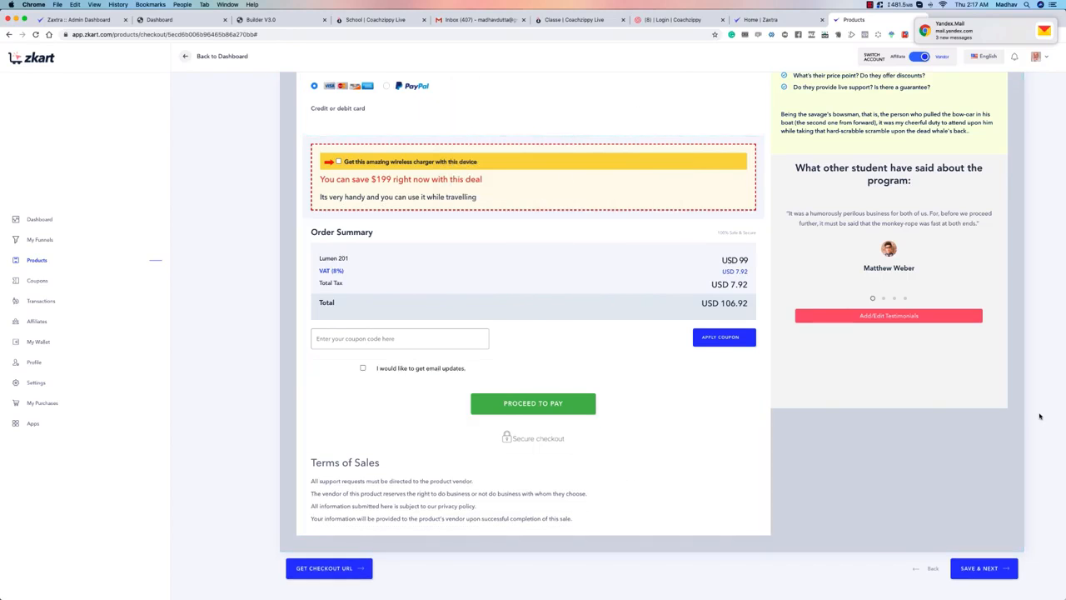
Step: Save the customized checkout page and continue to the success page settings
scroll(1037, 416, up, 10)
scroll(1031, 416, down, 10)
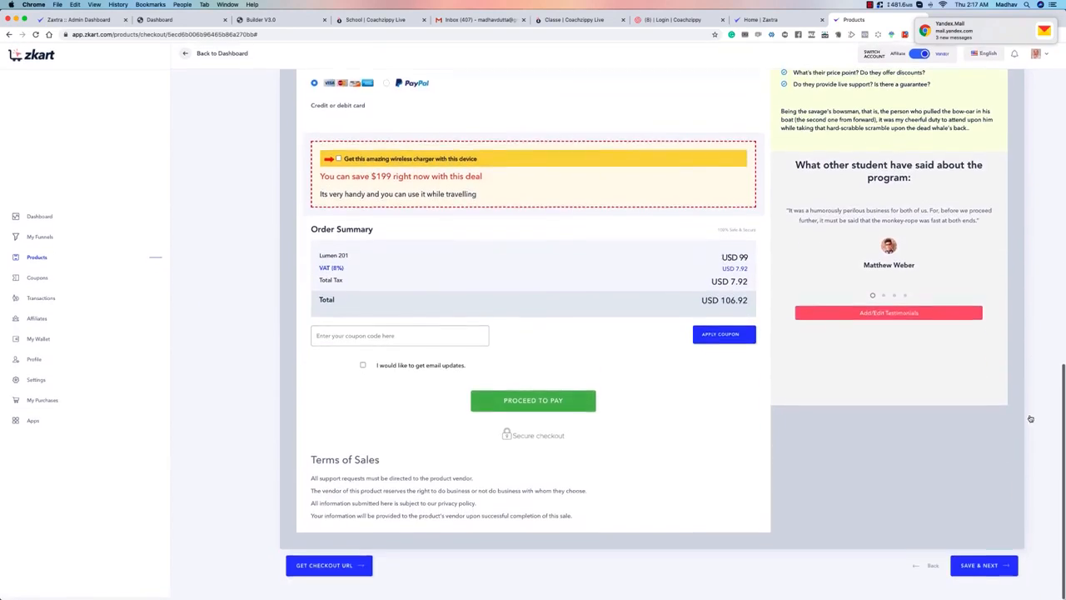
click(994, 565)
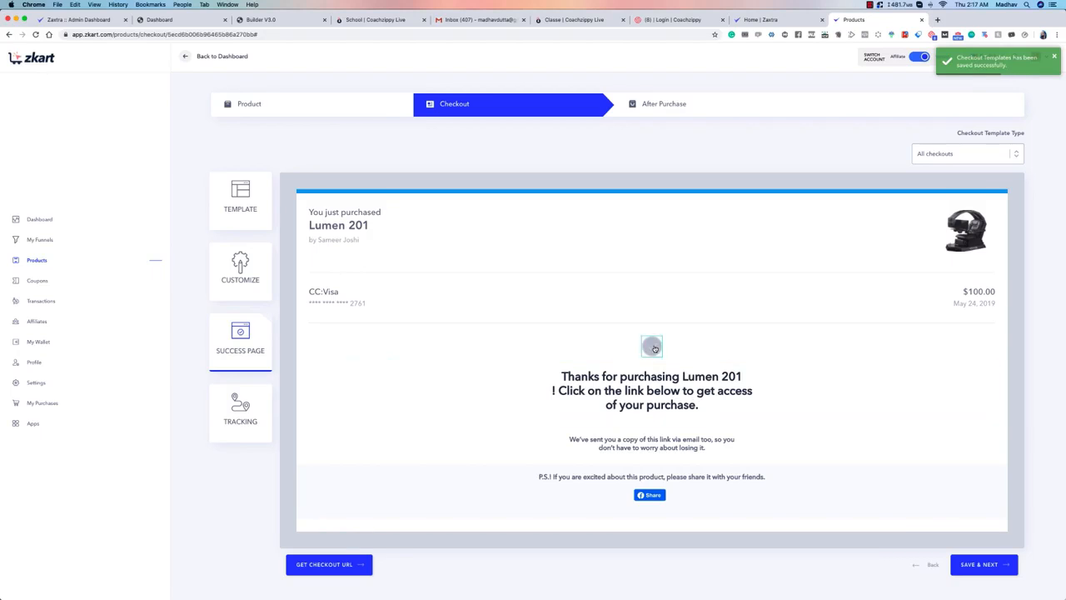
Step: Change the success page's icon to the first blue check mark image
click(652, 346)
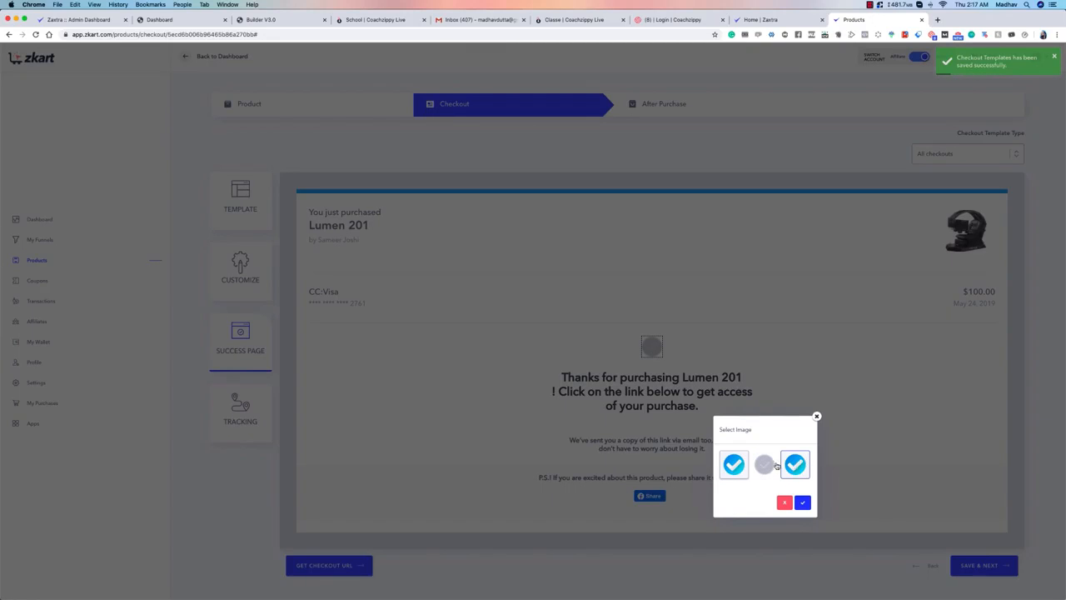
click(731, 468)
click(802, 502)
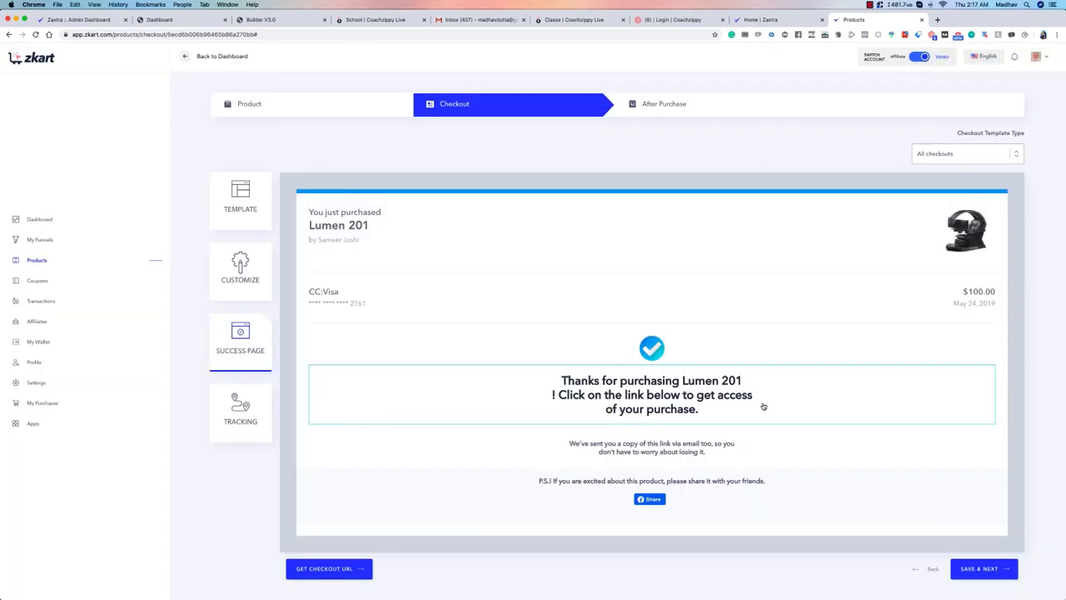
Step: Switch the success page's icon back to the grey check mark image
click(654, 350)
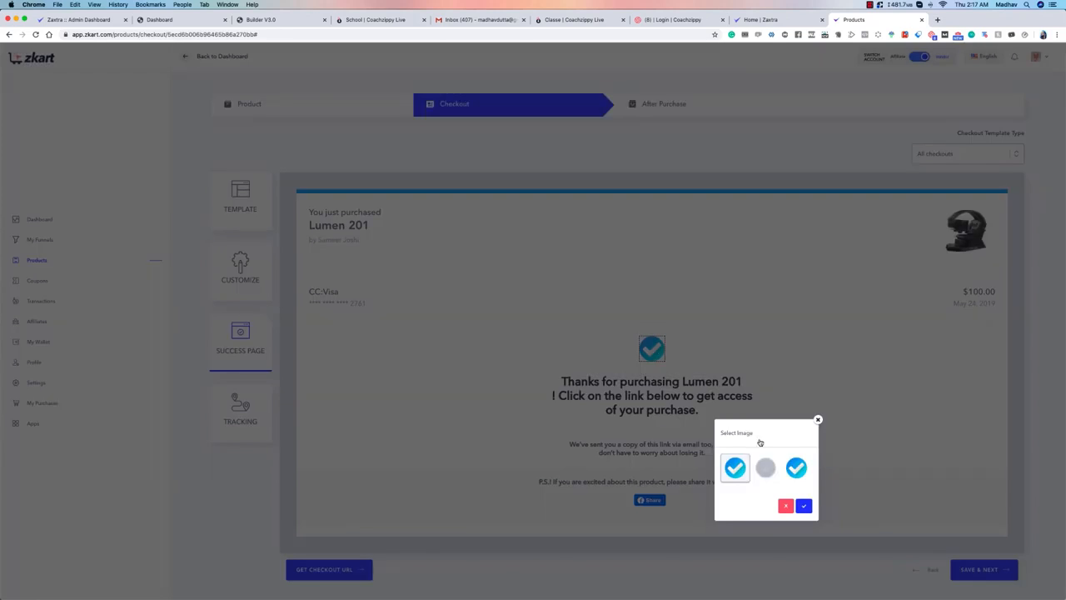
click(765, 467)
click(803, 505)
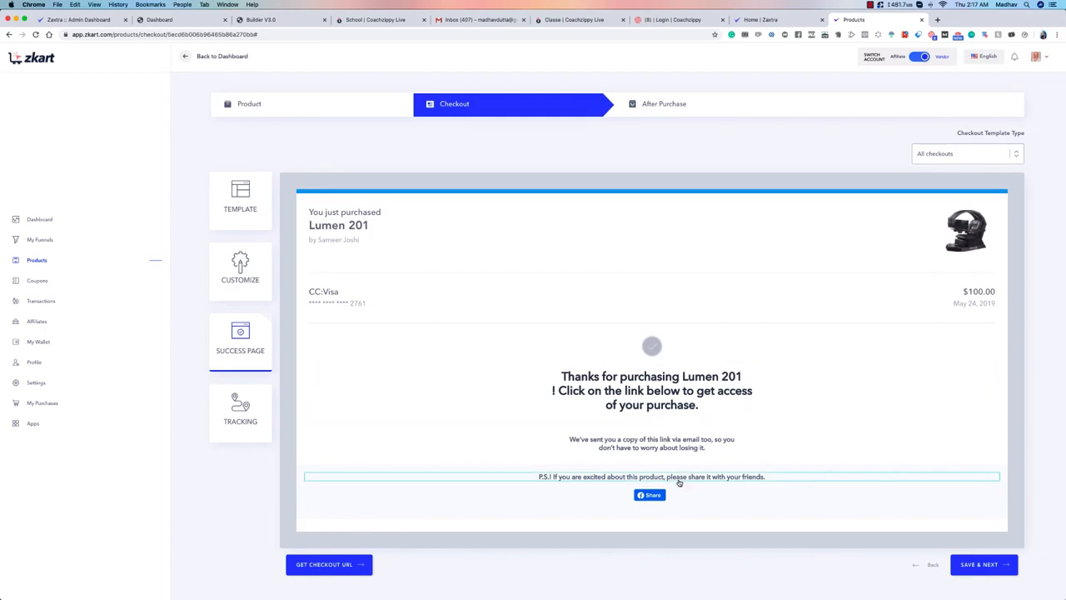
Step: Save the success page and continue to the tracking setup
click(979, 564)
scroll(369, 160, down, 2)
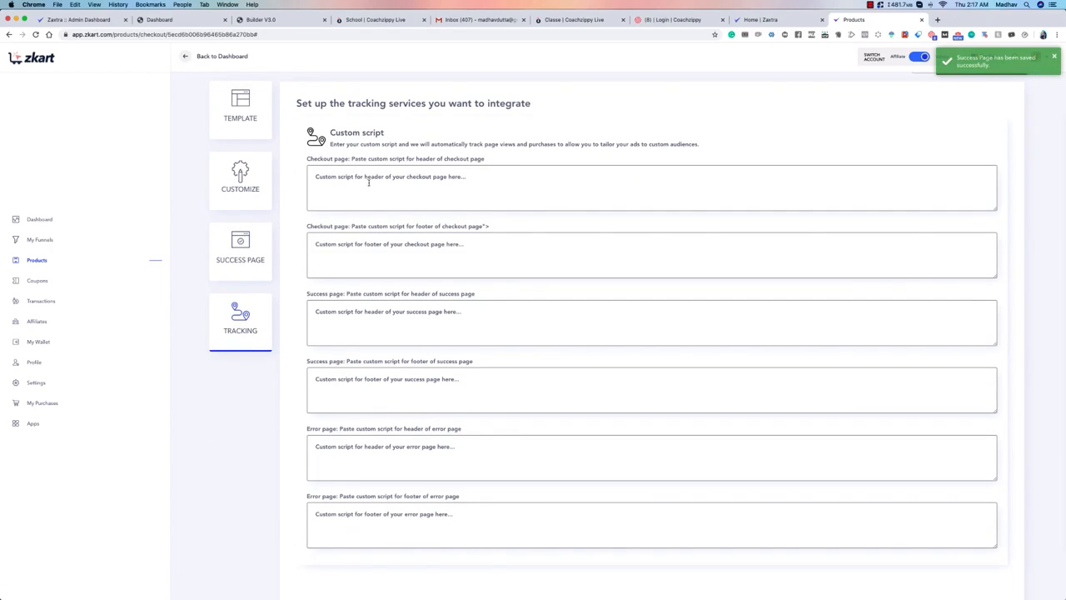
Step: Go through the header and footer custom script fields for the checkout, success and error pages
click(369, 179)
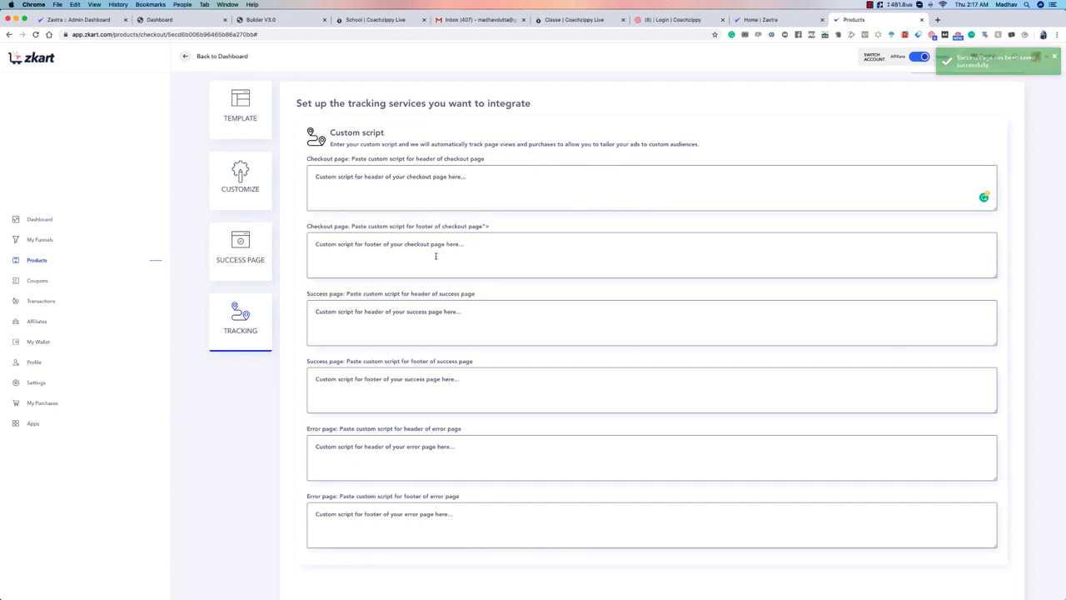
click(514, 248)
click(456, 319)
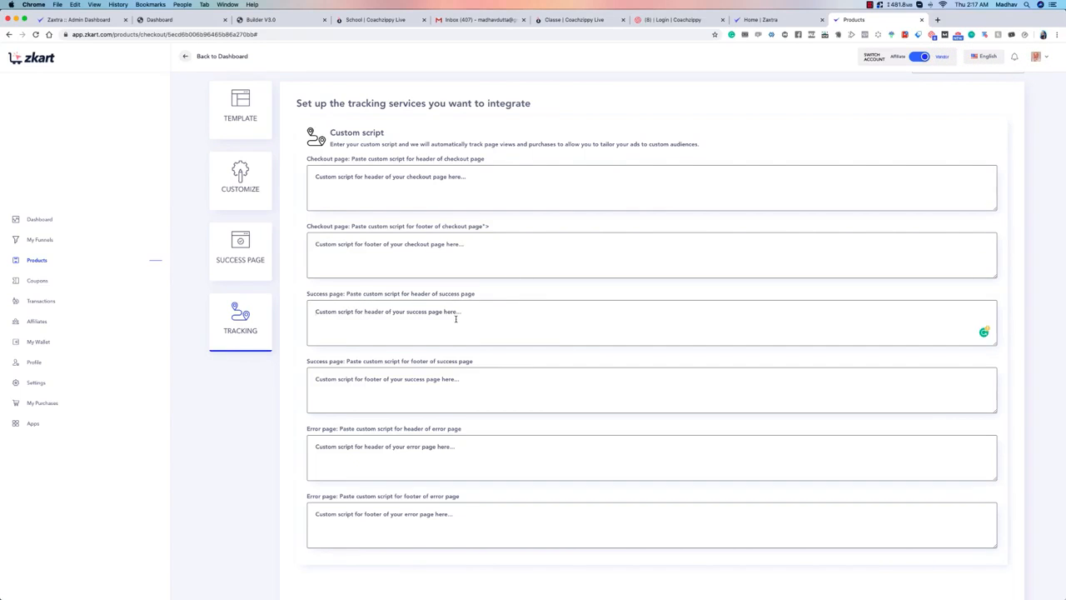
click(473, 380)
click(466, 452)
click(457, 516)
scroll(679, 439, down, 2)
scroll(678, 438, up, 3)
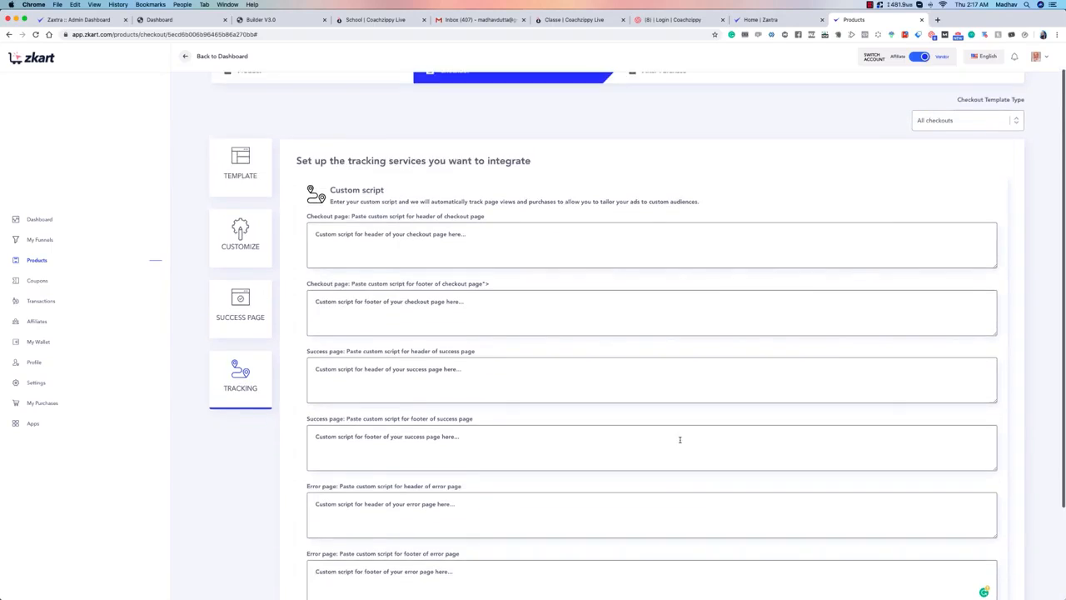
Step: Save the tracking setup without scripts, and view the choices available for the post-purchase option
scroll(940, 490, down, 3)
click(980, 567)
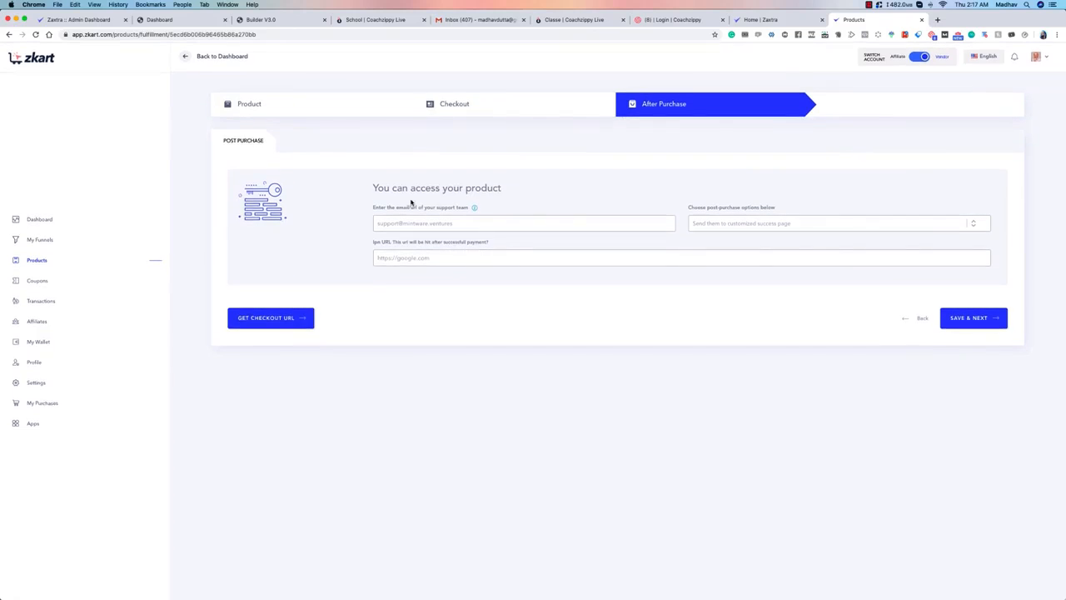
click(724, 225)
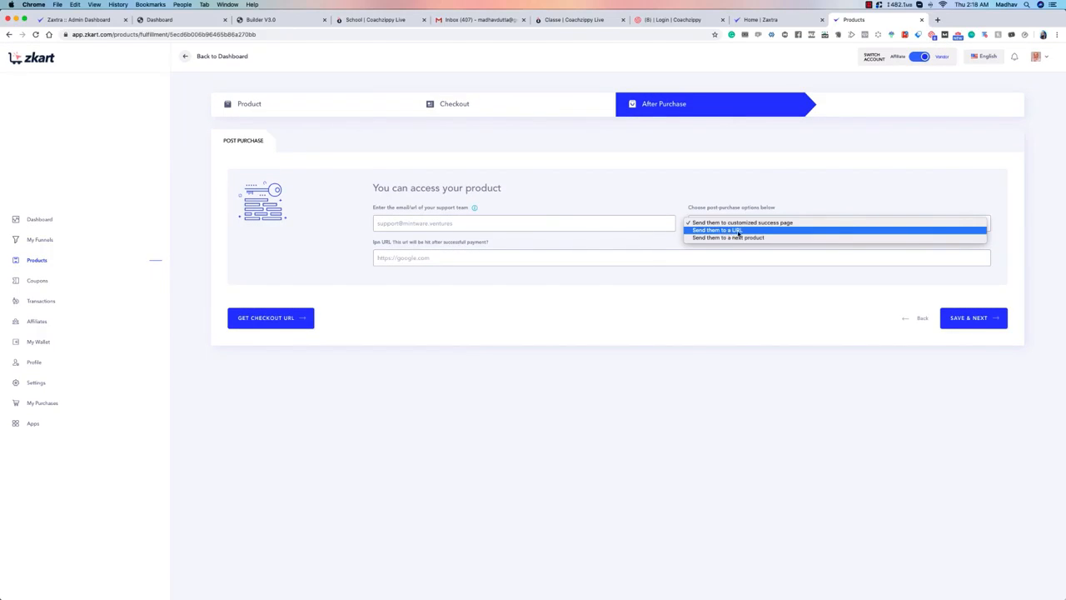
click(567, 202)
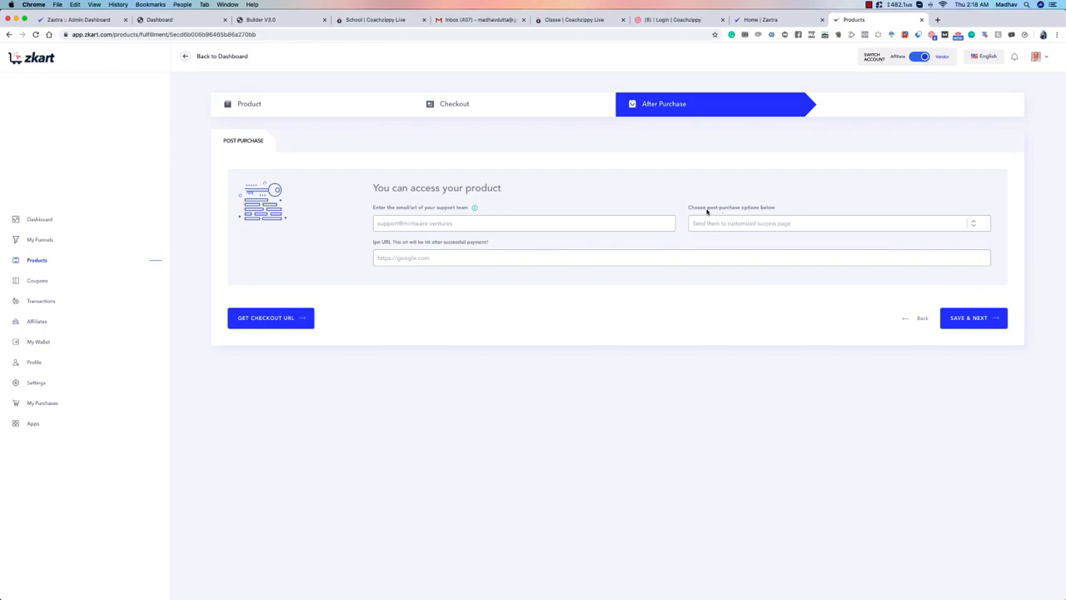
click(763, 225)
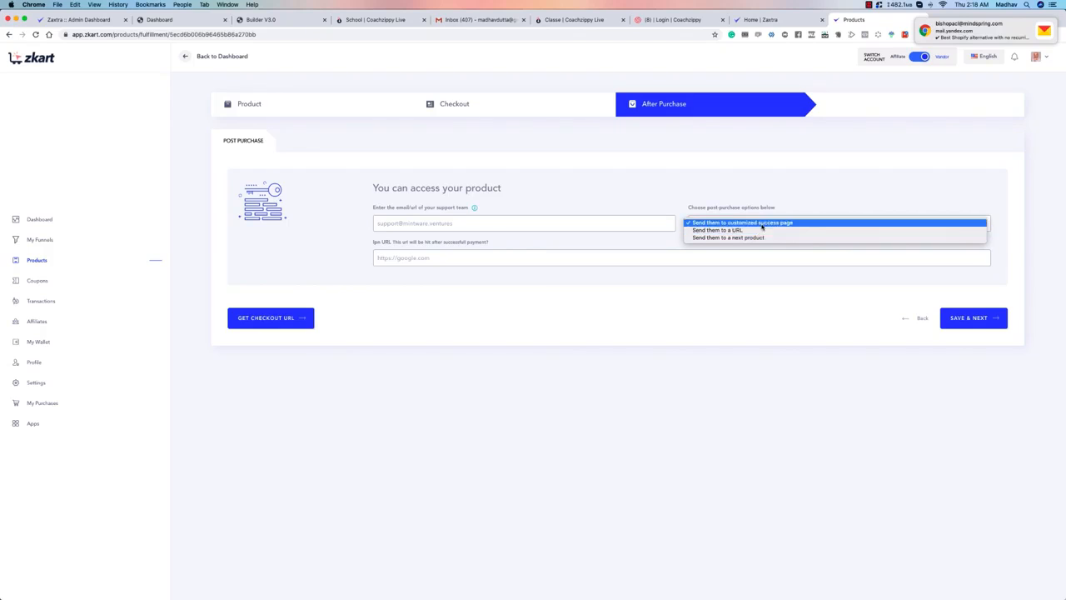
click(775, 202)
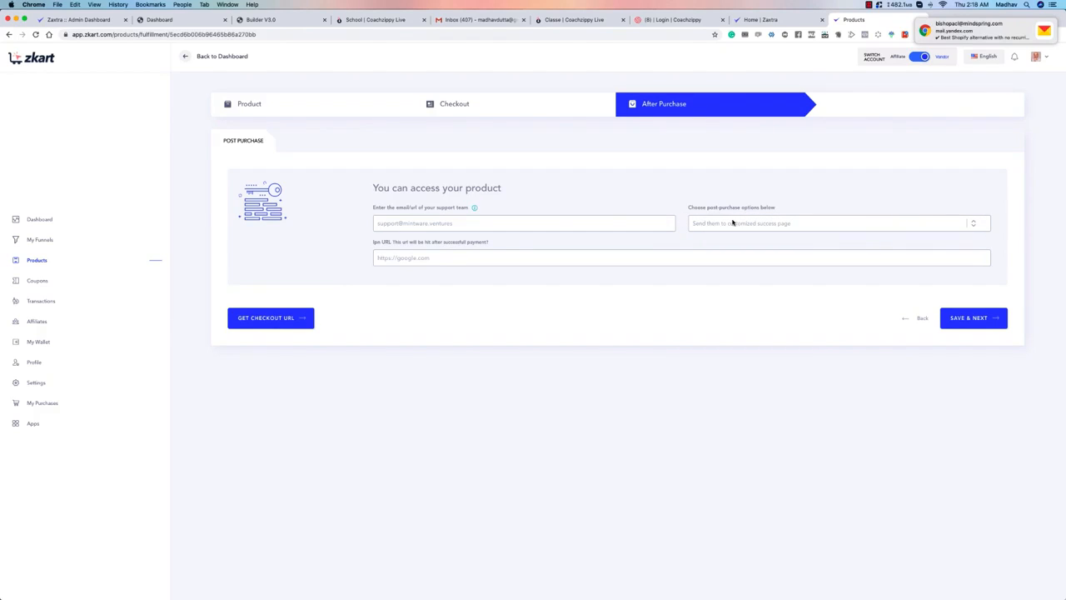
Step: Set the post-purchase option to "Send them to a URL" and enter the empty Success URL field
click(747, 222)
click(750, 236)
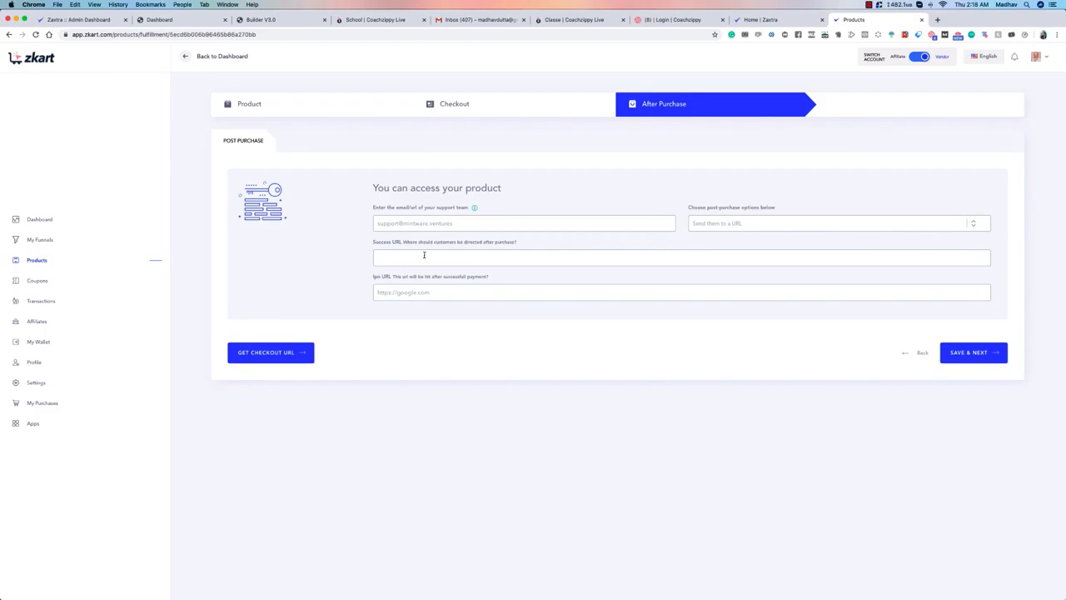
click(422, 254)
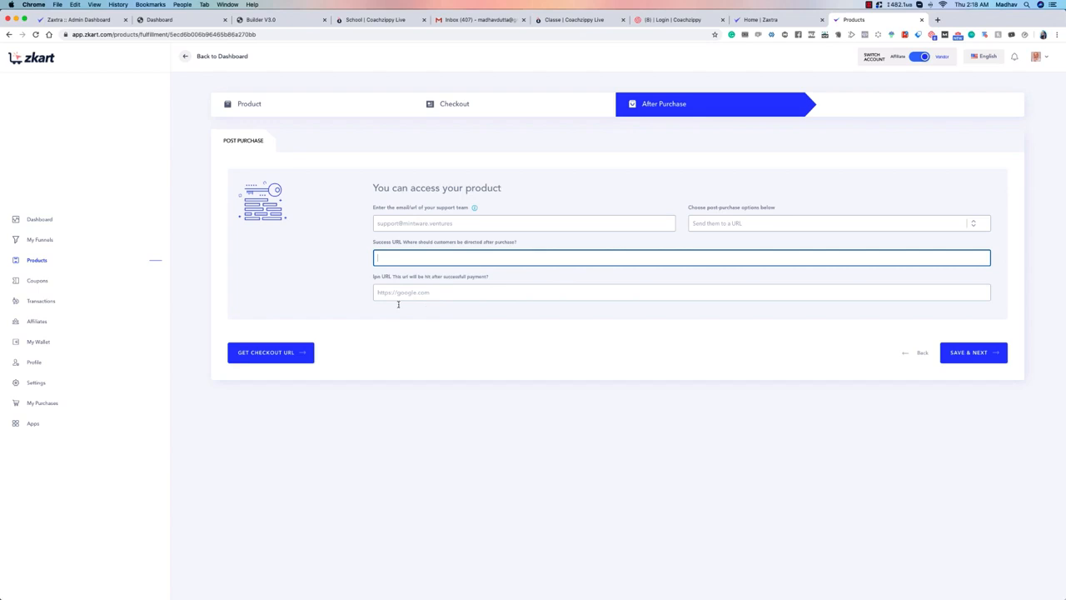
Step: Clear the default address from the Ipn URL field
drag(438, 291, 309, 283)
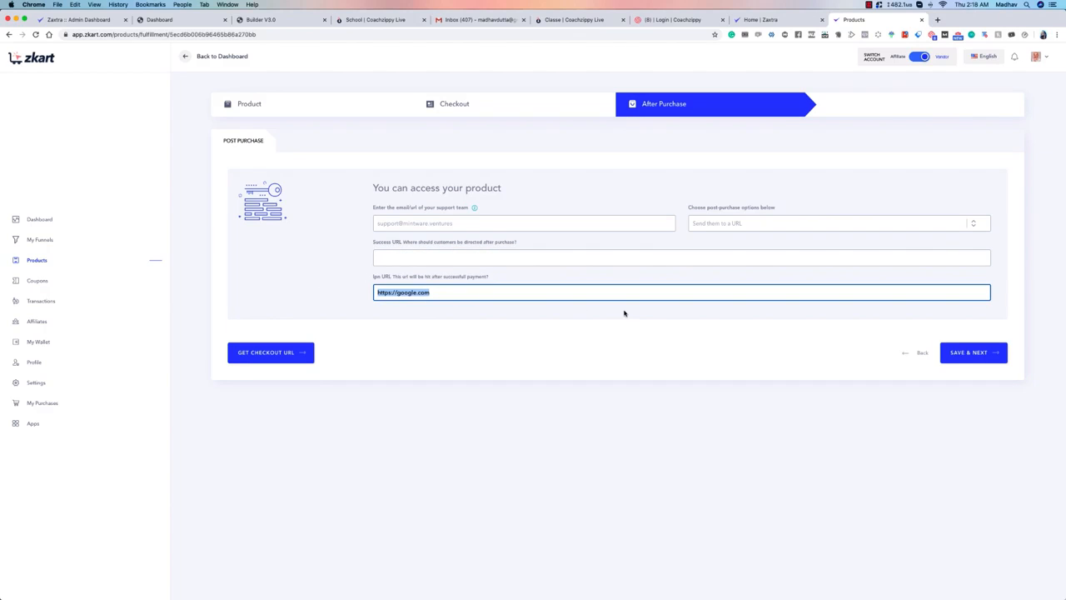
key(BackSpace)
click(506, 277)
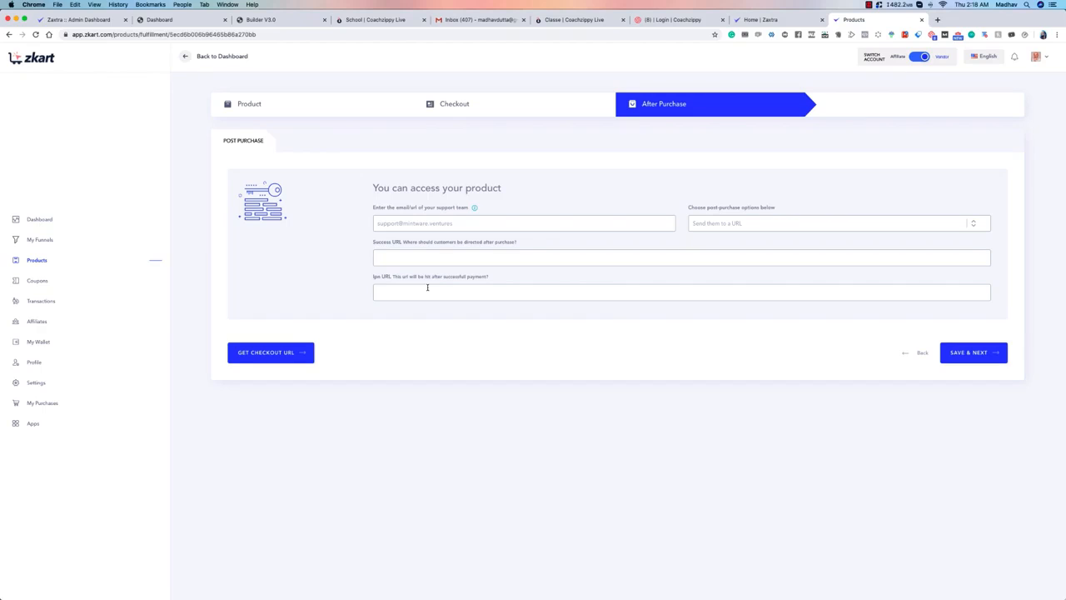
Step: Try the "Send them to a next product" post-purchase option and view the products it offers
click(410, 293)
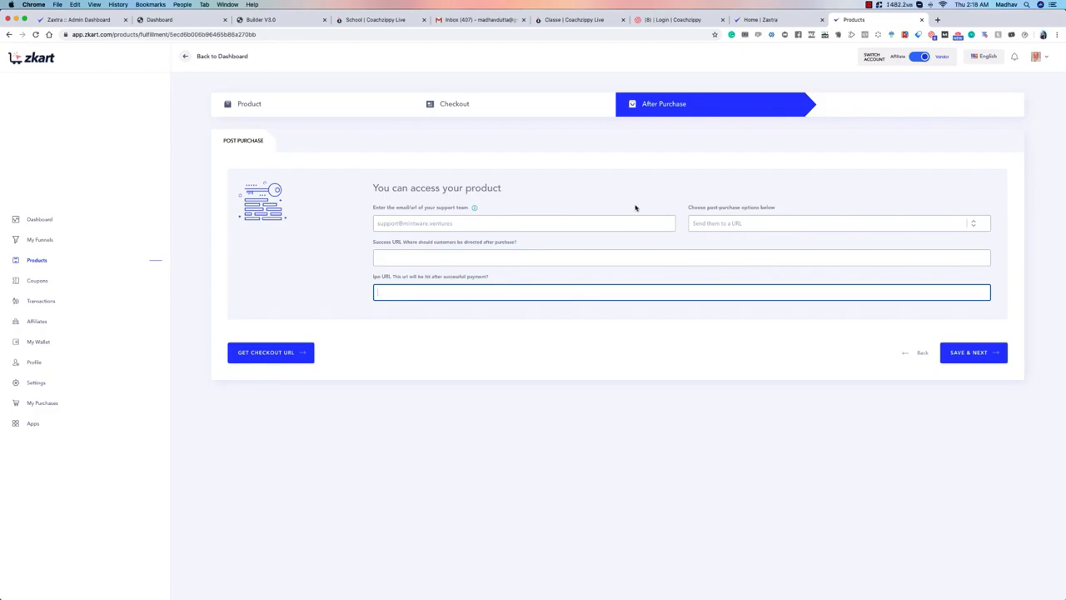
click(722, 223)
click(730, 229)
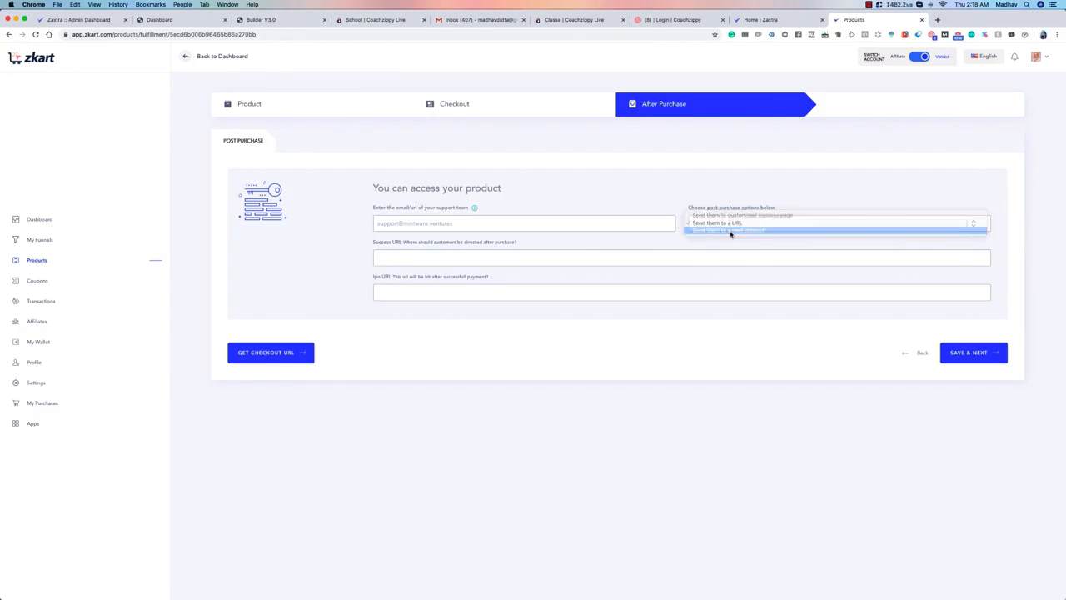
click(820, 255)
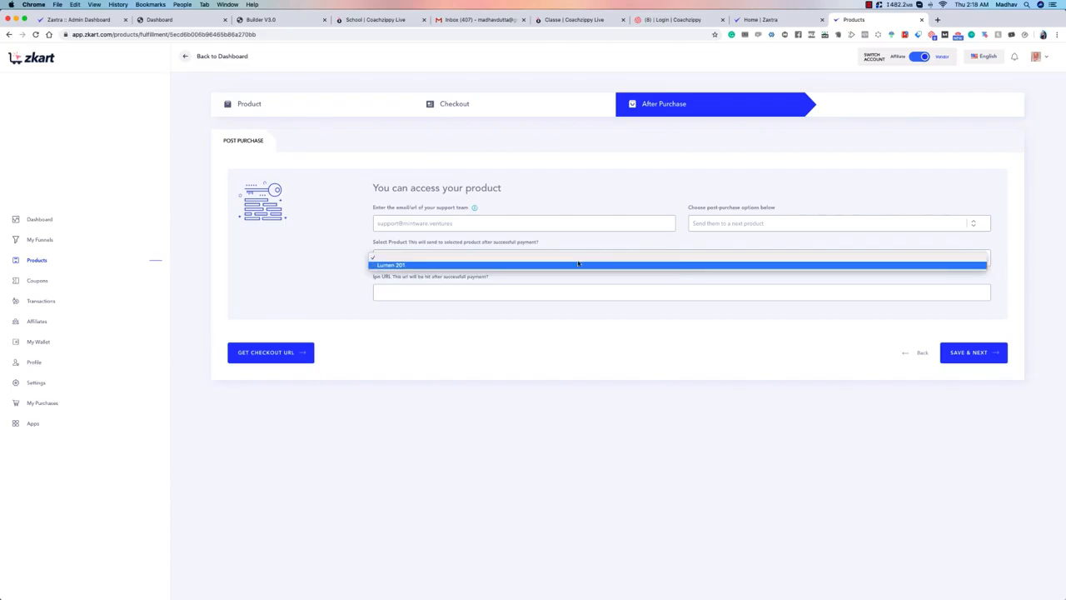
click(409, 240)
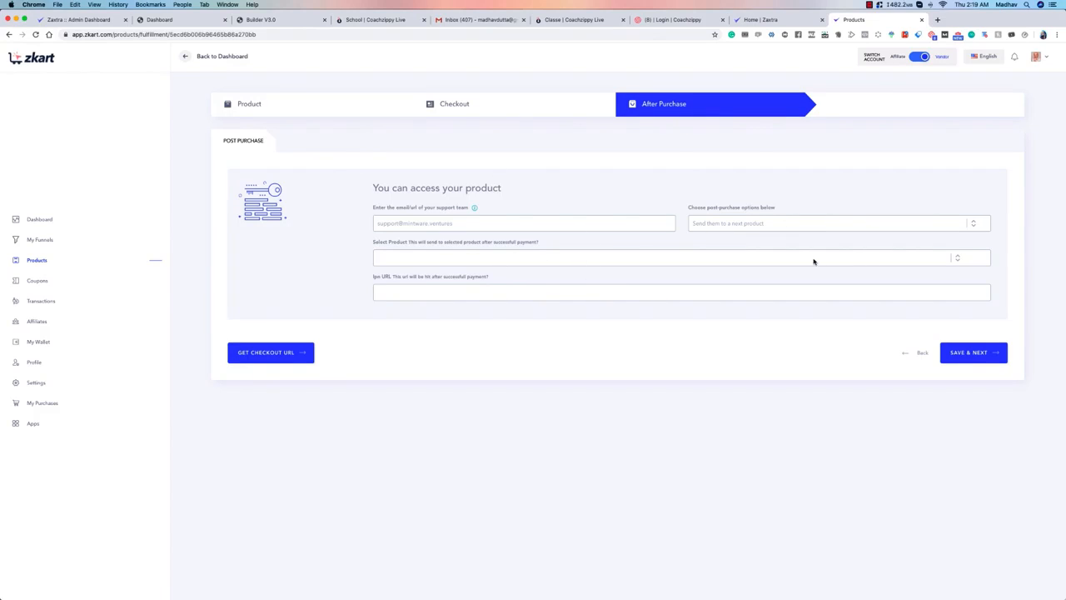
Step: Set the post-purchase option to "Send them to customized success page" and save the After Purchase setup
click(821, 223)
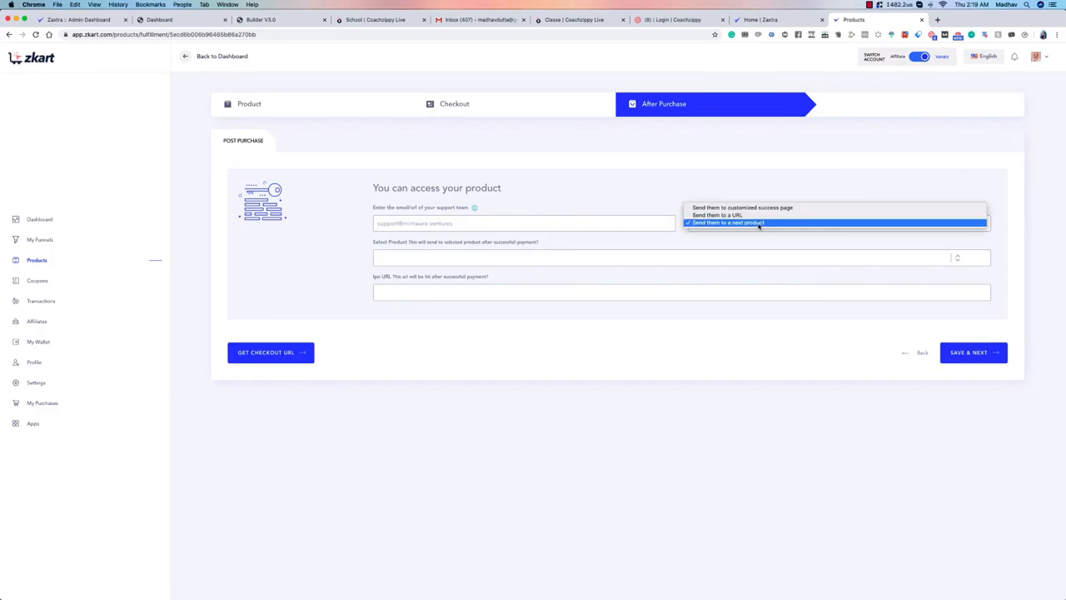
click(754, 208)
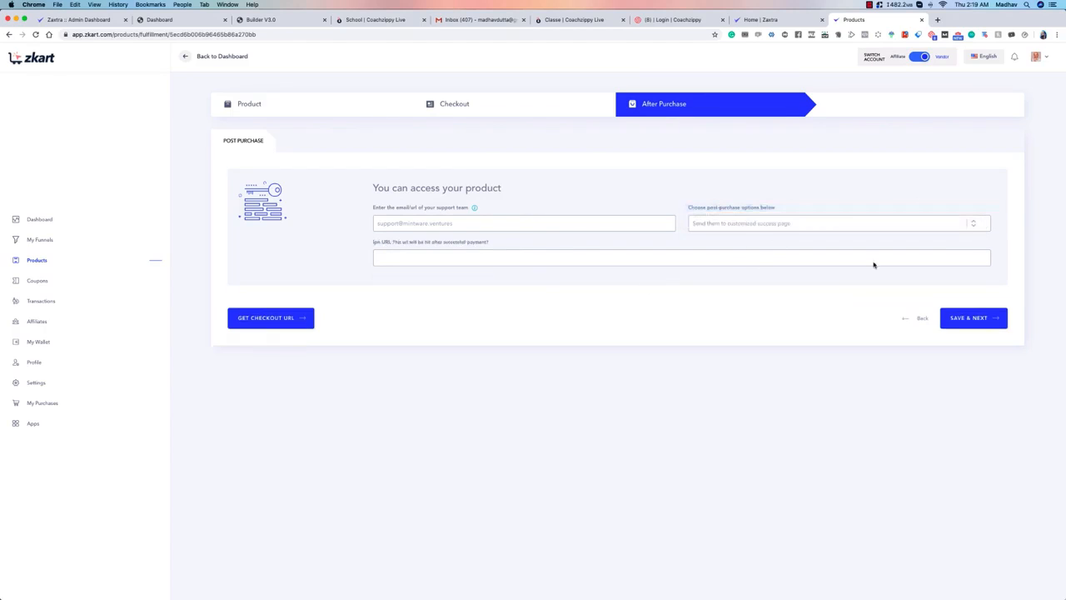
click(976, 317)
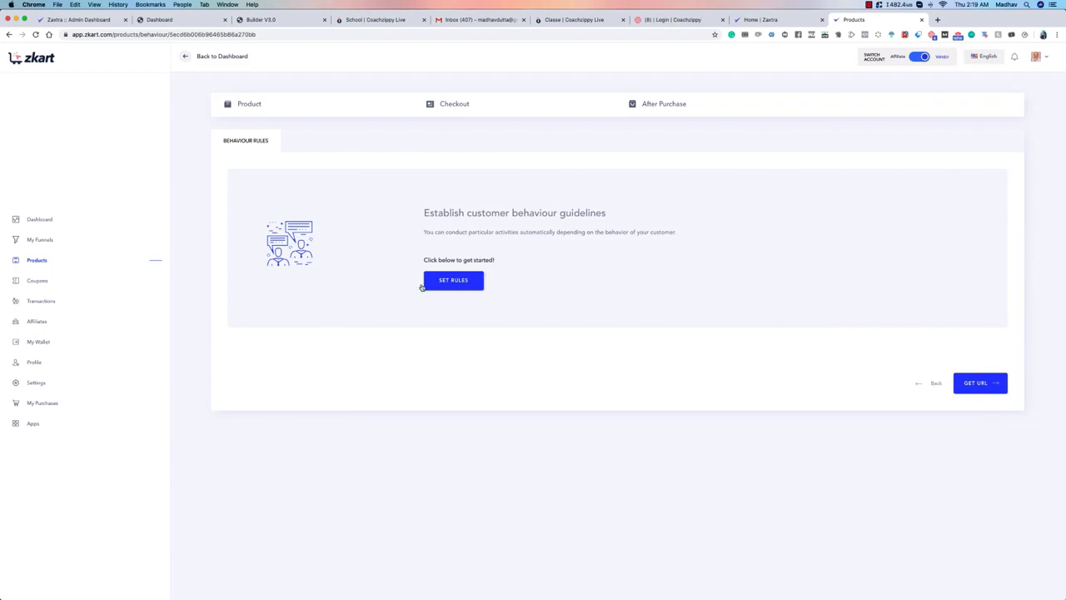
Step: Get Lumen 201's checkout URL, copy it, and save the product
click(980, 384)
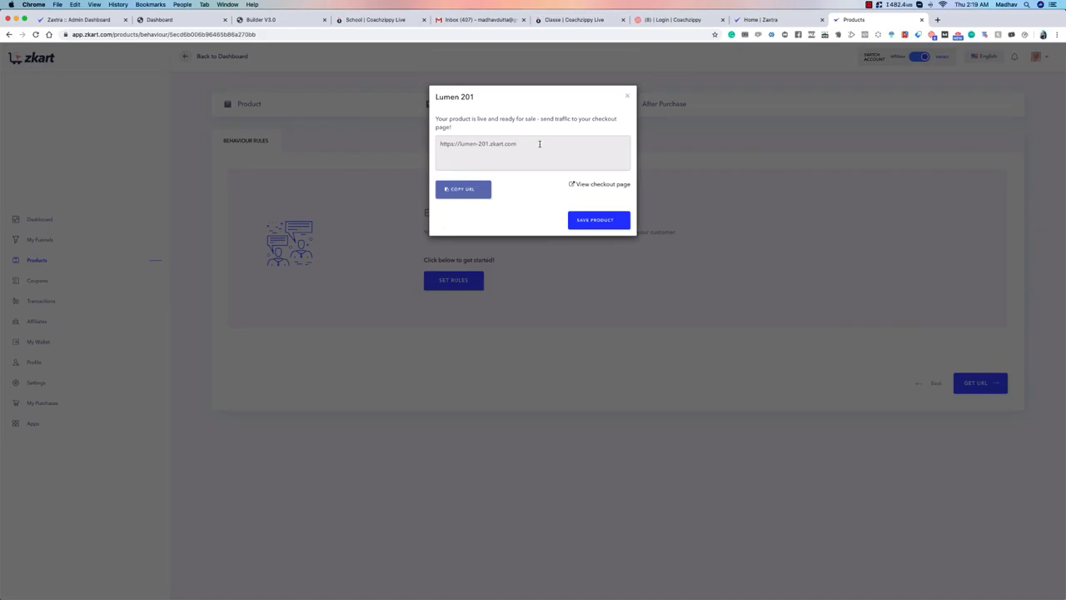
click(489, 189)
click(600, 220)
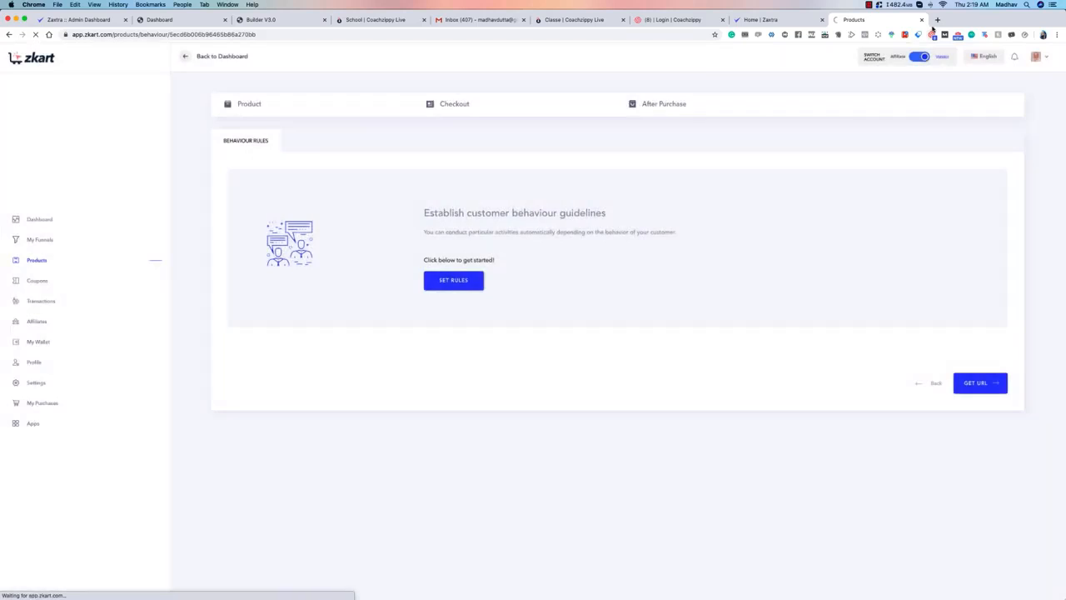
Step: Open the copied checkout address lumen-201.zkart.com in a new browser tab
click(936, 20)
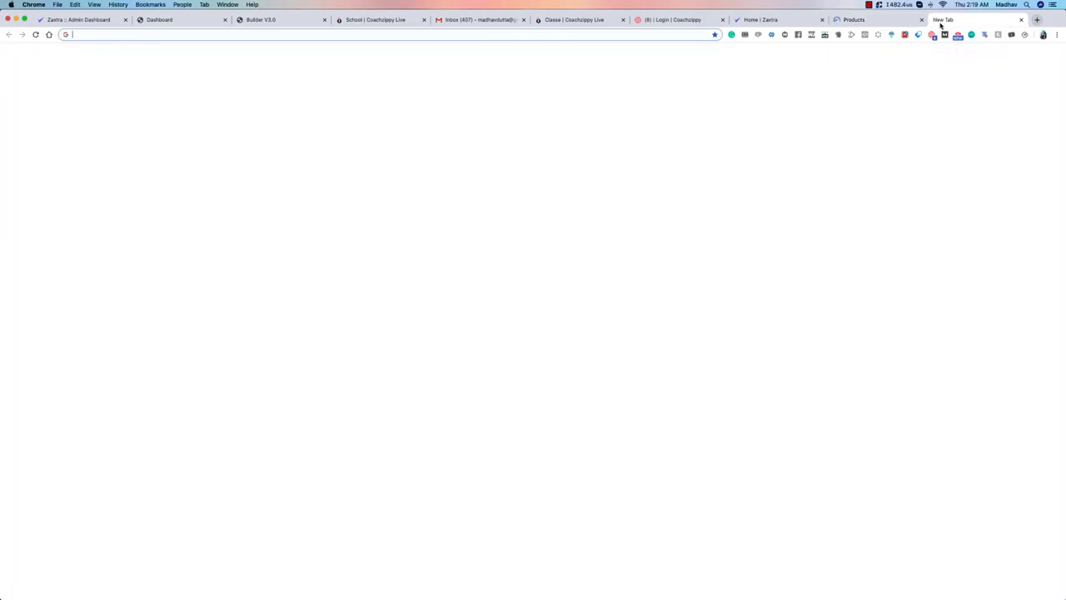
key(super+v)
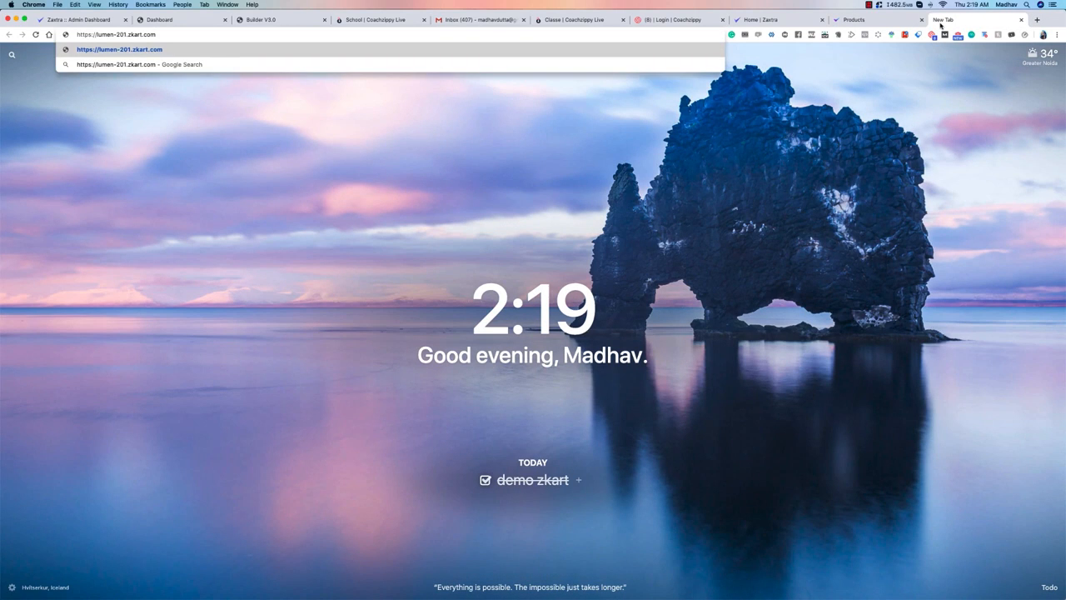
key(Return)
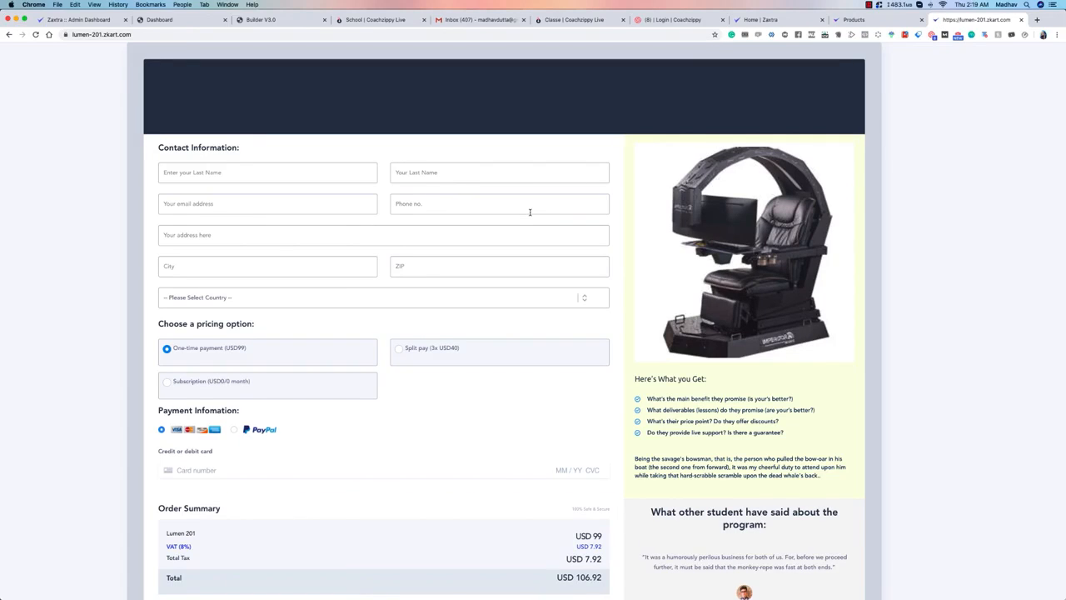
Step: Examine the live checkout page from the contact form to the Terms of Sales, including the line naming the vendor
scroll(246, 286, down, 5)
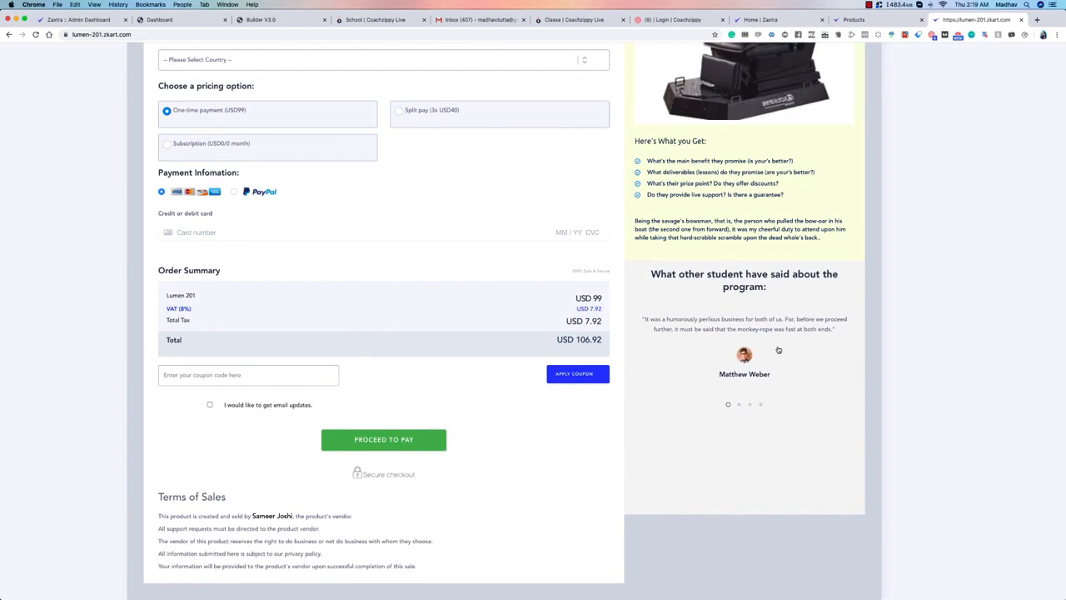
scroll(443, 251, up, 1)
scroll(442, 251, up, 2)
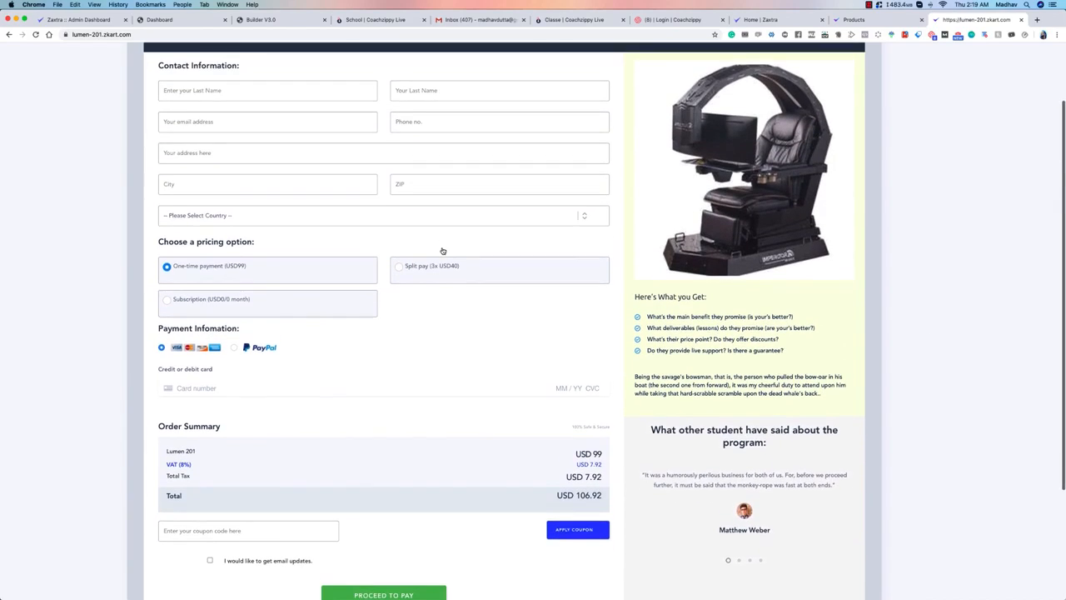
scroll(243, 342, down, 4)
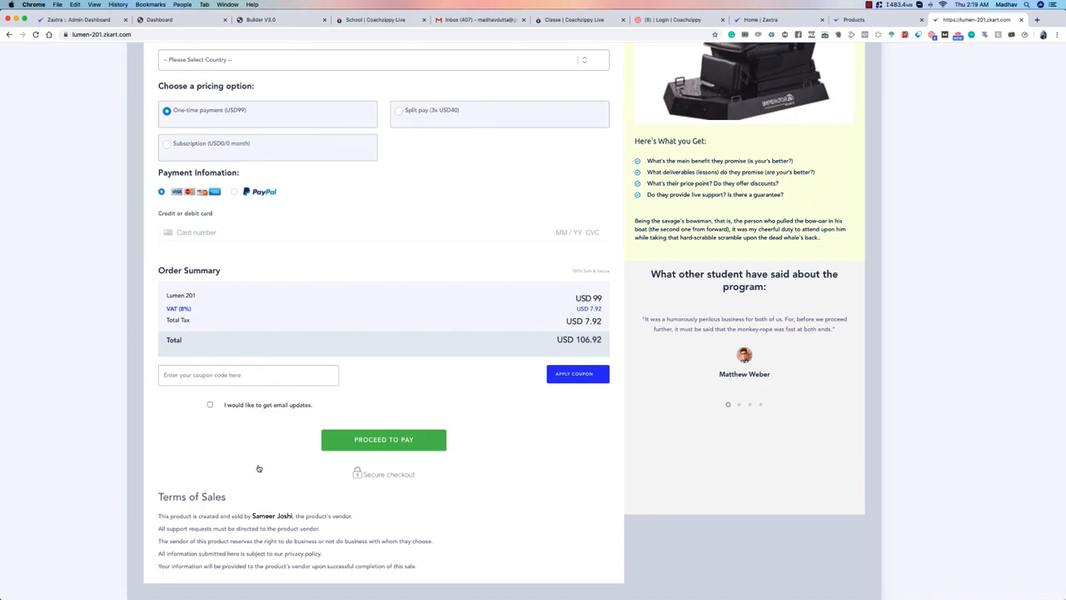
drag(151, 517, 275, 518)
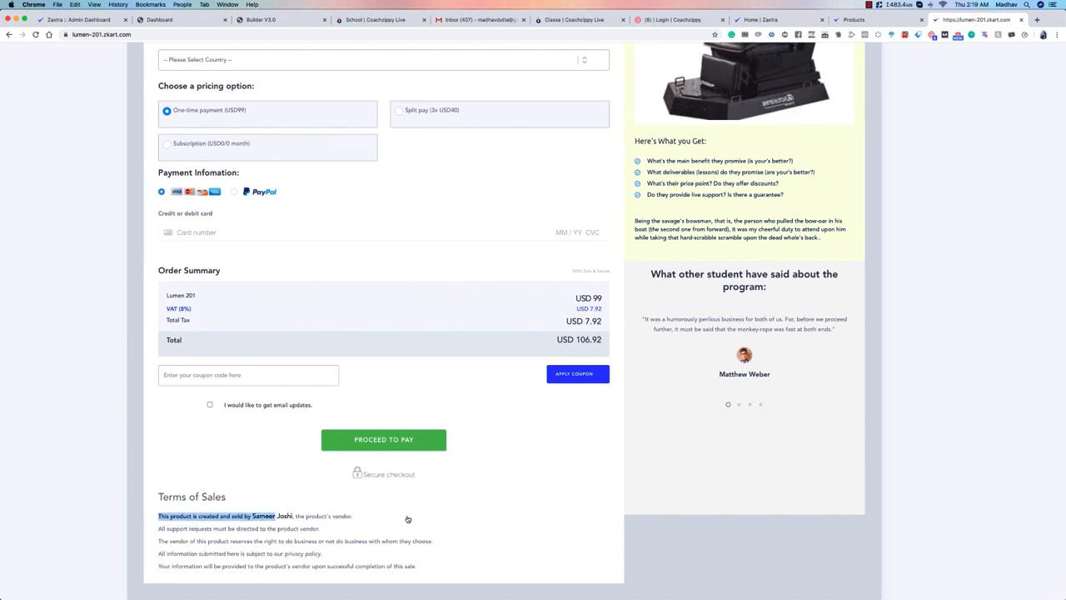
click(162, 500)
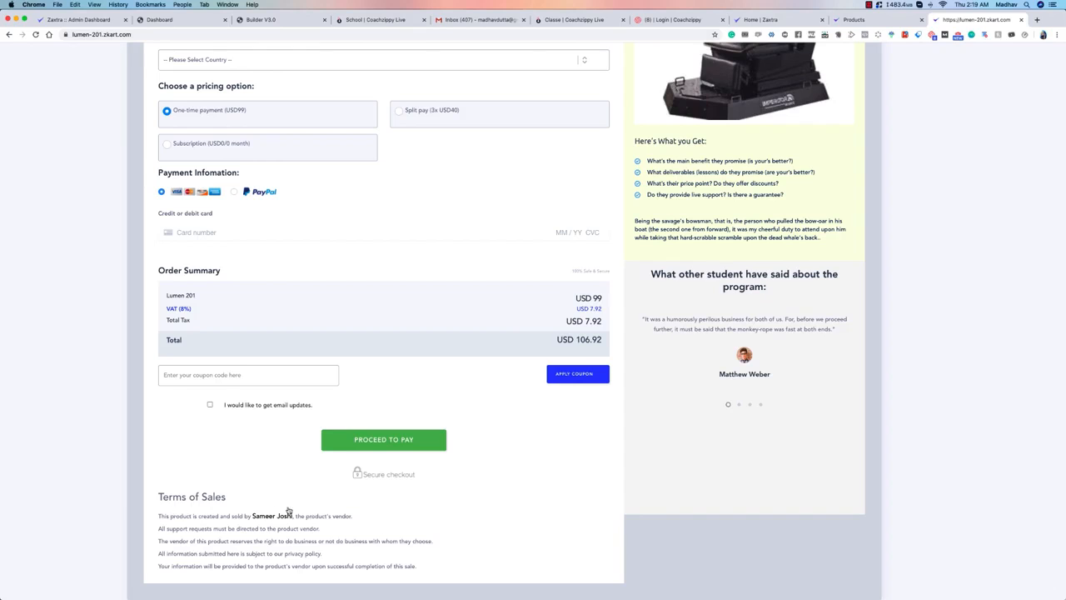
scroll(288, 443, up, 1)
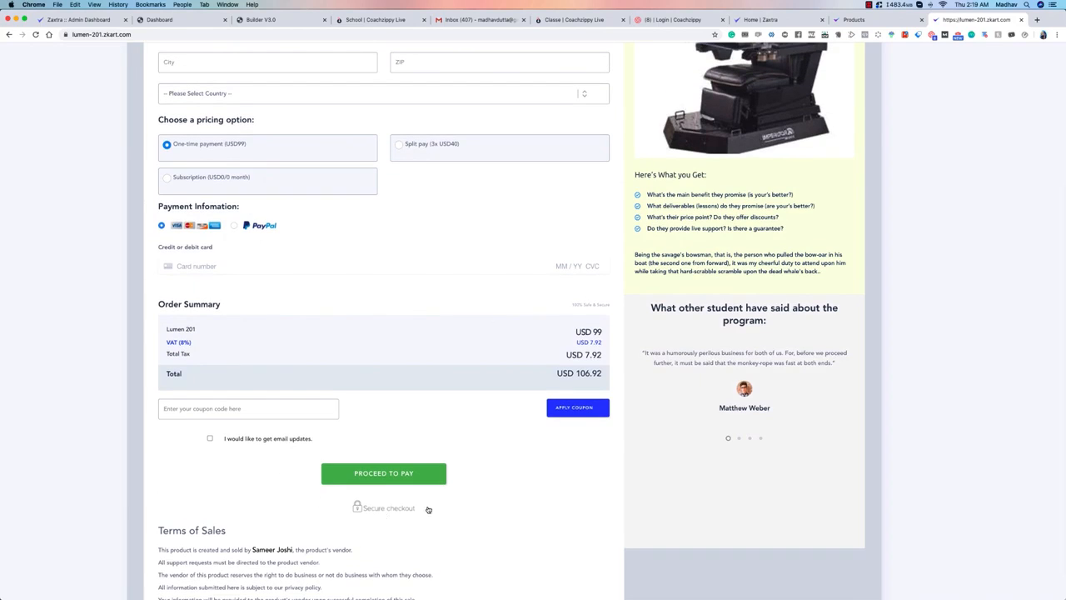
scroll(367, 509, up, 6)
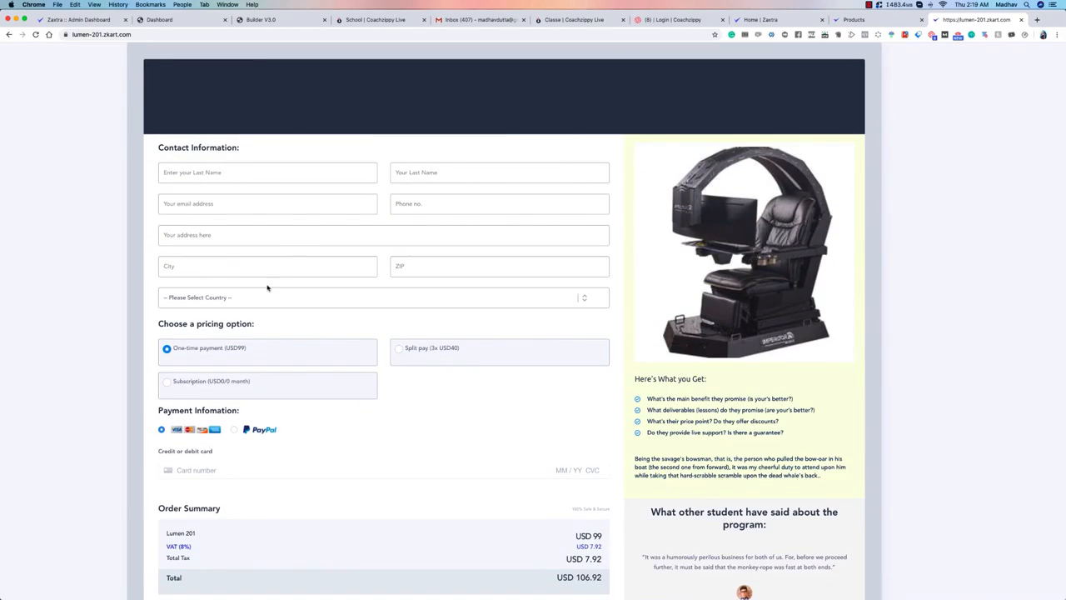
Step: Check the country list, and compare the order summary for the one-time, split pay and subscription pricing options
click(250, 297)
click(71, 252)
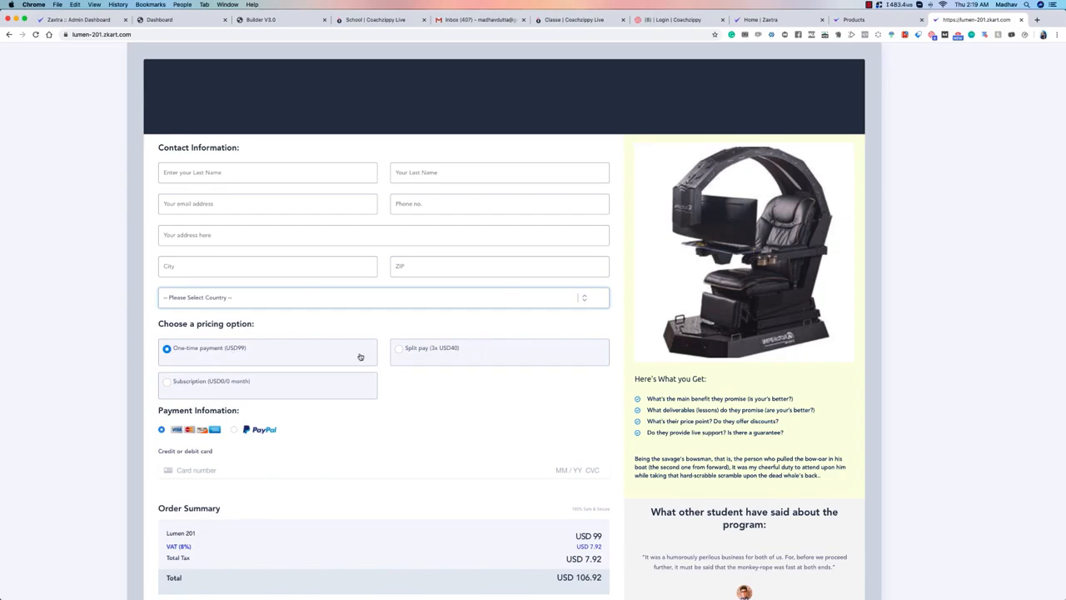
click(241, 350)
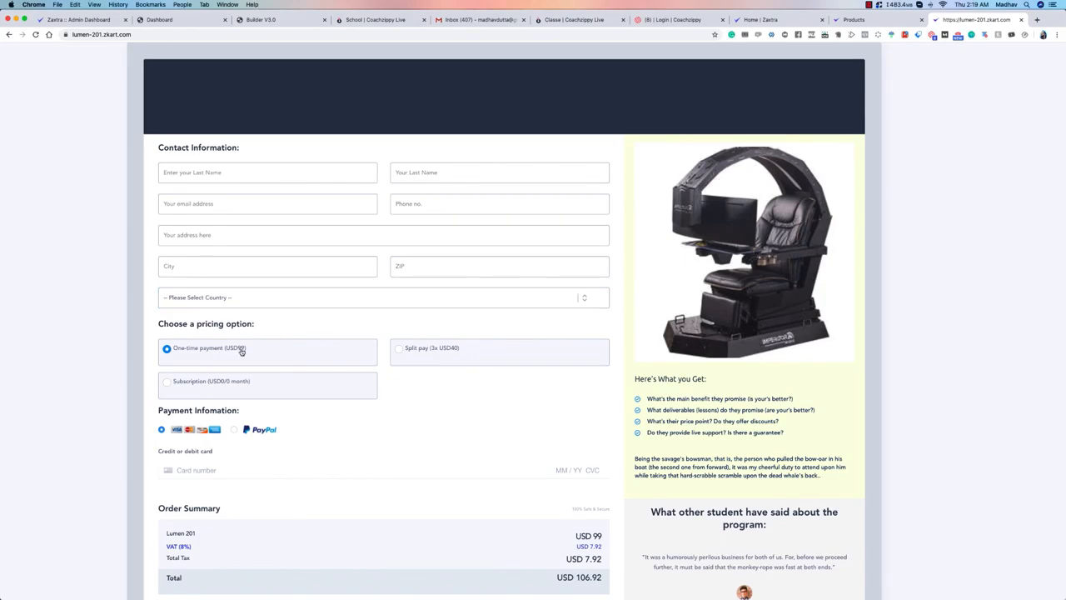
click(431, 351)
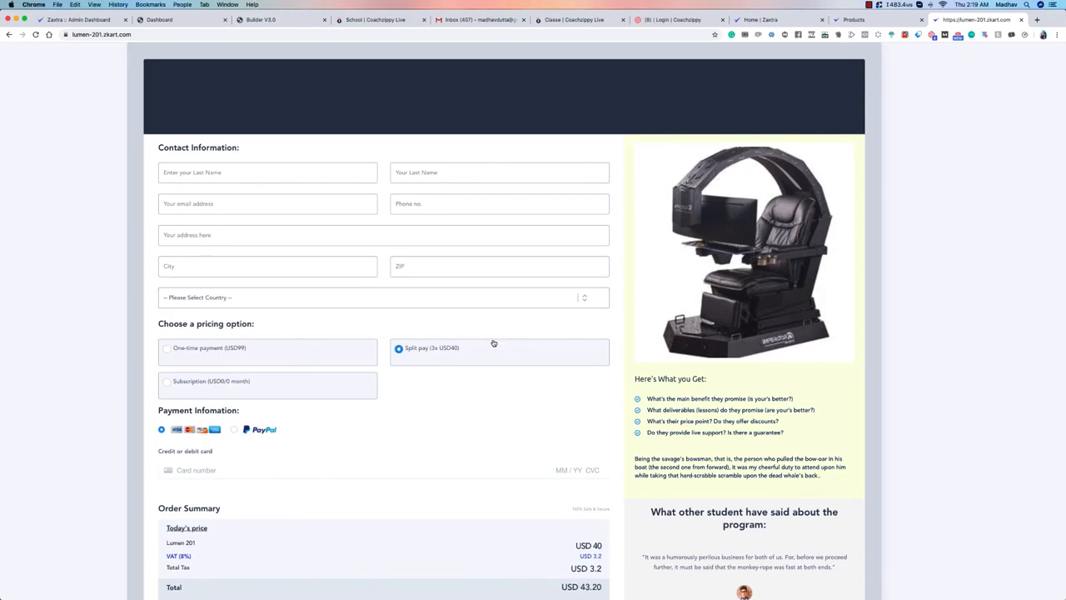
click(244, 383)
scroll(250, 334, down, 2)
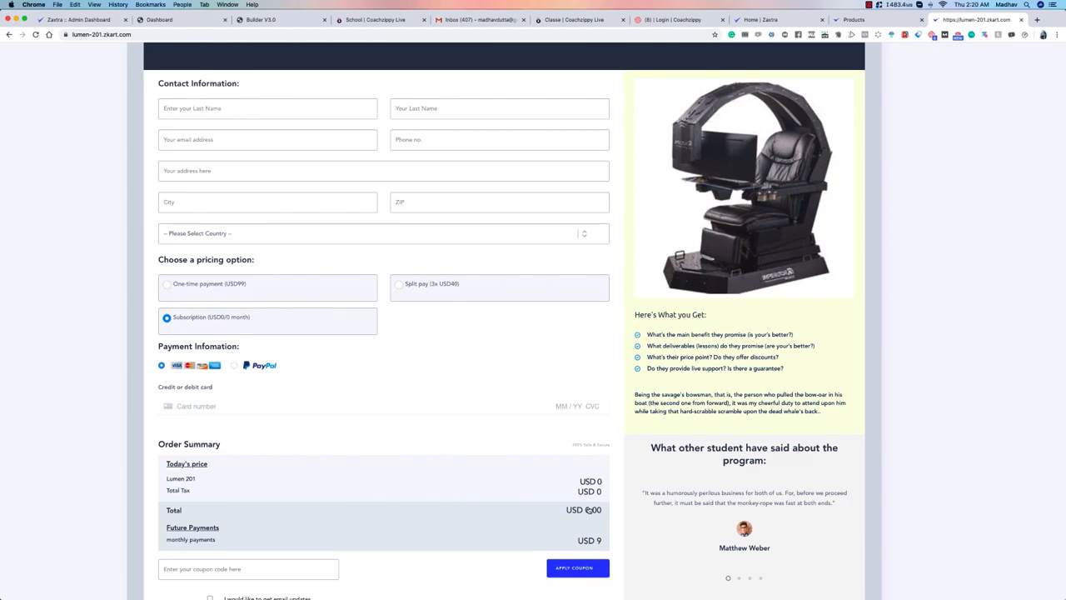
scroll(588, 510, down, 2)
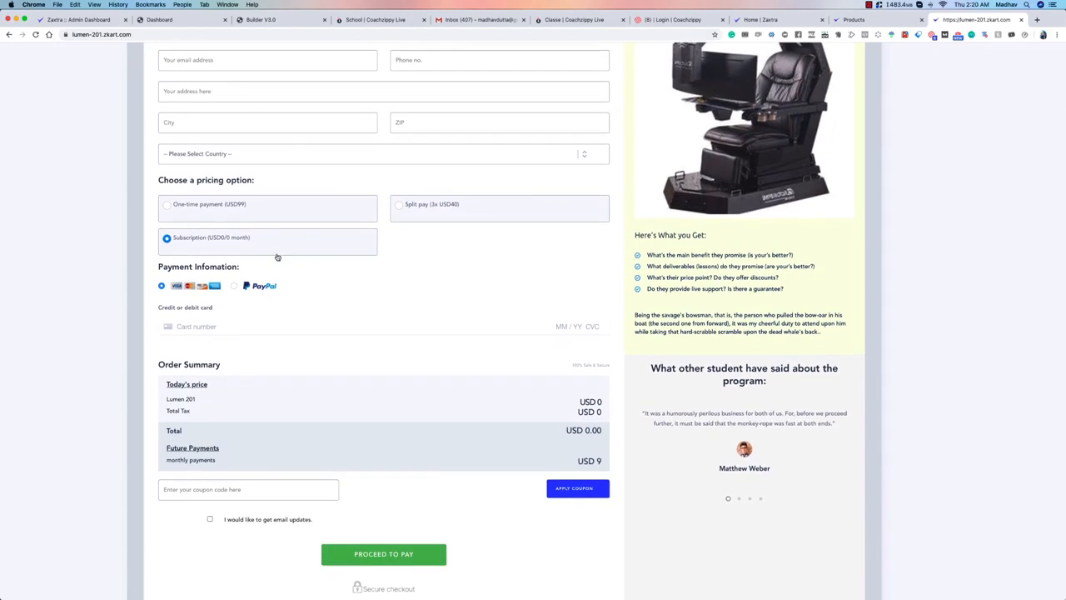
scroll(229, 233, up, 2)
scroll(283, 274, down, 2)
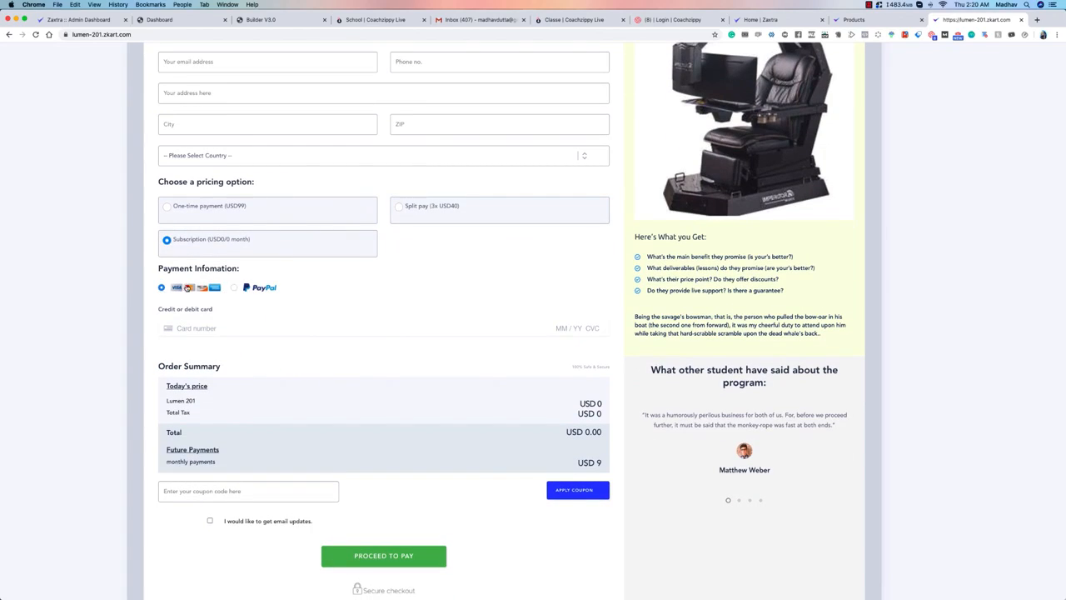
Step: Switch the payment method between PayPal and card, ending on PayPal, and close the live checkout page
click(242, 289)
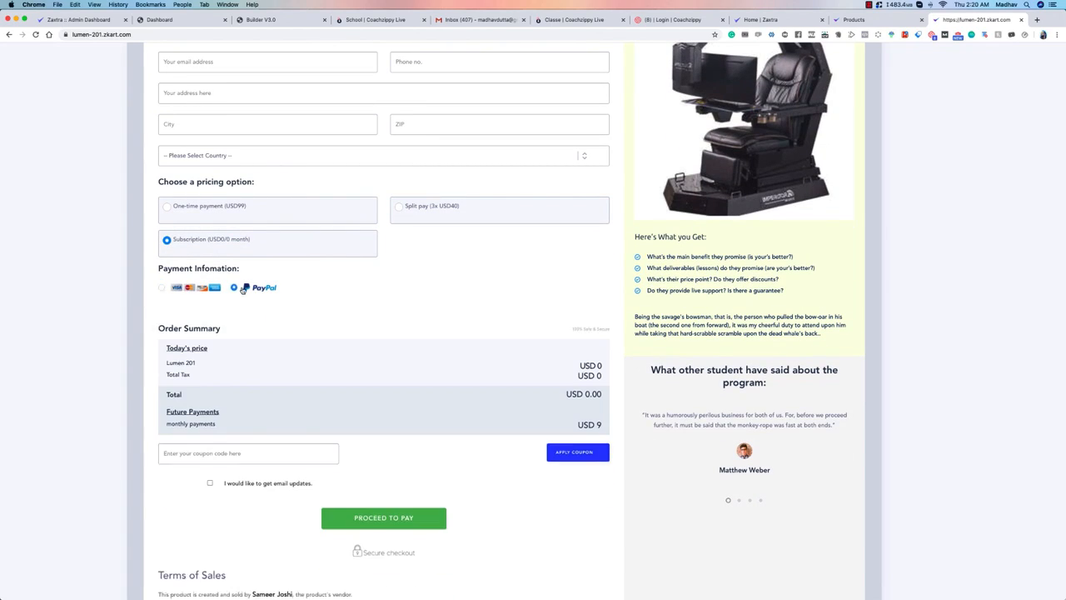
click(210, 291)
click(264, 293)
scroll(329, 400, up, 3)
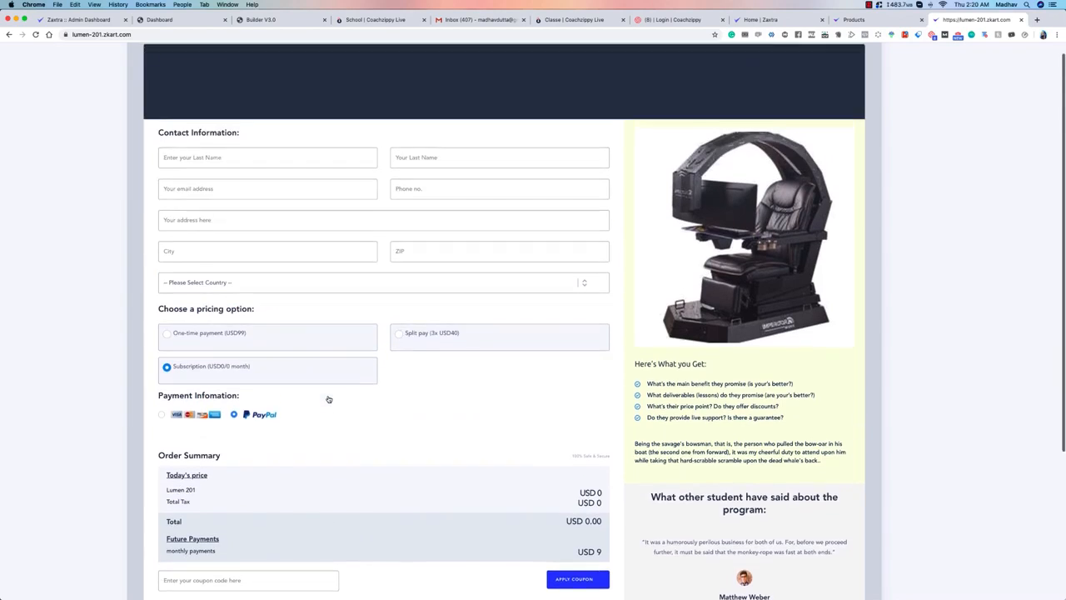
scroll(329, 400, up, 1)
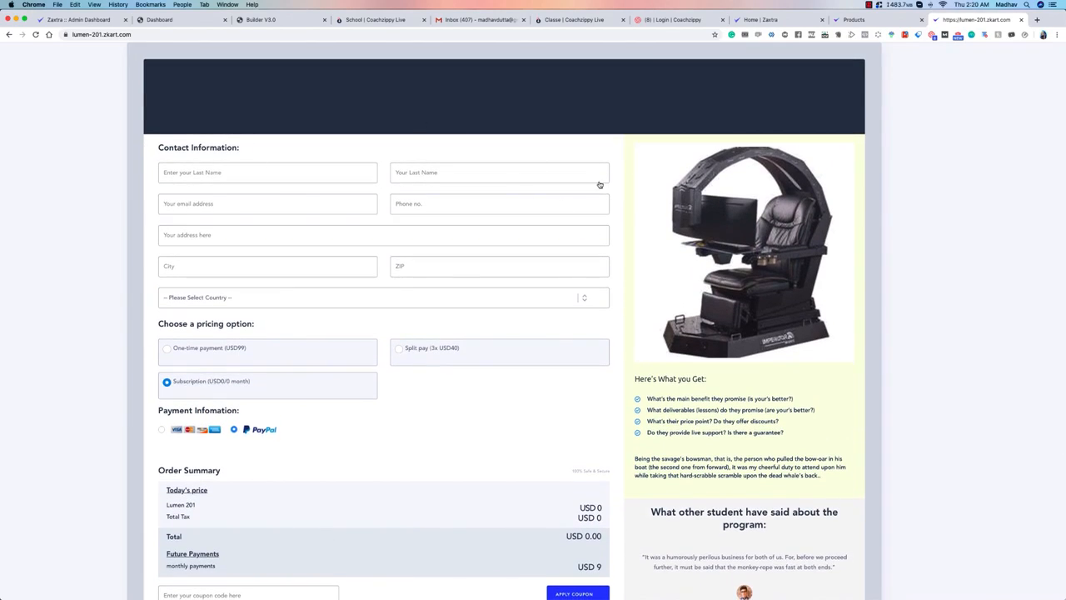
click(1022, 20)
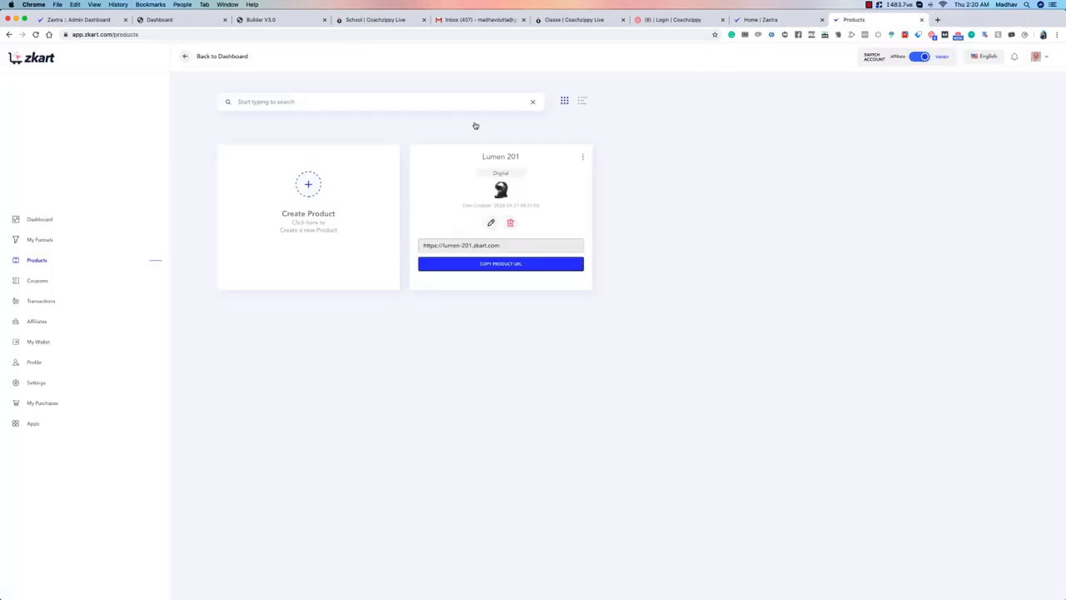
Step: Start a new coupon in the vendor's coupon area and name it off10
click(37, 281)
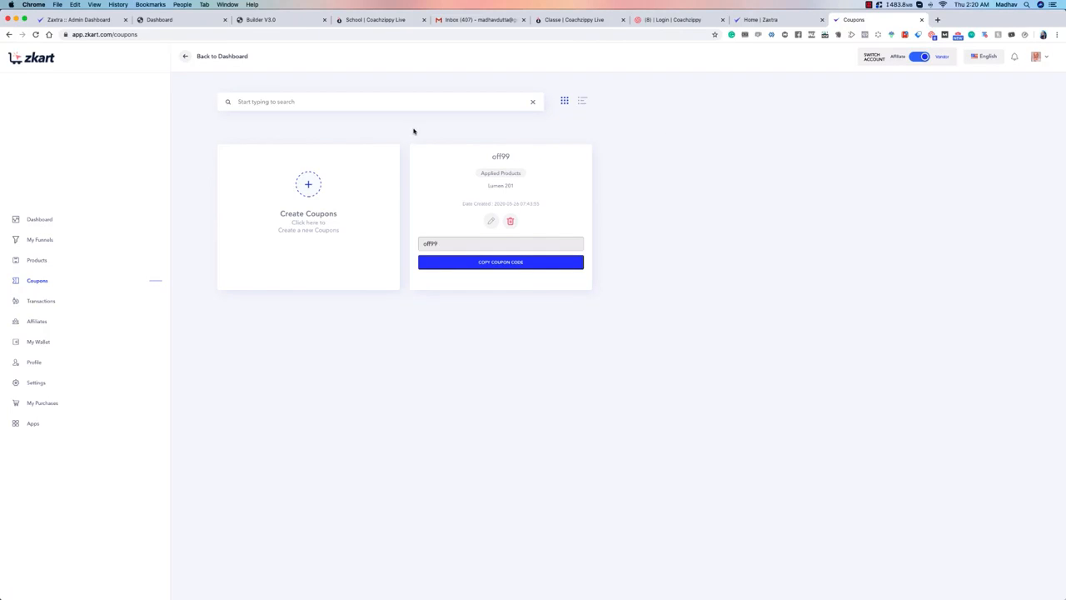
click(308, 185)
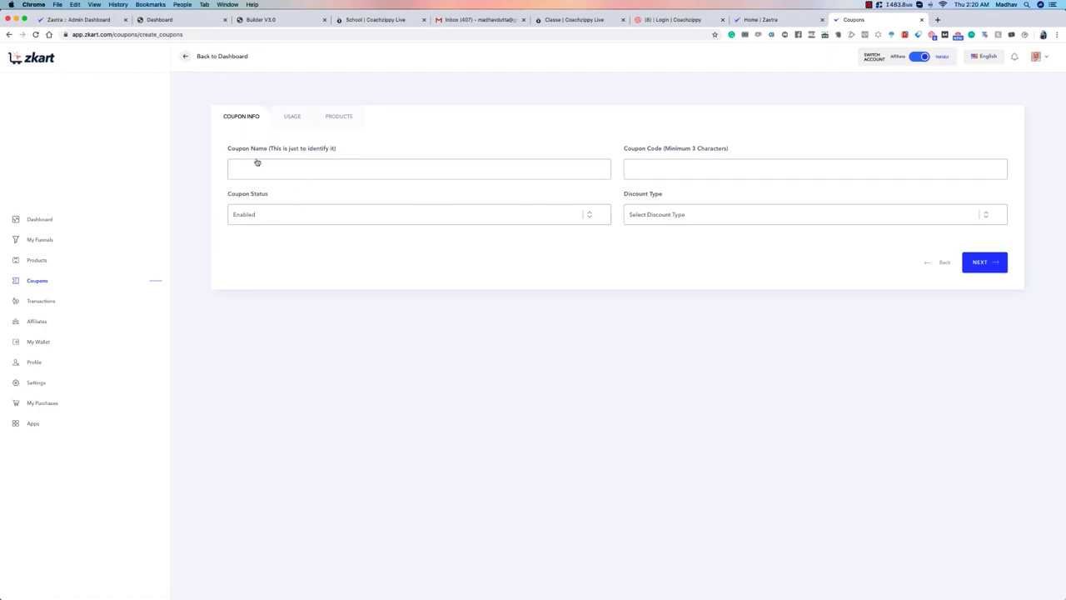
click(333, 166)
text(off10)
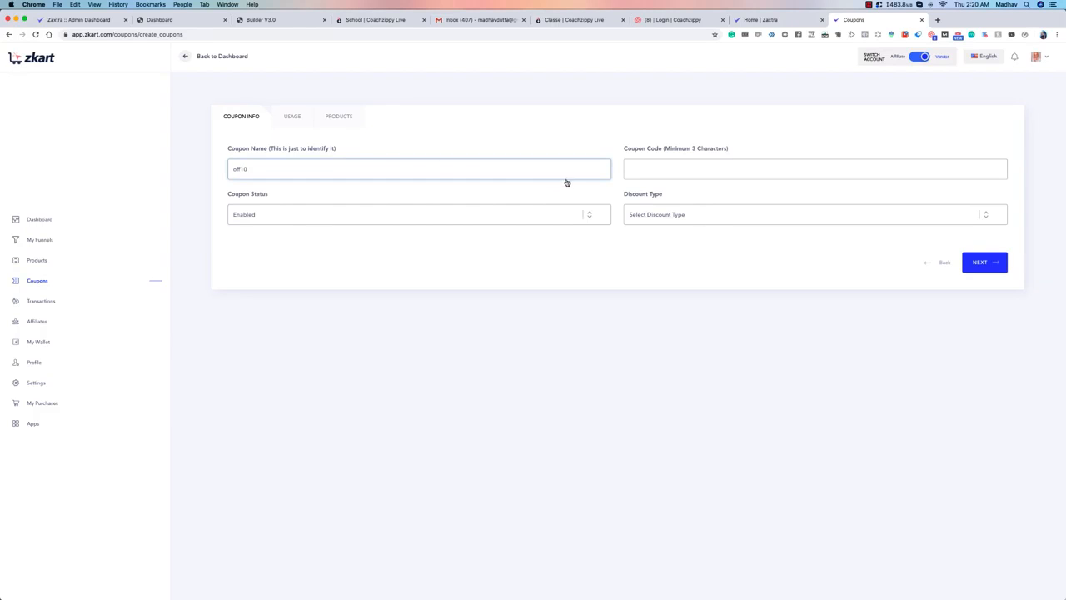
Step: Set the coupon code to off10 and keep the coupon status as Enabled
click(661, 171)
text(1)
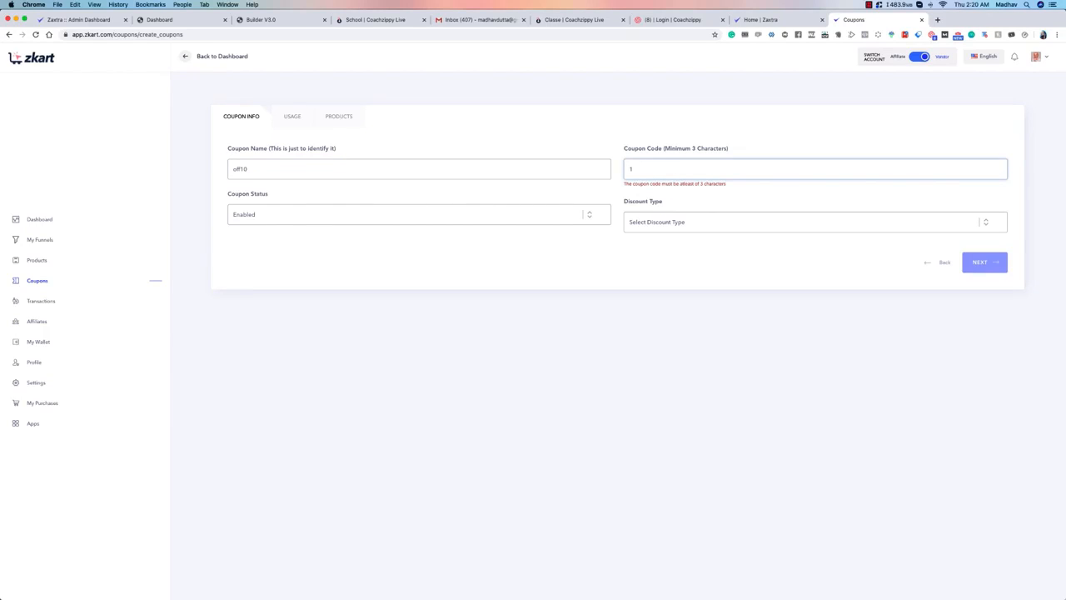
text(ff10)
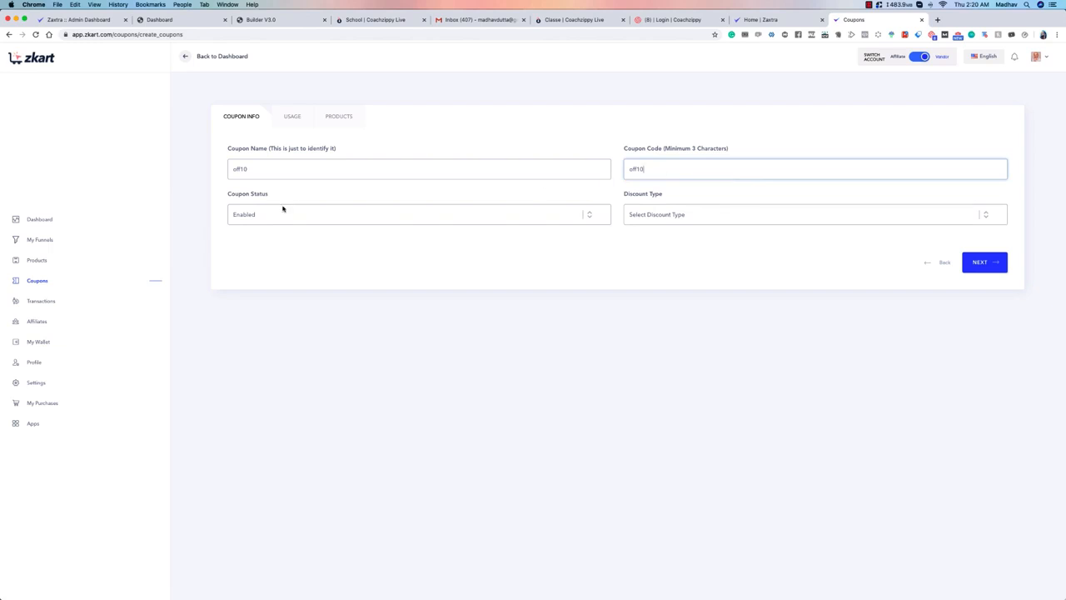
click(303, 216)
click(303, 216)
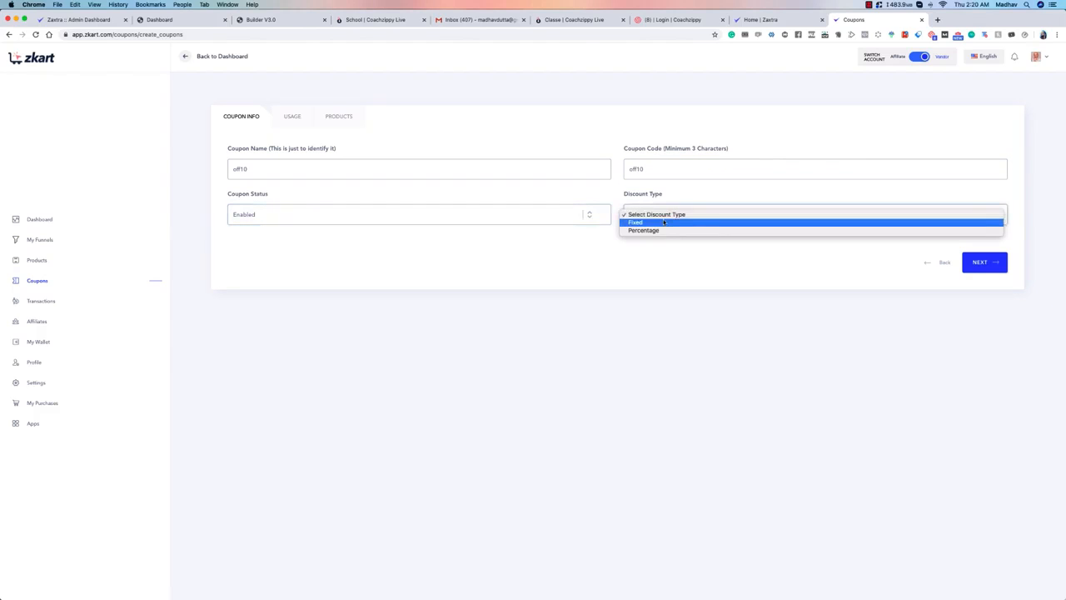
Step: Set the coupon's discount type to Percentage and its discount currency to United States dollar
click(666, 230)
click(321, 260)
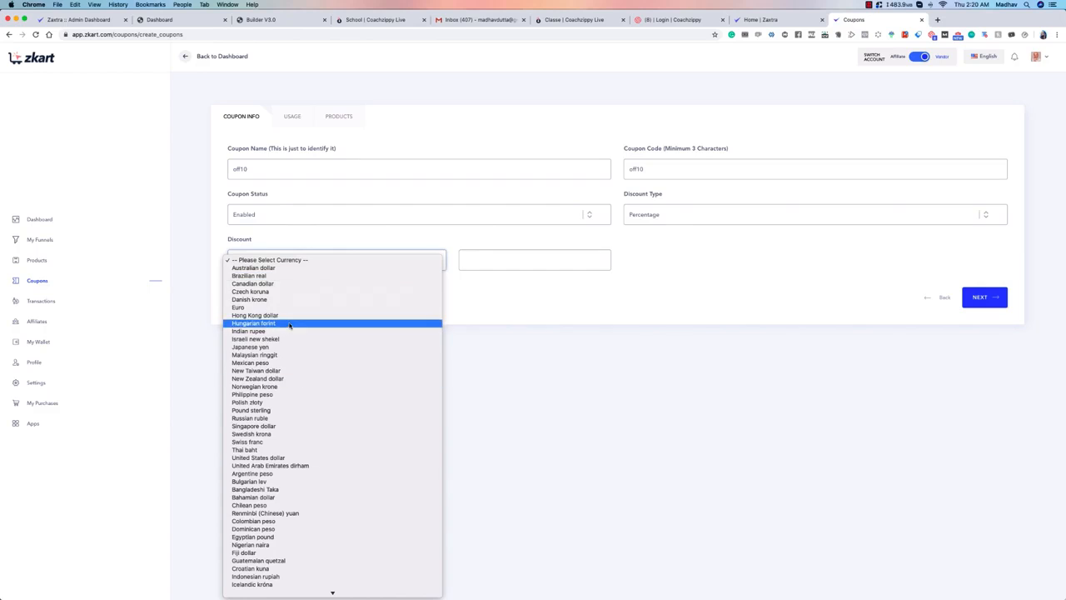
click(267, 457)
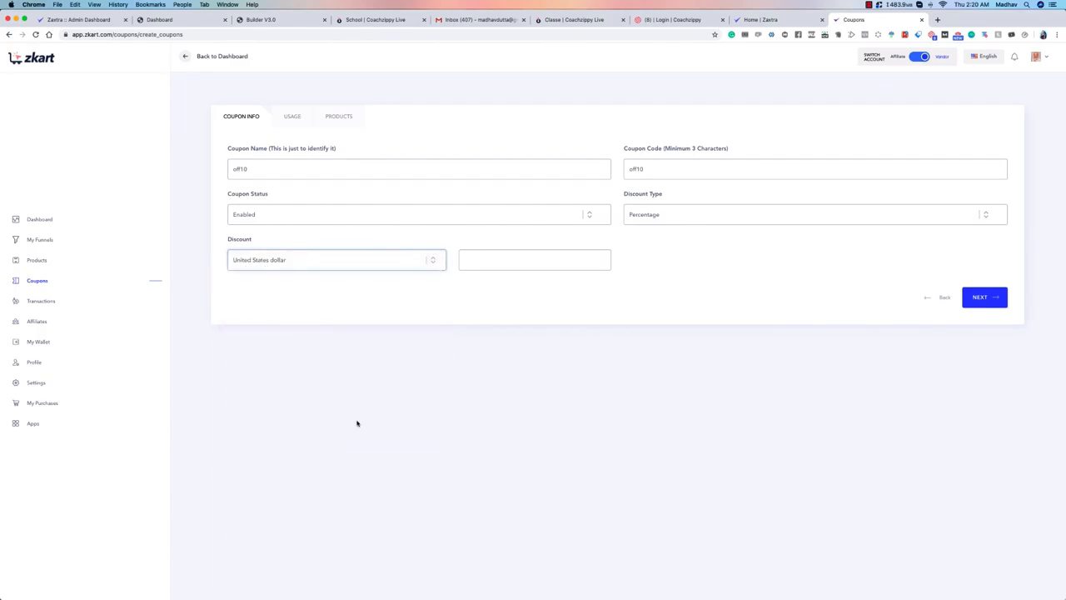
click(507, 260)
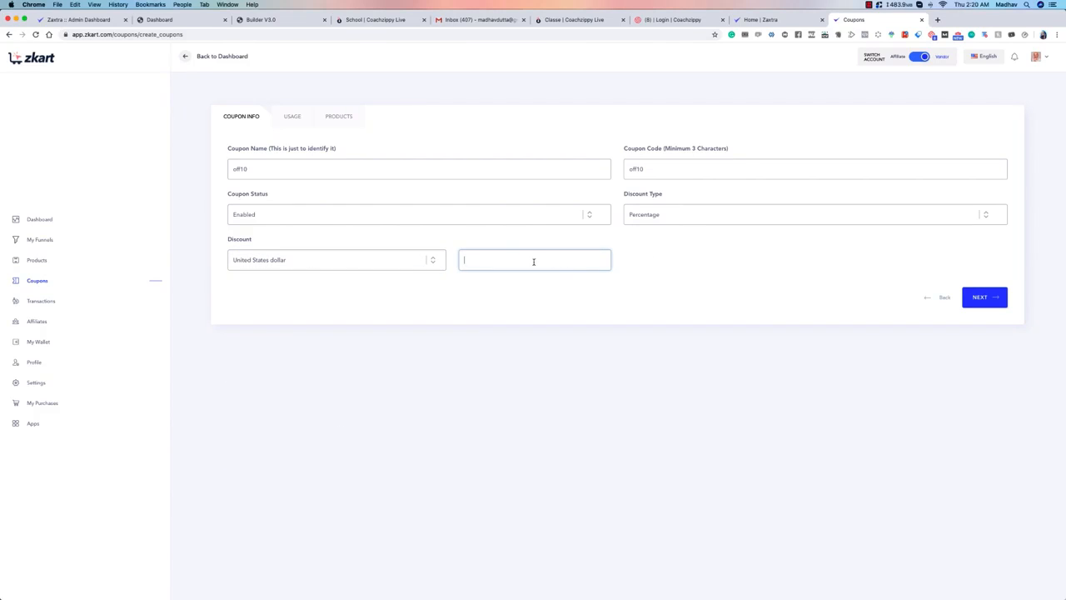
Step: Switch the discount type to Fixed and back to Percentage
click(676, 215)
click(674, 214)
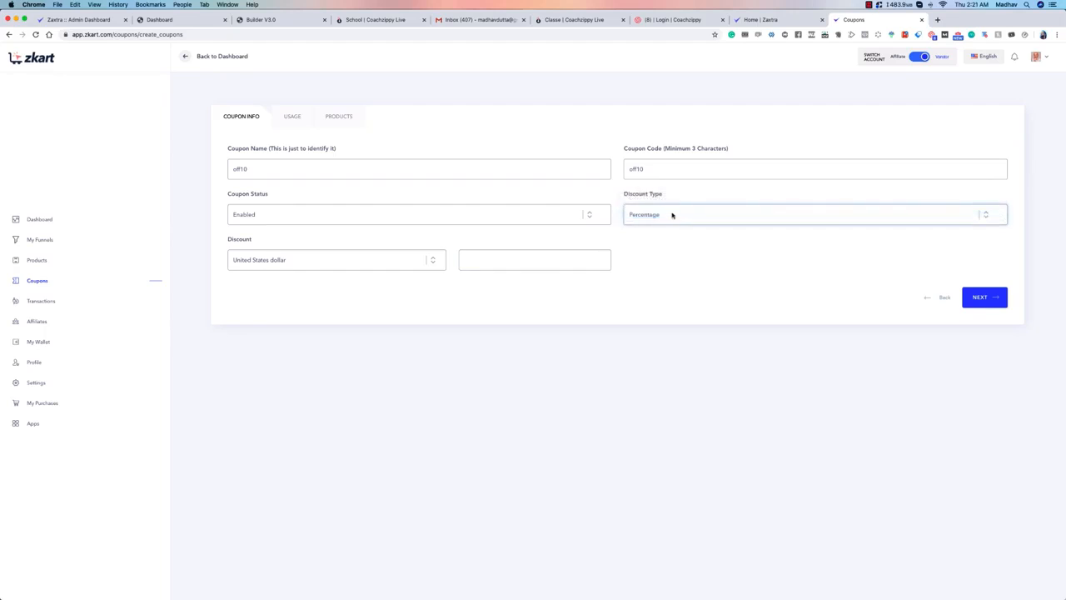
click(671, 214)
click(670, 206)
click(633, 214)
click(656, 224)
Step: Fill in the coupon's discount amount and continue to the usage settings
click(506, 260)
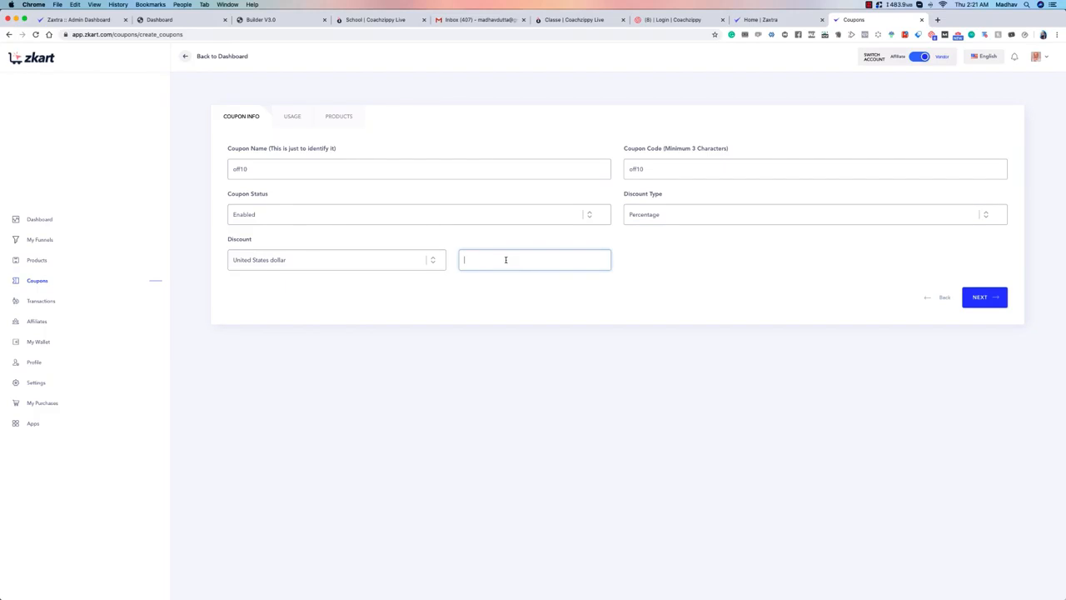
click(981, 298)
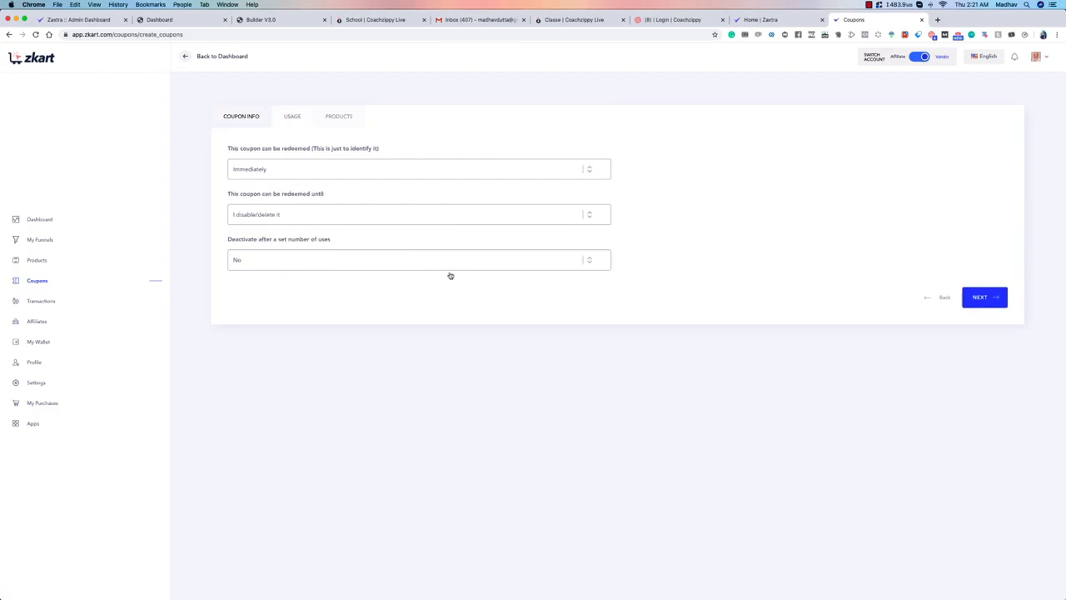
Step: Try redemption start dates of 05/28/2020 and 05/29/2020 for the coupon, and return the start to Immediately
click(297, 171)
click(361, 168)
click(333, 170)
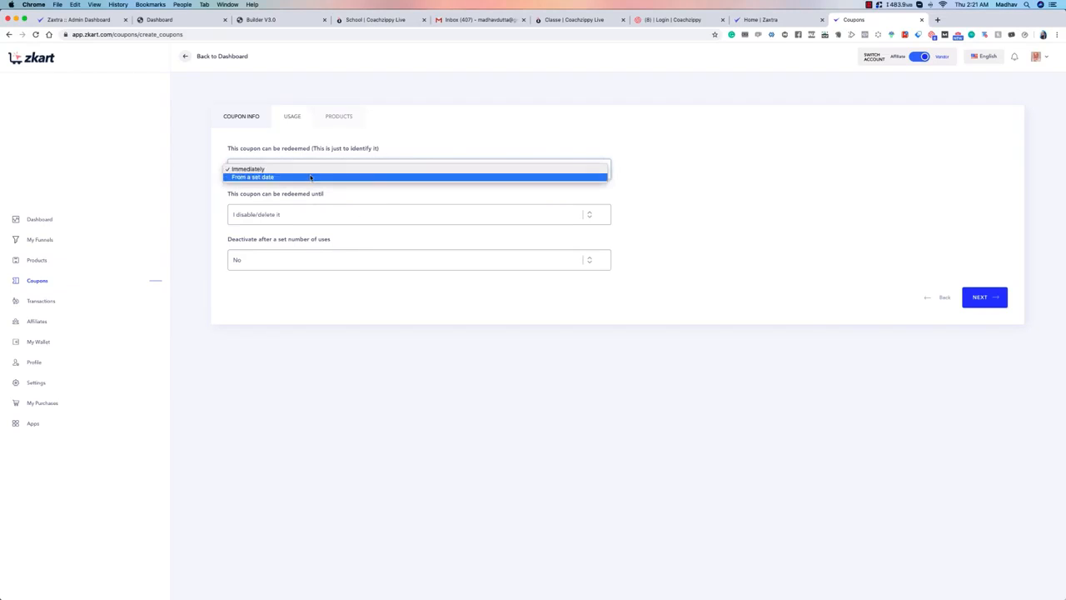
click(310, 178)
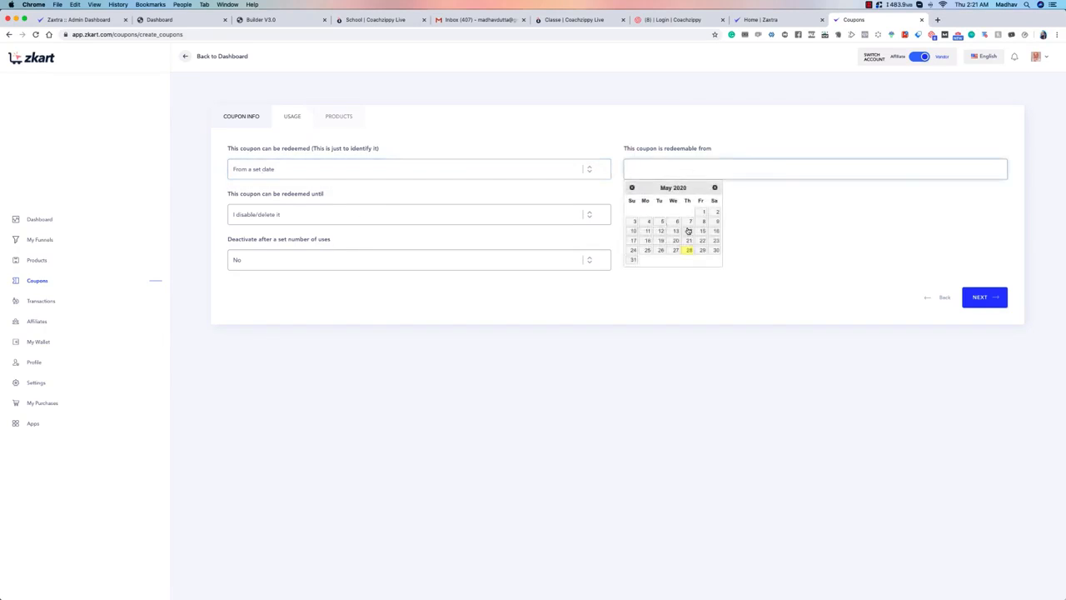
click(688, 250)
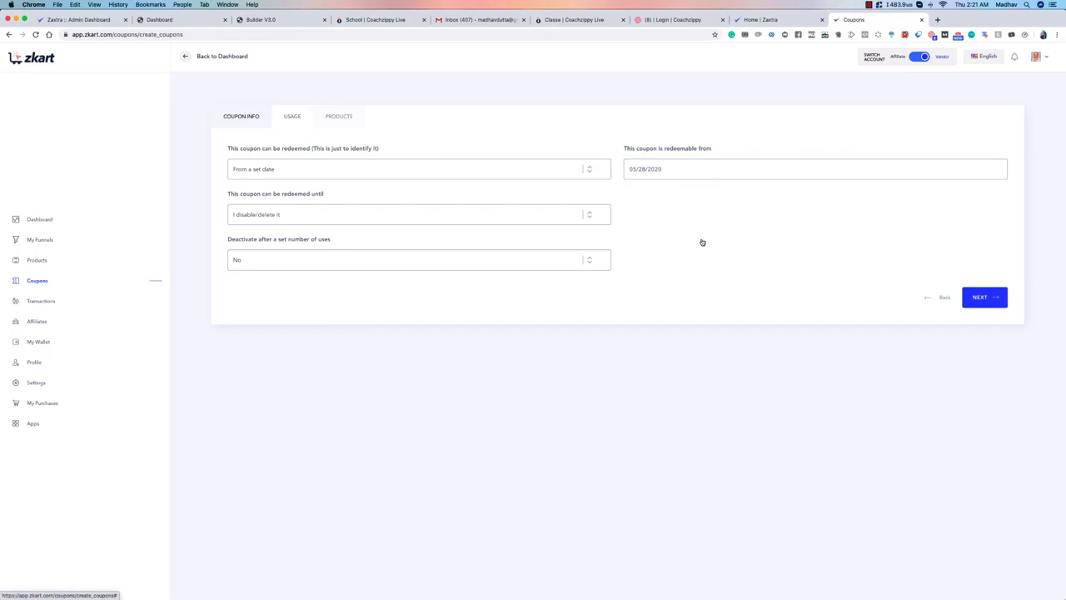
click(705, 167)
click(702, 250)
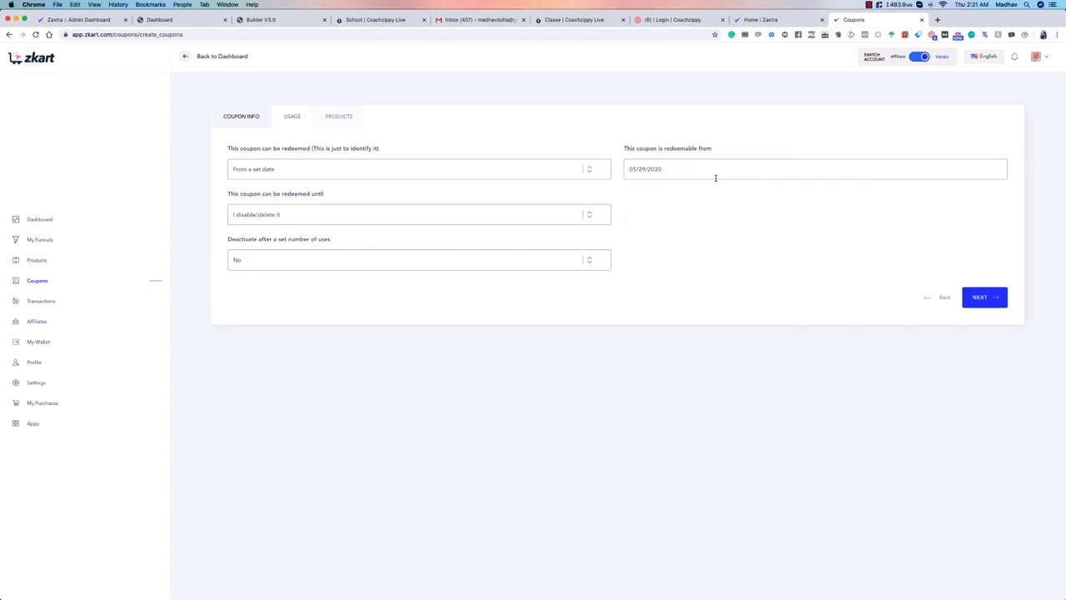
click(376, 171)
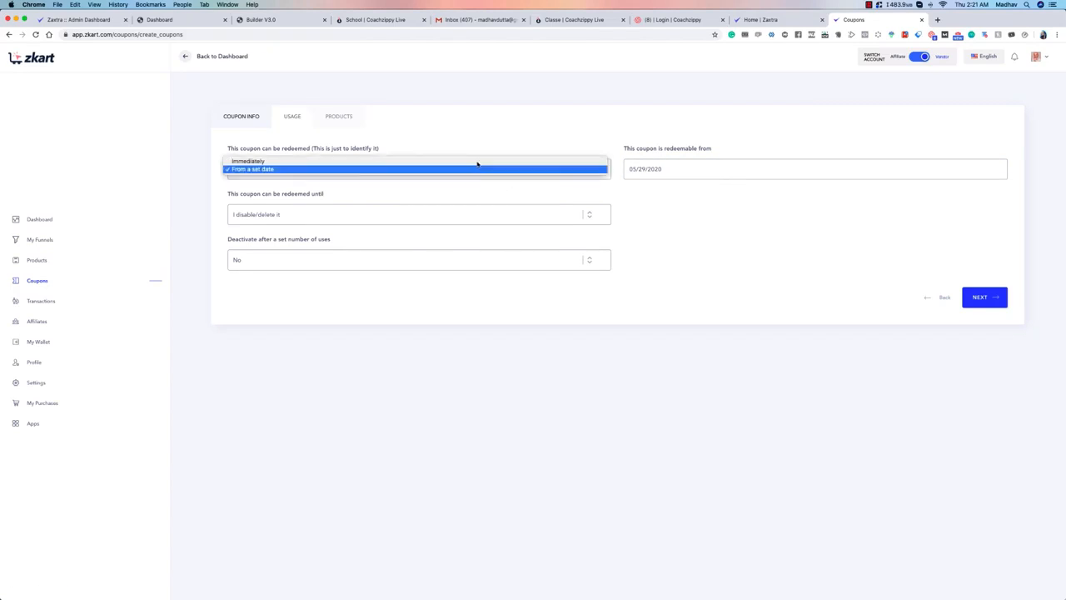
click(383, 161)
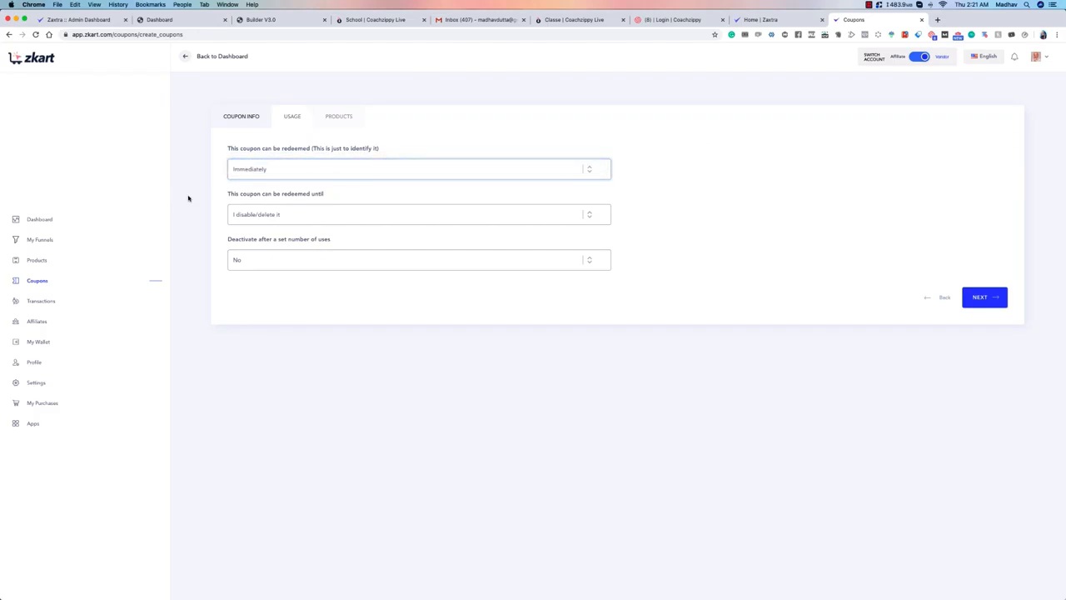
Step: Limit the coupon's redemption period with an end date of 05/30/2020 and a start date of 05/28/2020
click(301, 213)
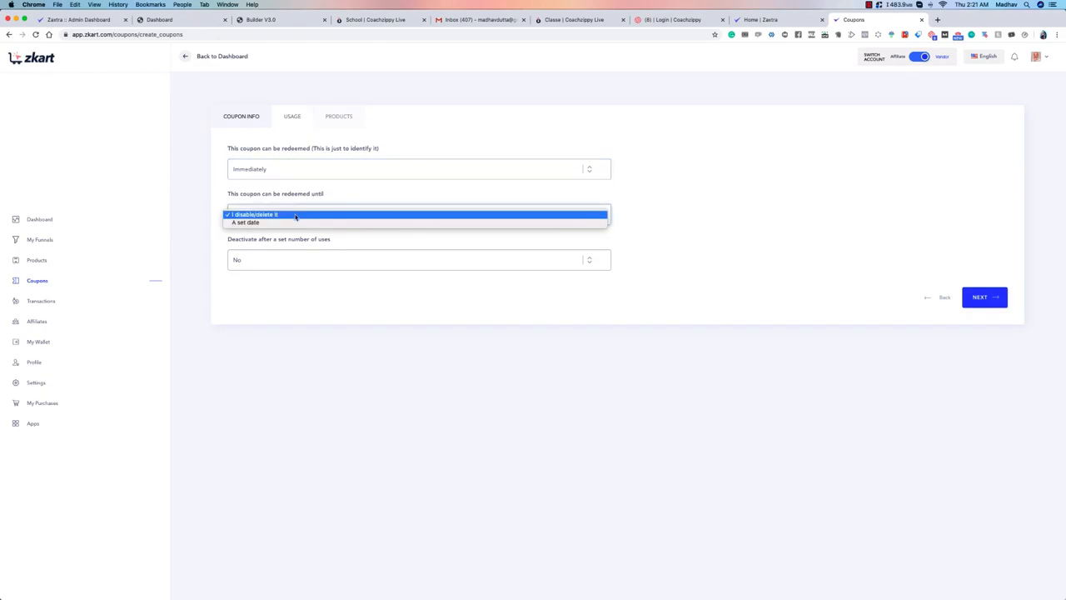
click(292, 226)
click(665, 215)
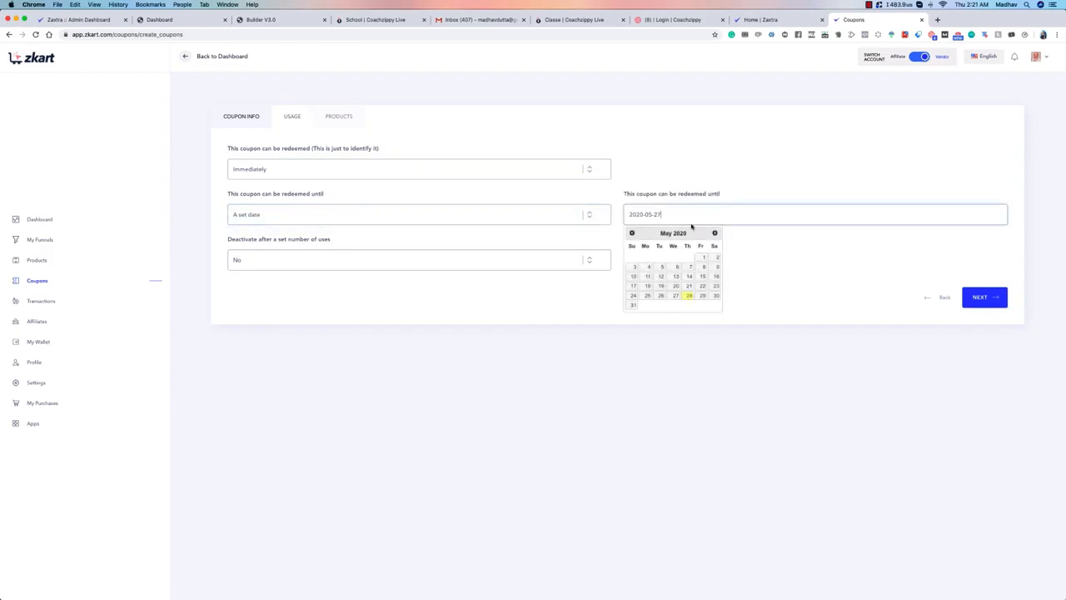
click(715, 300)
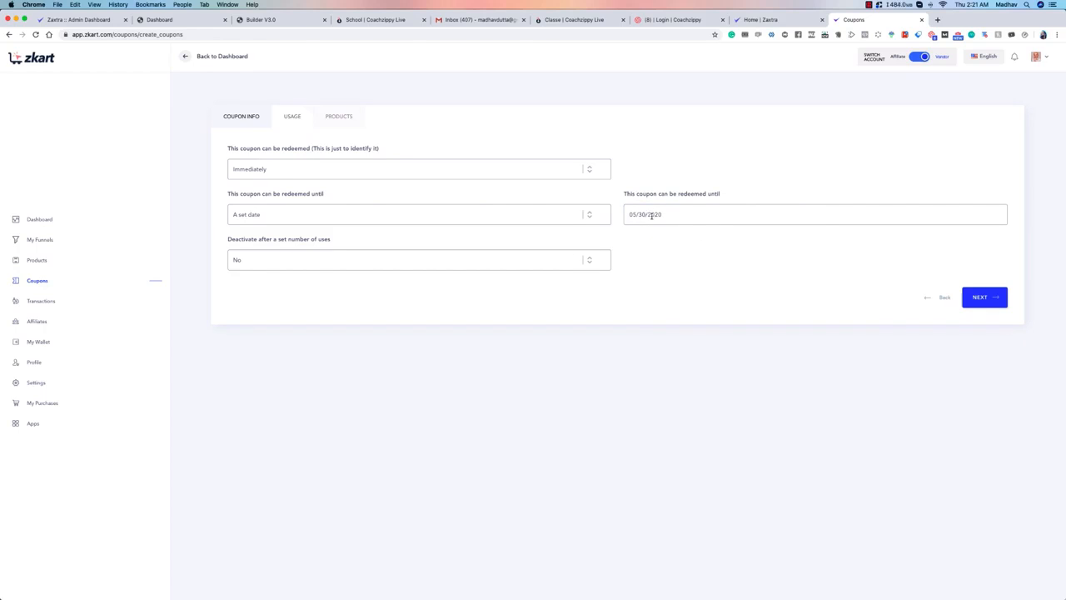
click(541, 169)
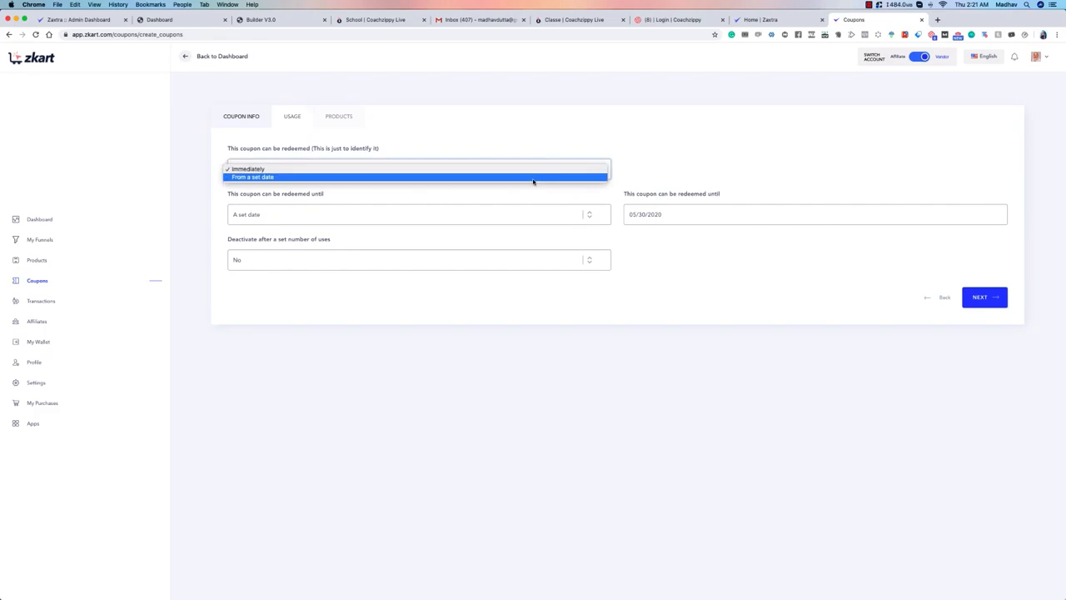
click(533, 177)
click(649, 168)
click(689, 250)
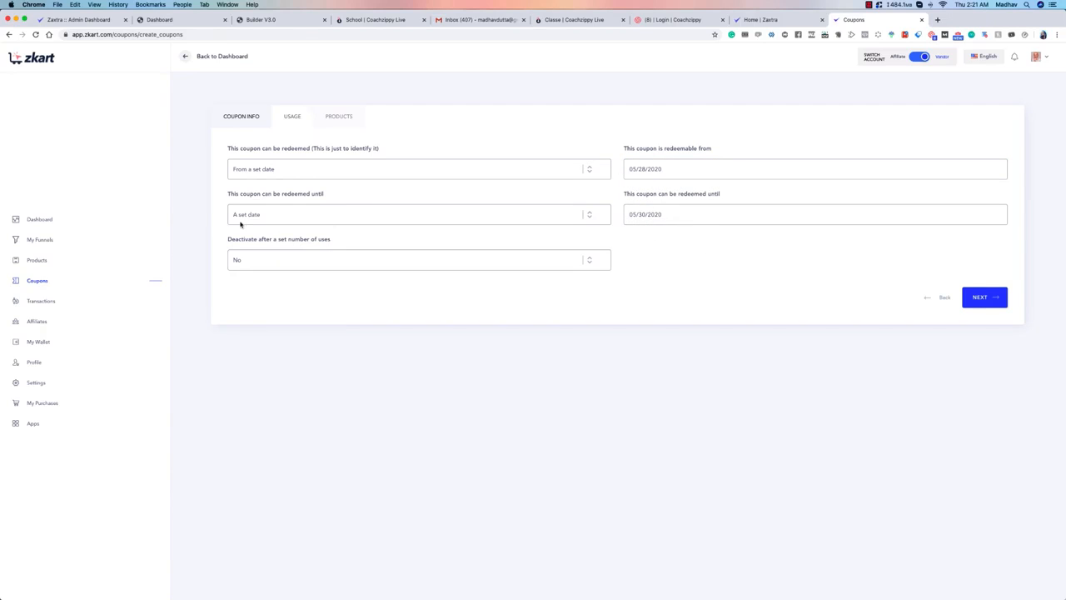
Step: Make the coupon redeemable immediately and valid until it is disabled or deleted
click(542, 168)
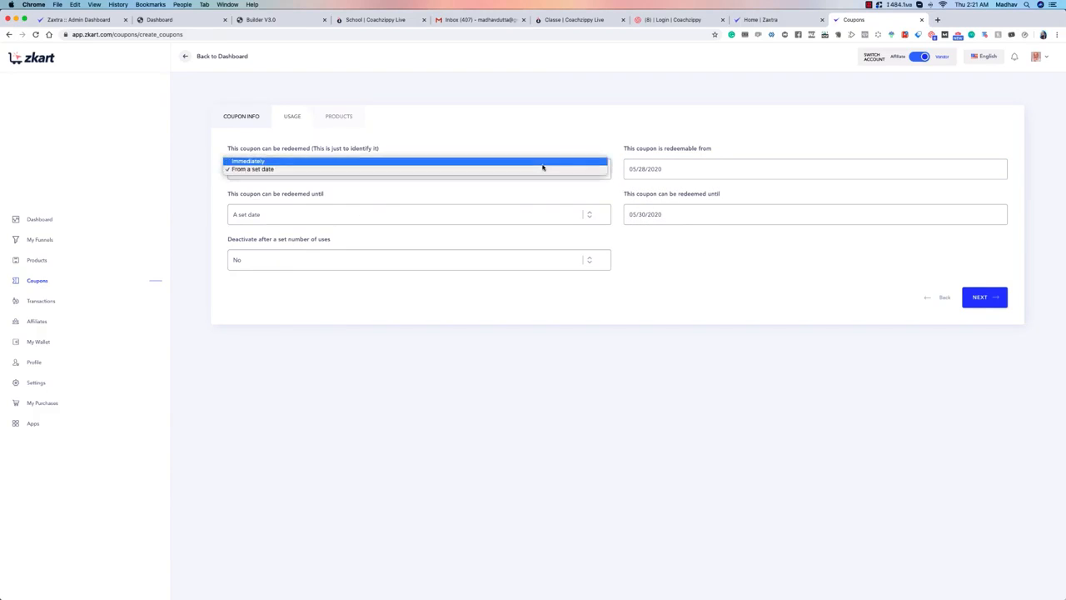
click(536, 168)
click(350, 215)
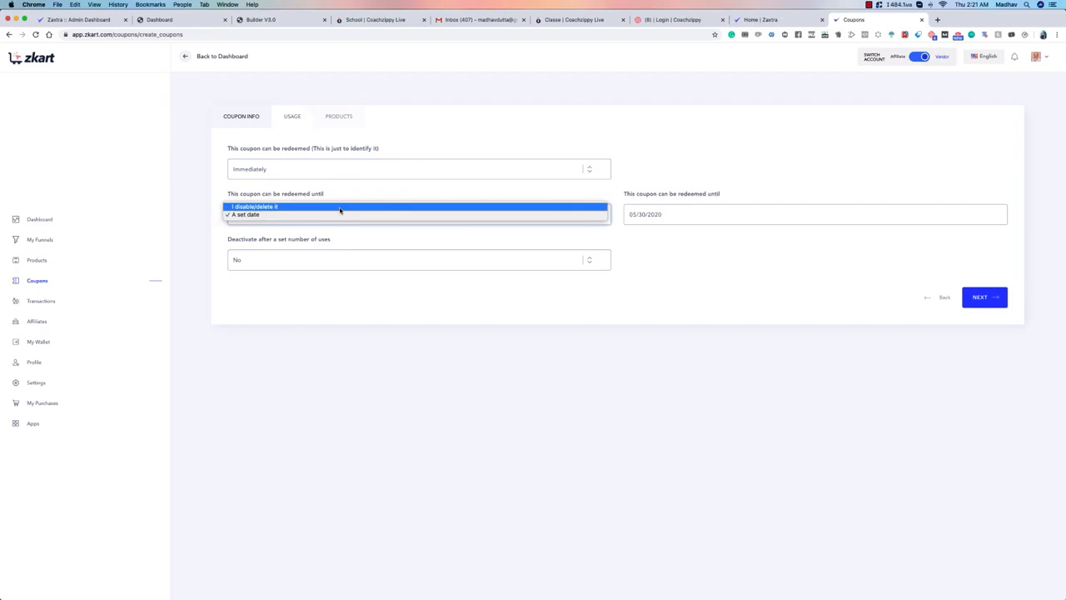
click(340, 206)
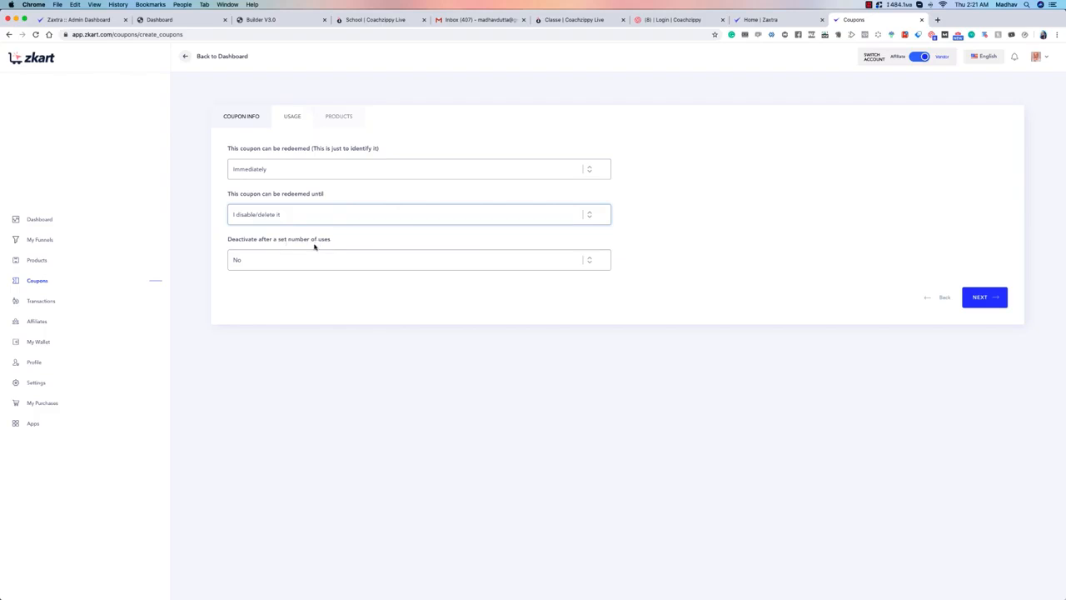
Step: Deactivate the coupon after a set number of uses, limited to 3, and continue to the product selection
click(256, 260)
click(380, 267)
click(697, 258)
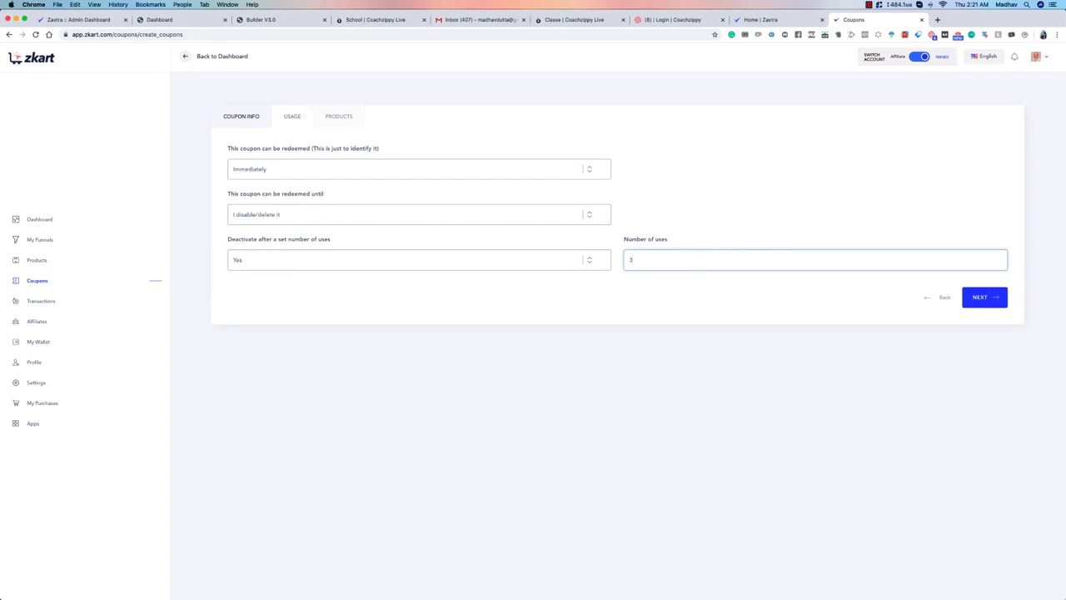
click(983, 298)
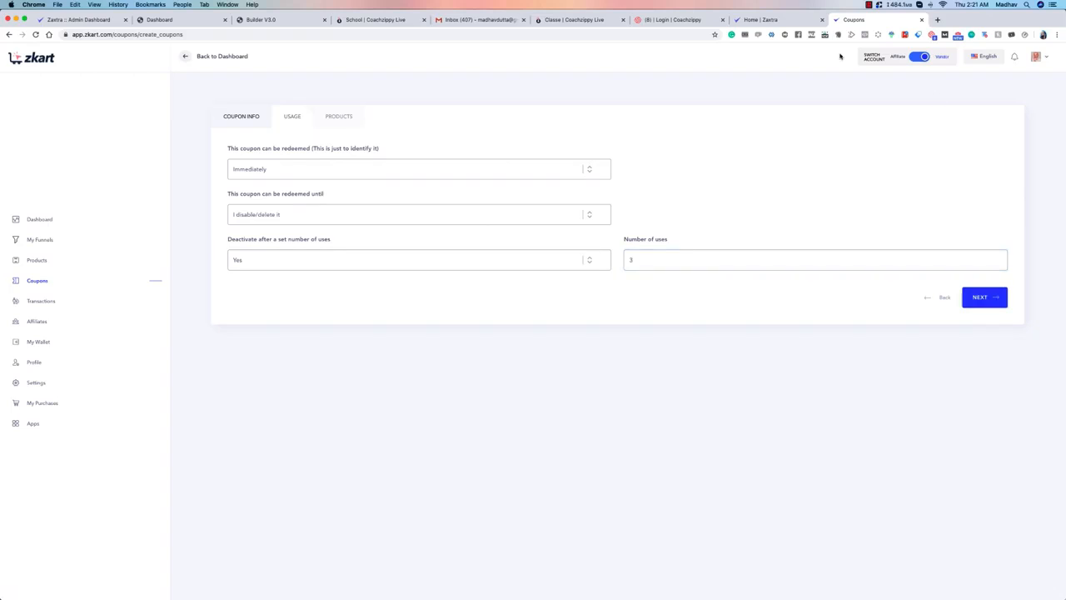
Step: Apply the coupon to specific products with only Lumen 201 selected, and save the coupon
click(304, 169)
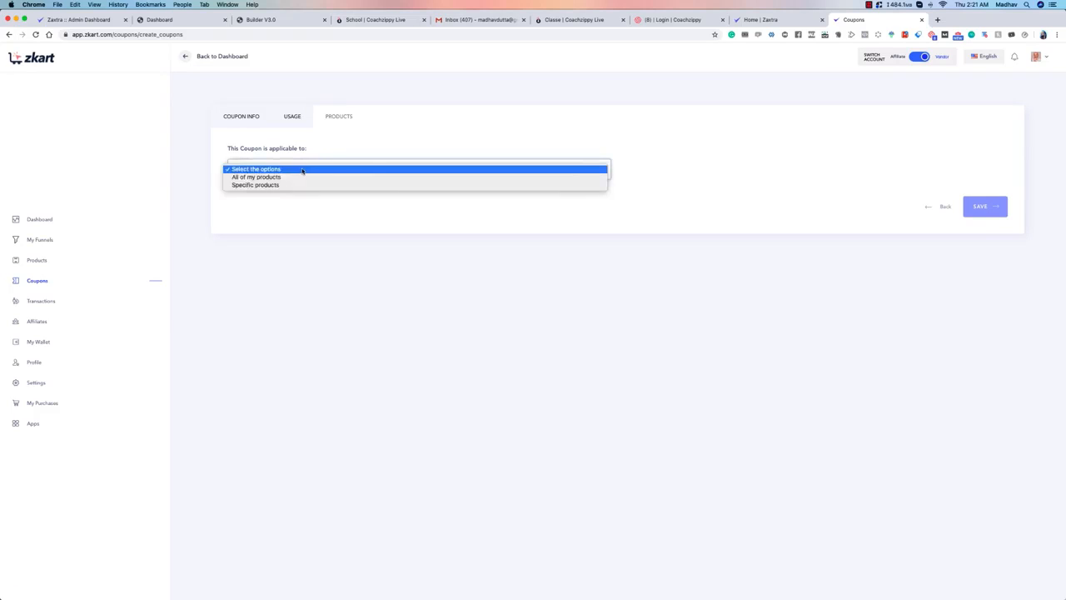
click(259, 178)
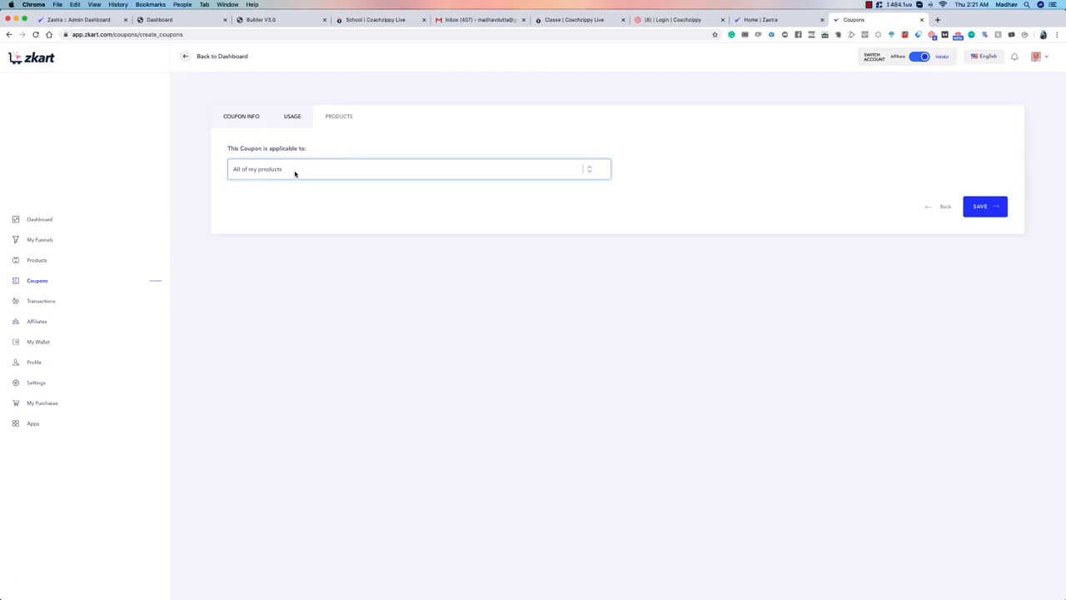
click(294, 173)
click(275, 176)
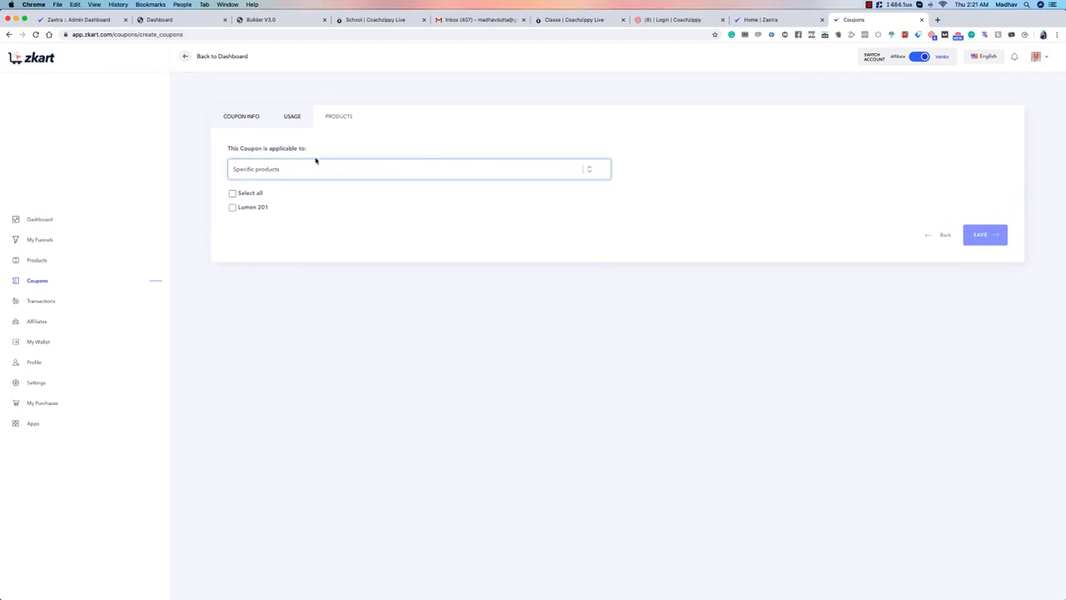
click(232, 208)
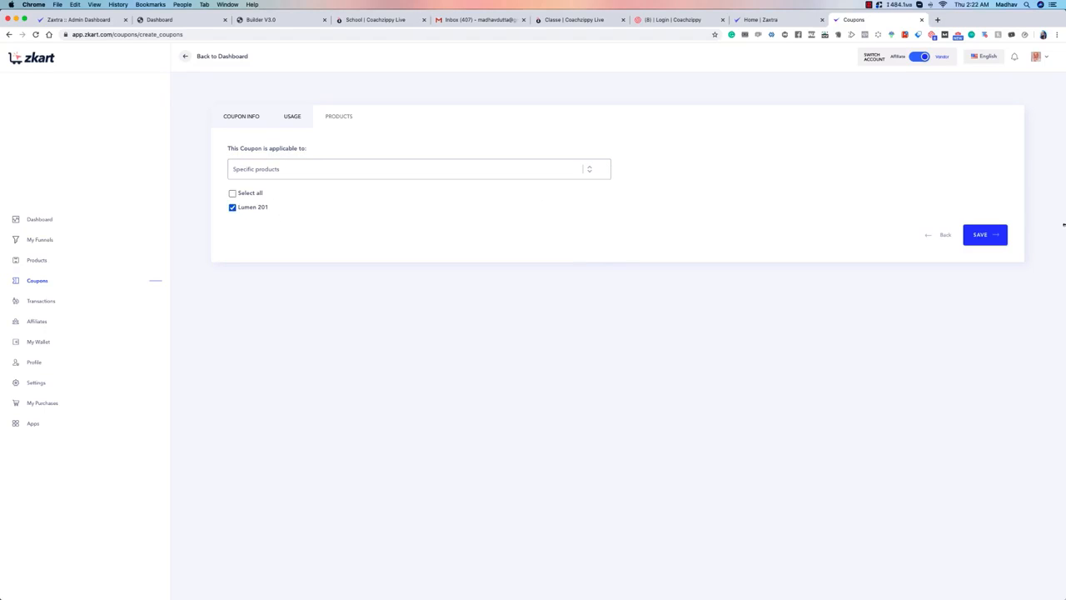
click(984, 236)
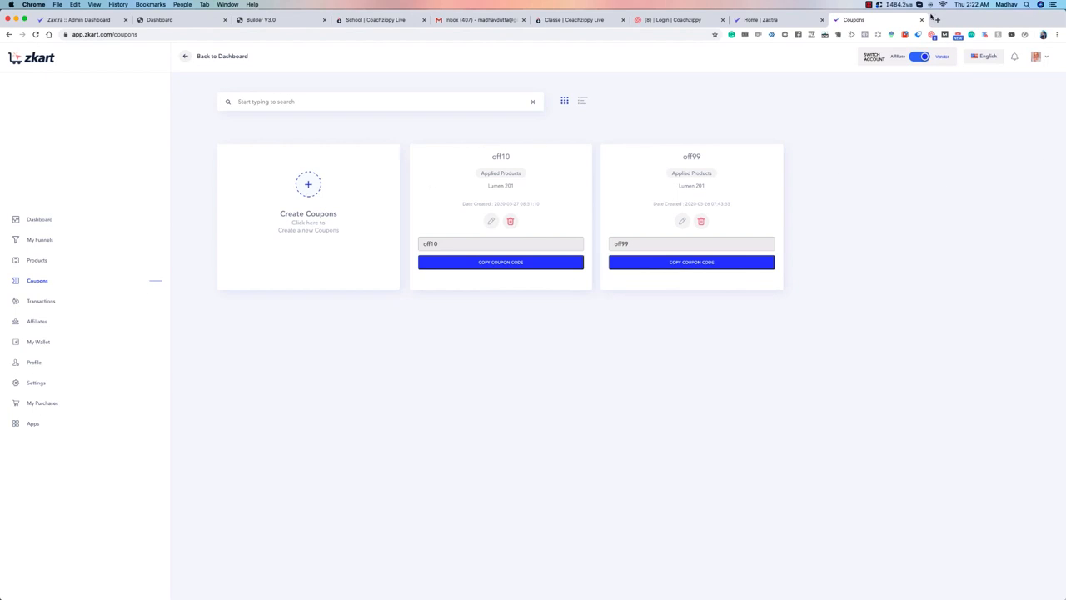
Step: Open the live checkout page lumen-201.zkart.com in a new browser tab and go to its order summary
click(935, 20)
text(lumen-201.zkart.com)
key(Return)
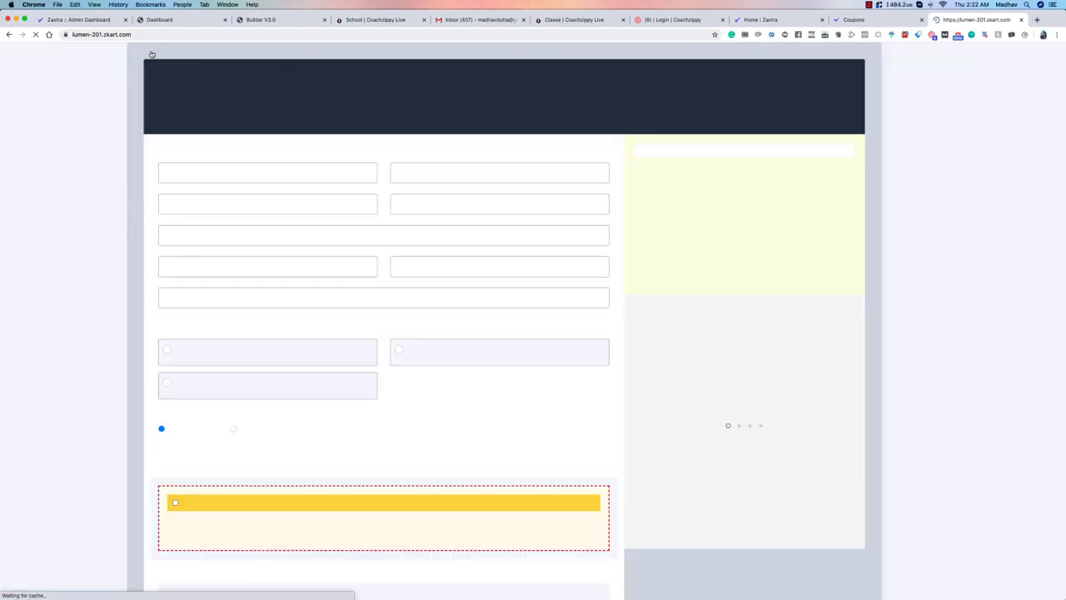
scroll(458, 189, down, 5)
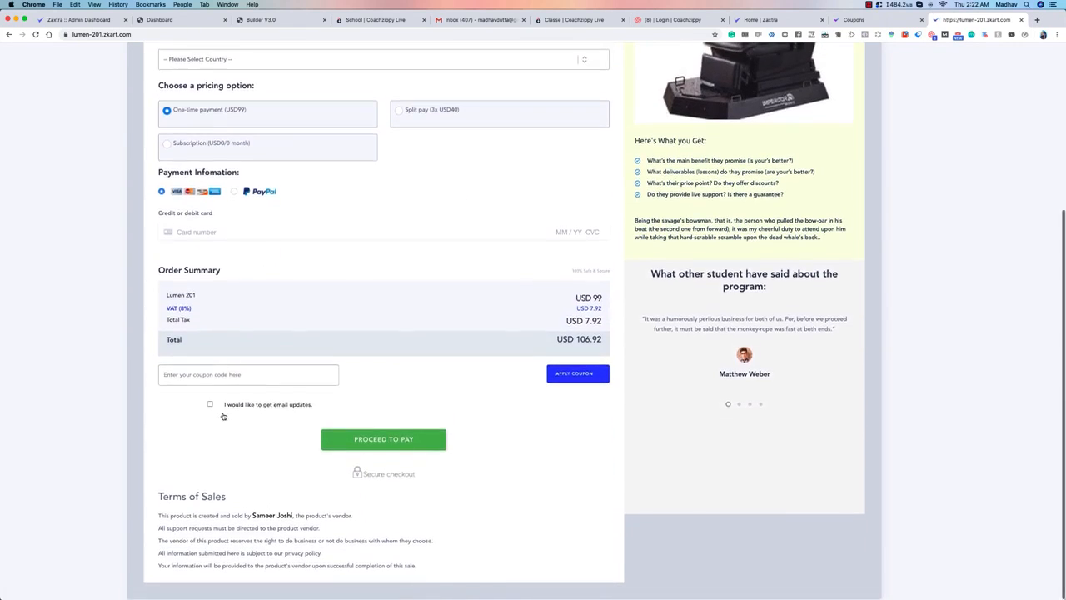
Step: Try the coupon code 10off on the checkout page and select it for replacement
click(233, 373)
text(10off)
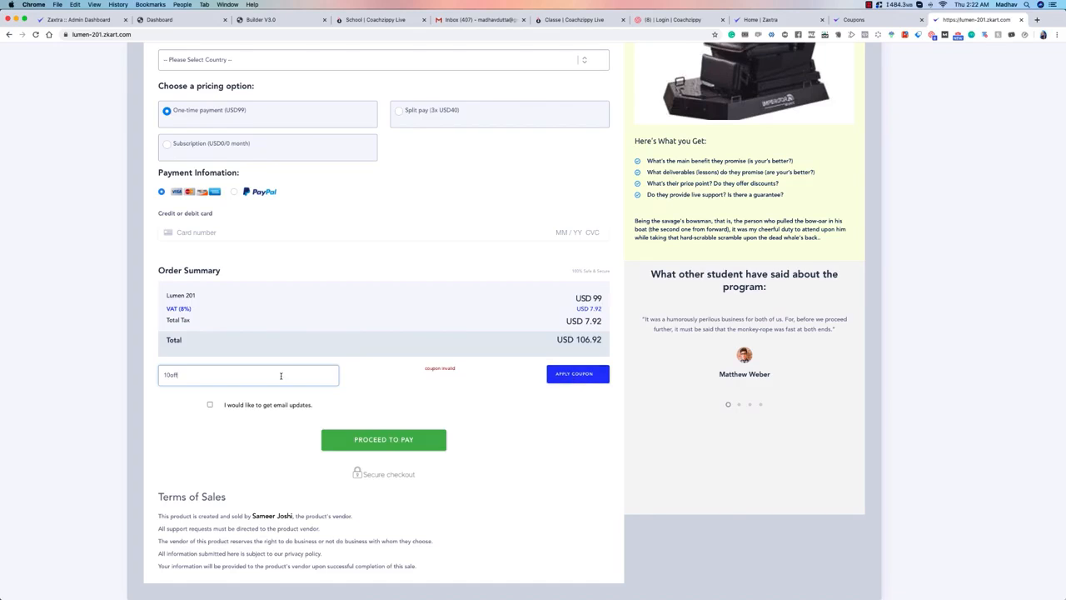
double_click(237, 380)
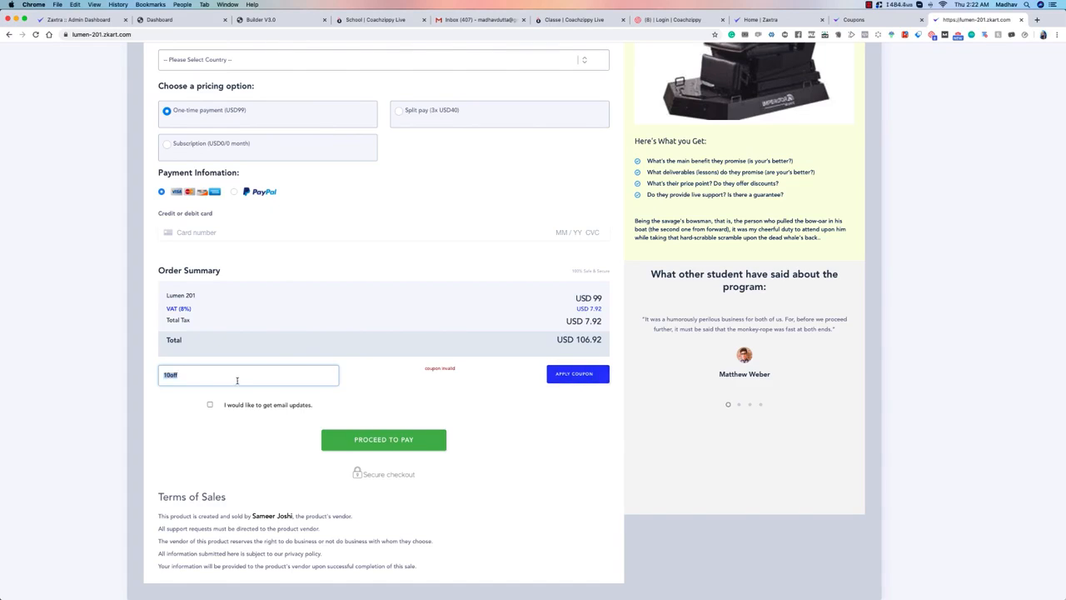
Step: Replace the checkout's coupon code with off10 after checking the coupon list, and apply off99 to the split pay option
click(892, 18)
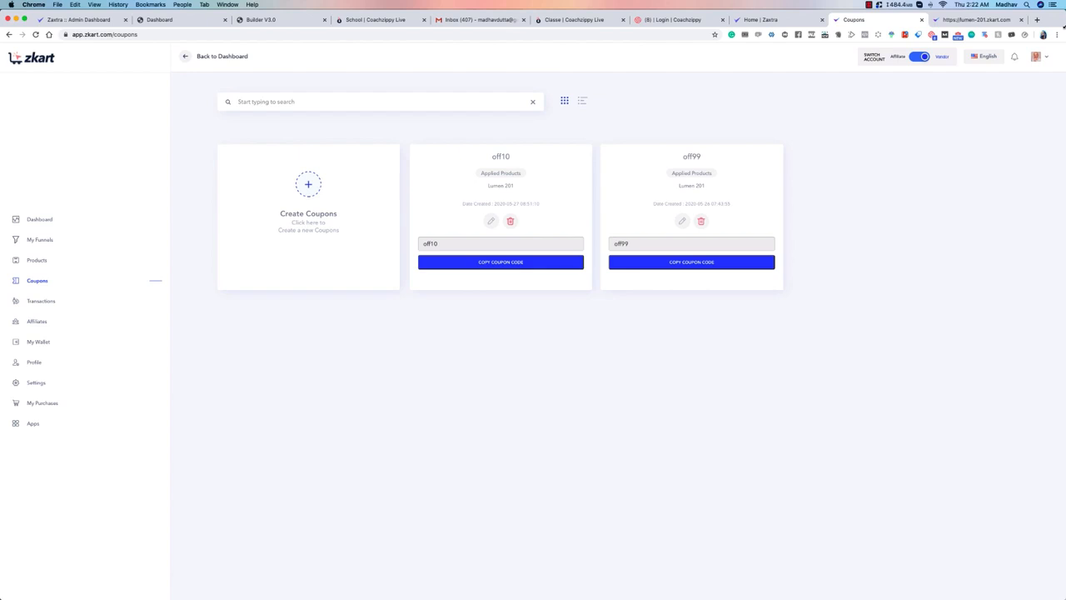
click(957, 25)
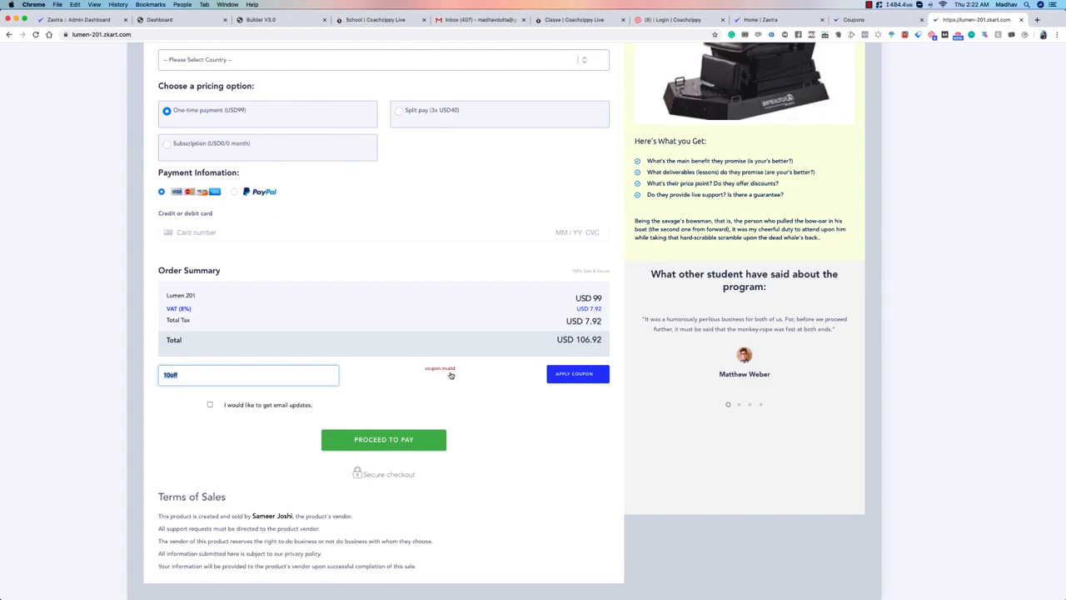
text(off10)
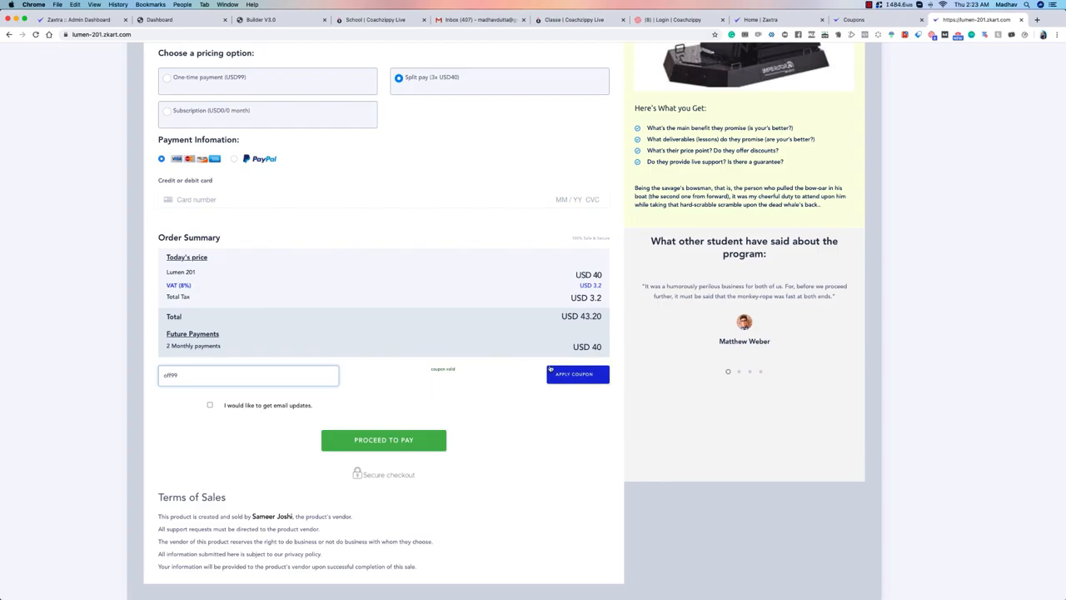
click(570, 380)
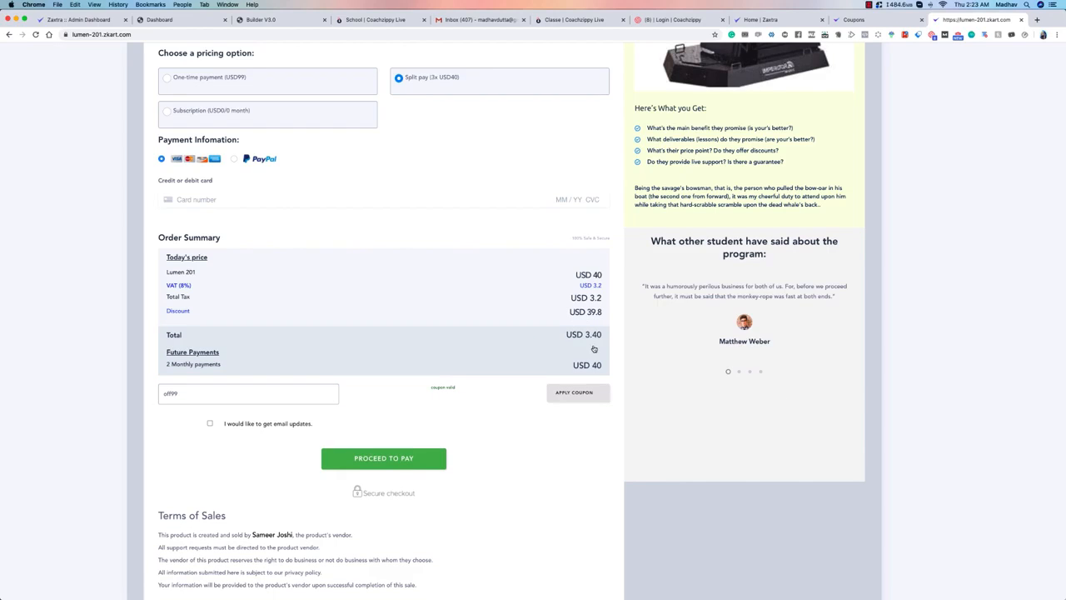
Step: Check the existing coupons in the vendor's coupon list and return to the contact section of Lumen 201's checkout page
click(858, 19)
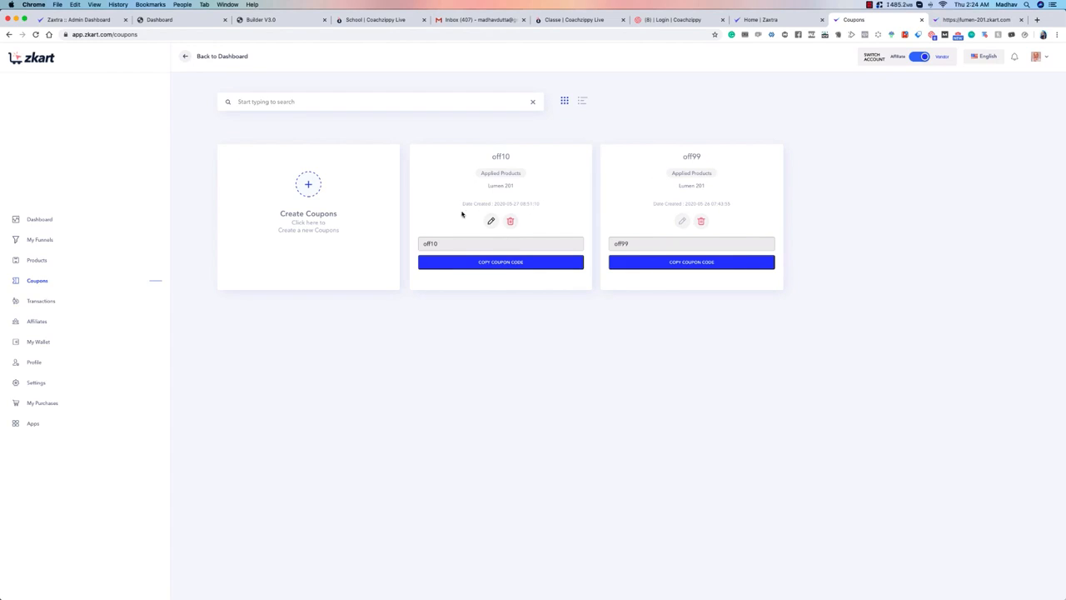
click(978, 19)
scroll(283, 339, up, 3)
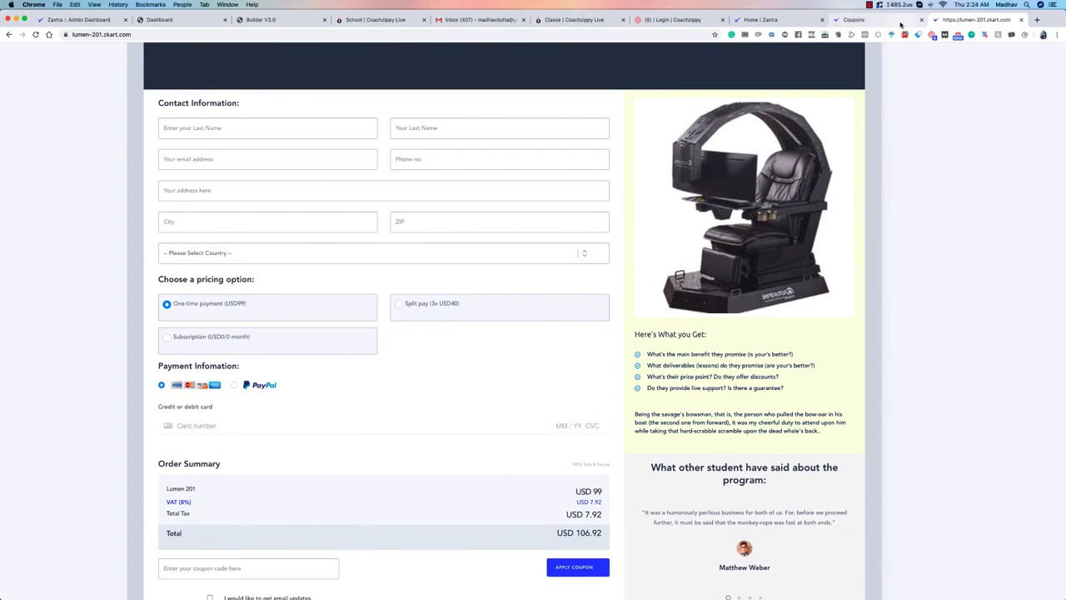
Step: Open the vendor's transactions page and examine the currency and date range options and the revenue chart's data point
click(857, 19)
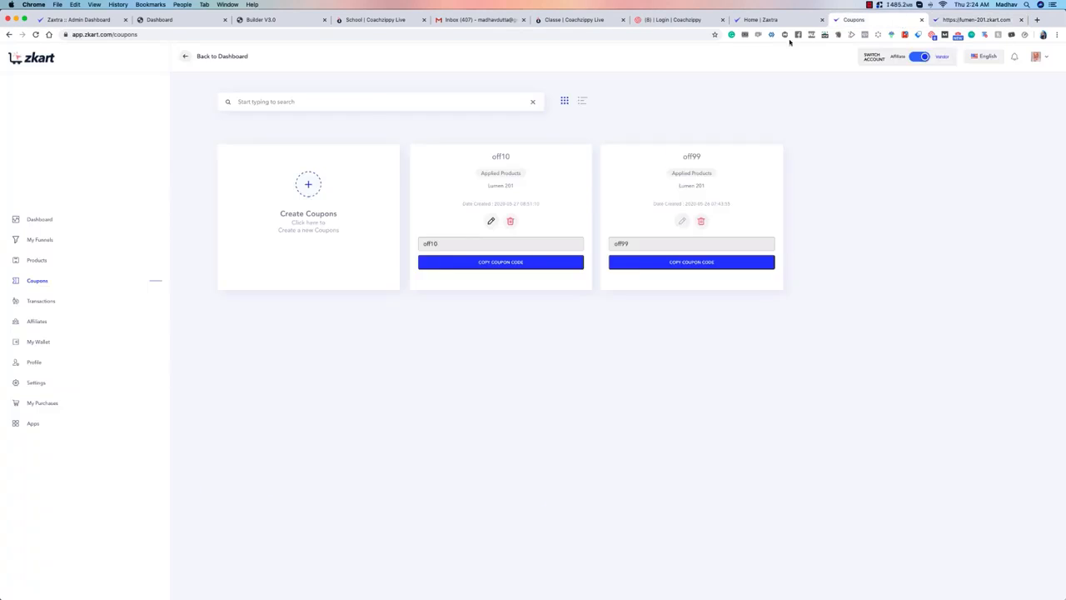
click(31, 301)
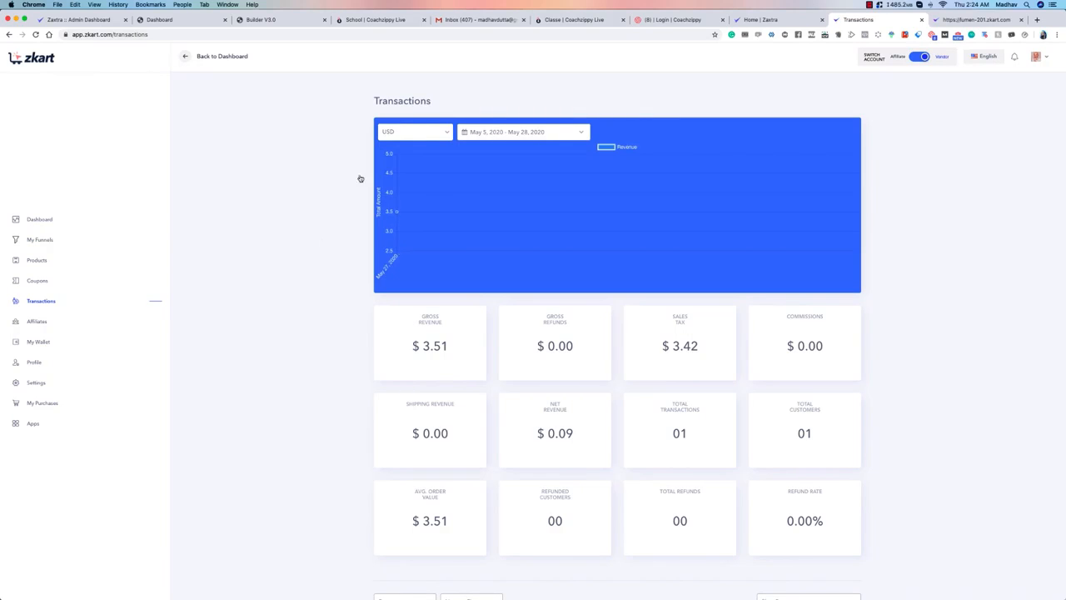
click(450, 136)
click(489, 144)
click(507, 132)
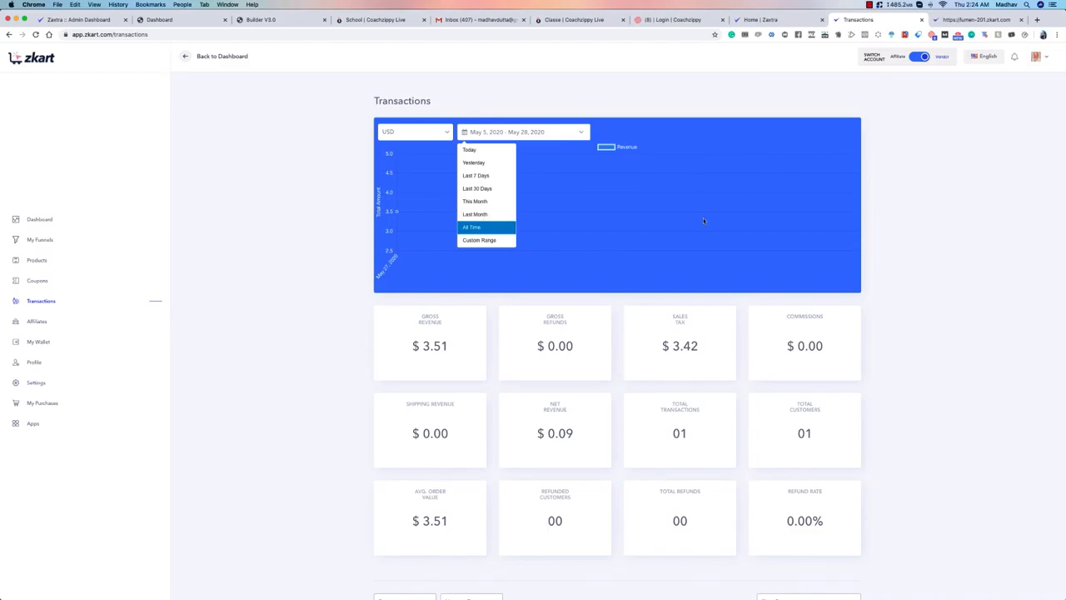
click(842, 181)
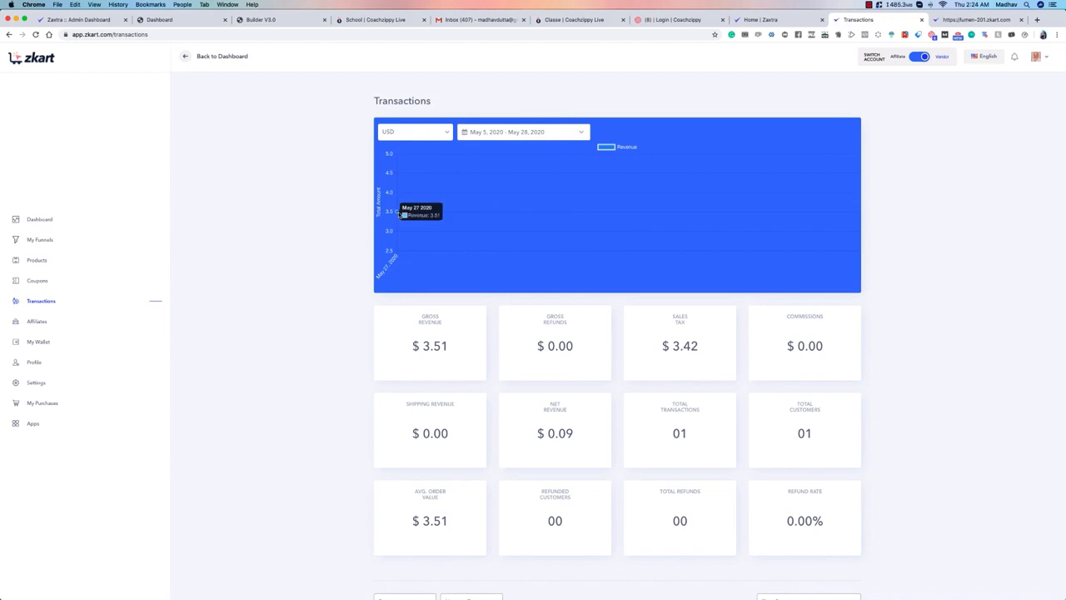
mouse_move(398, 214)
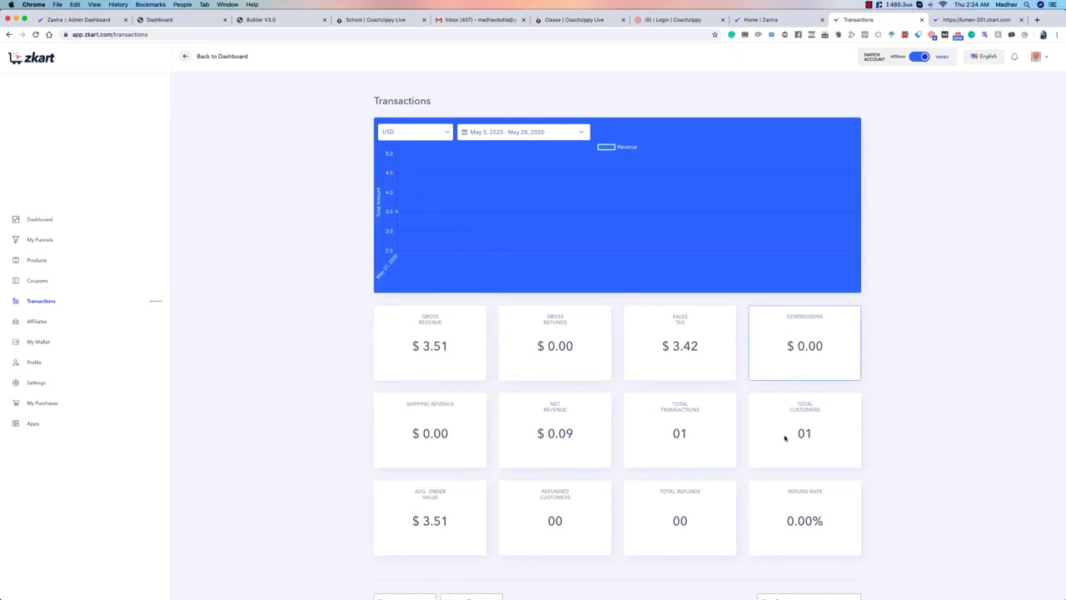
Step: View the invoice of the Lumen 201 transaction and return to the transactions page
scroll(435, 429, down, 3)
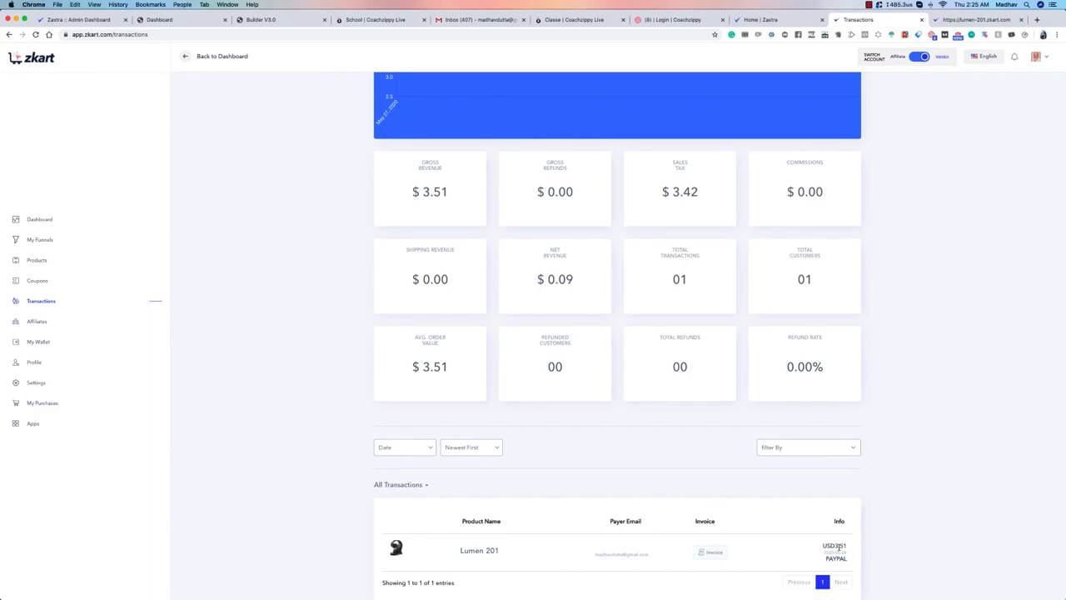
click(712, 553)
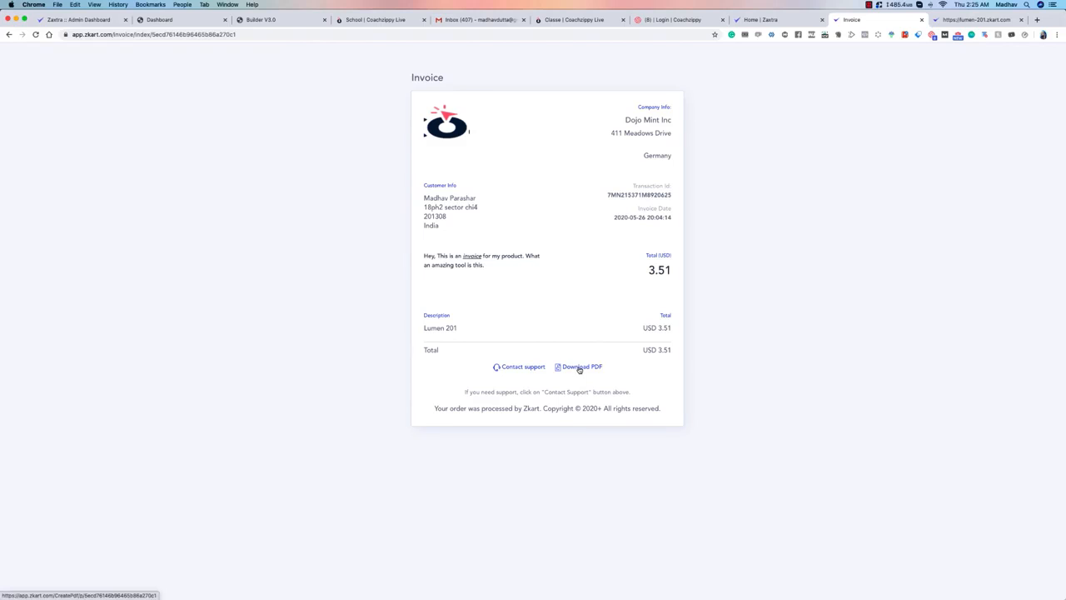
click(10, 34)
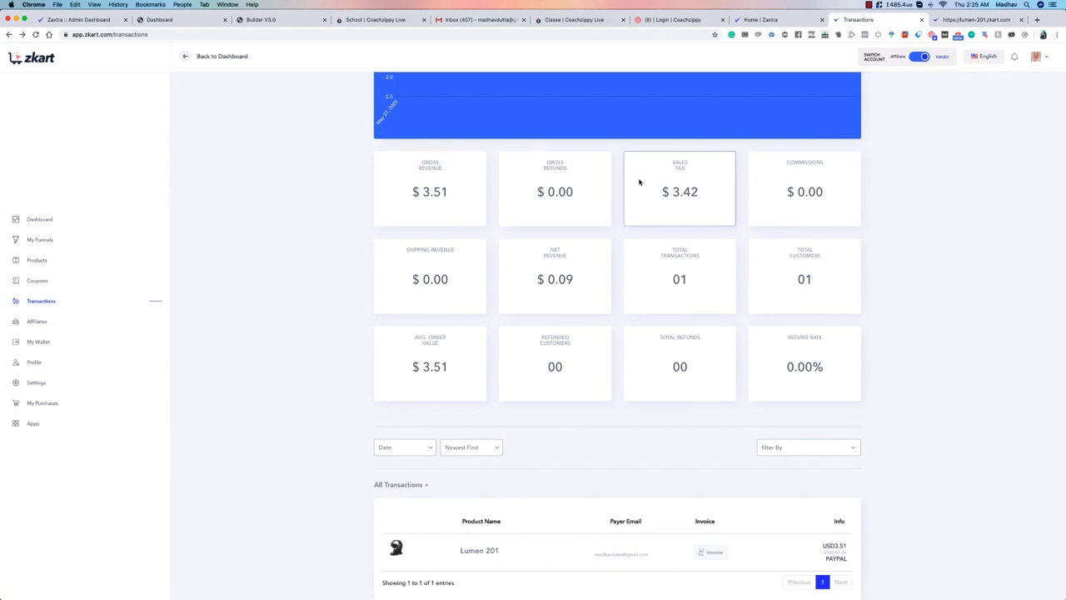
Step: Review the affiliates overview and the My Affiliates list, and check the vendor's wallet page
click(37, 322)
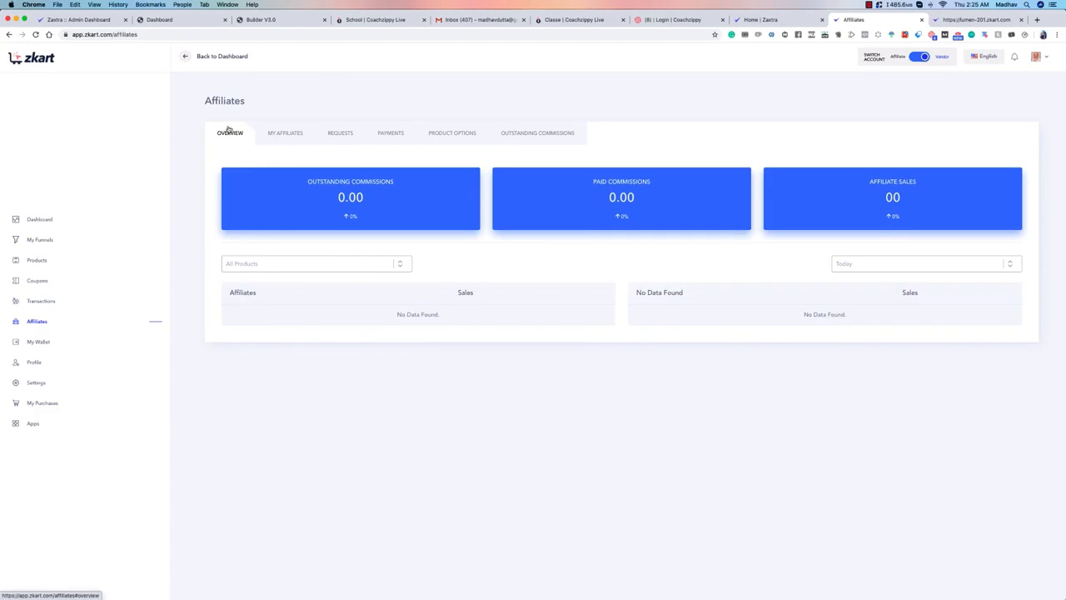
click(276, 134)
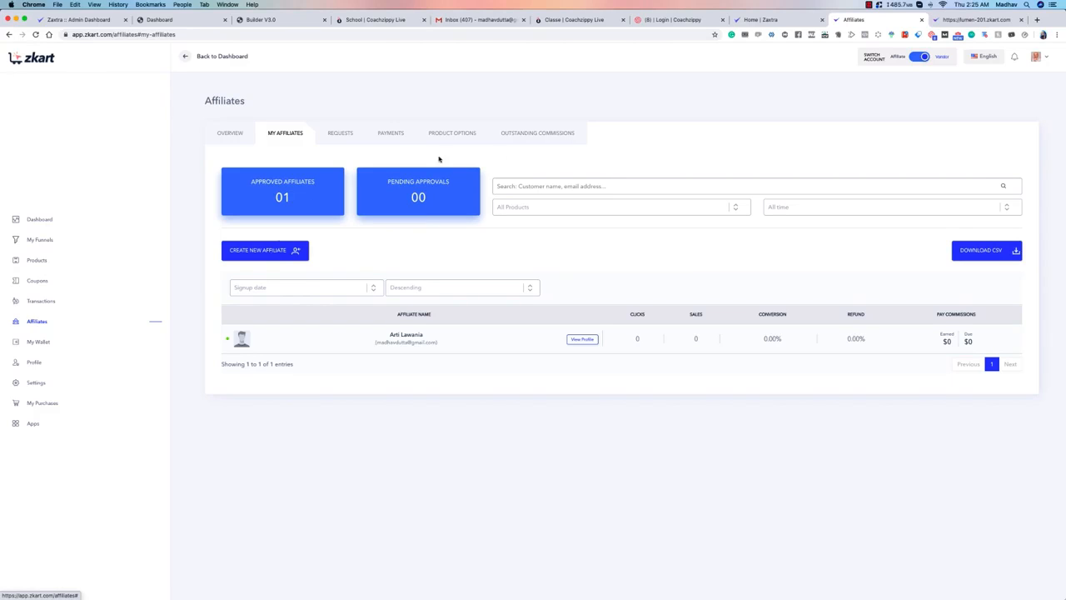
click(37, 342)
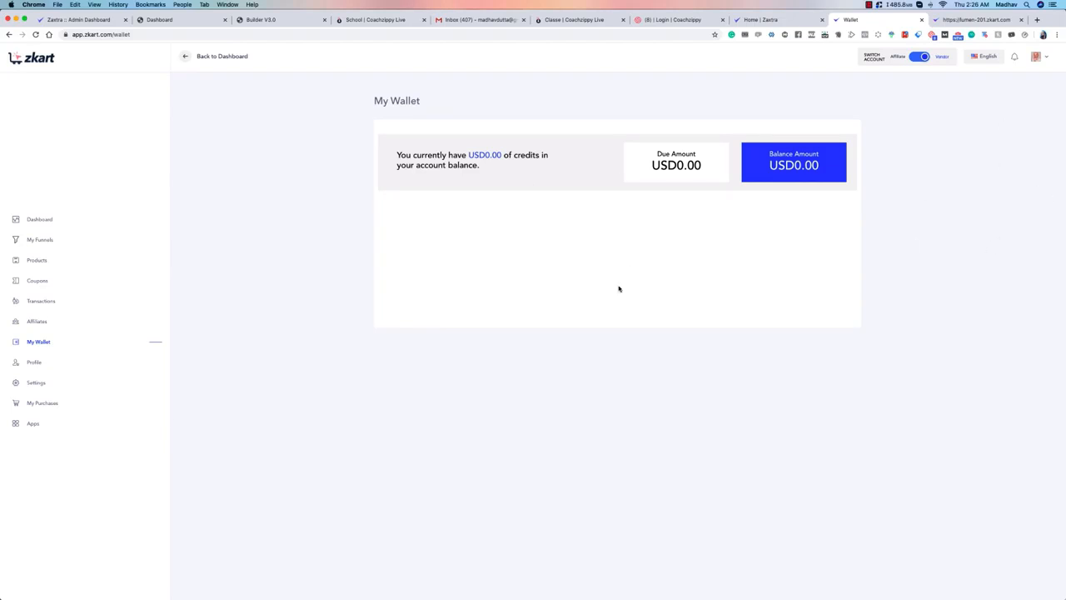
Step: View the vendor's profile and My Purchases pages and return to the dashboard
click(34, 364)
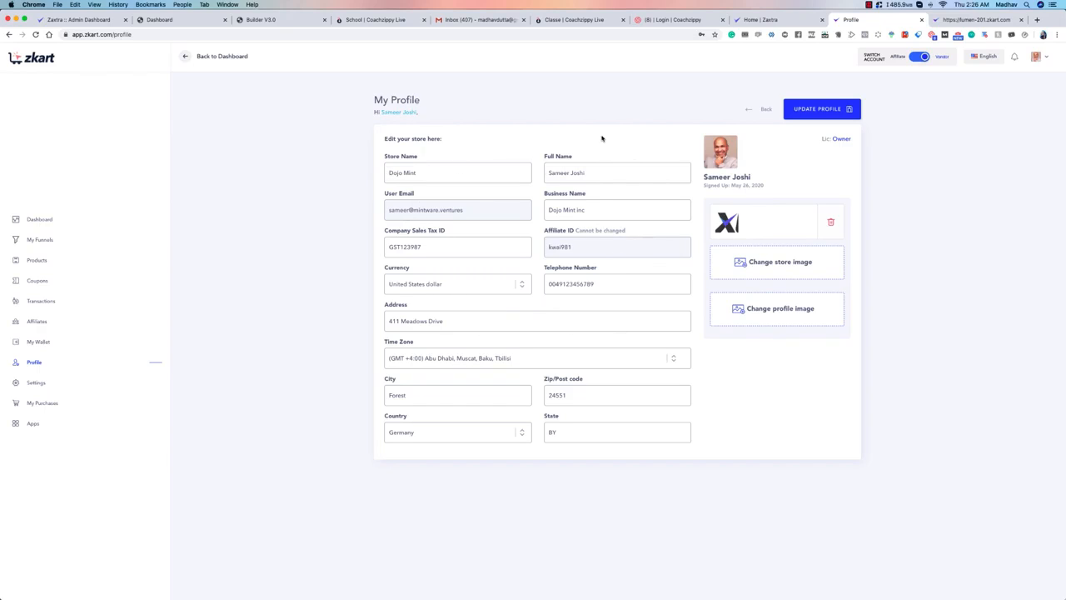
click(49, 404)
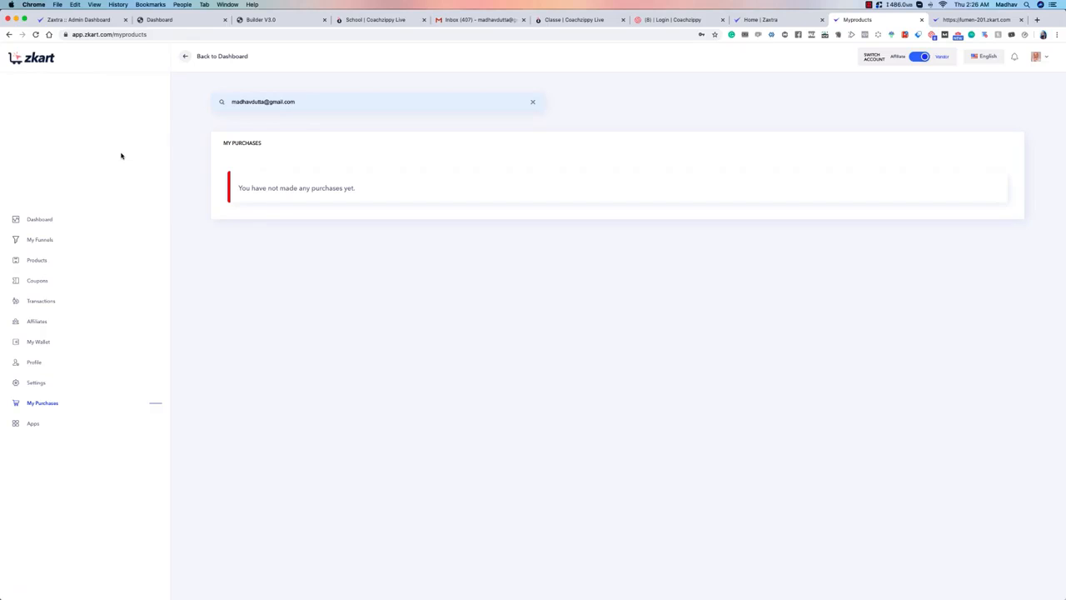
click(50, 219)
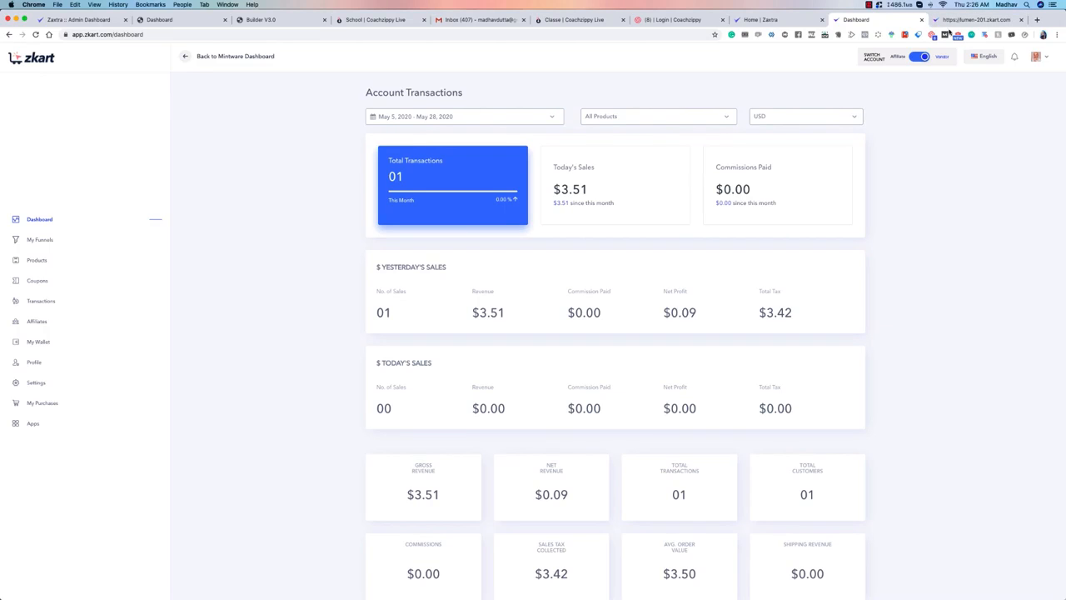
Step: Review the live Lumen 201 checkout page once more and close its browser tab
key(ctrl+Tab)
scroll(469, 304, up, 1)
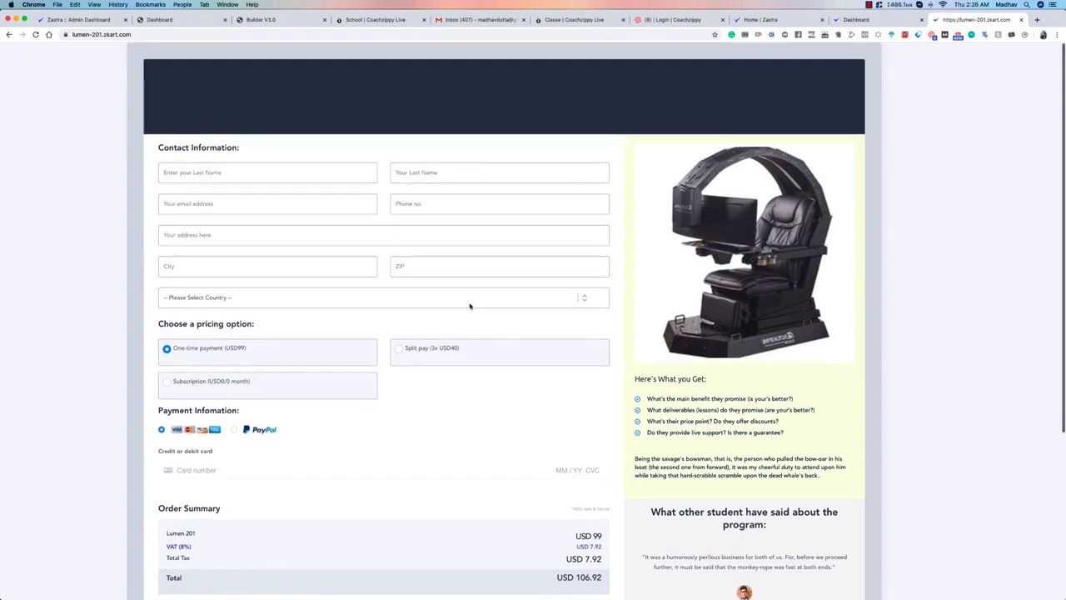
scroll(469, 305, down, 5)
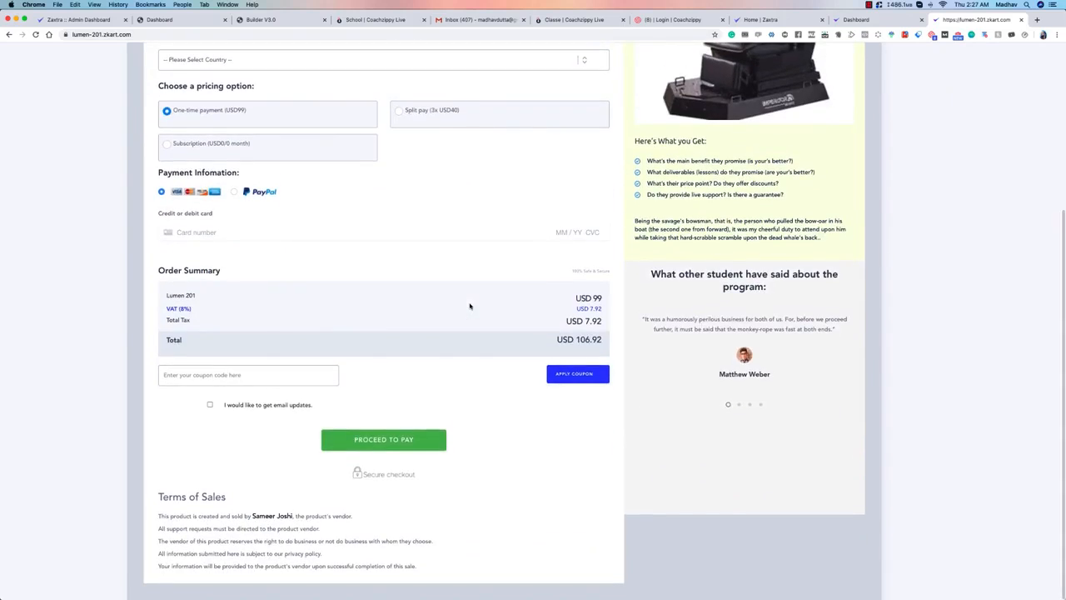
scroll(469, 305, up, 5)
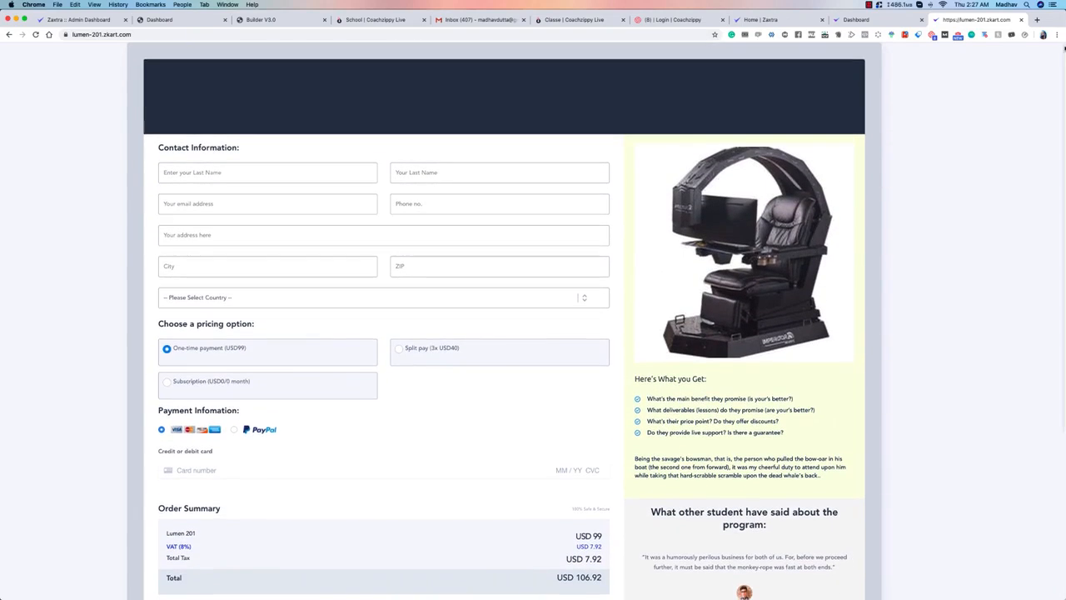
click(1021, 20)
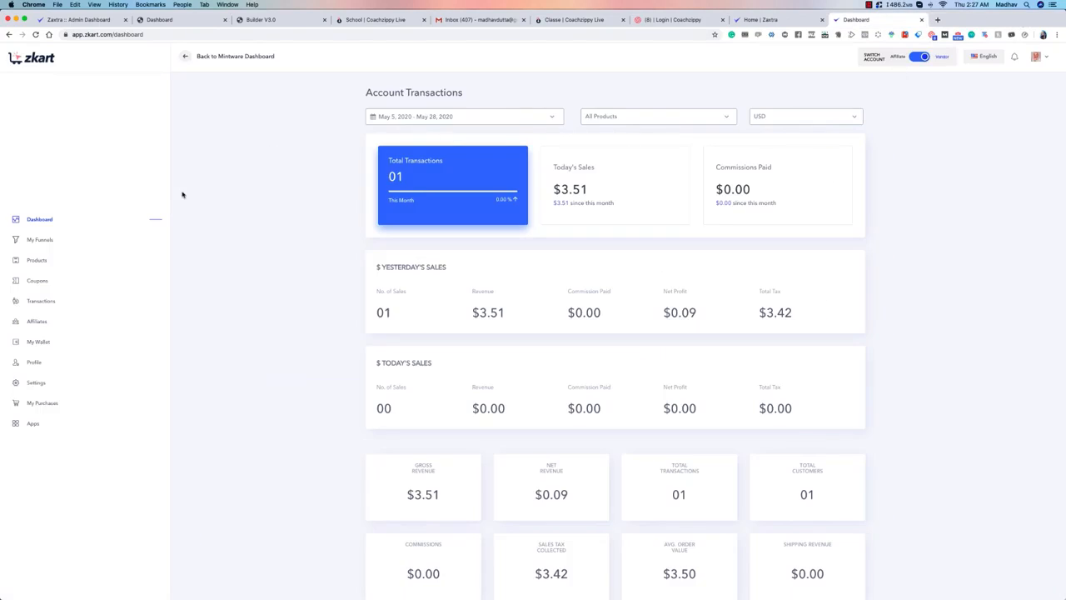